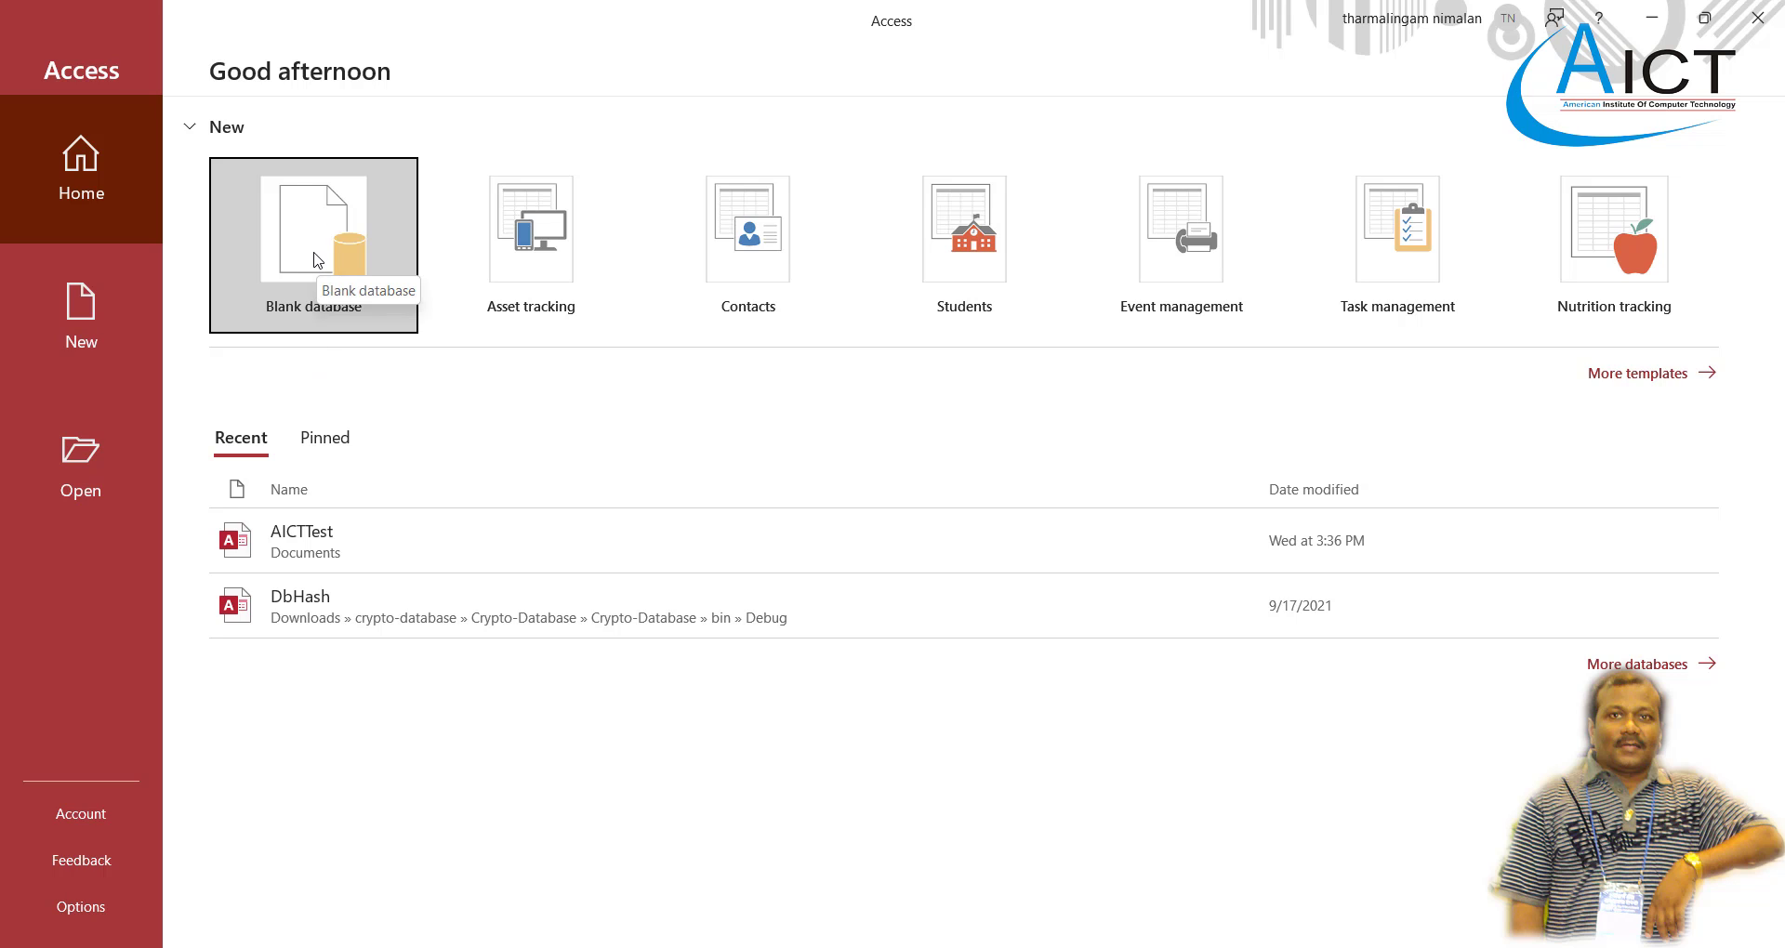
Start a blank database and set its file name to AICT_ followed by the author's name
click(317, 263)
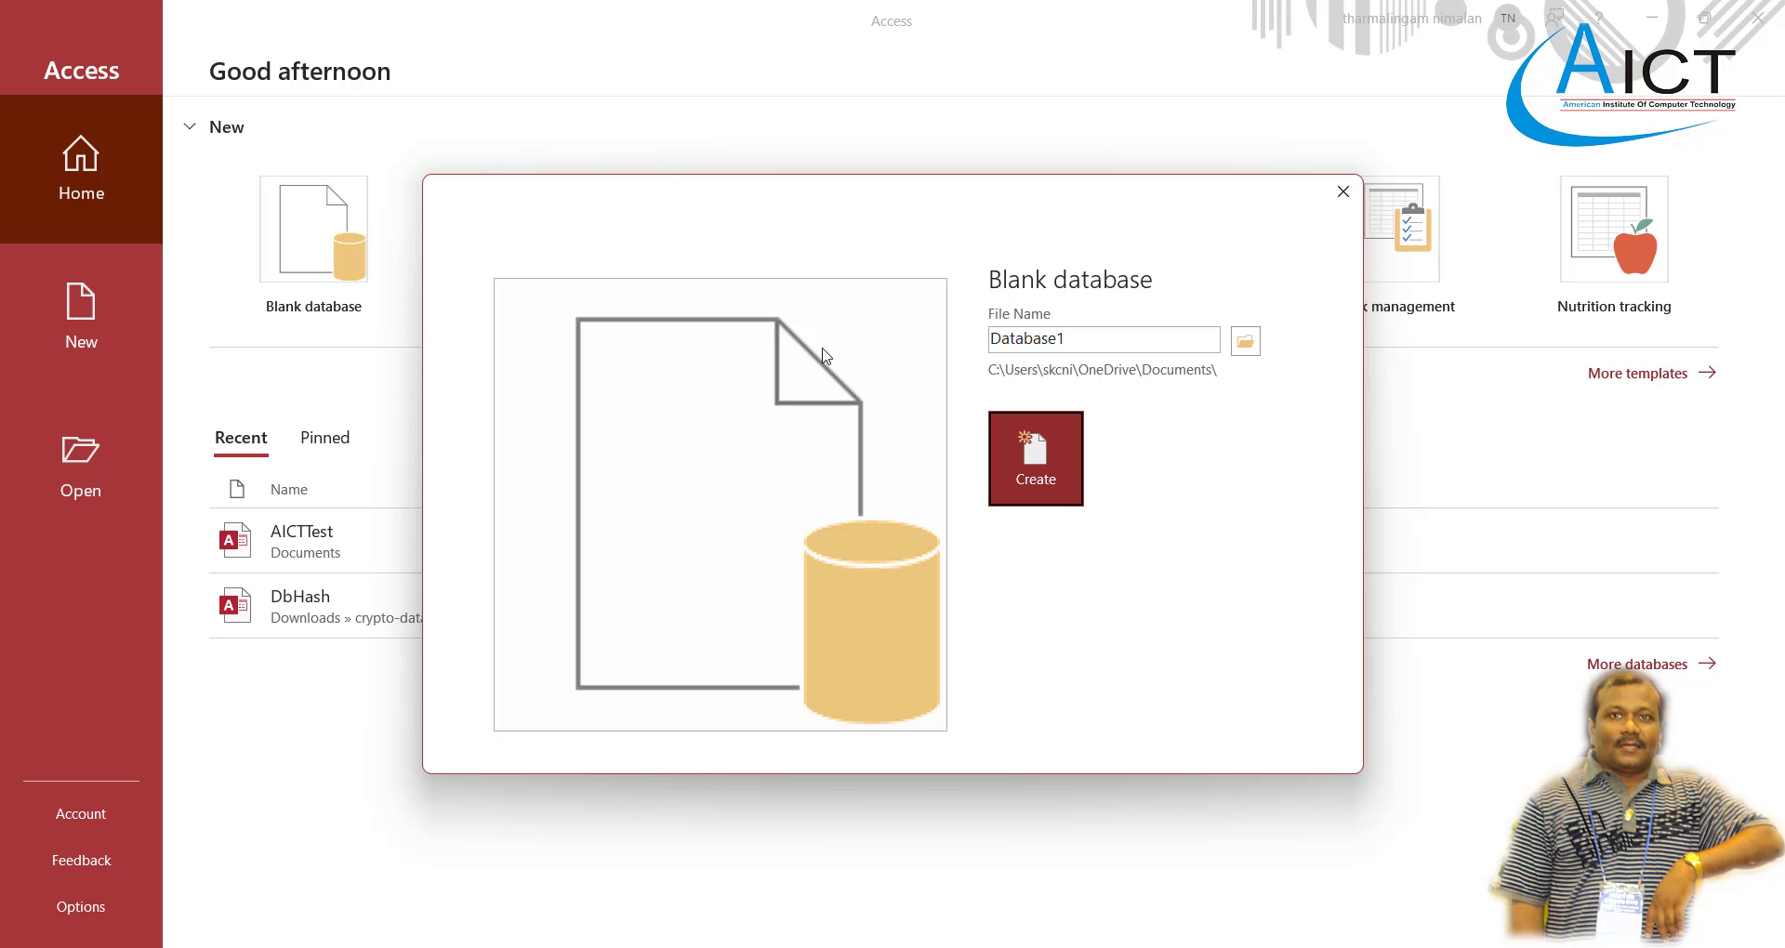
double_click(1081, 339)
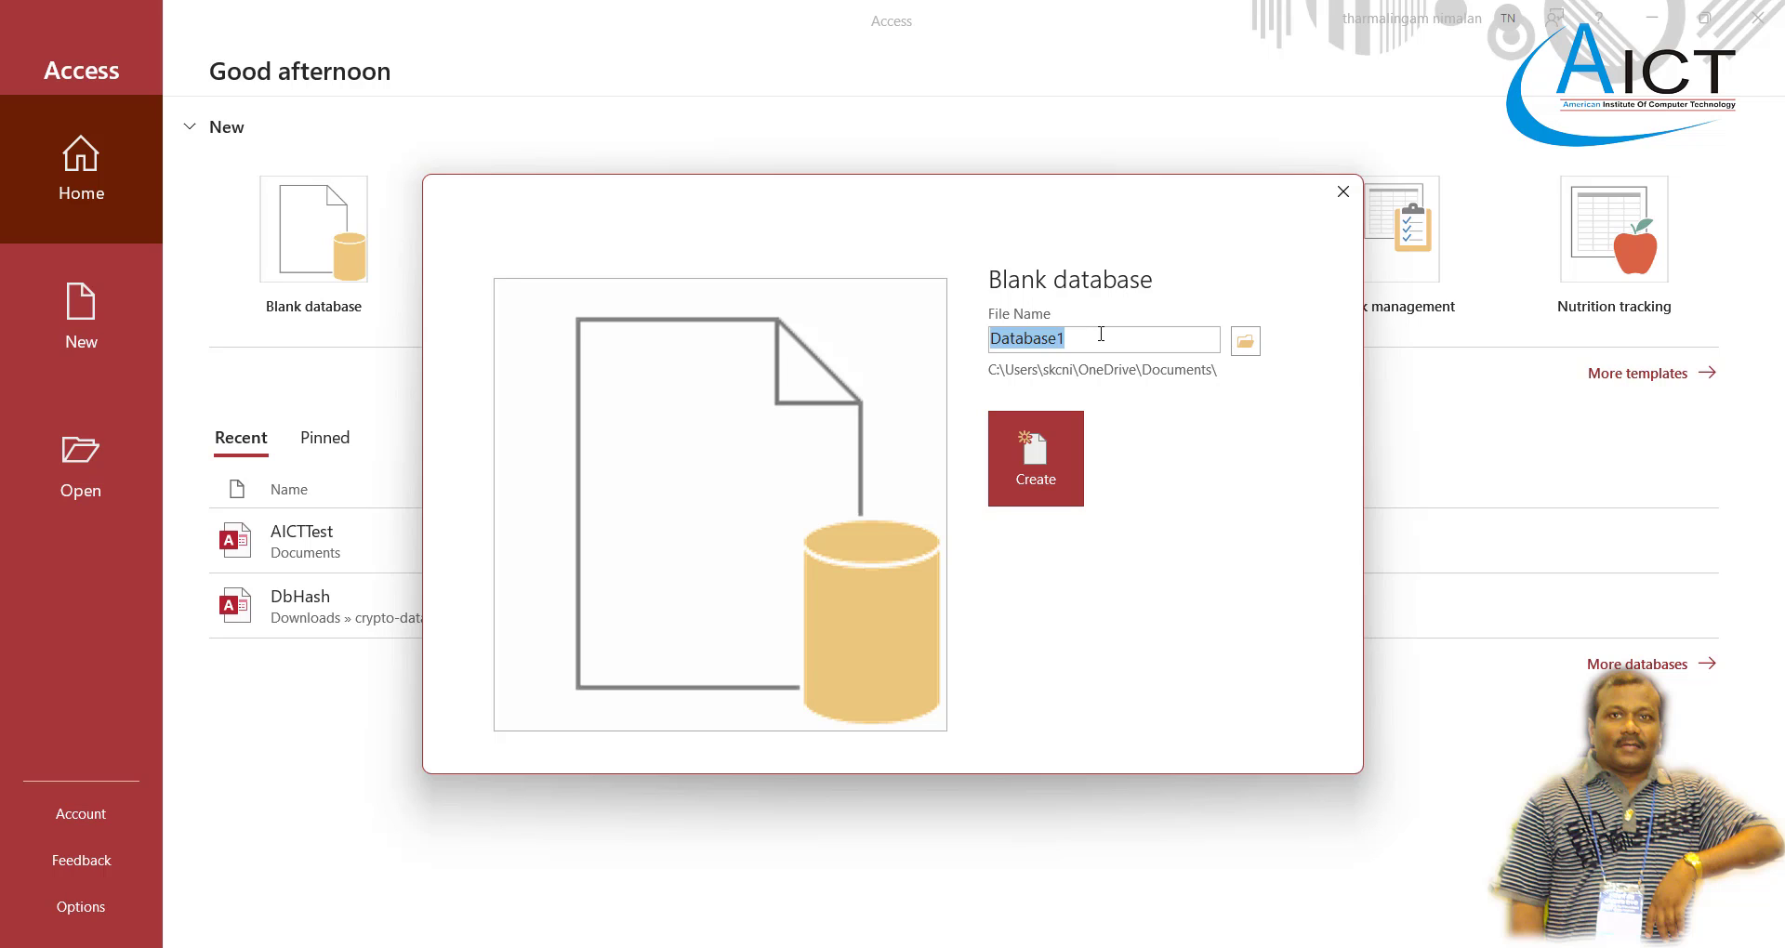
drag(1097, 337, 964, 338)
text(AICT)
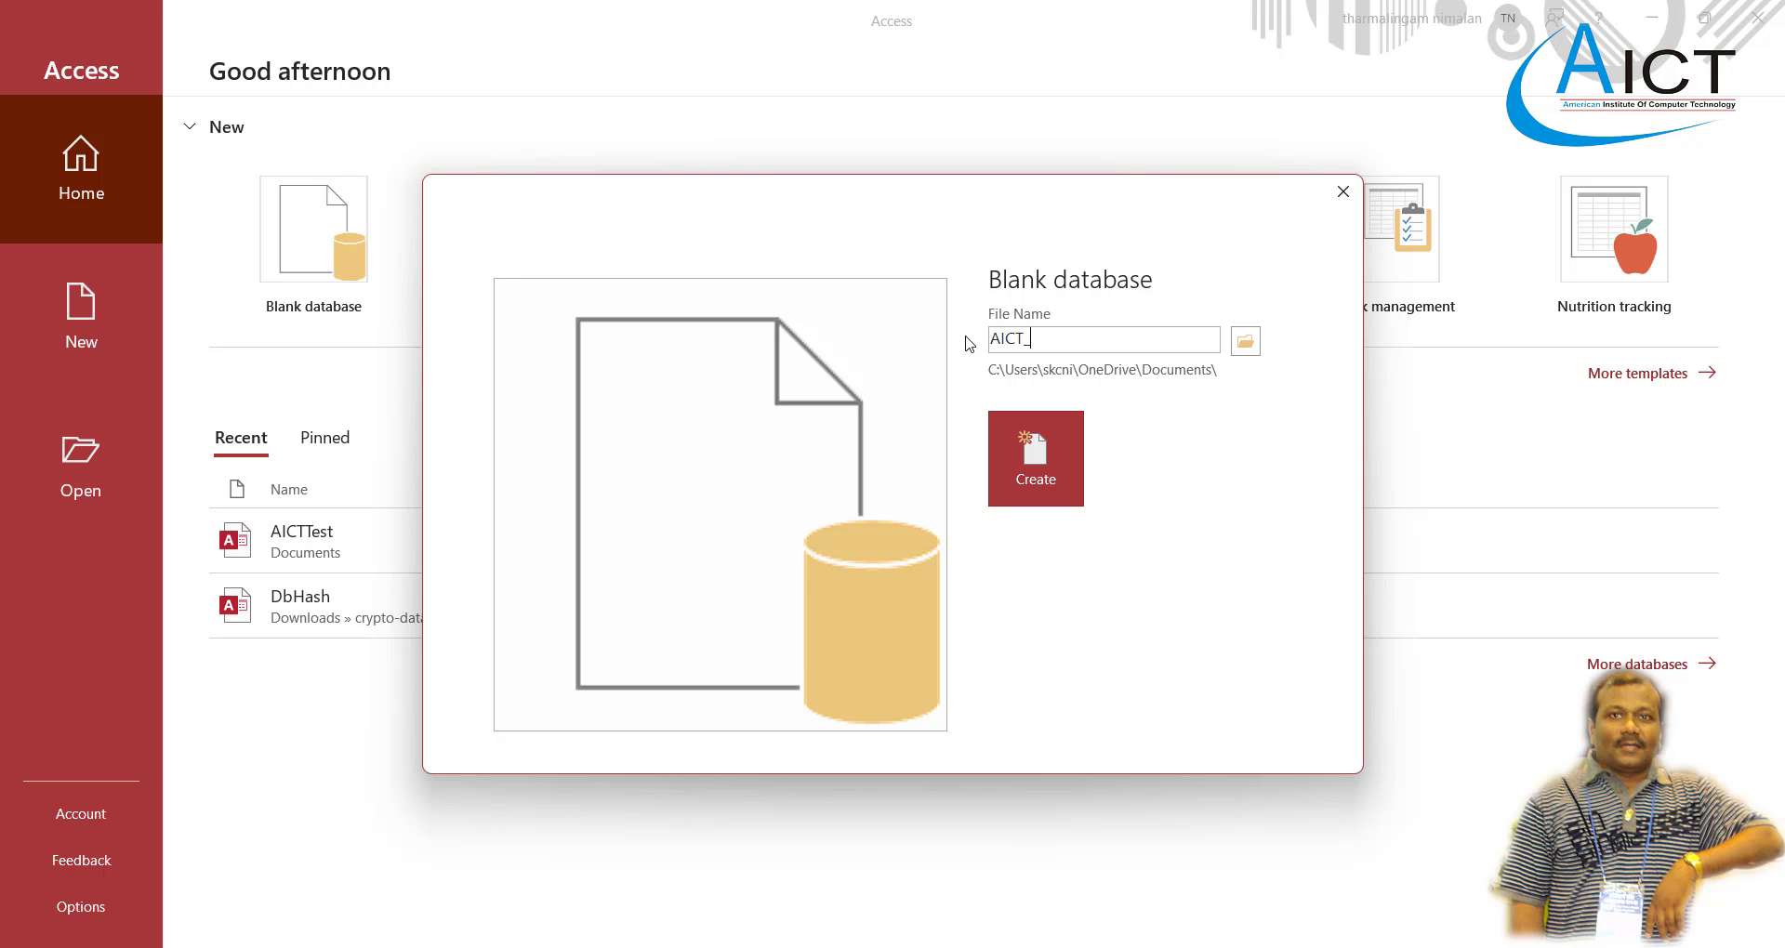
text(_Nimaal)
key(BackSpace)
key(BackSpace)
text(lan)
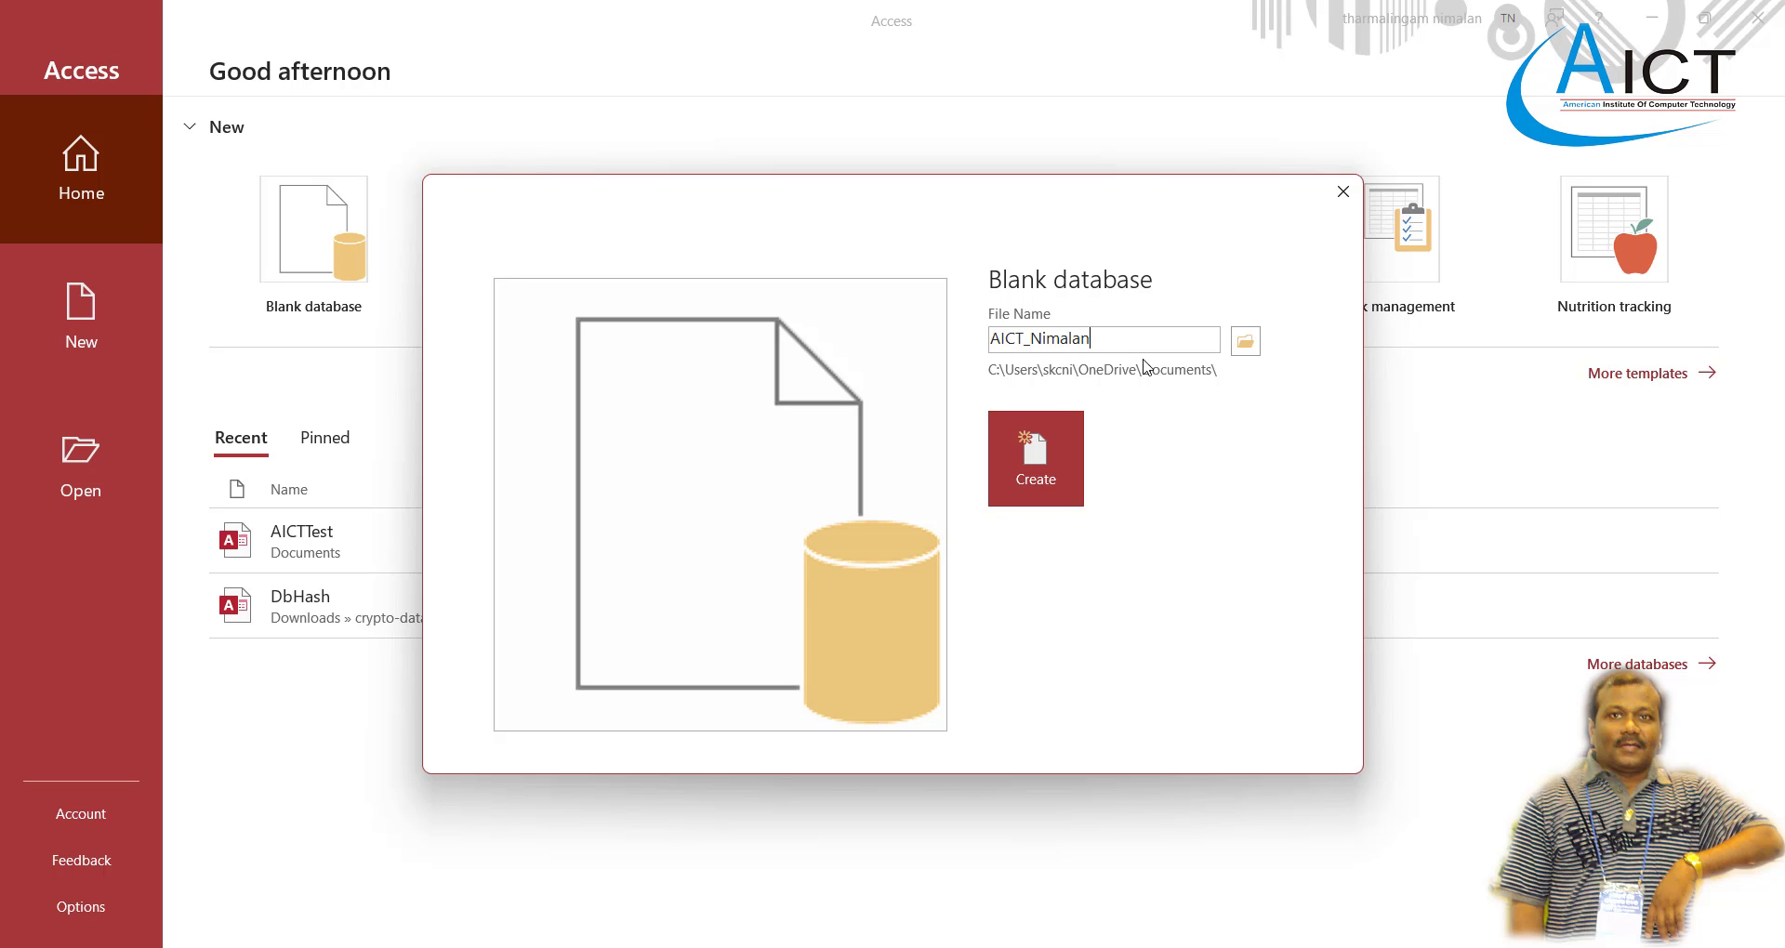
Choose Local Disk (E:) as the save location and create the database
click(1244, 343)
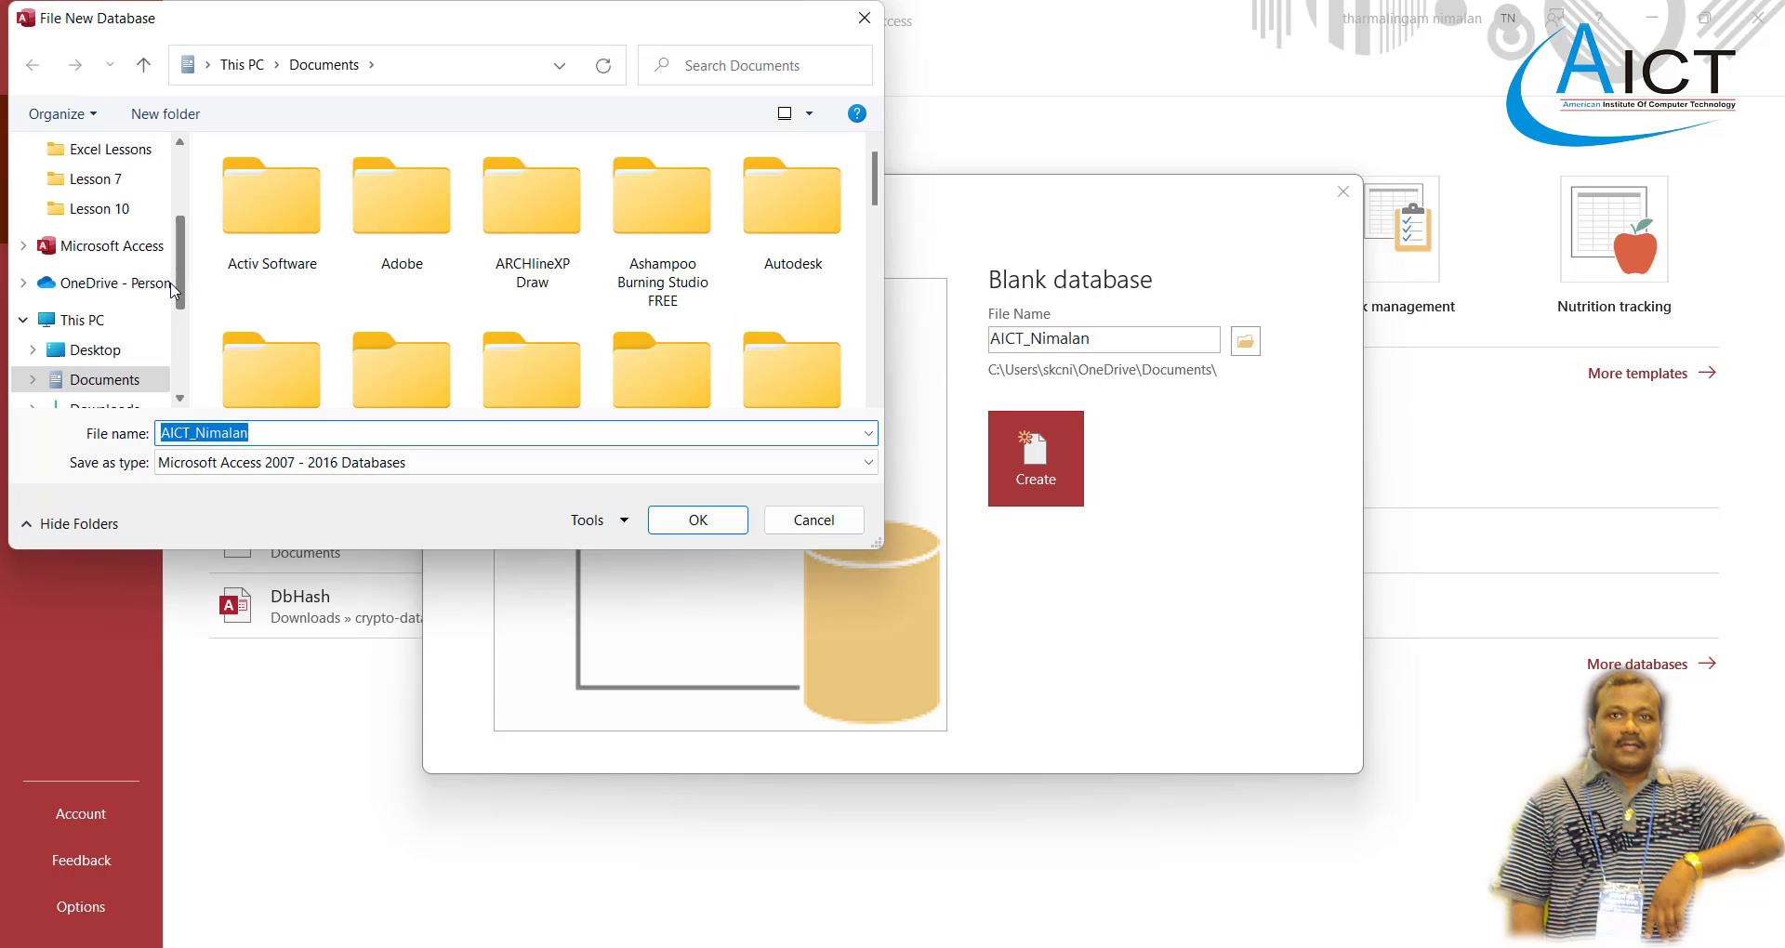
scroll(158, 316, down, 3)
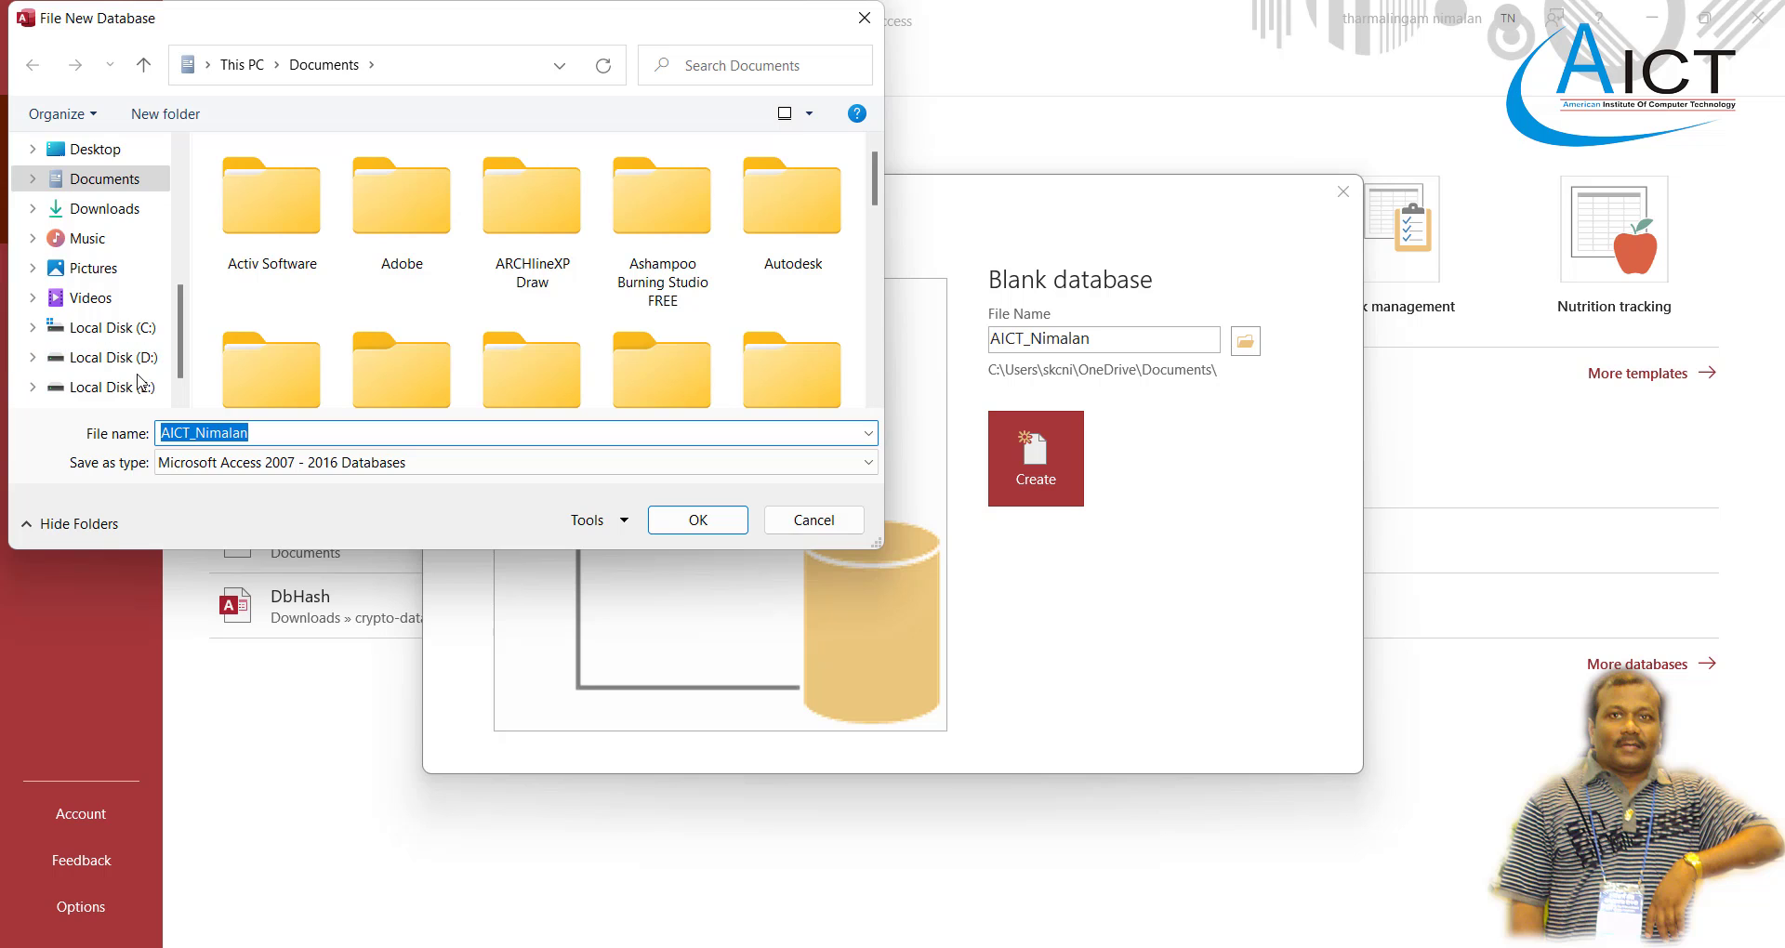
click(138, 381)
scroll(346, 349, down, 4)
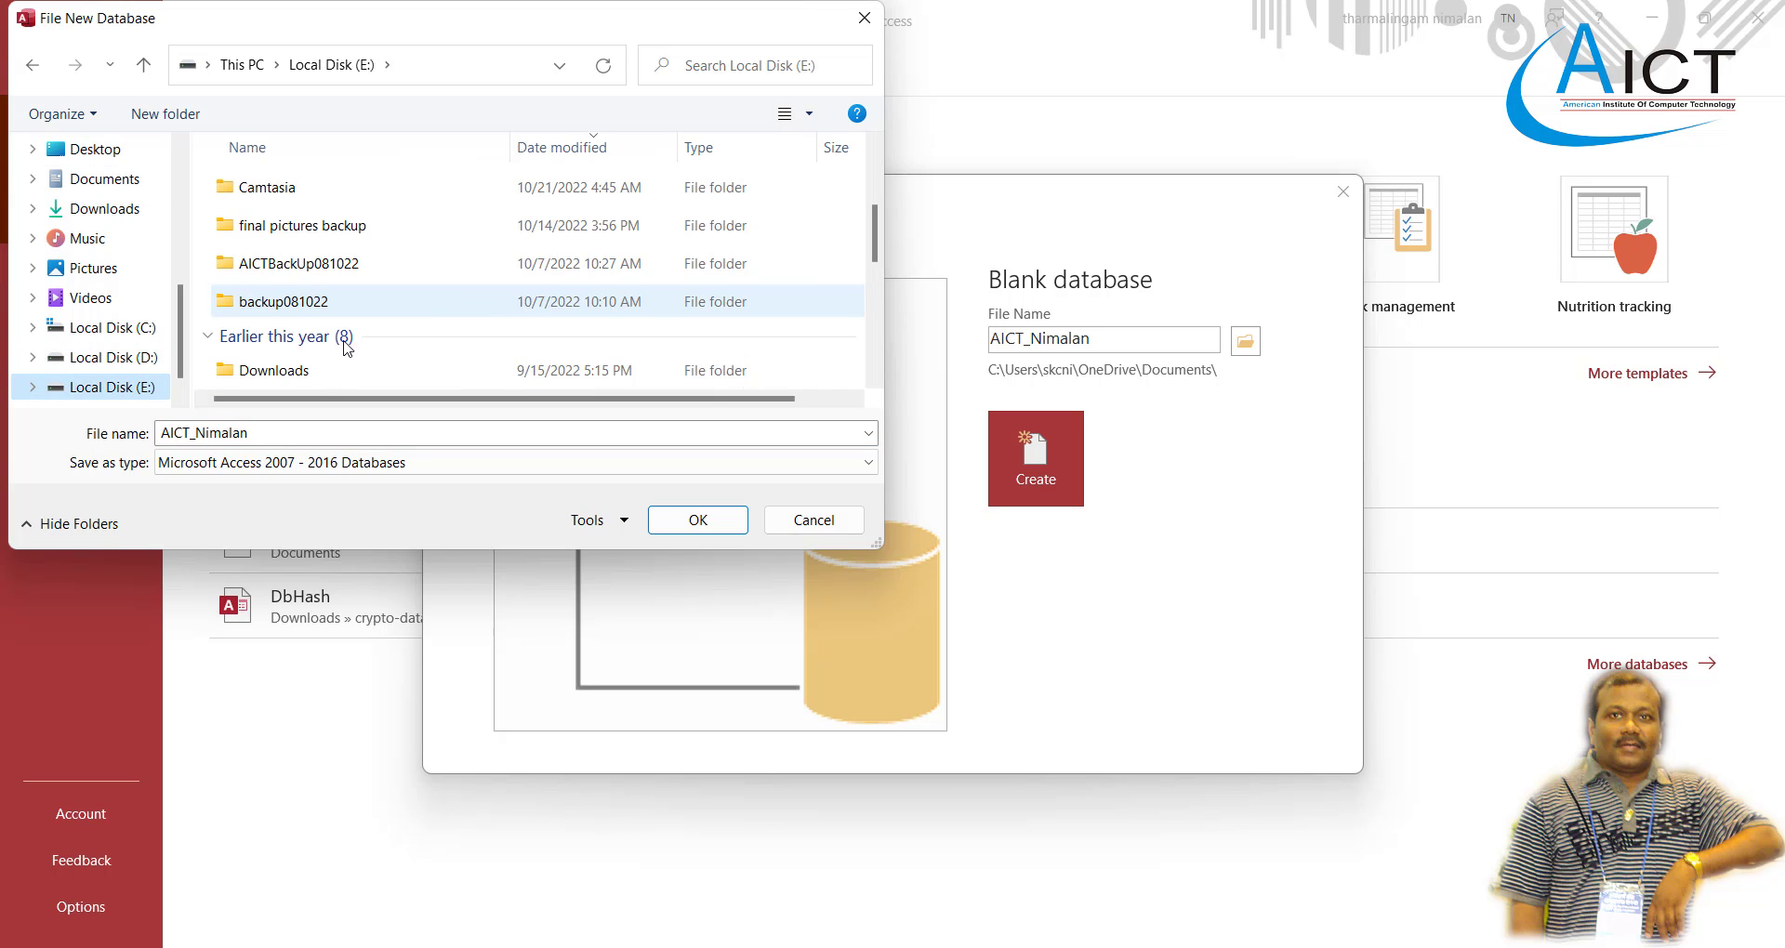
scroll(340, 303, down, 3)
scroll(339, 303, up, 3)
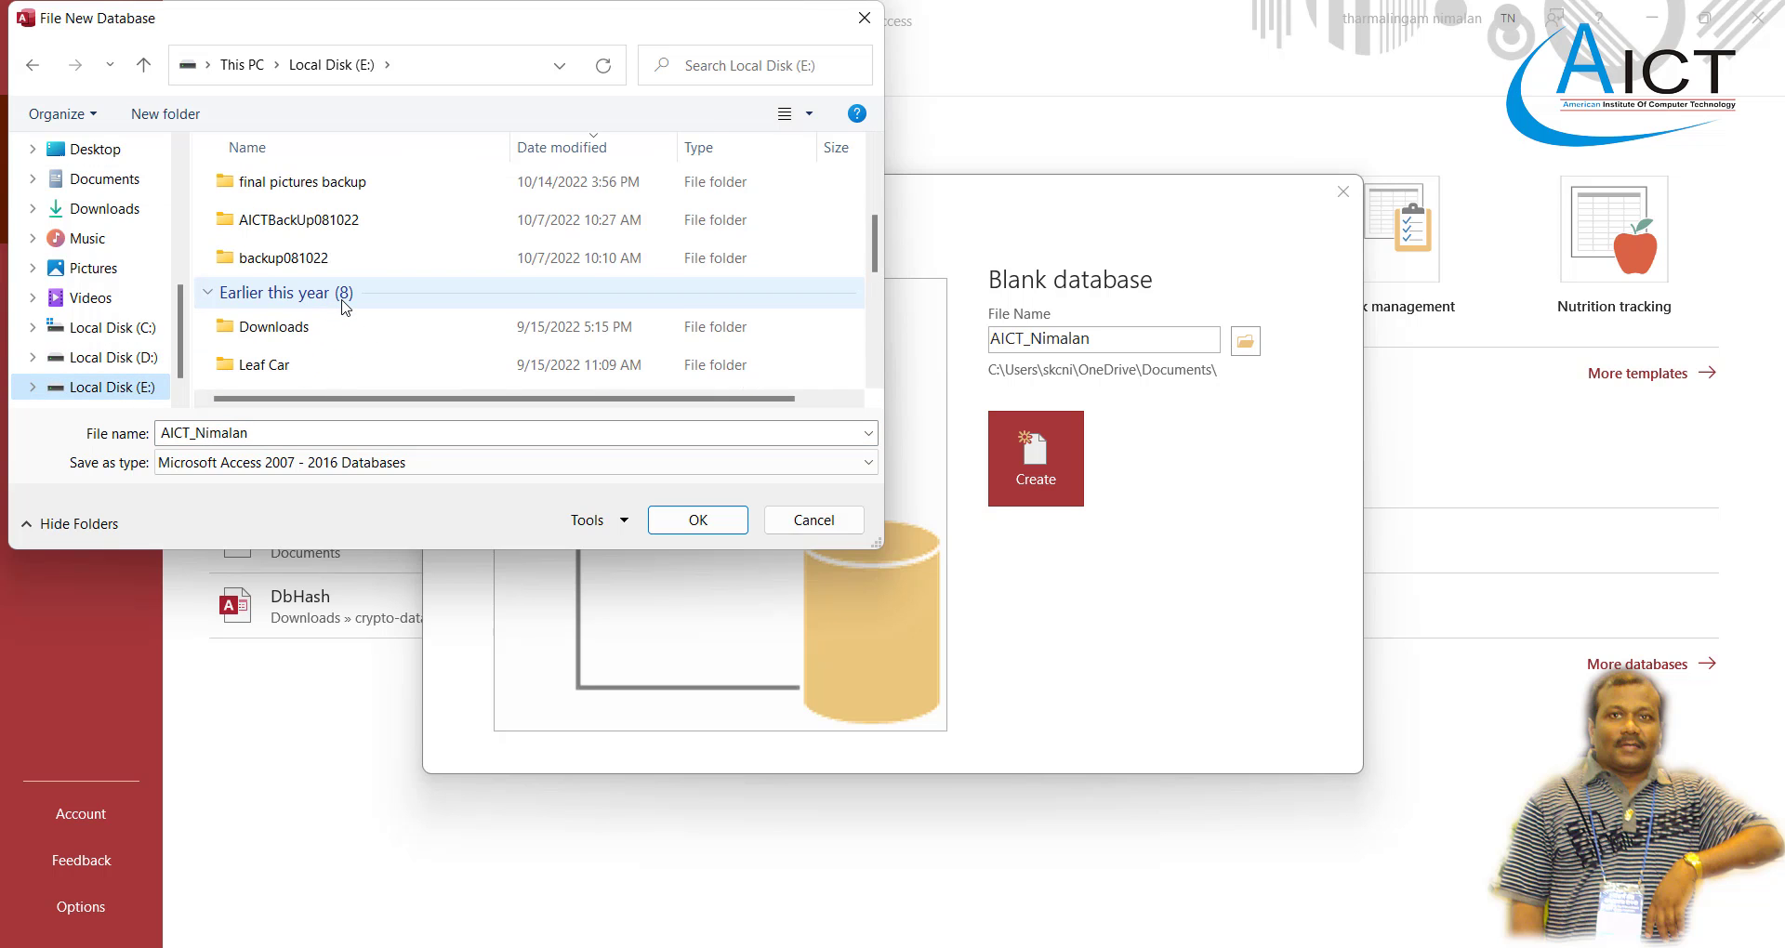
scroll(345, 307, down, 5)
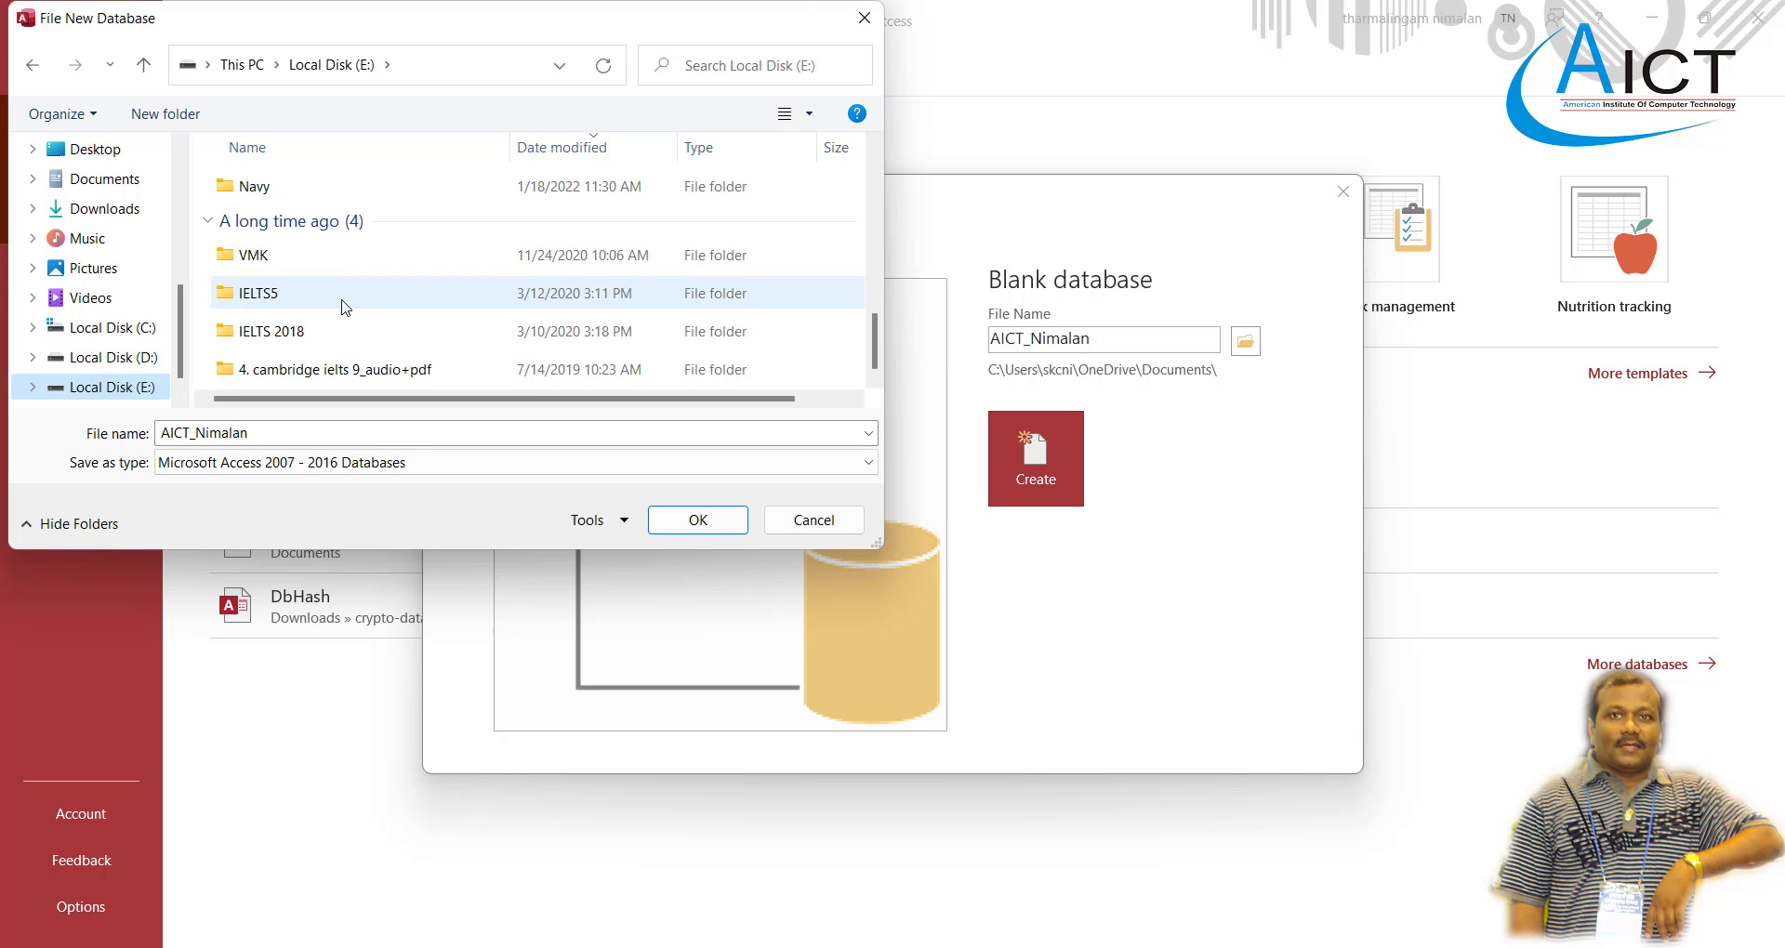
scroll(344, 307, up, 3)
scroll(345, 307, down, 3)
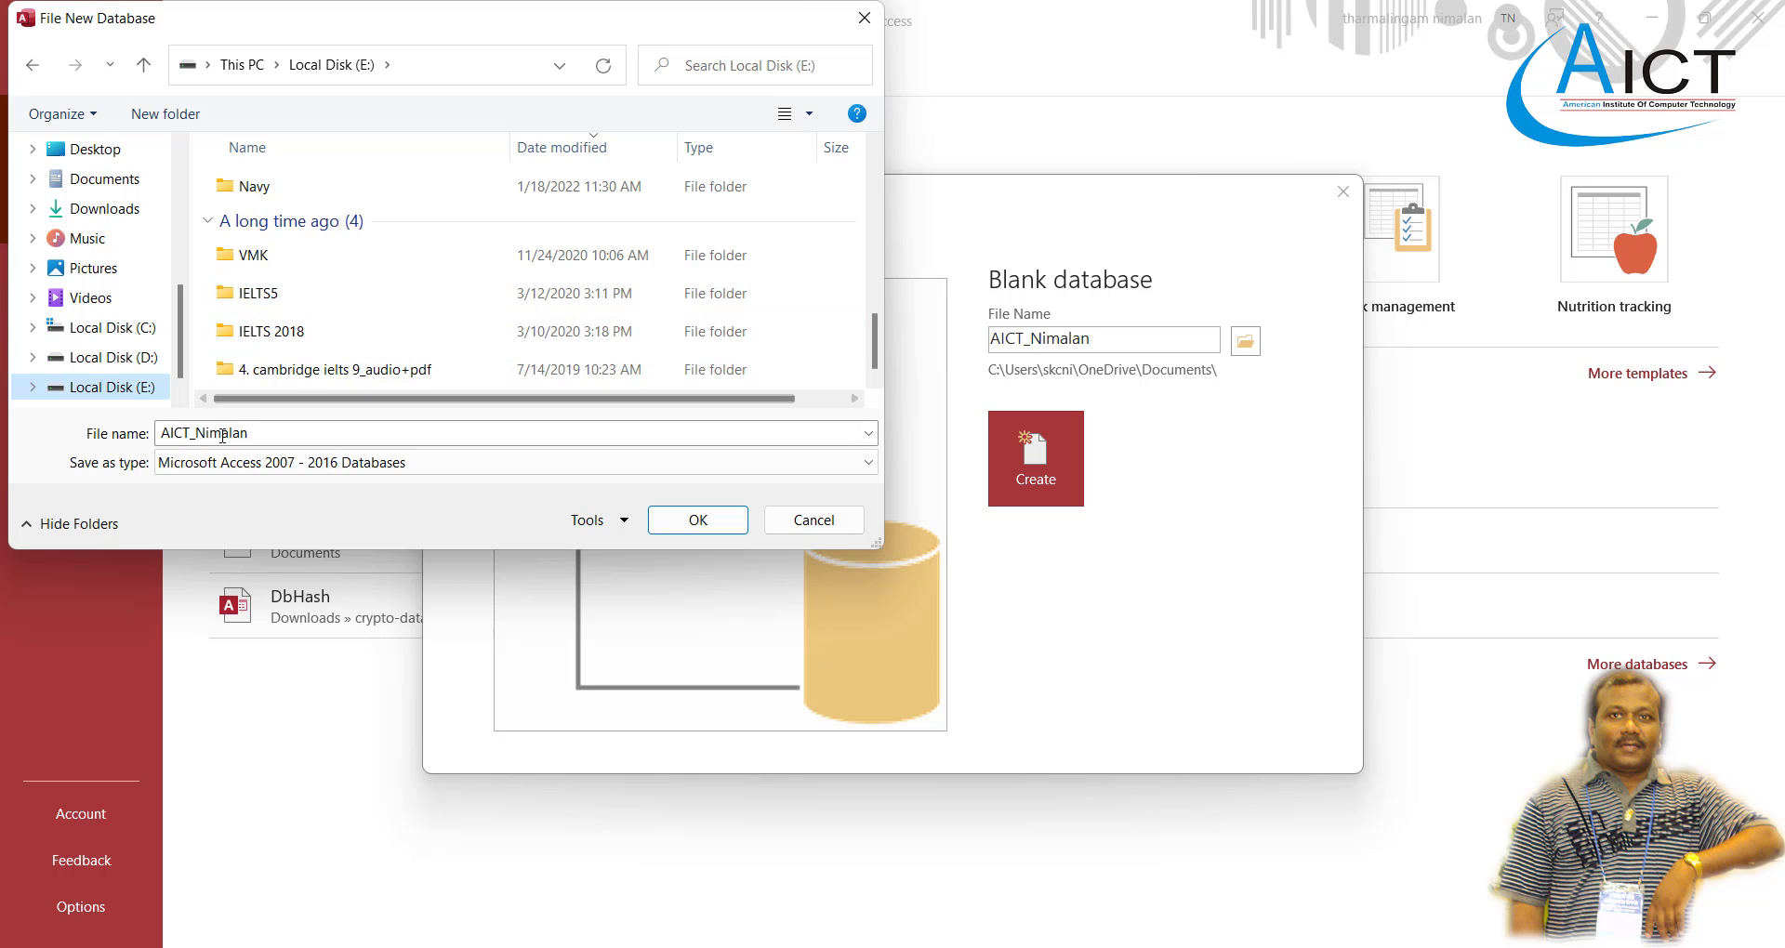
click(673, 521)
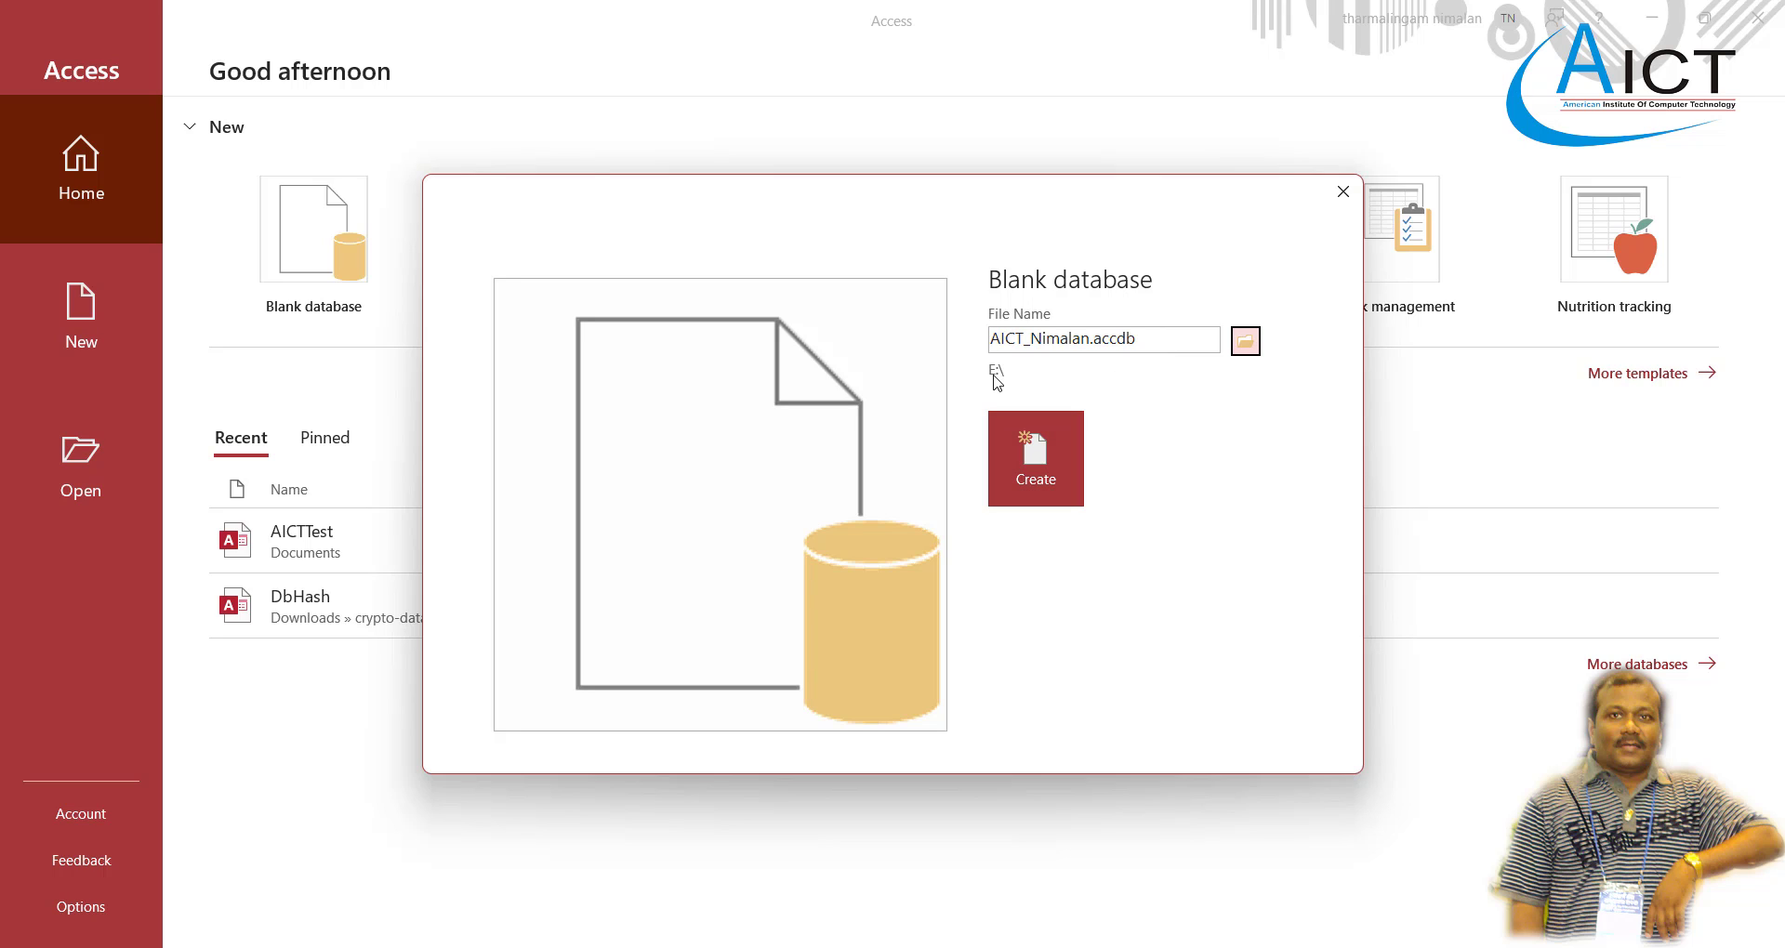
click(1030, 467)
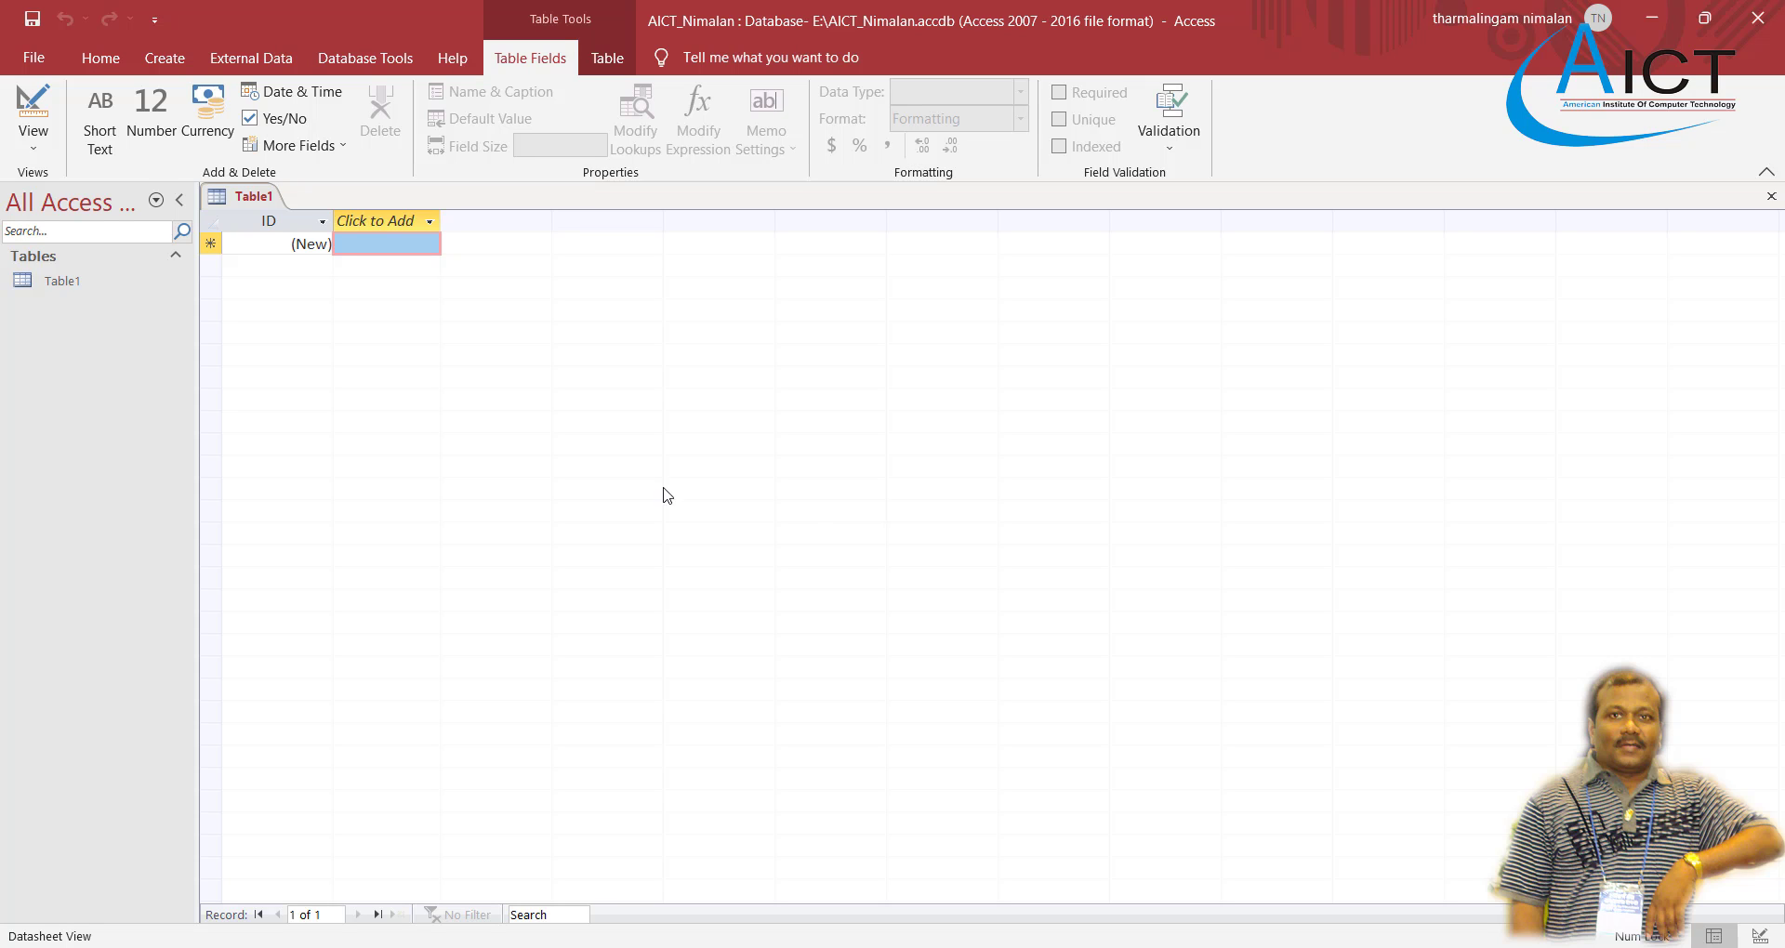
click(98, 62)
click(164, 58)
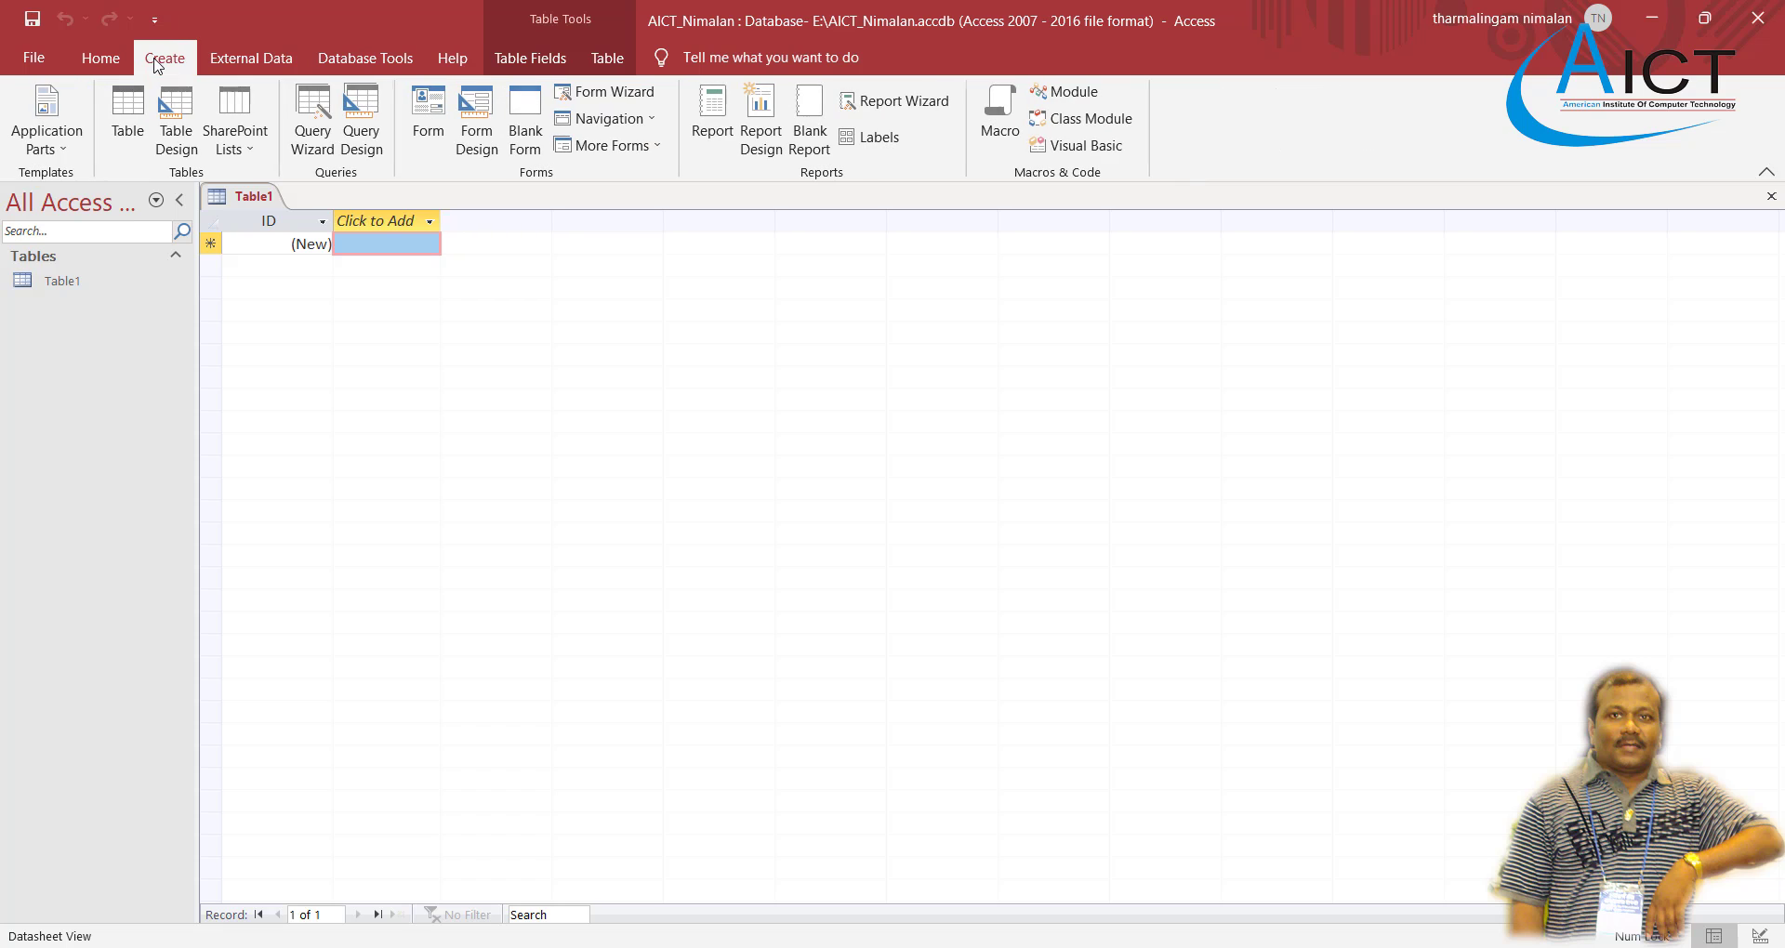
click(105, 64)
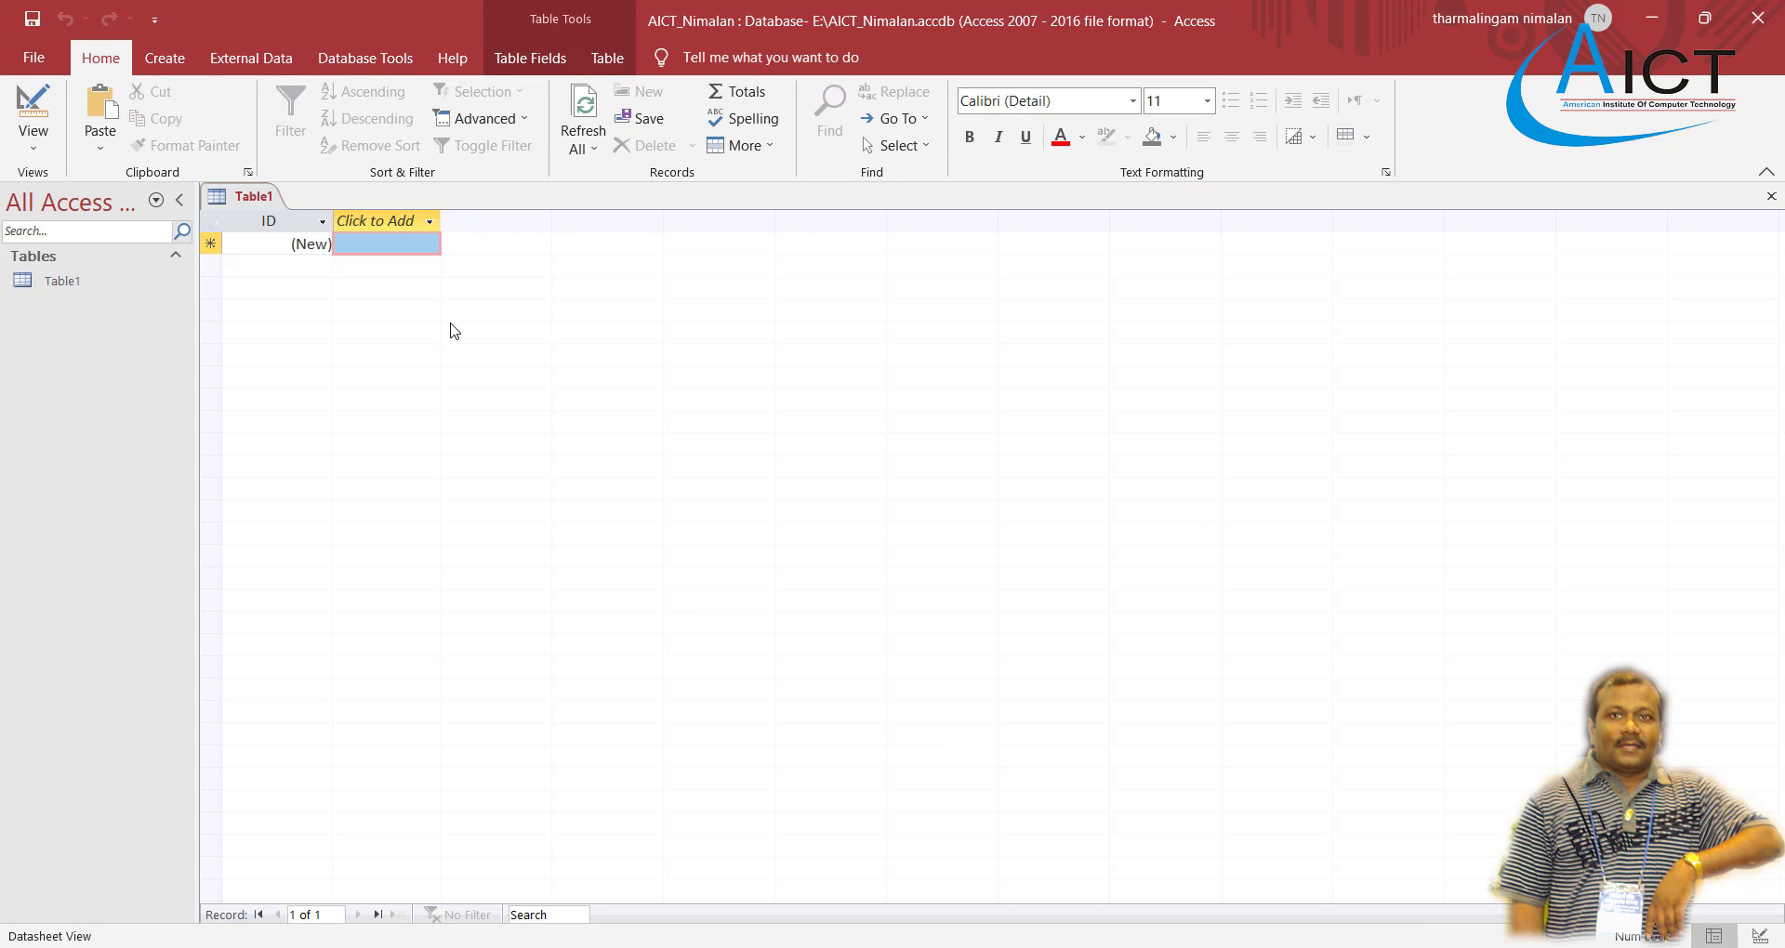
Open Table1 in Design View, saving it as International after checking the table name in Exercise1.pdf
click(57, 290)
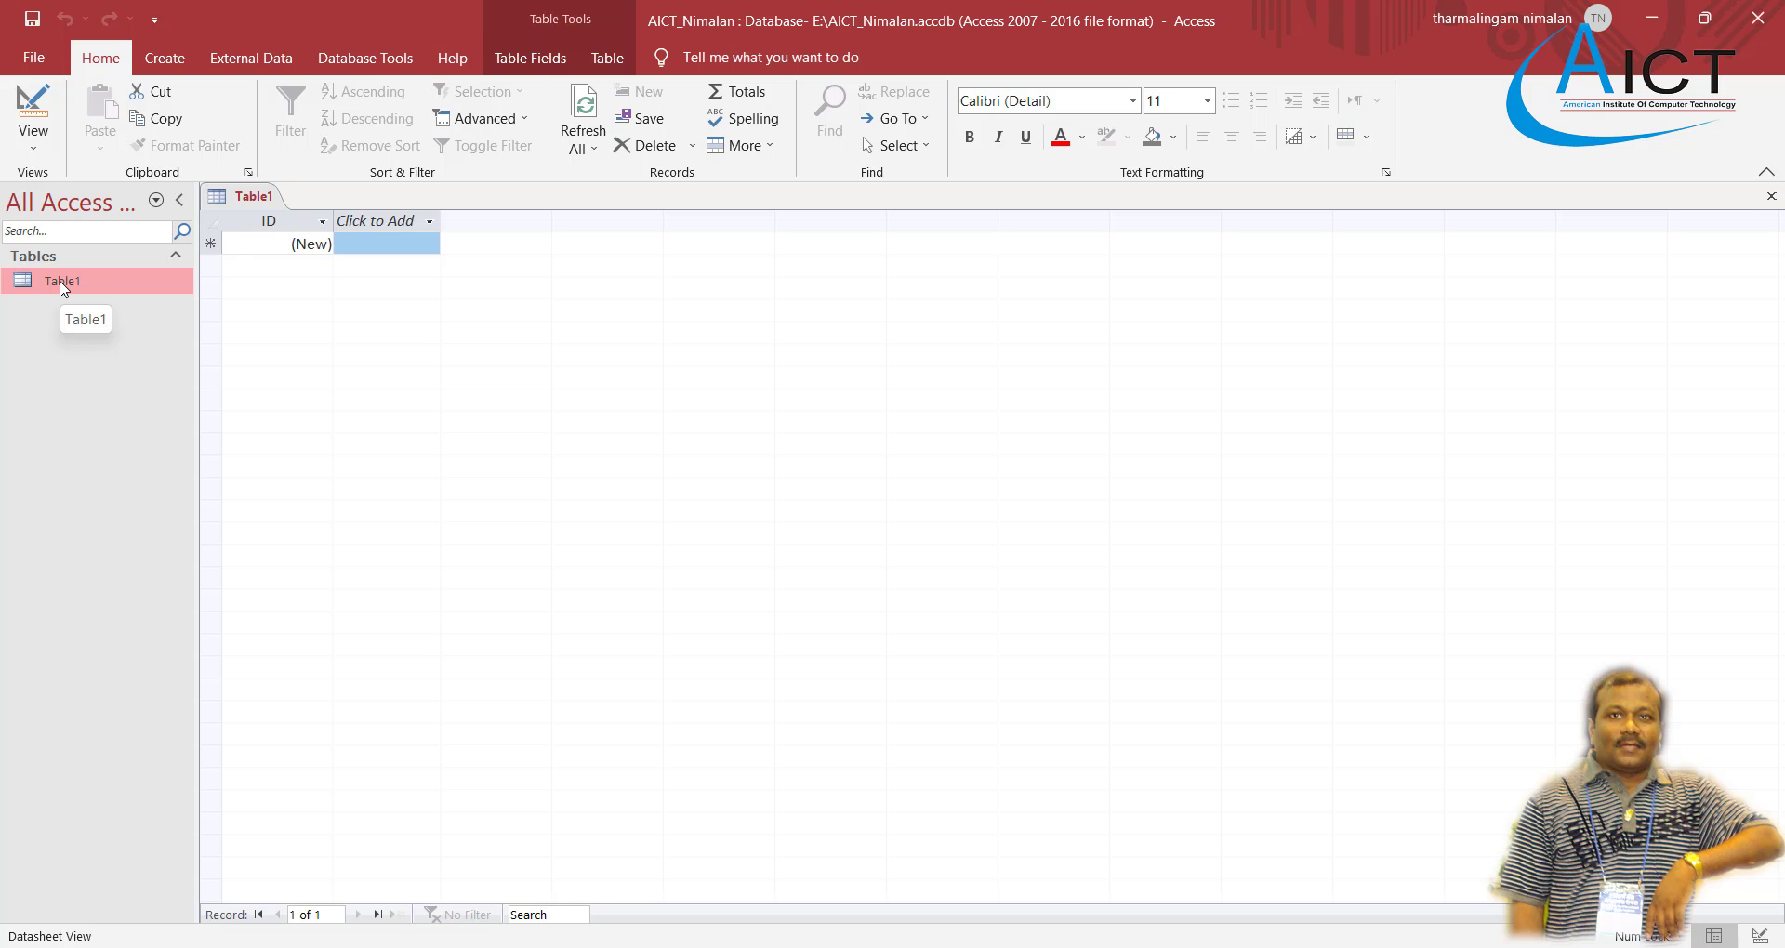
right_click(61, 289)
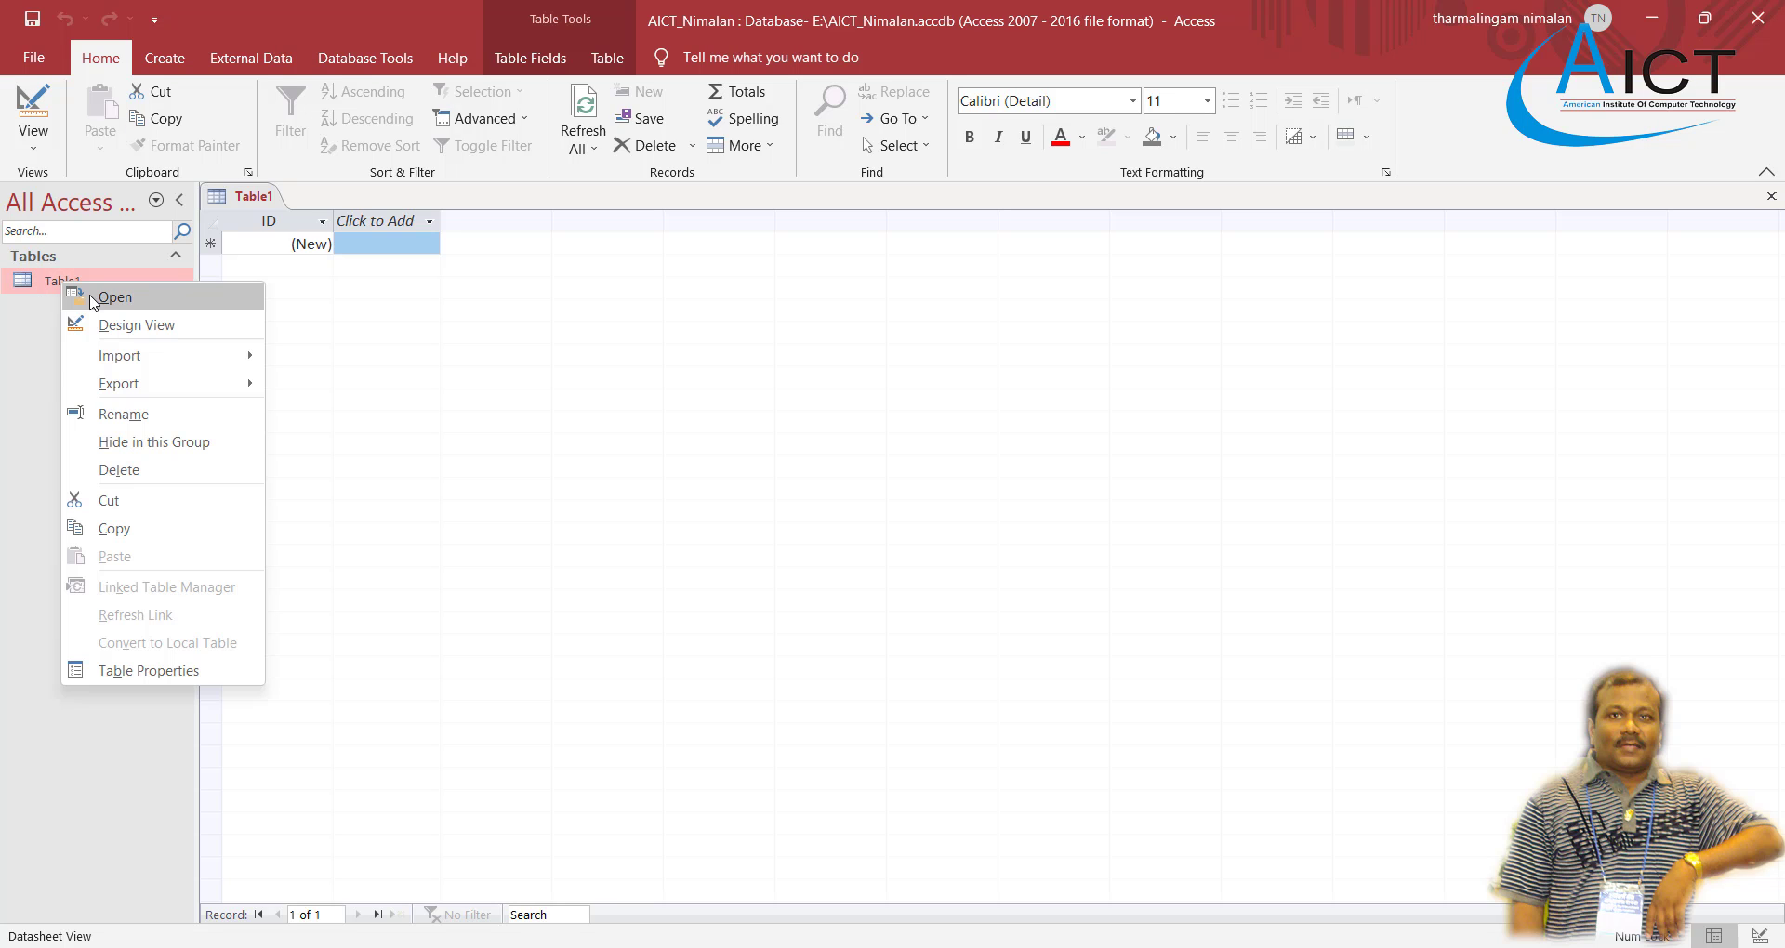
click(159, 330)
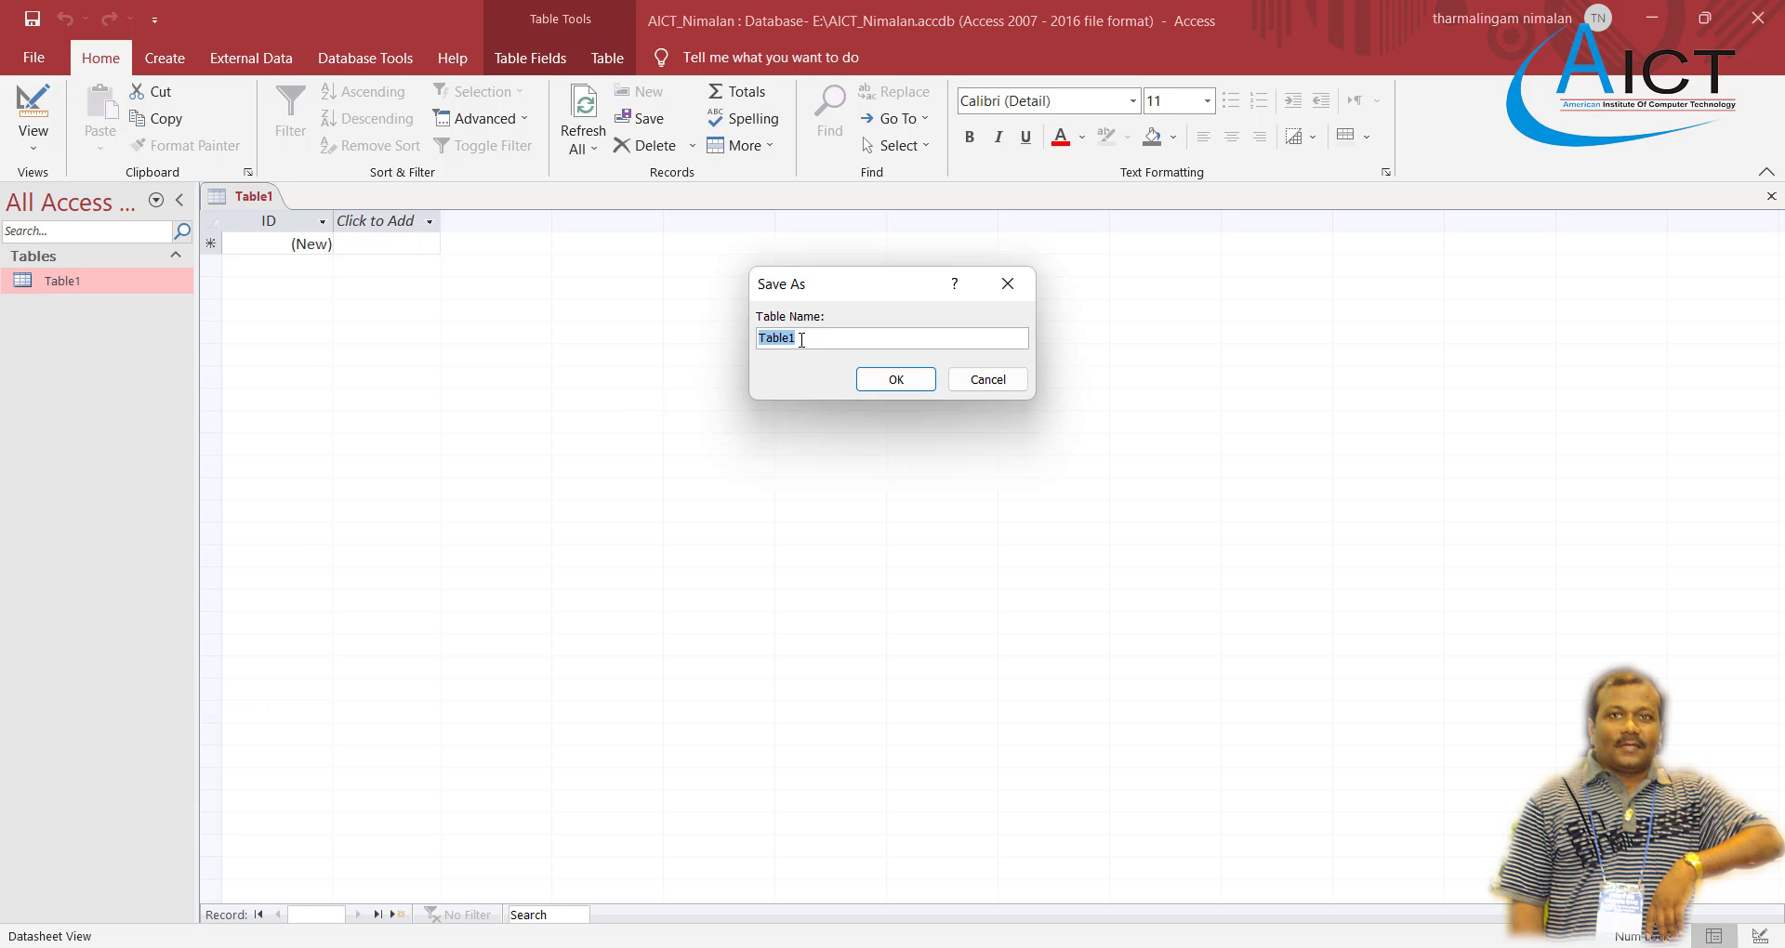
text(International)
key(alt+Tab)
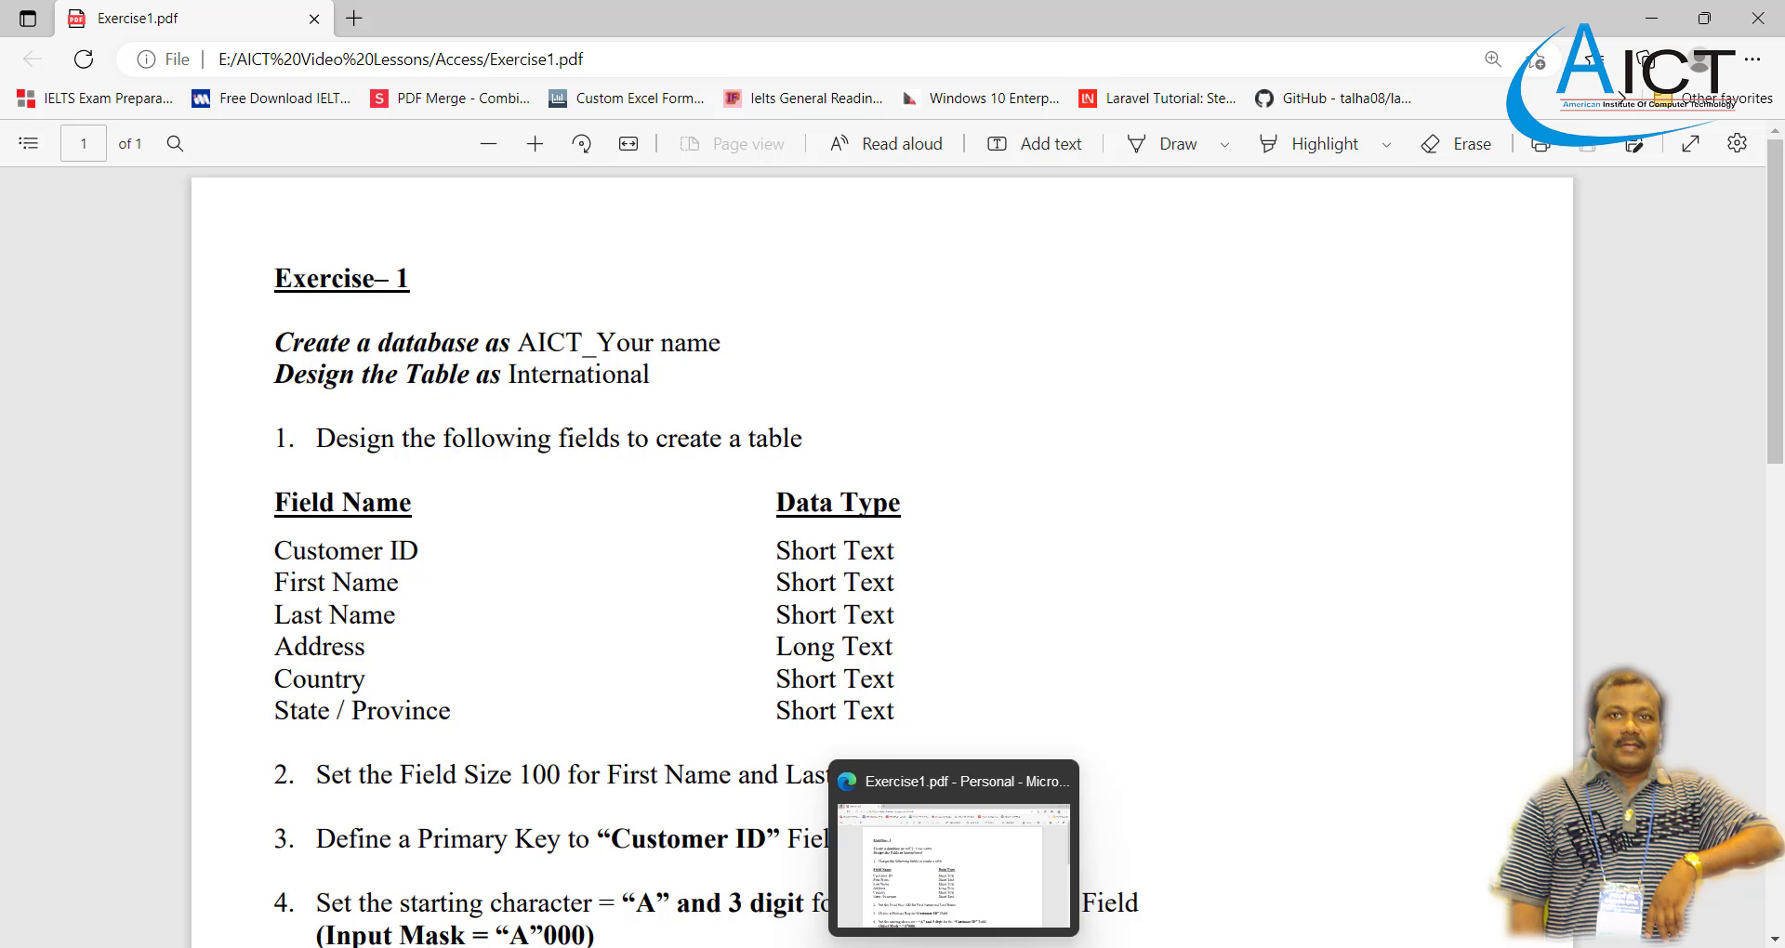
click(1159, 943)
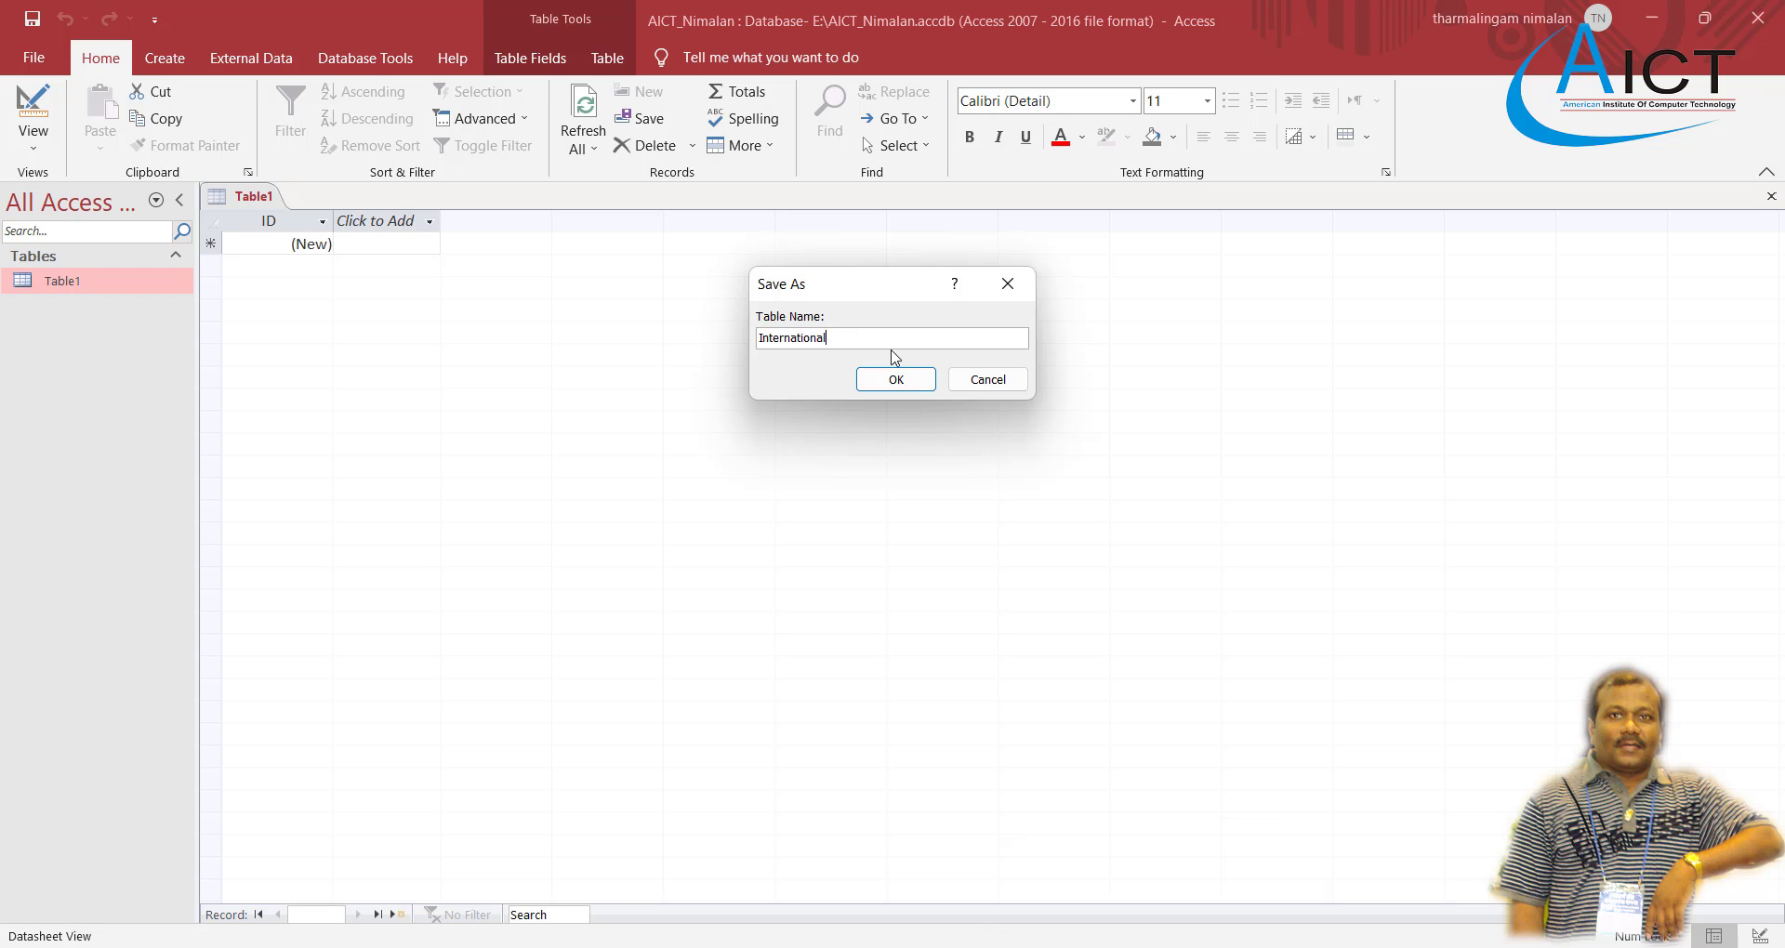
click(896, 379)
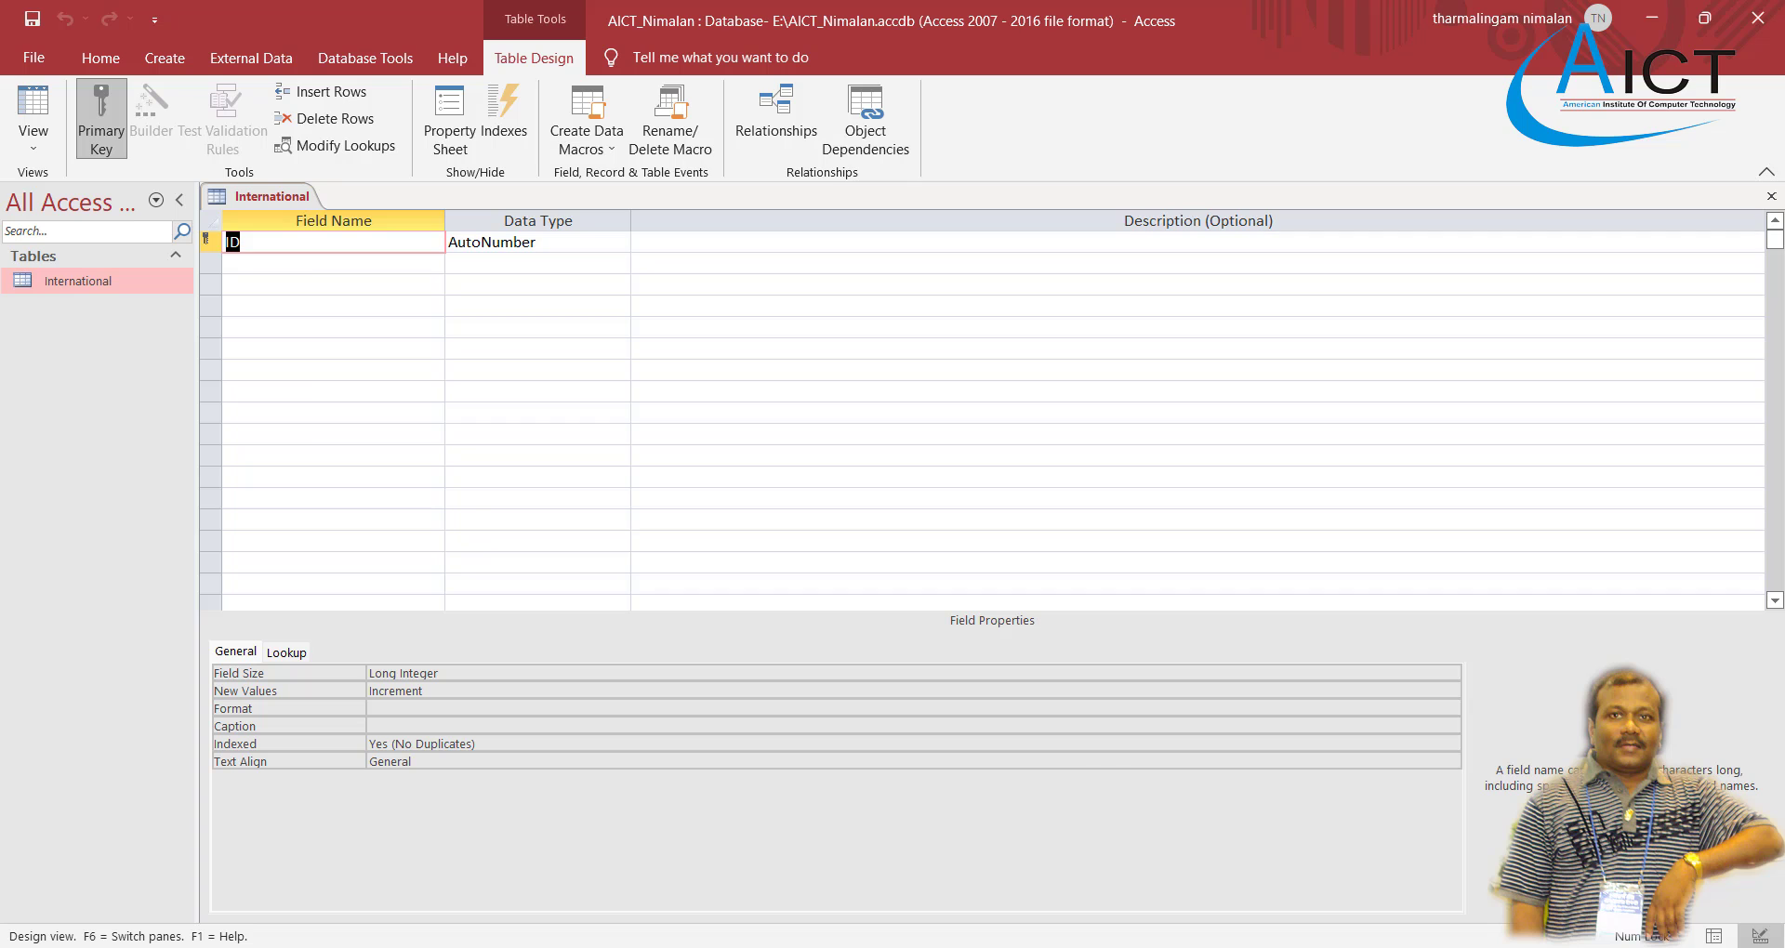
Consult the field list in Exercise1.pdf, then return to Access and rename the ID field to Customer ID
click(939, 881)
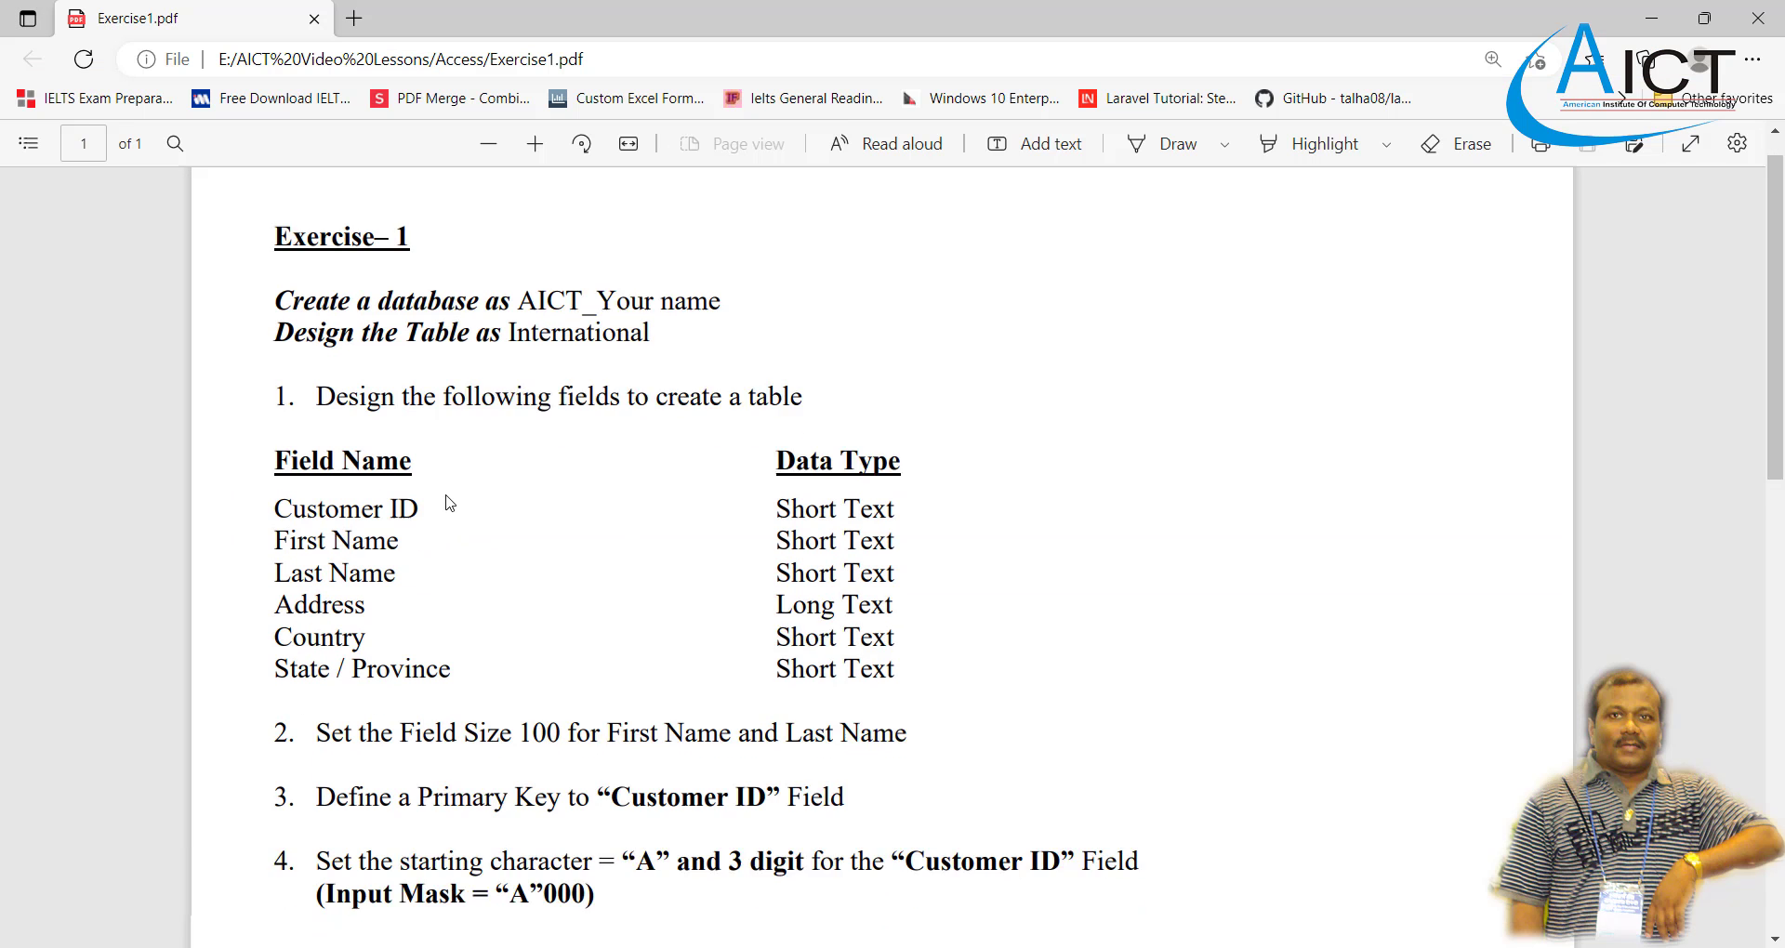
scroll(450, 503, down, 1)
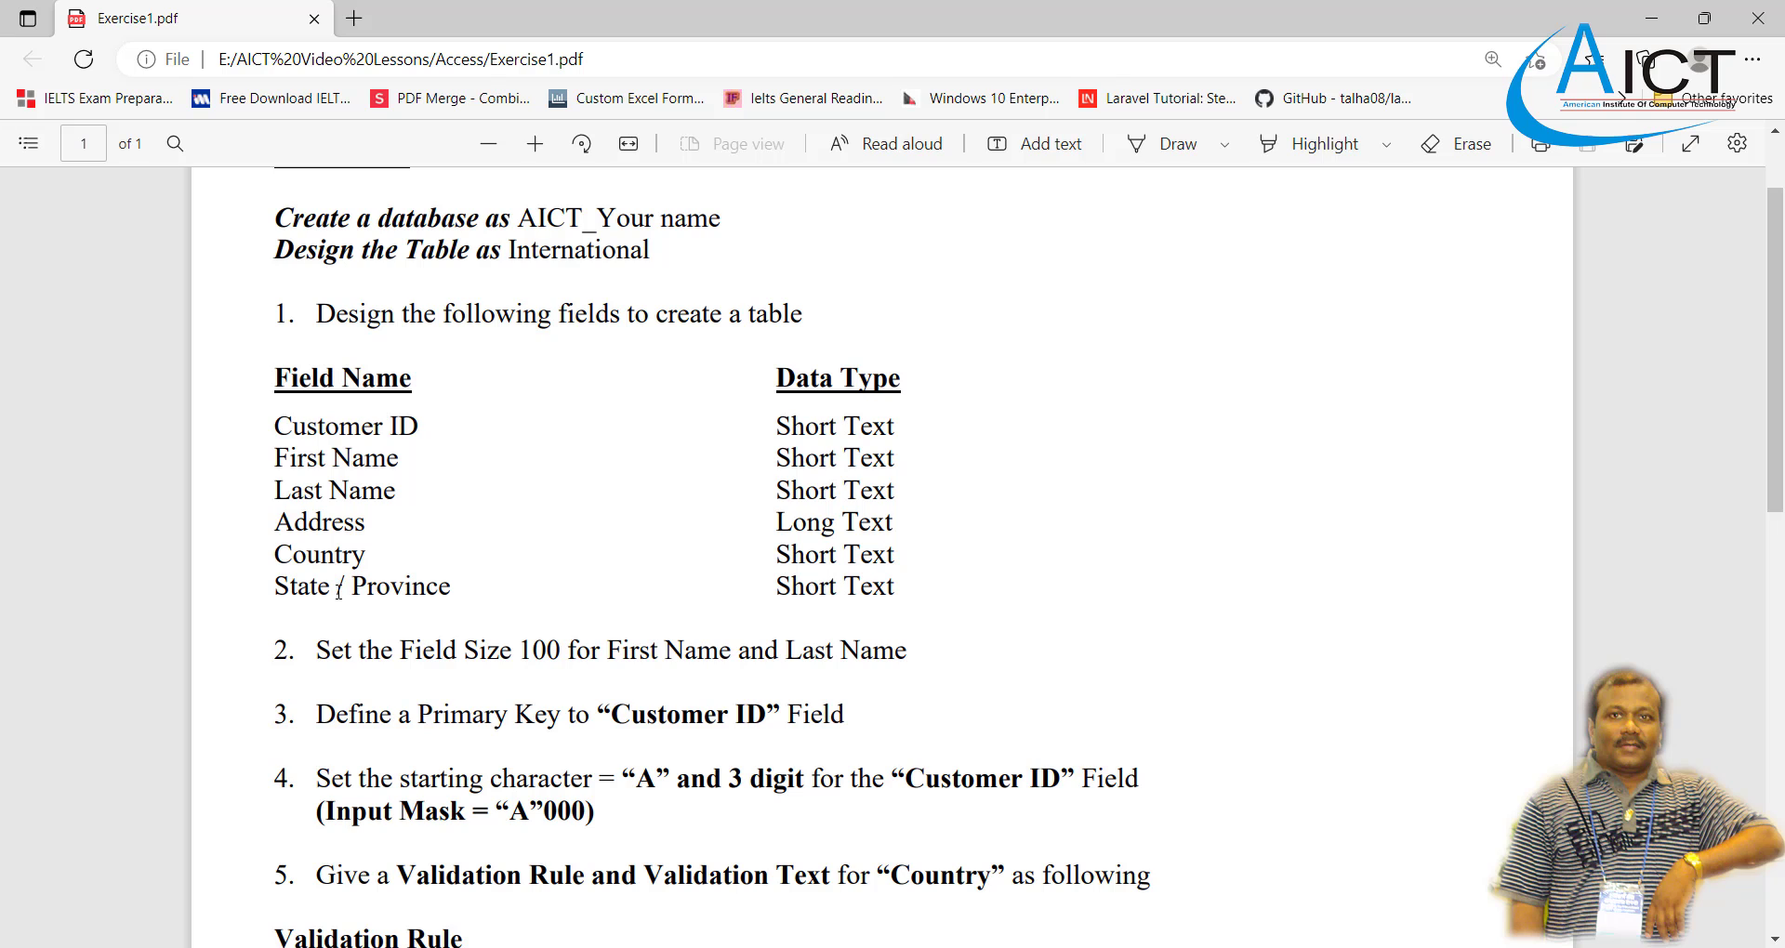
mouse_move(1005, 947)
click(1116, 947)
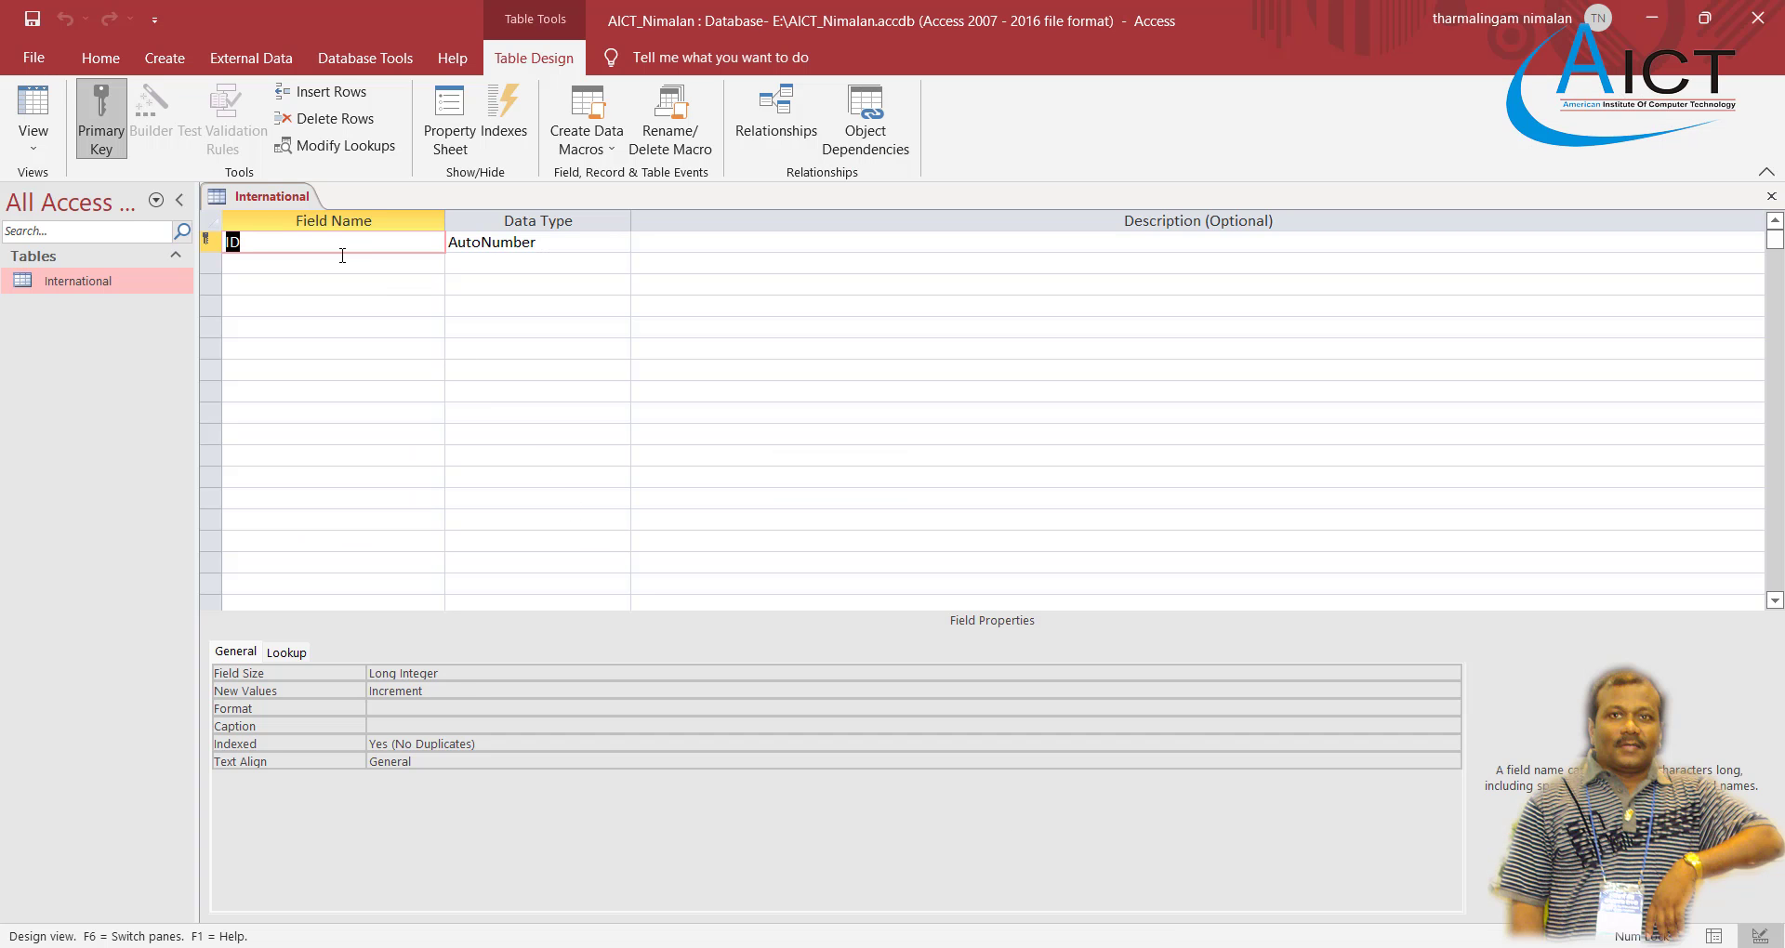
click(231, 244)
text(Custome)
key(BackSpace)
text(r)
click(407, 334)
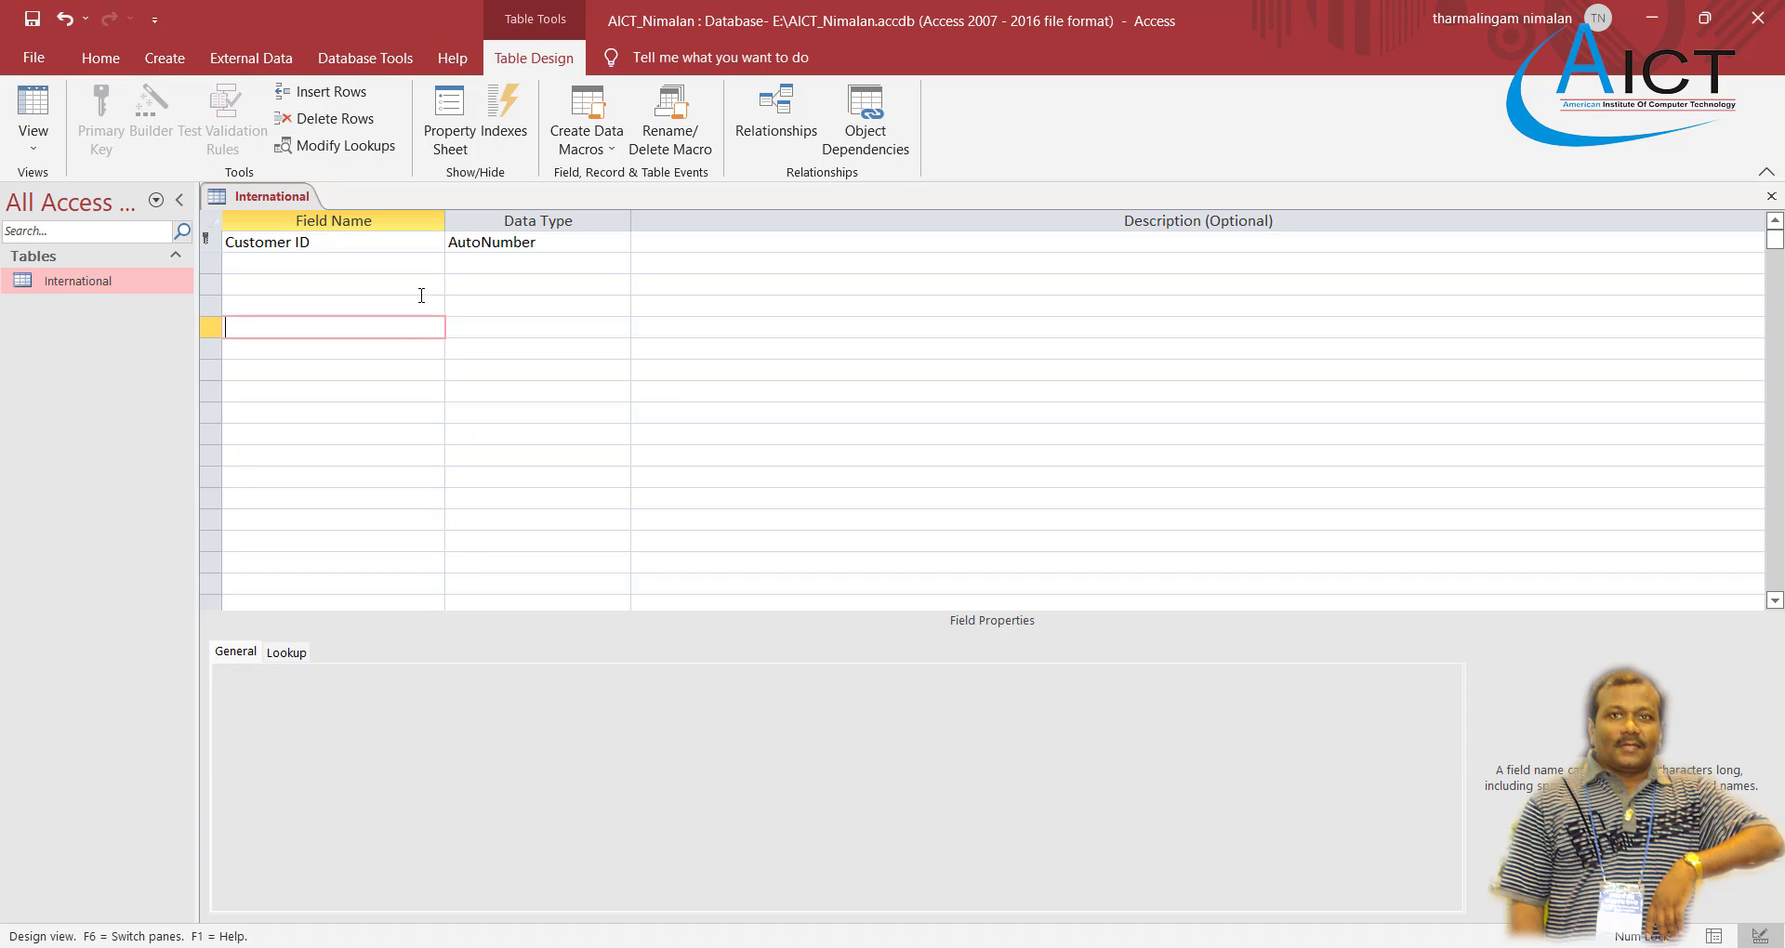
Set the Customer ID field's data type to Short Text and edit its field size
click(440, 244)
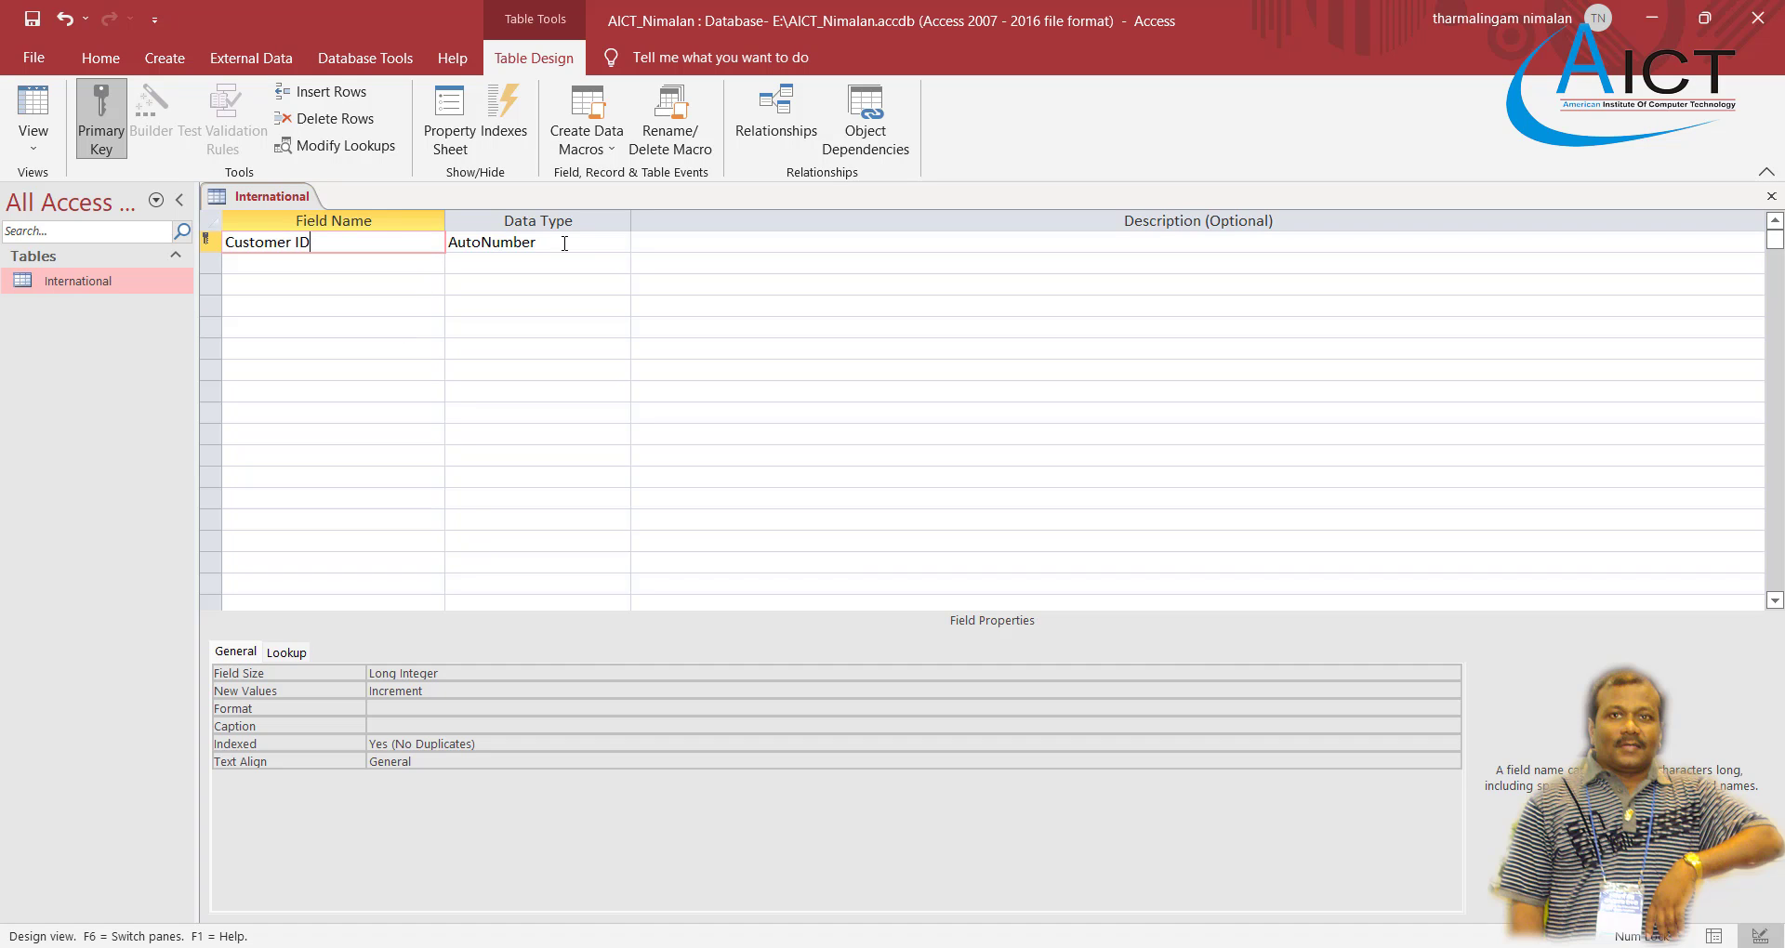
click(625, 242)
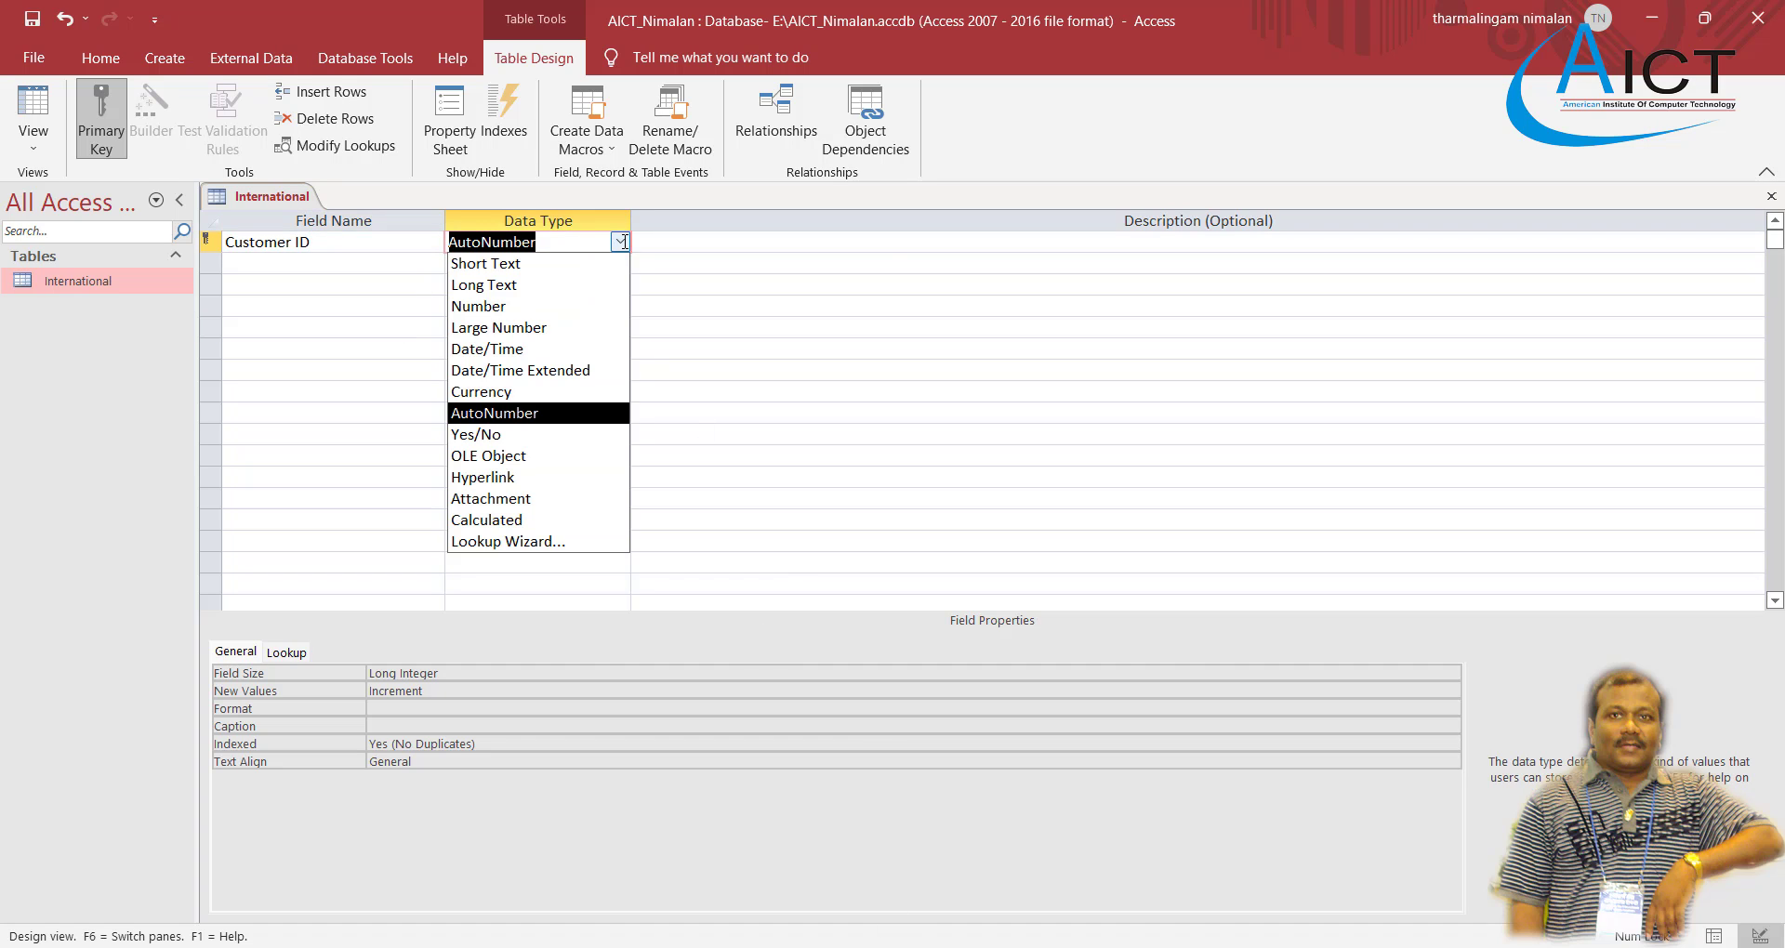
click(502, 264)
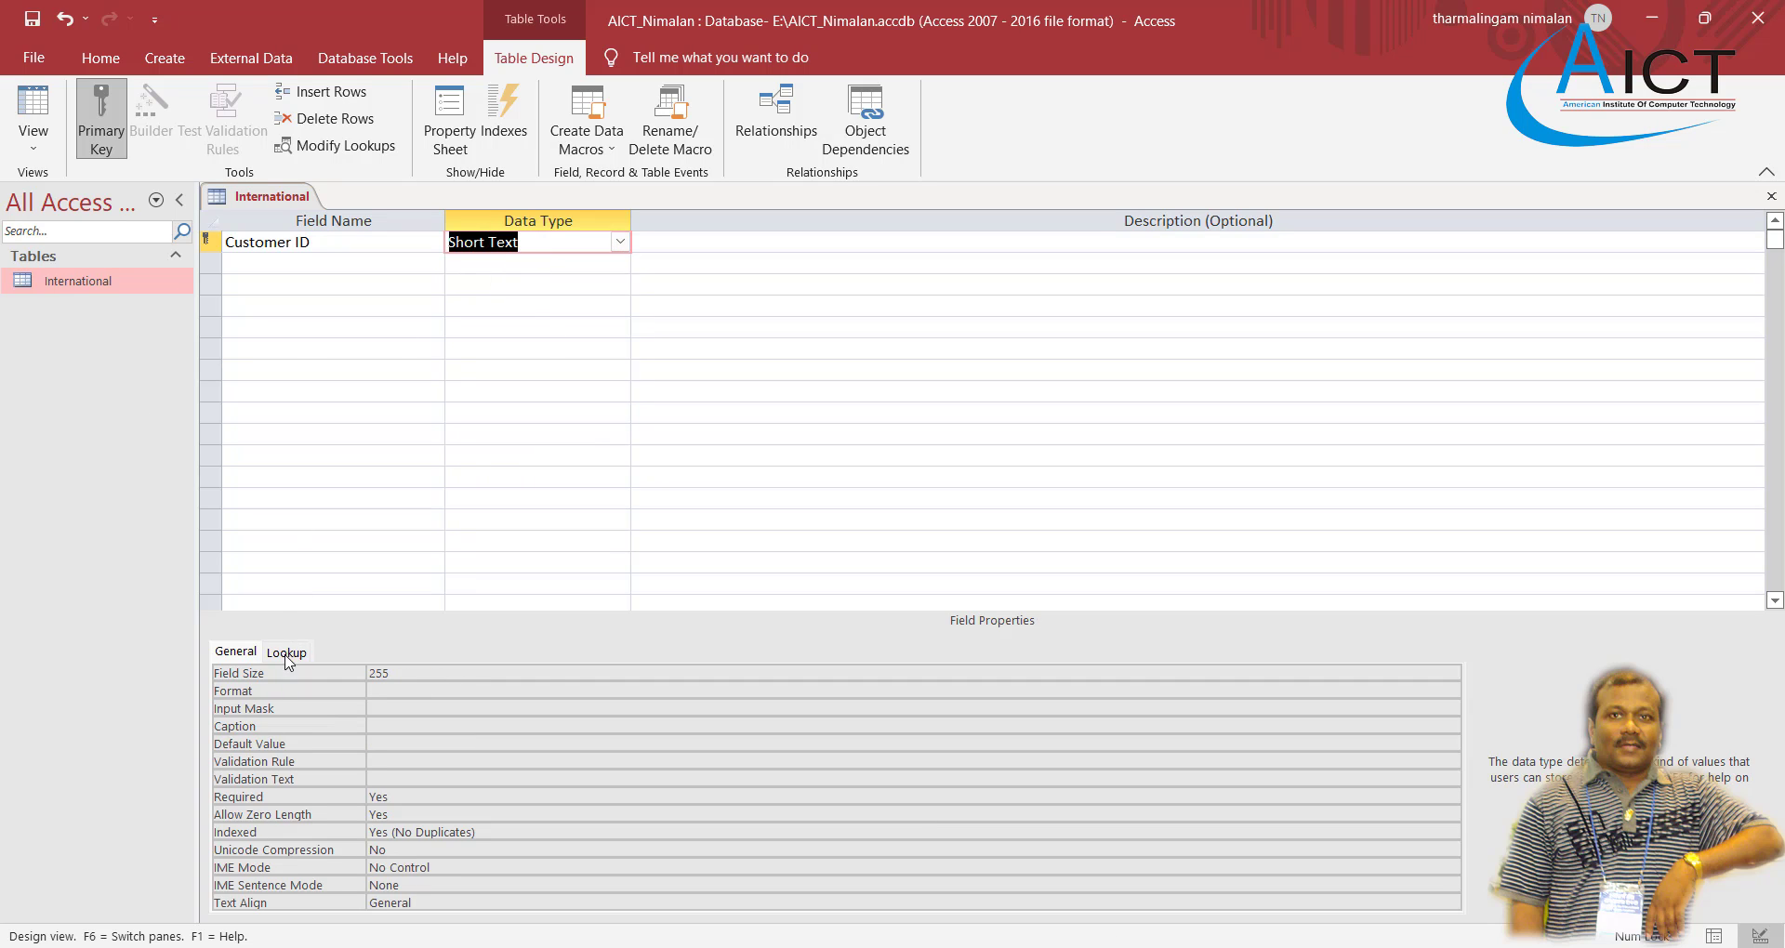
click(408, 674)
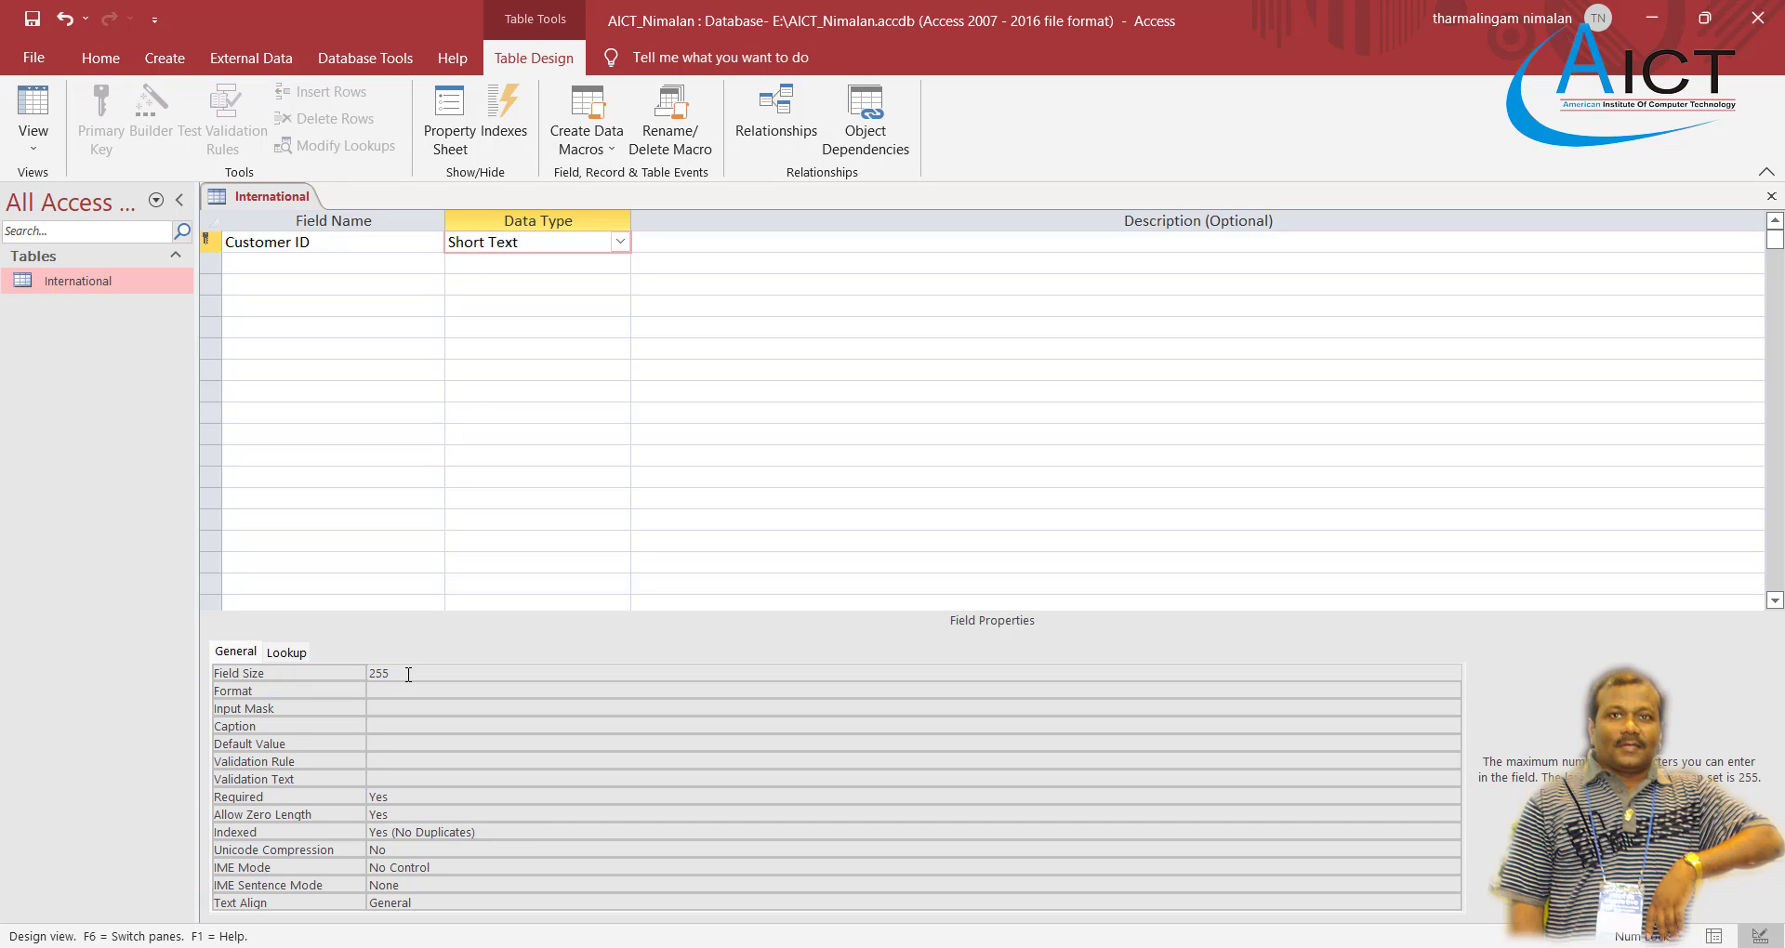
key(BackSpace)
key(BackSpace)
Check the next field in Exercise1.pdf, then add a First Name field with the Short Text data type in Access
click(329, 268)
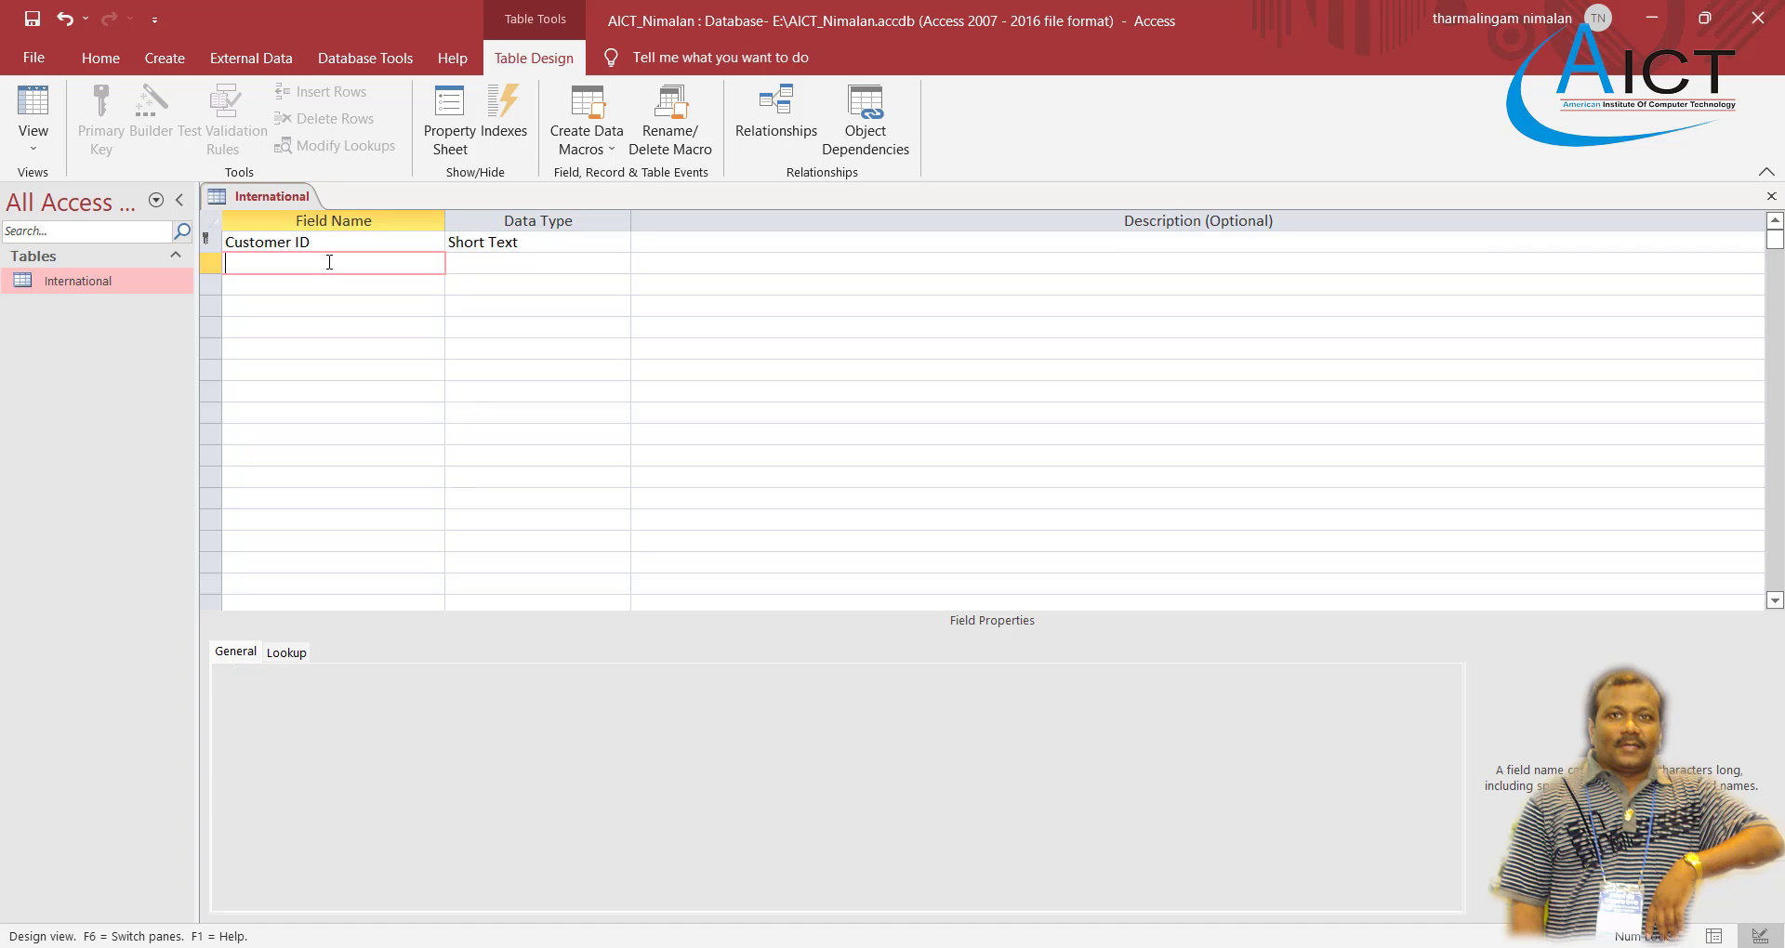
key(alt+Tab)
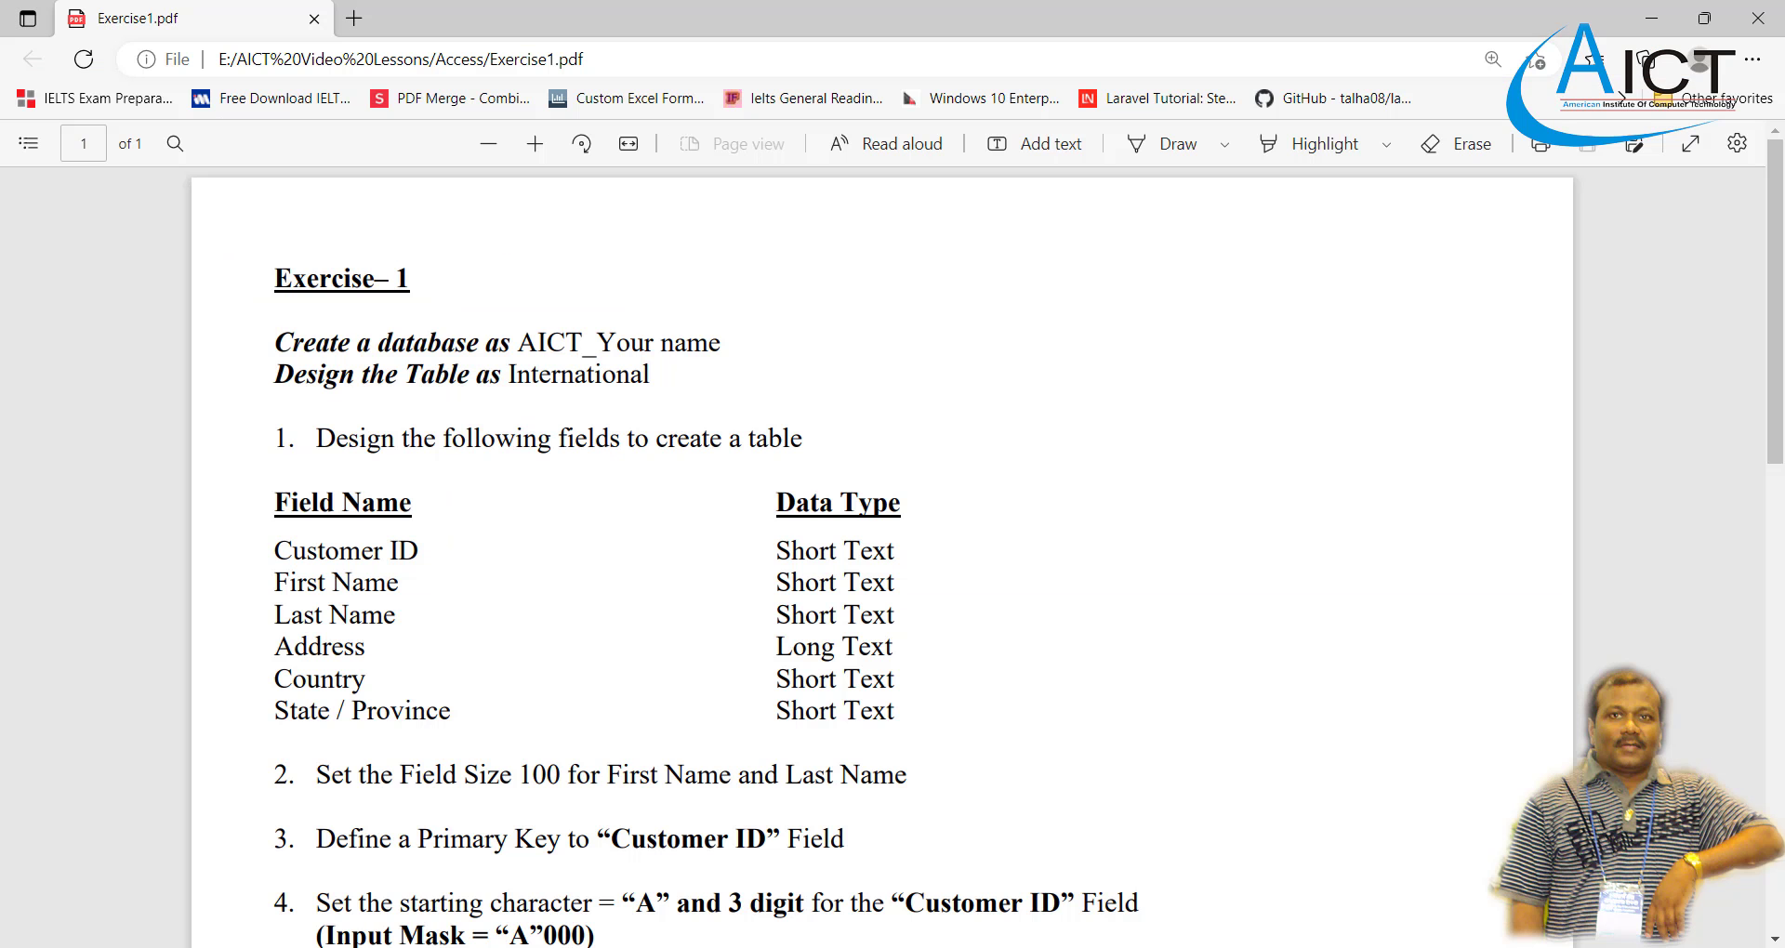
key(alt+Tab)
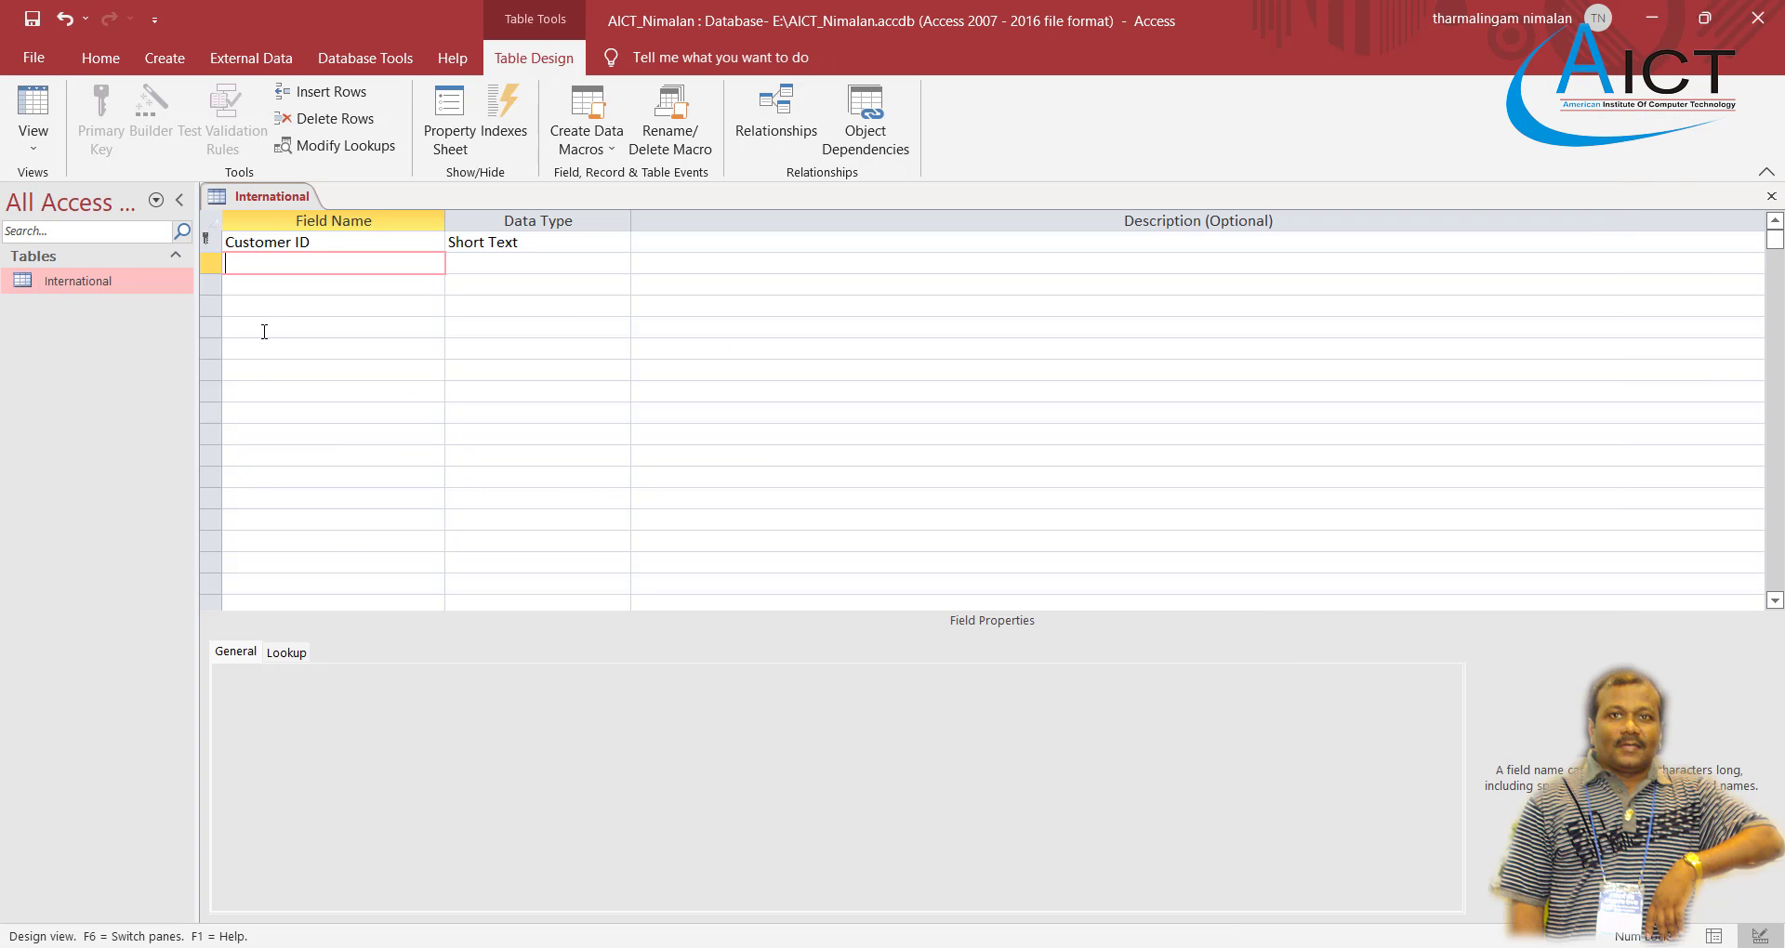
text(First Name)
click(498, 267)
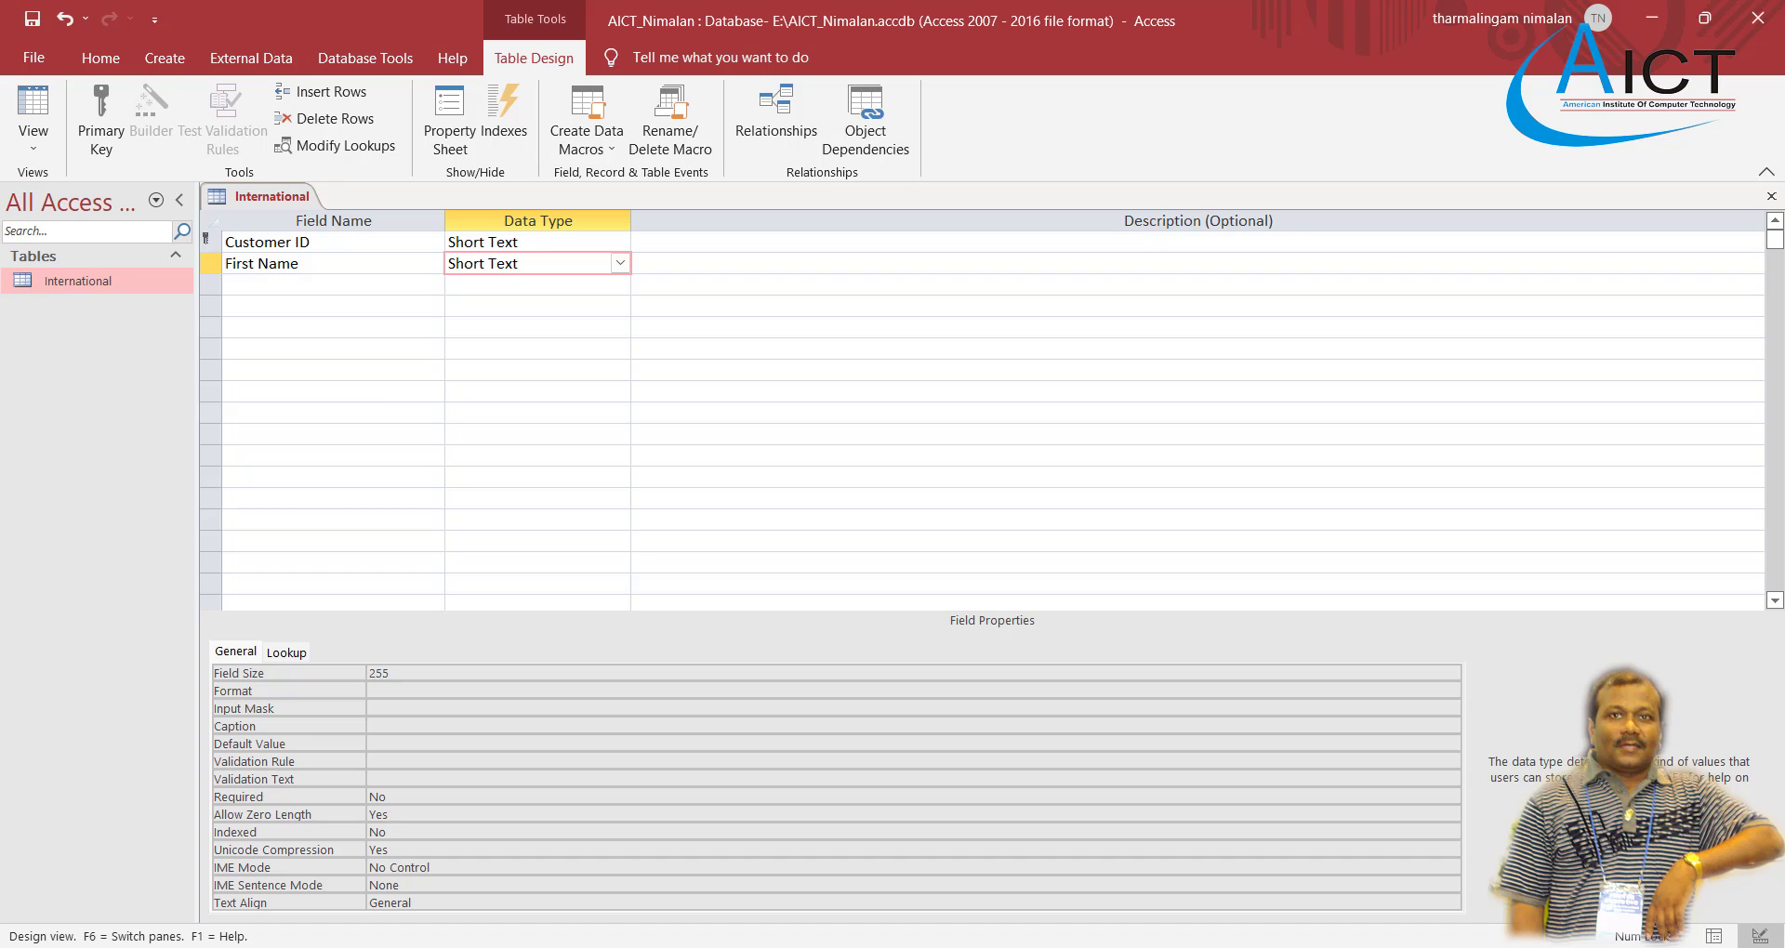
Set the First Name field's size to 100
mouse_move(1056, 943)
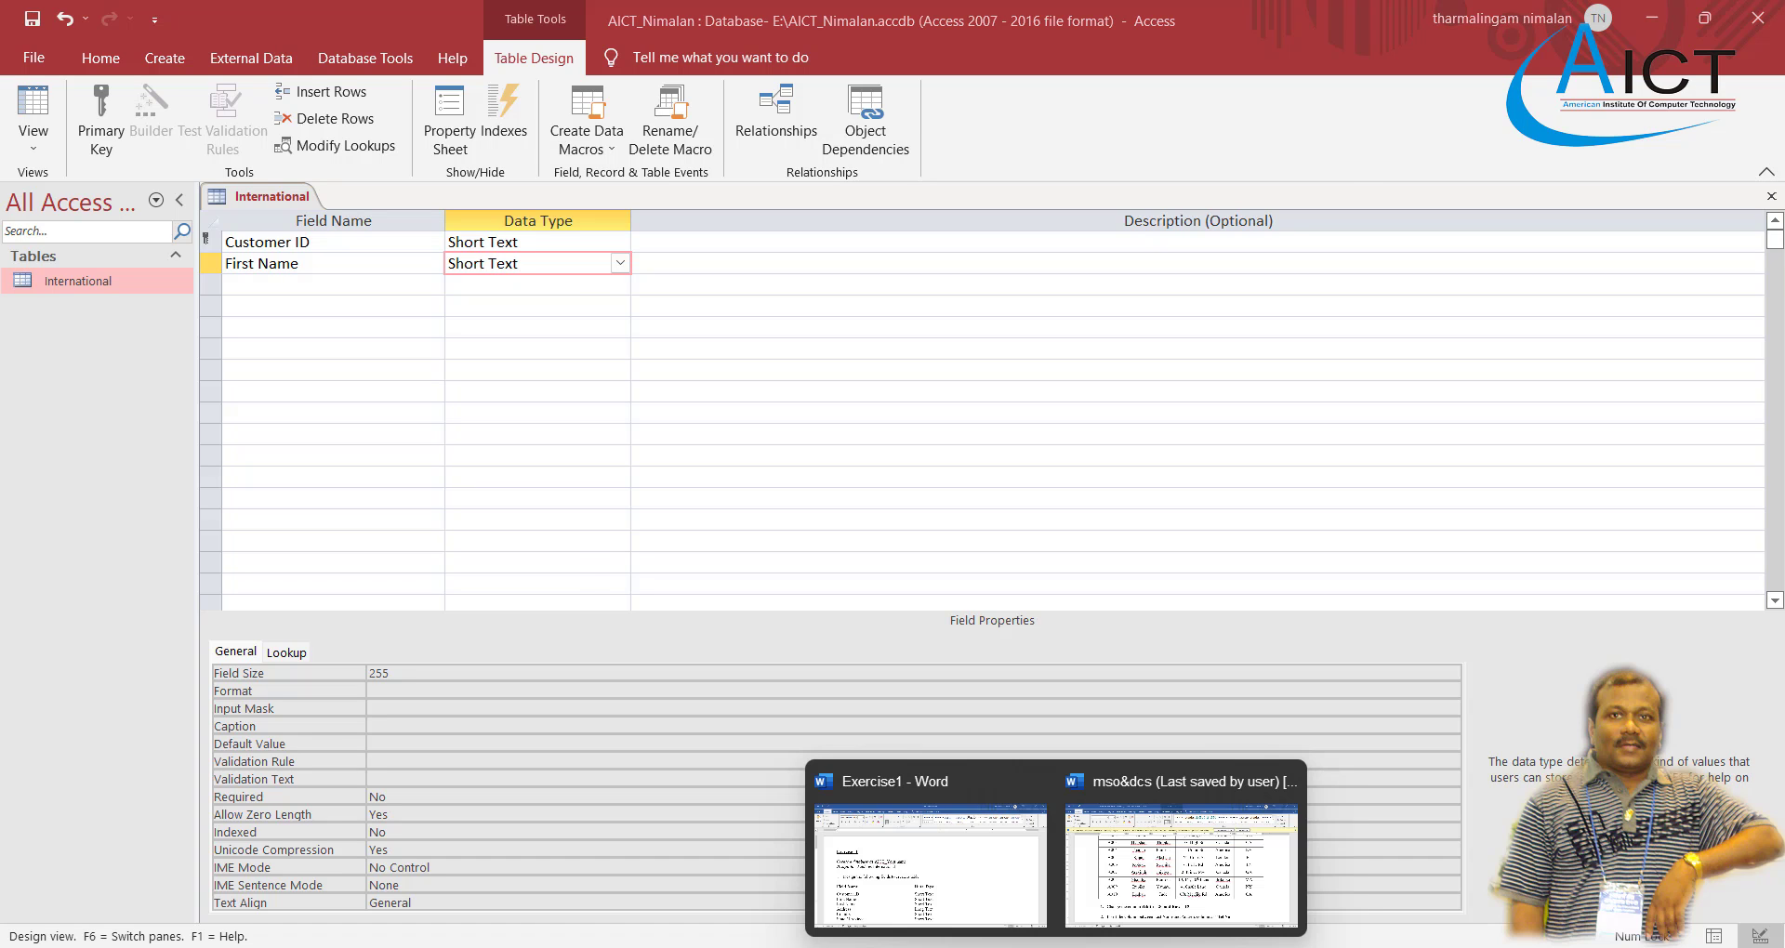
click(406, 673)
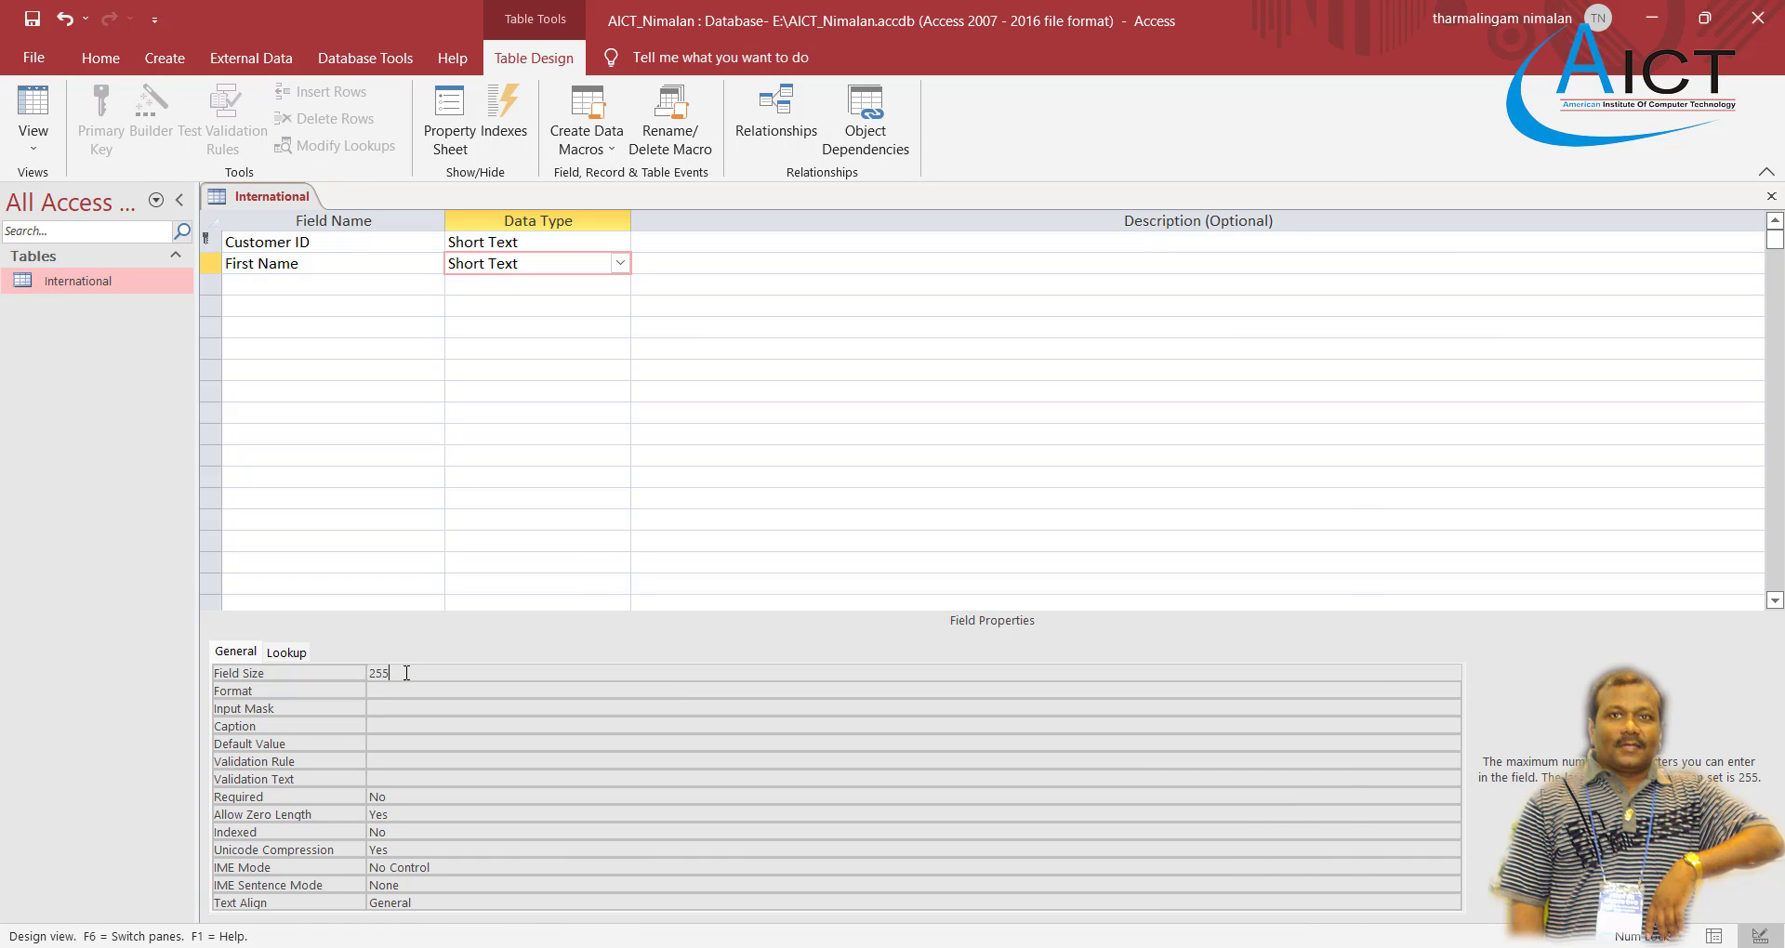
double_click(396, 673)
text(100)
click(406, 690)
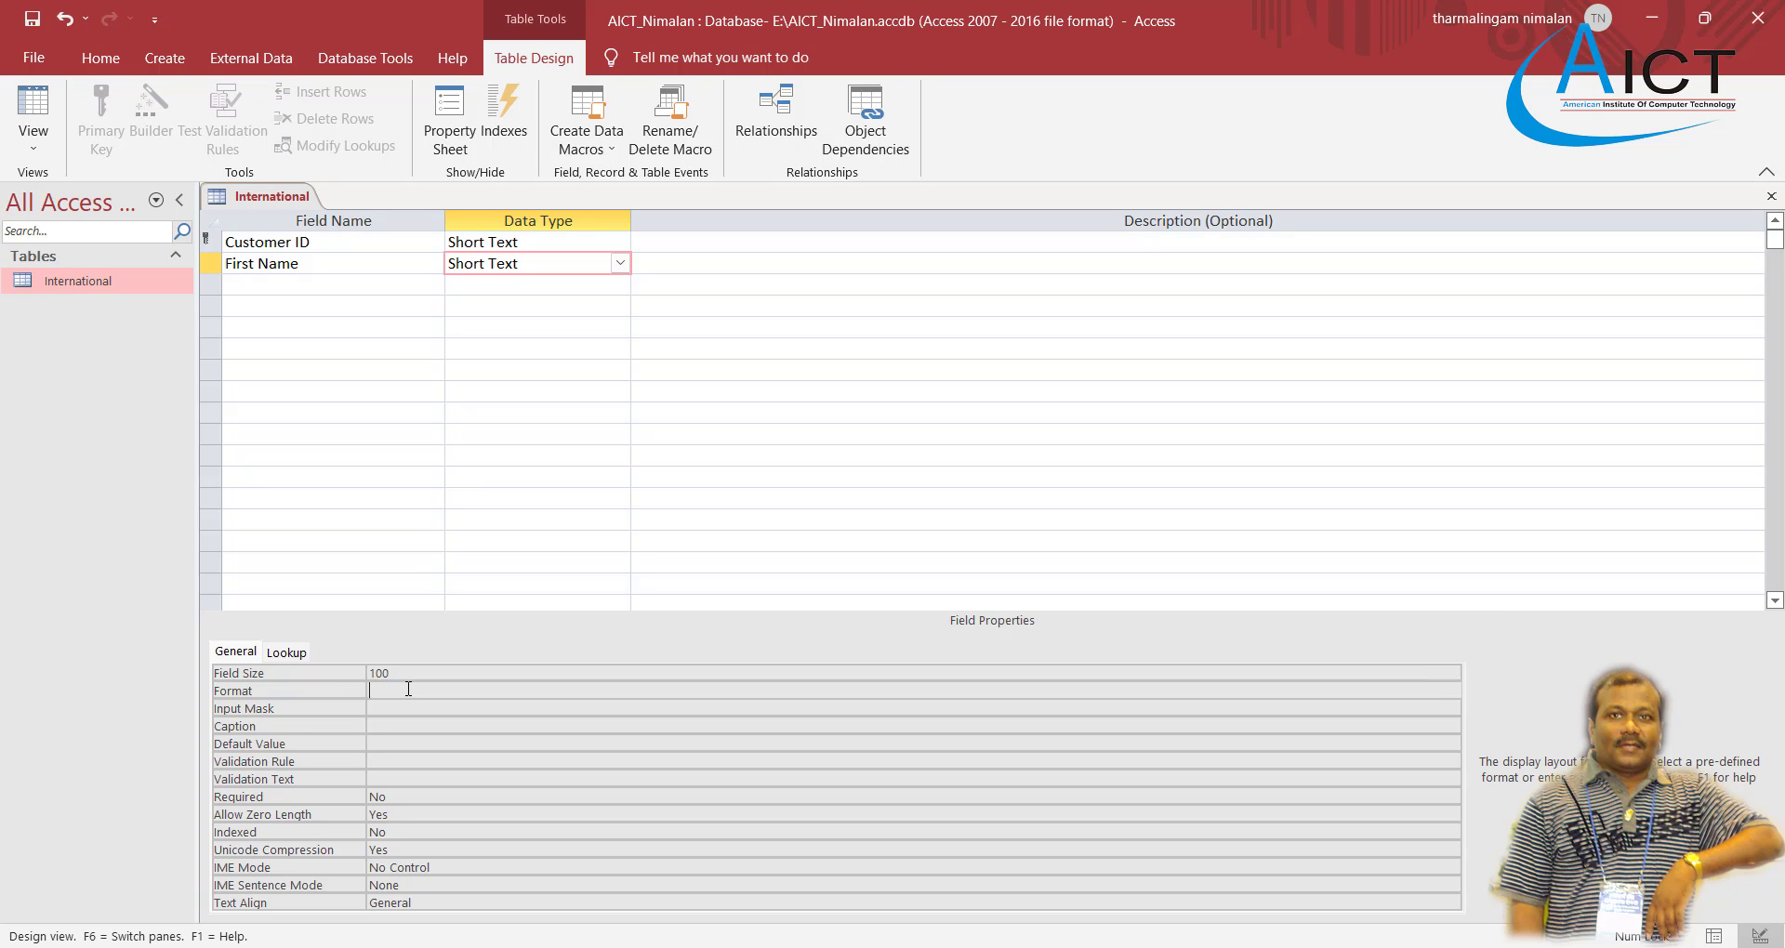
Add a Last Name field with the Short Text data type and a field size of 100
click(241, 291)
text(Last)
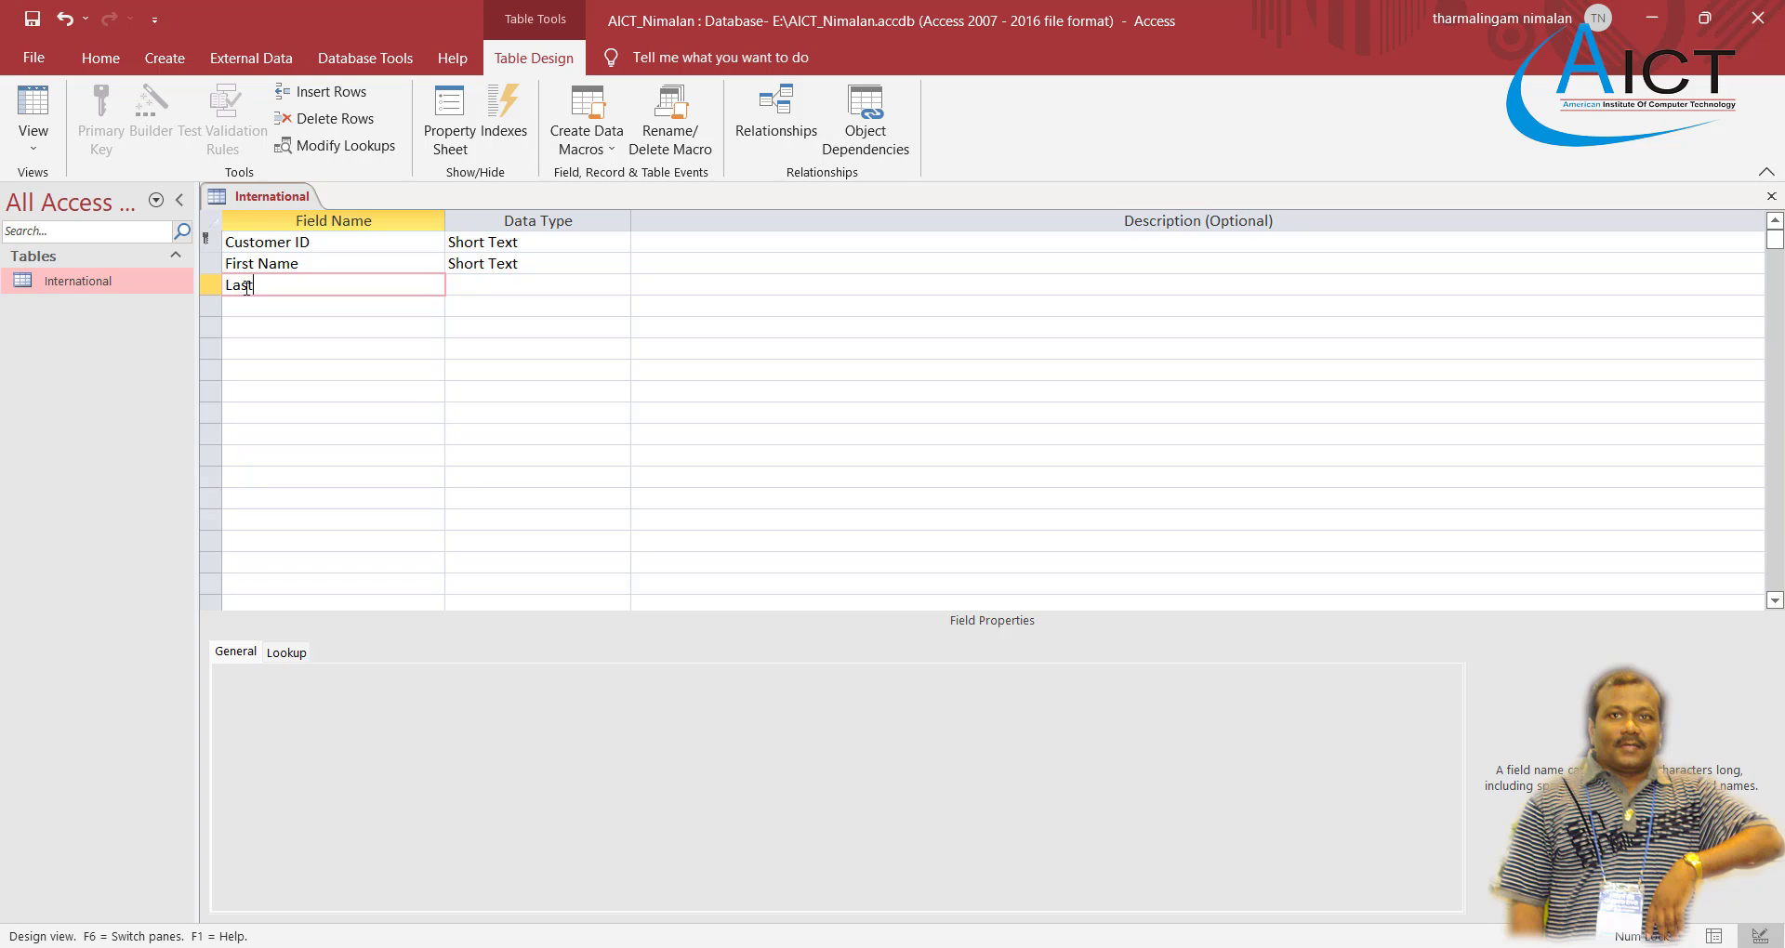
text( Name)
click(495, 280)
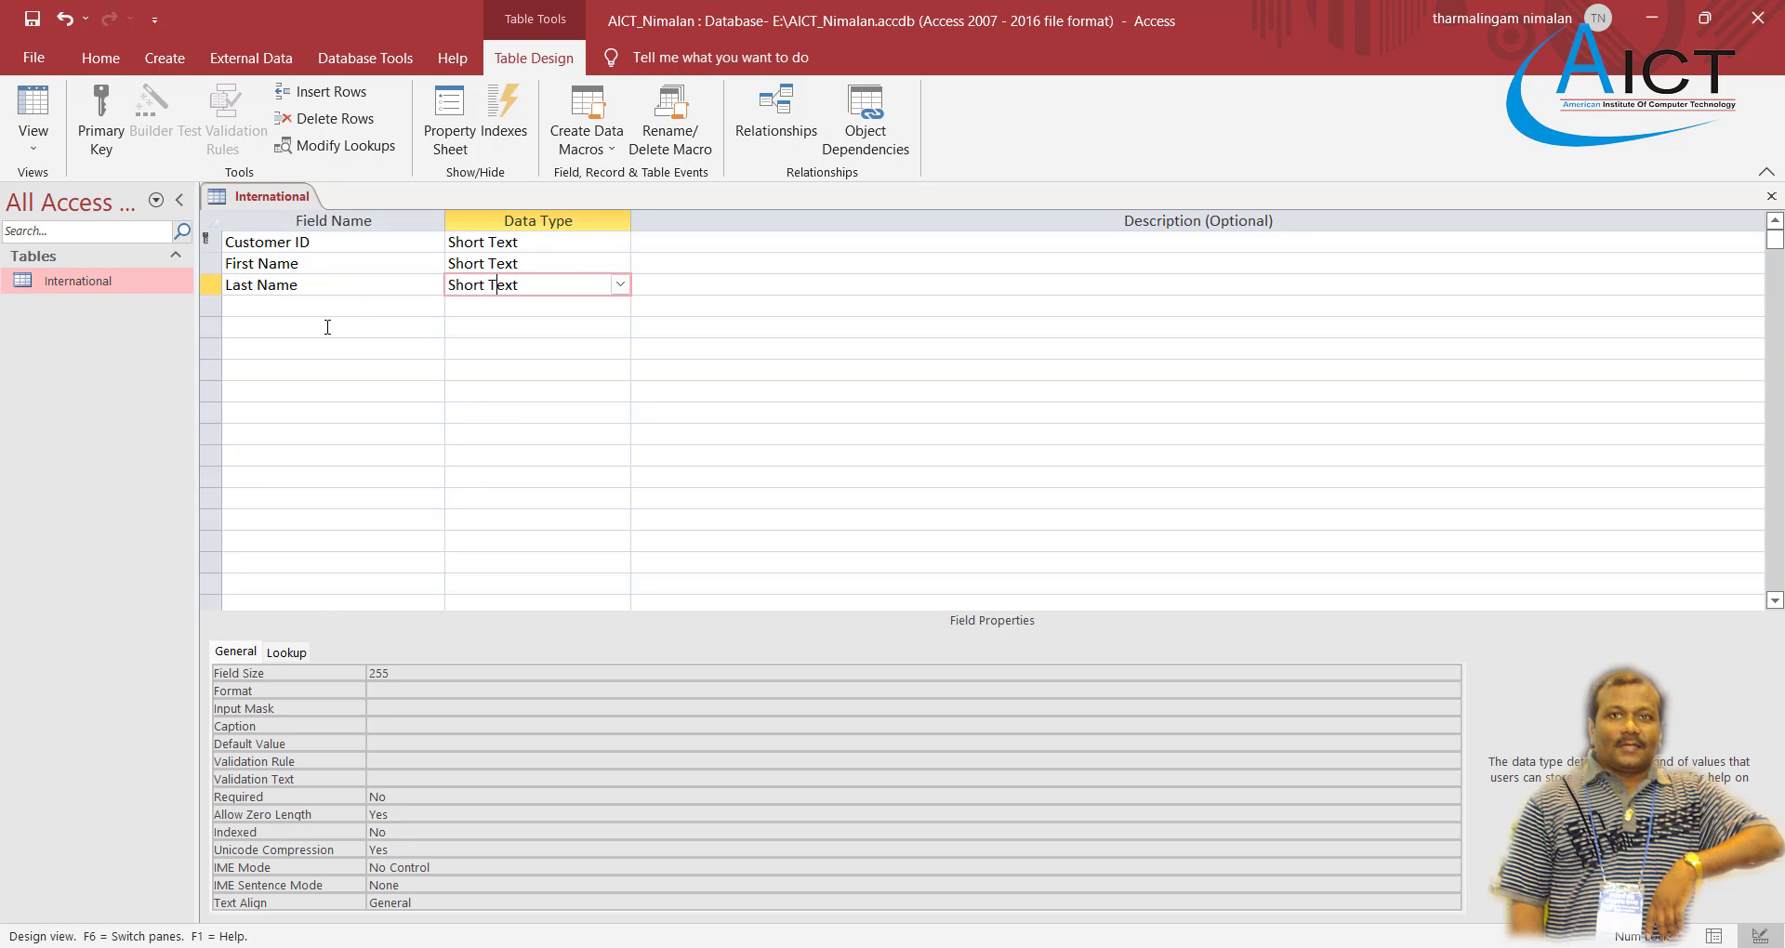
click(391, 690)
click(388, 673)
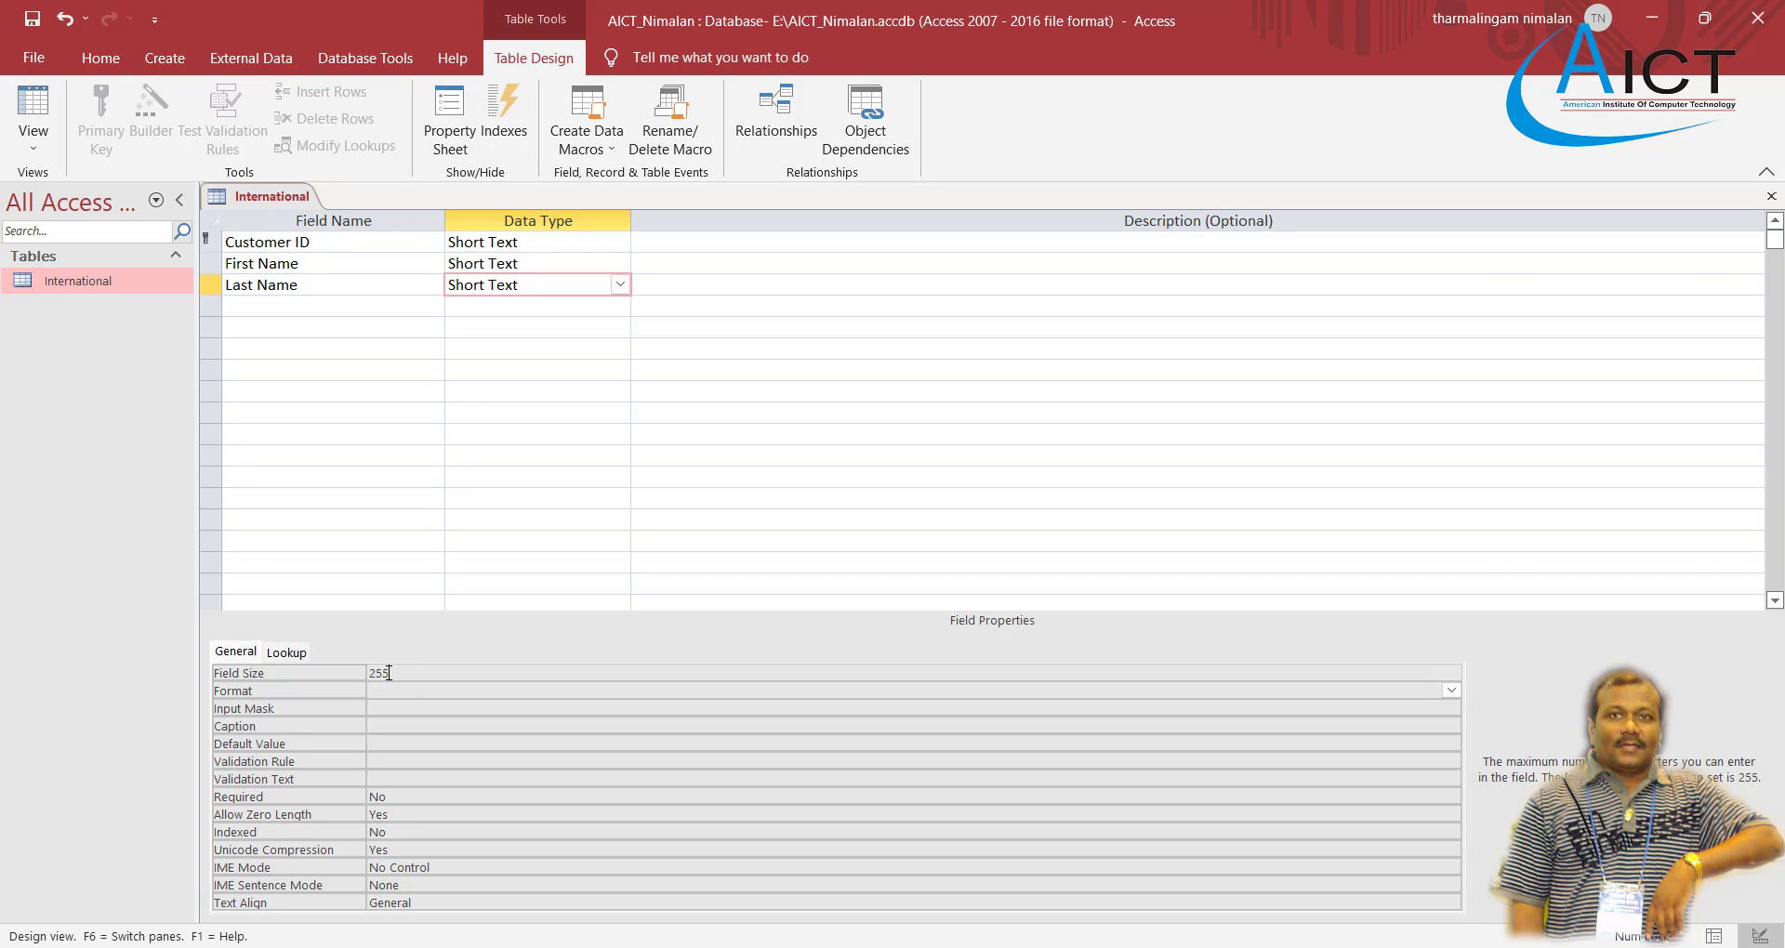
double_click(379, 673)
text(100)
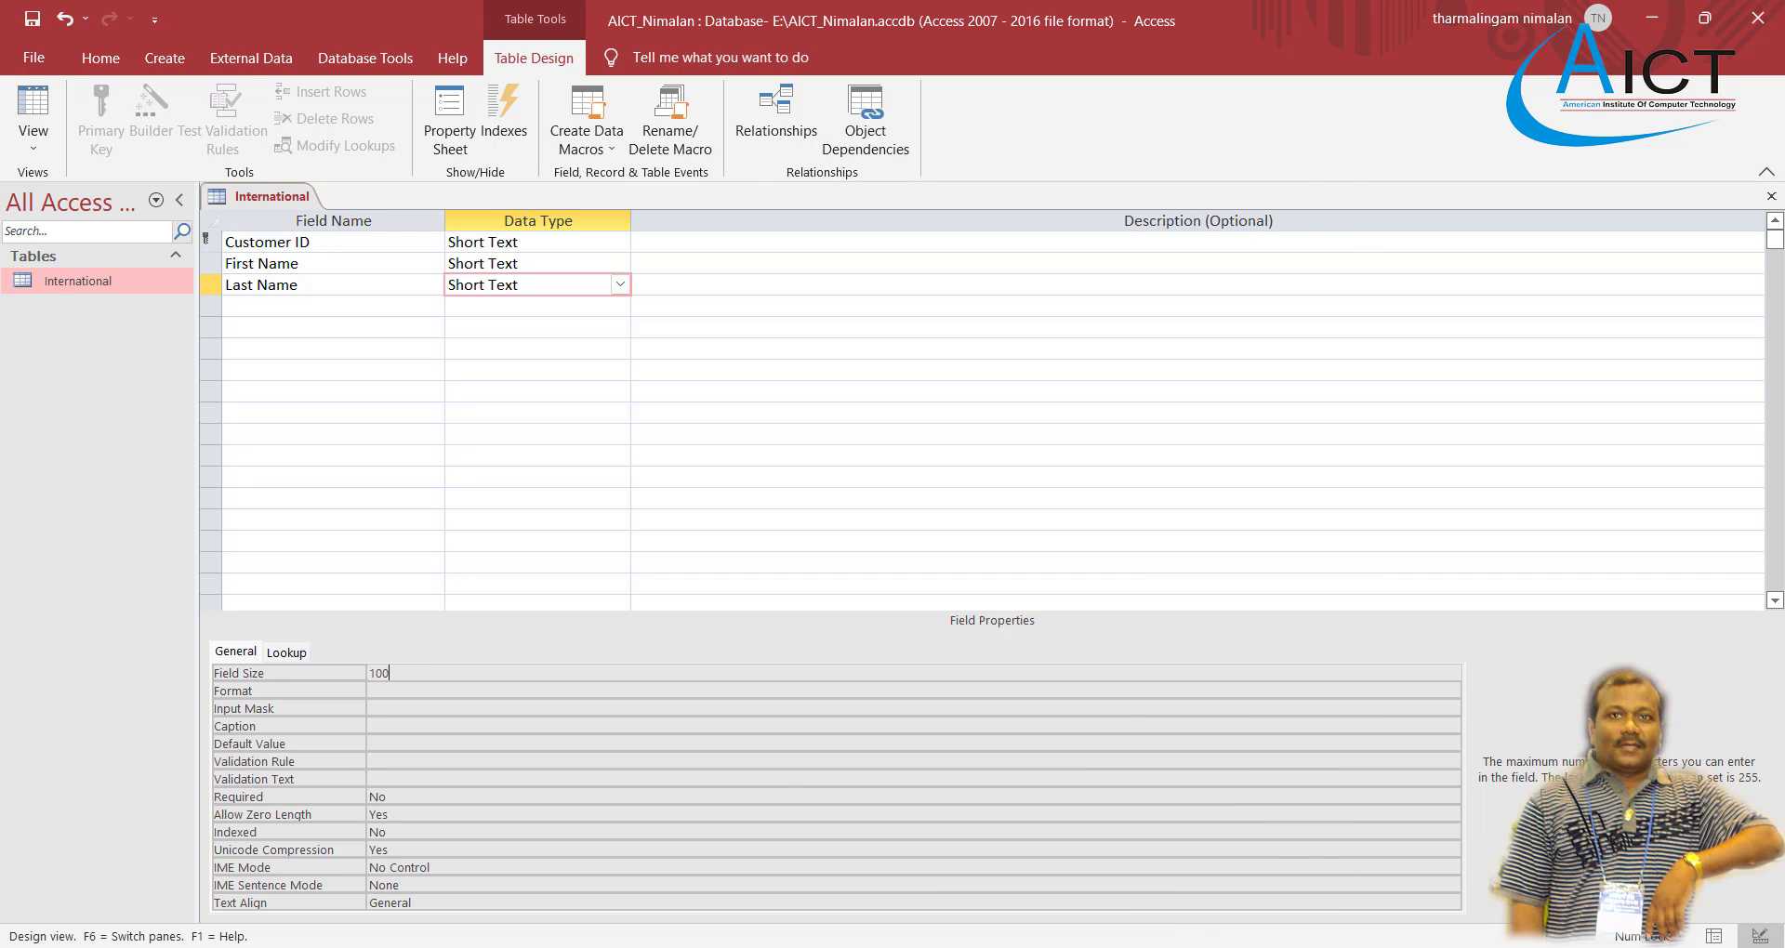
Check the next field in Exercise1.pdf, then add an Address field with the Long Text data type in Access
key(alt+Tab)
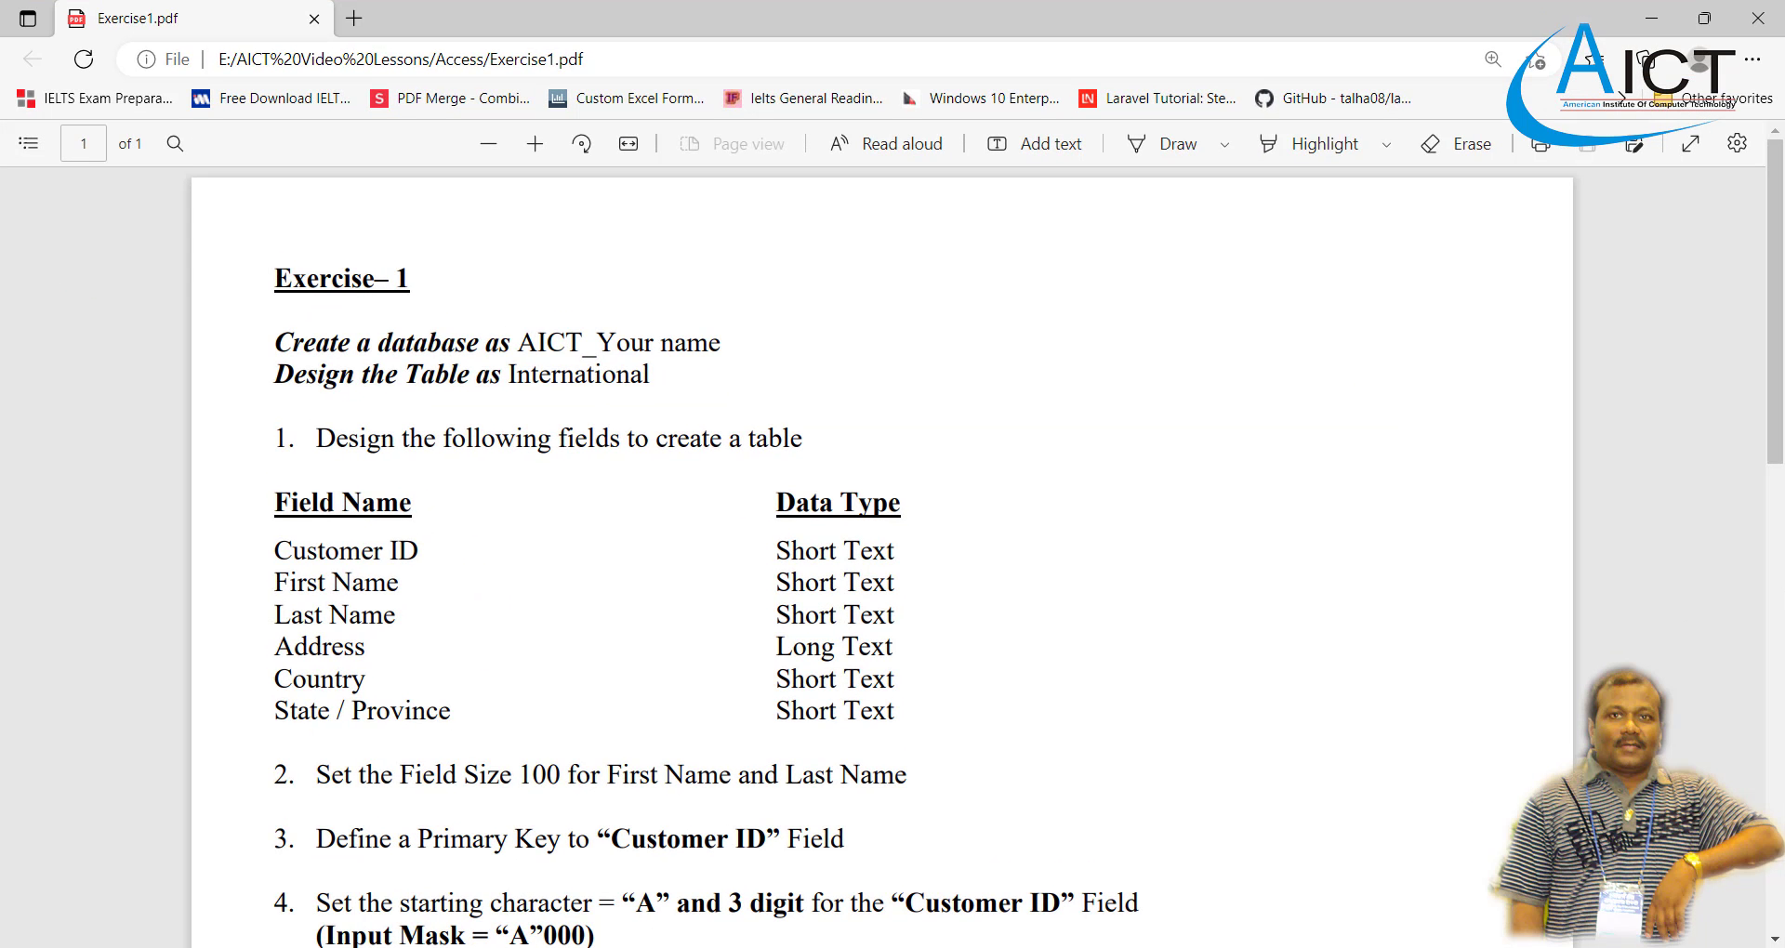
key(alt+Tab)
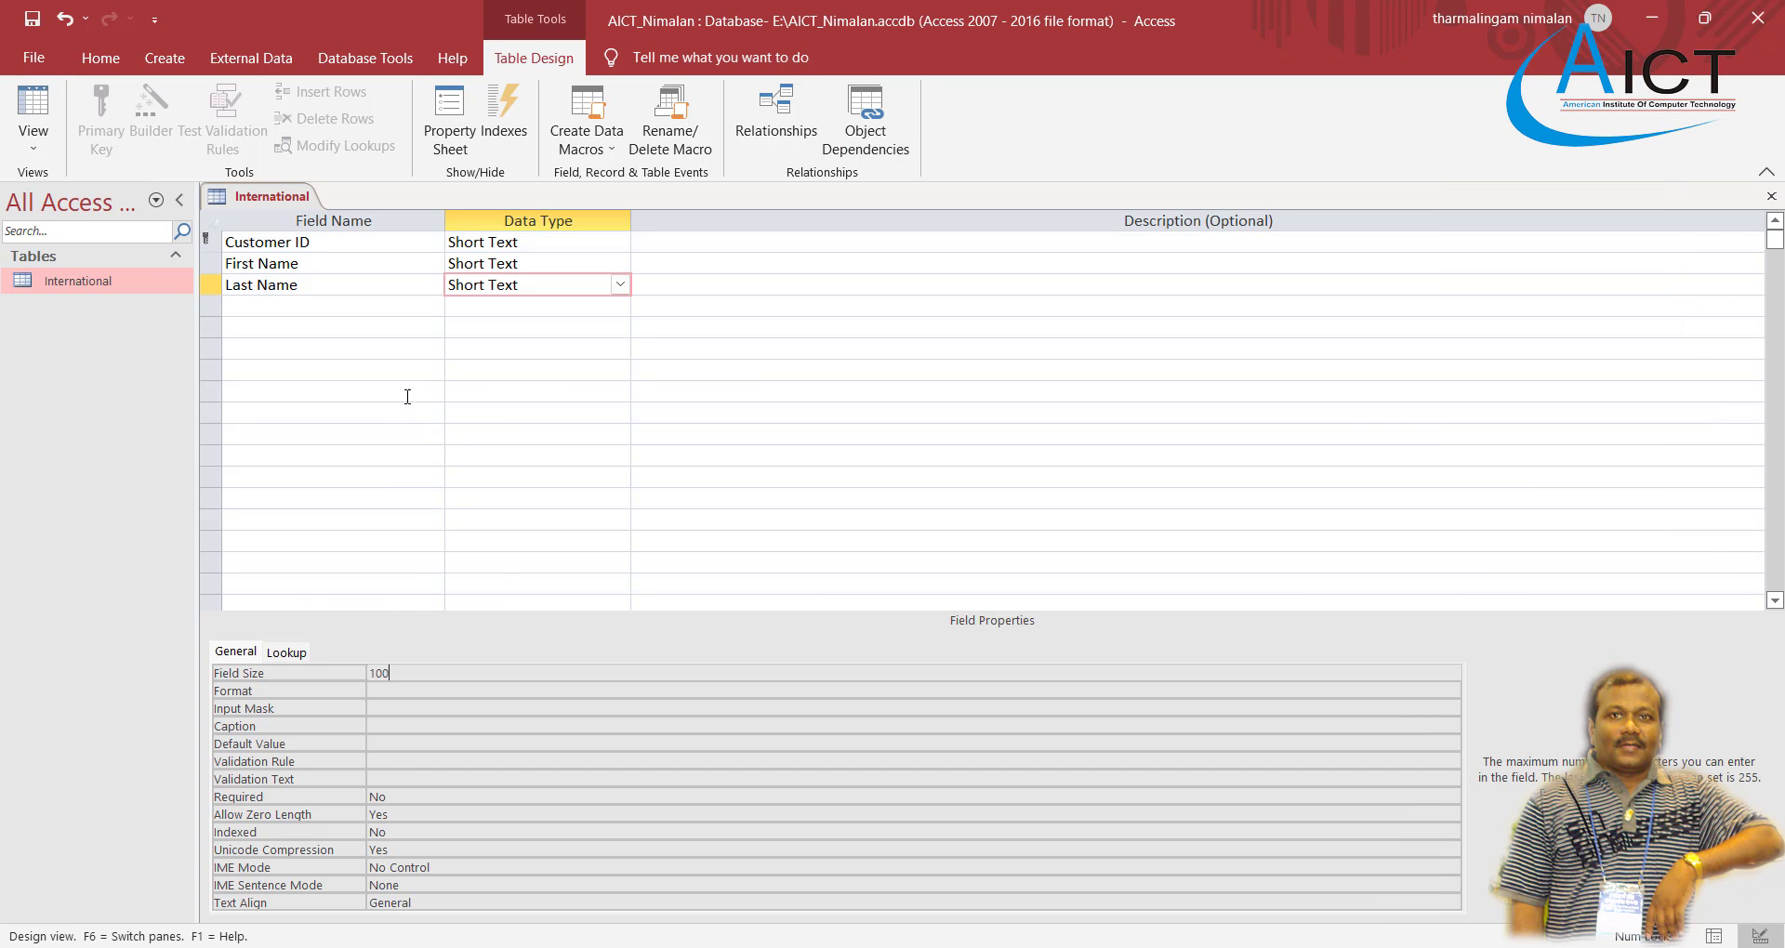
click(302, 305)
text(Address)
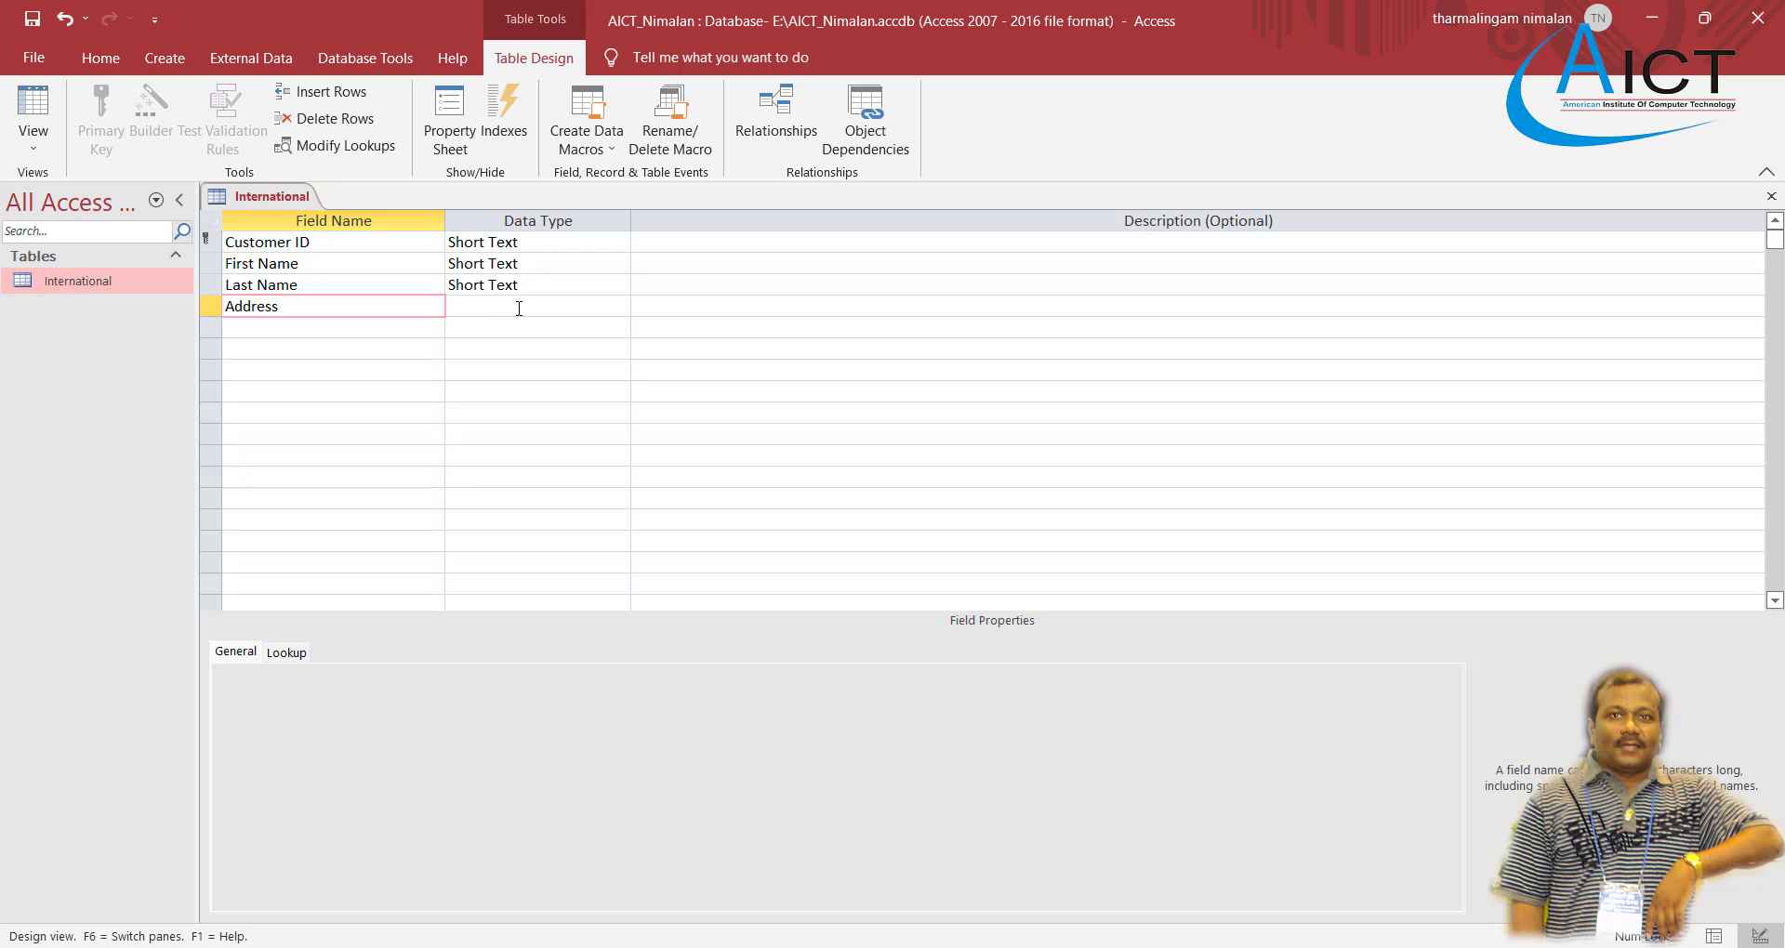
key(Tab)
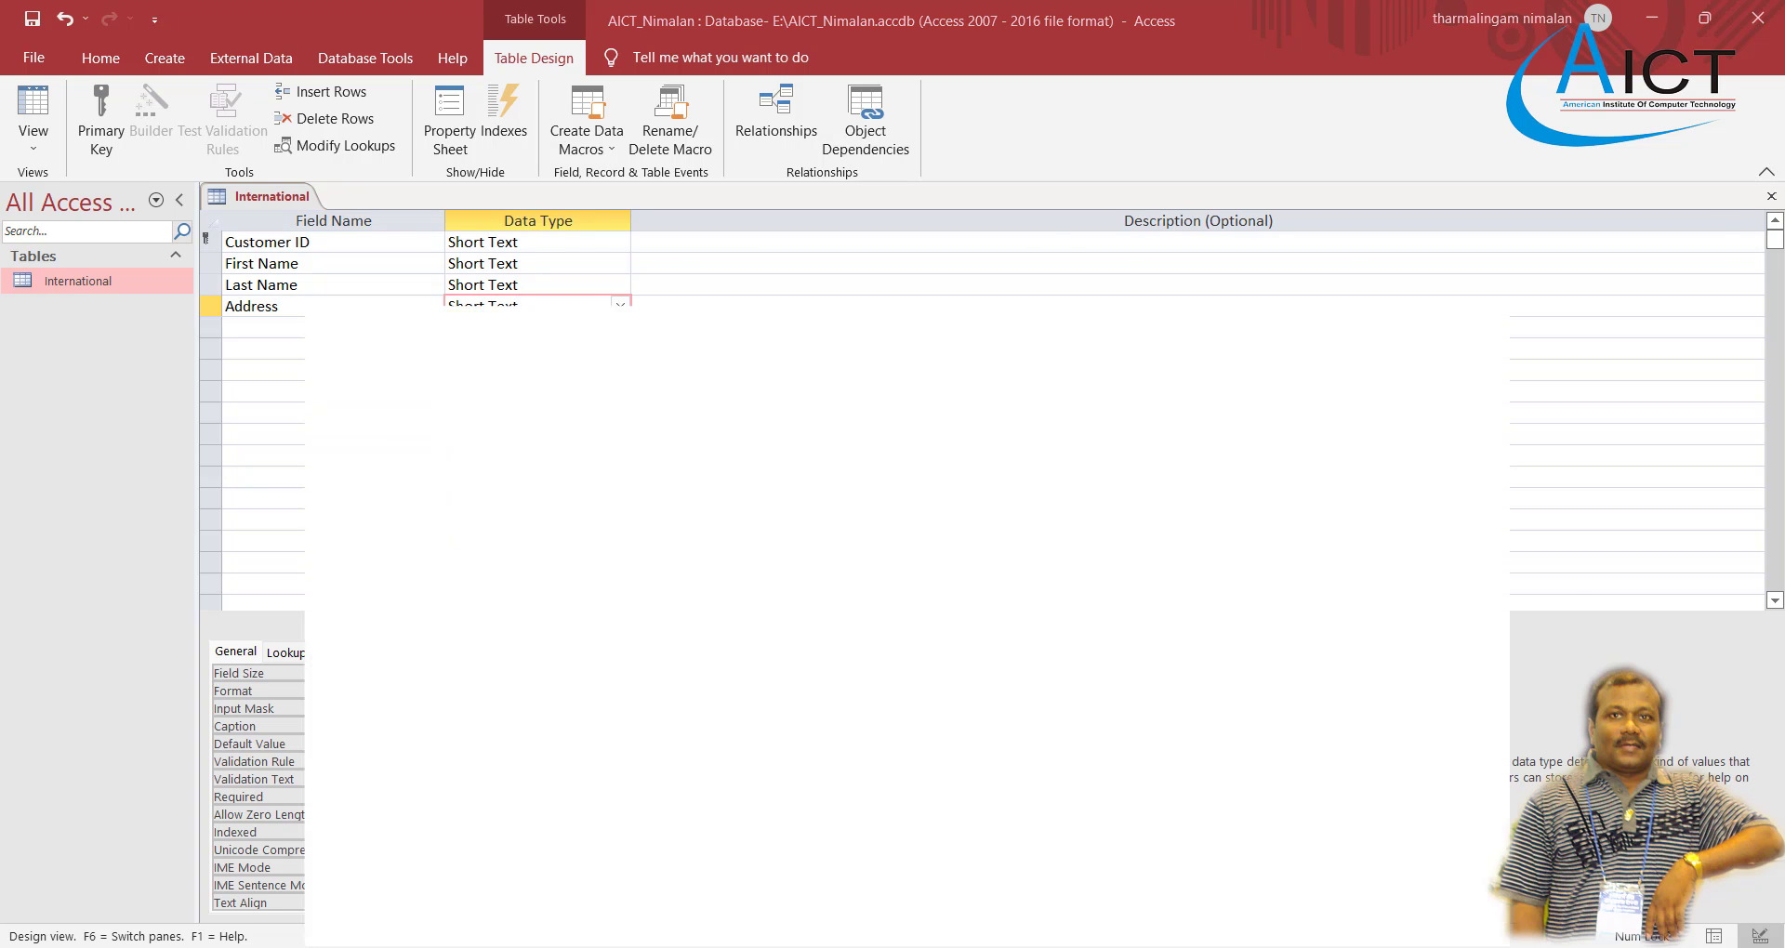
key(alt+Tab)
key(alt+Tab)
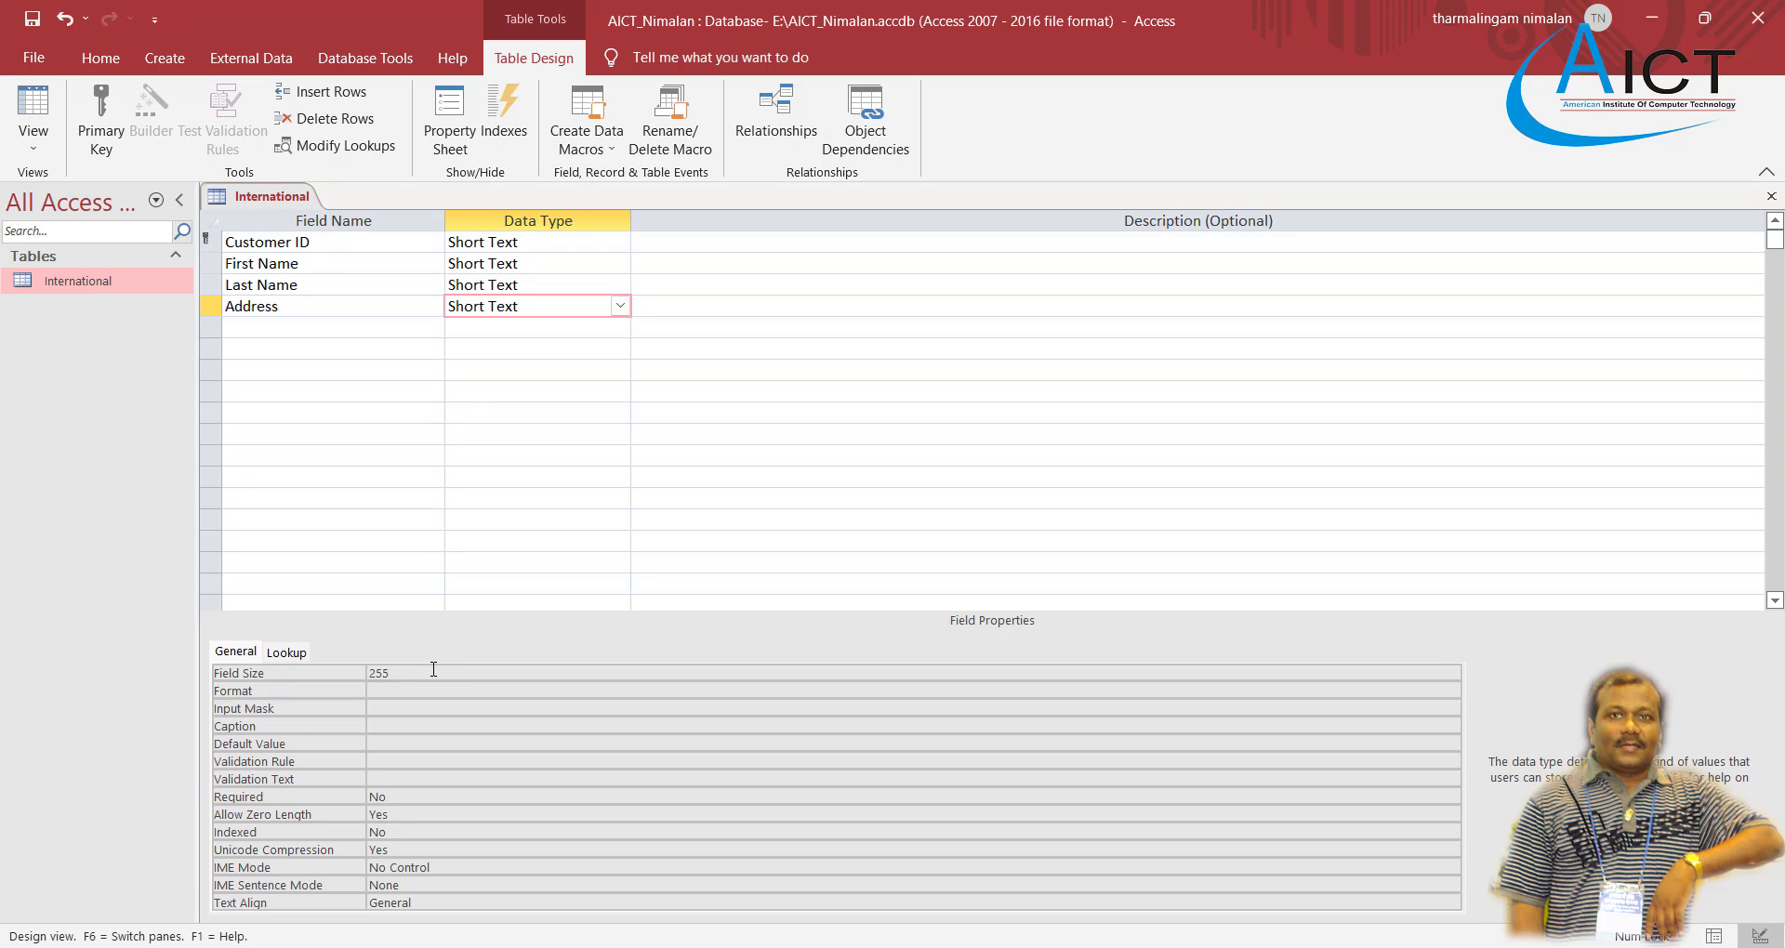
click(620, 306)
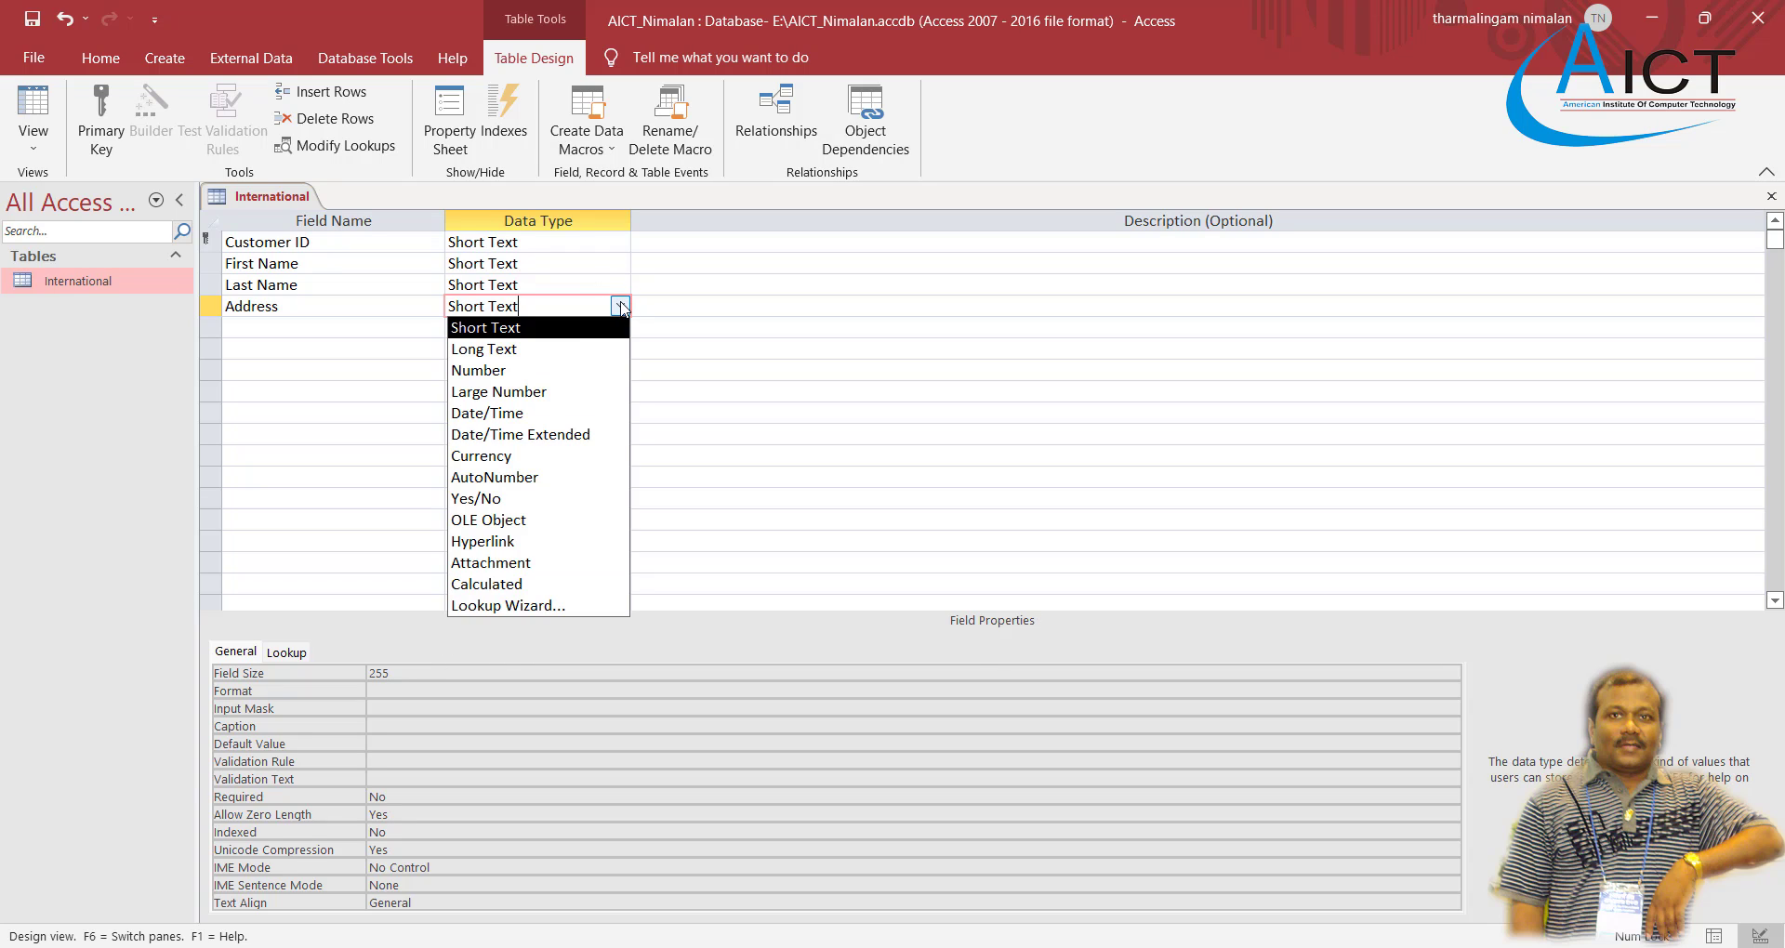
click(552, 349)
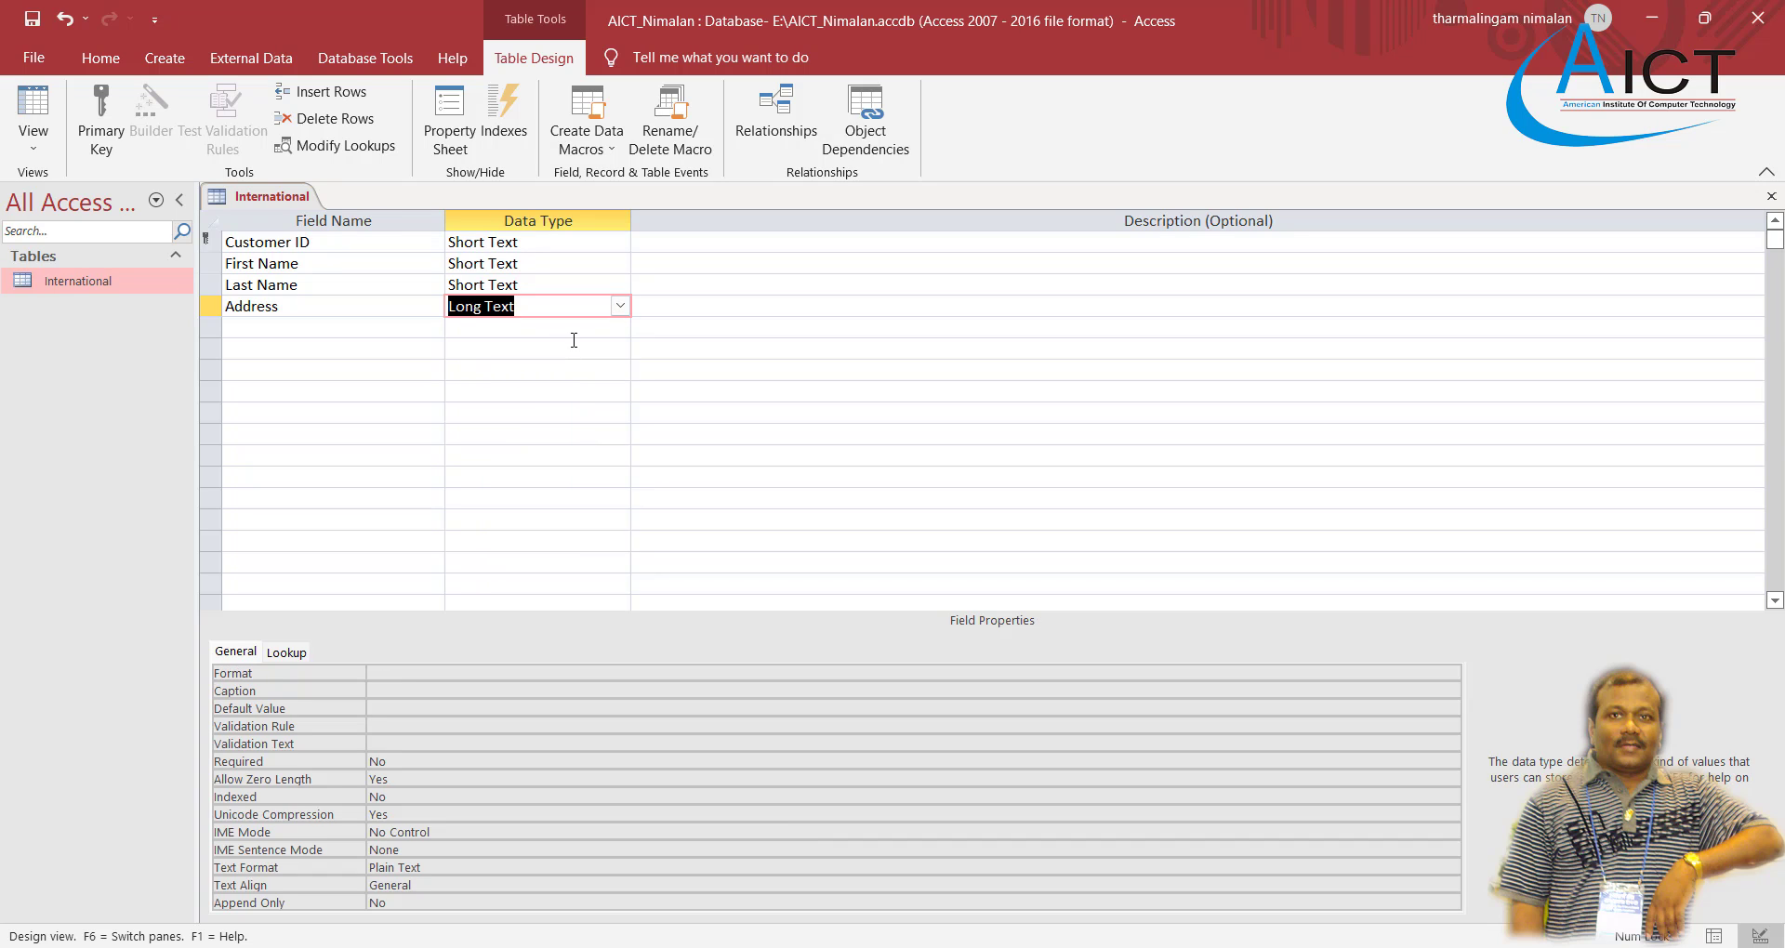
Add a Country field below Address with the default Short Text data type
click(294, 334)
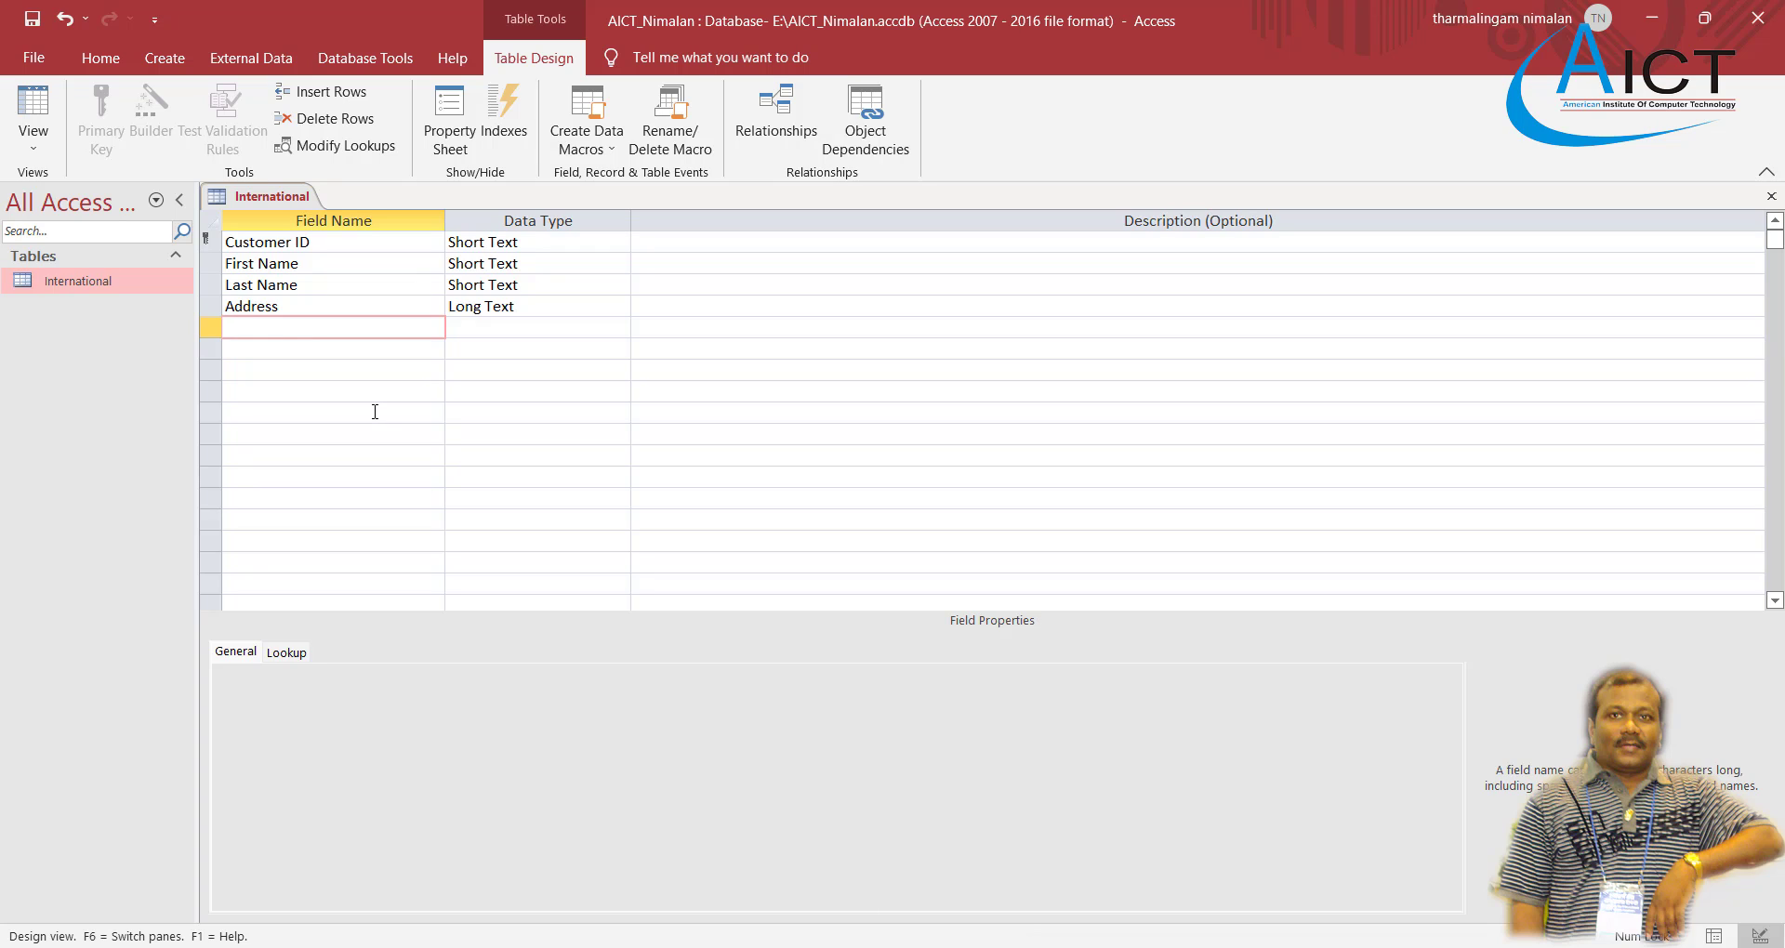
text(Country)
key(Down)
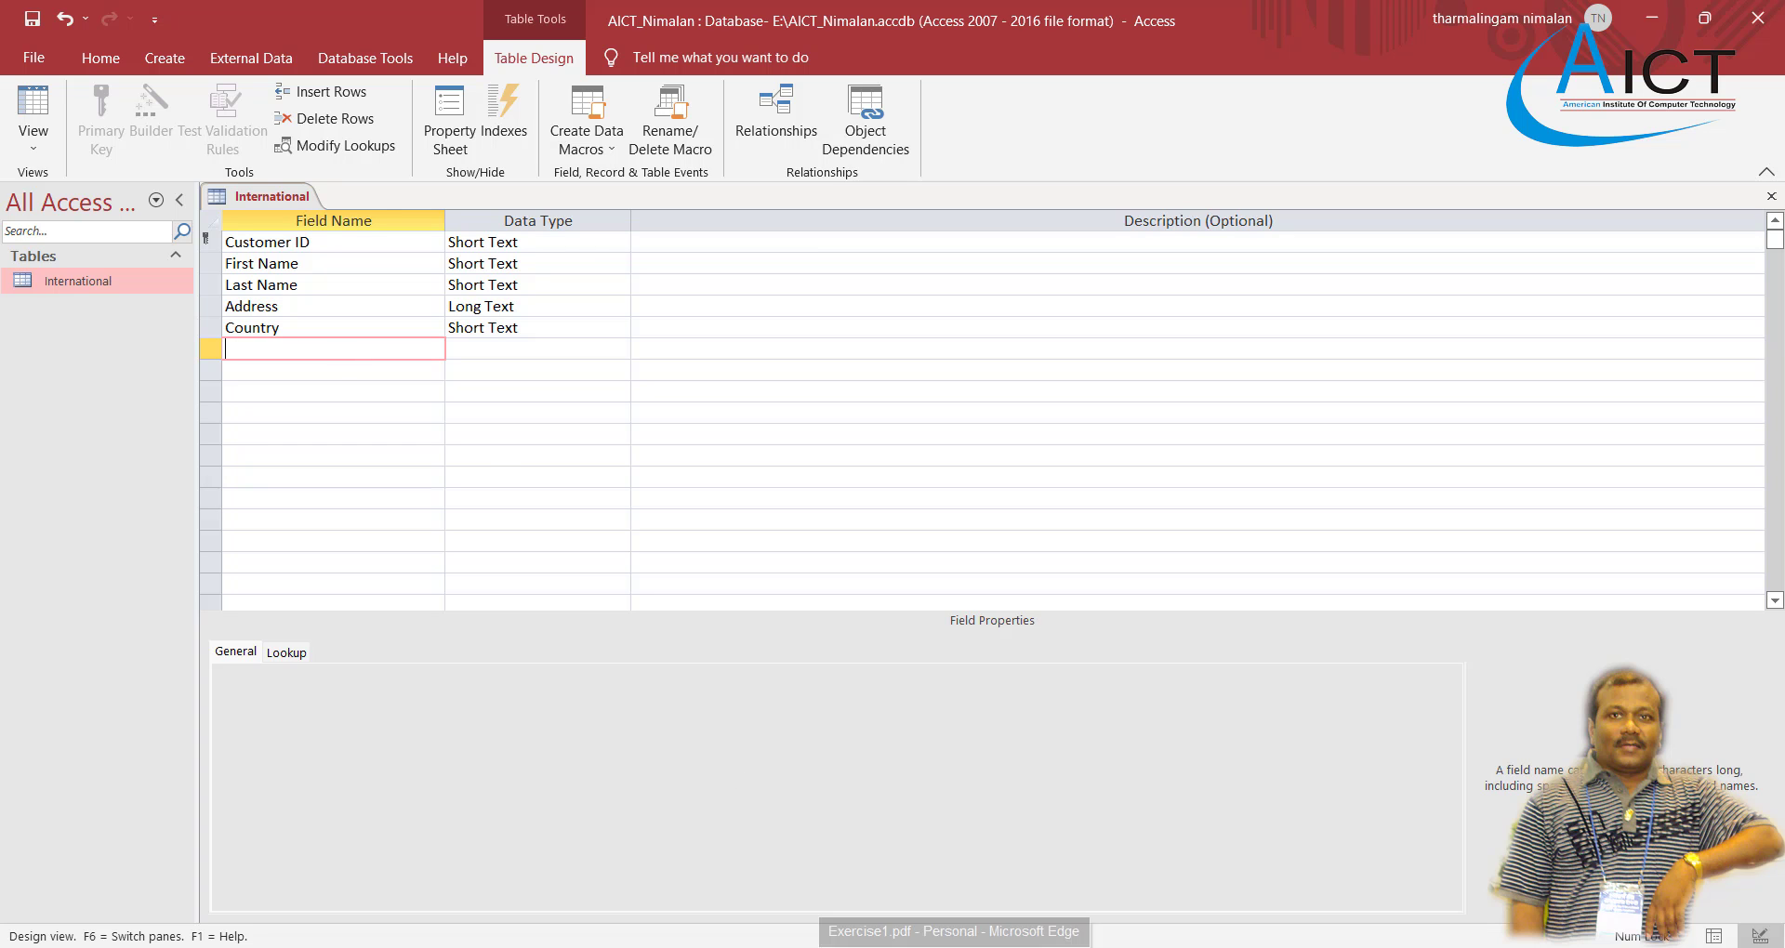
Check the last field in Exercise1.pdf, then add a State / Province field in Access as Short Text with a field size of 100
click(955, 944)
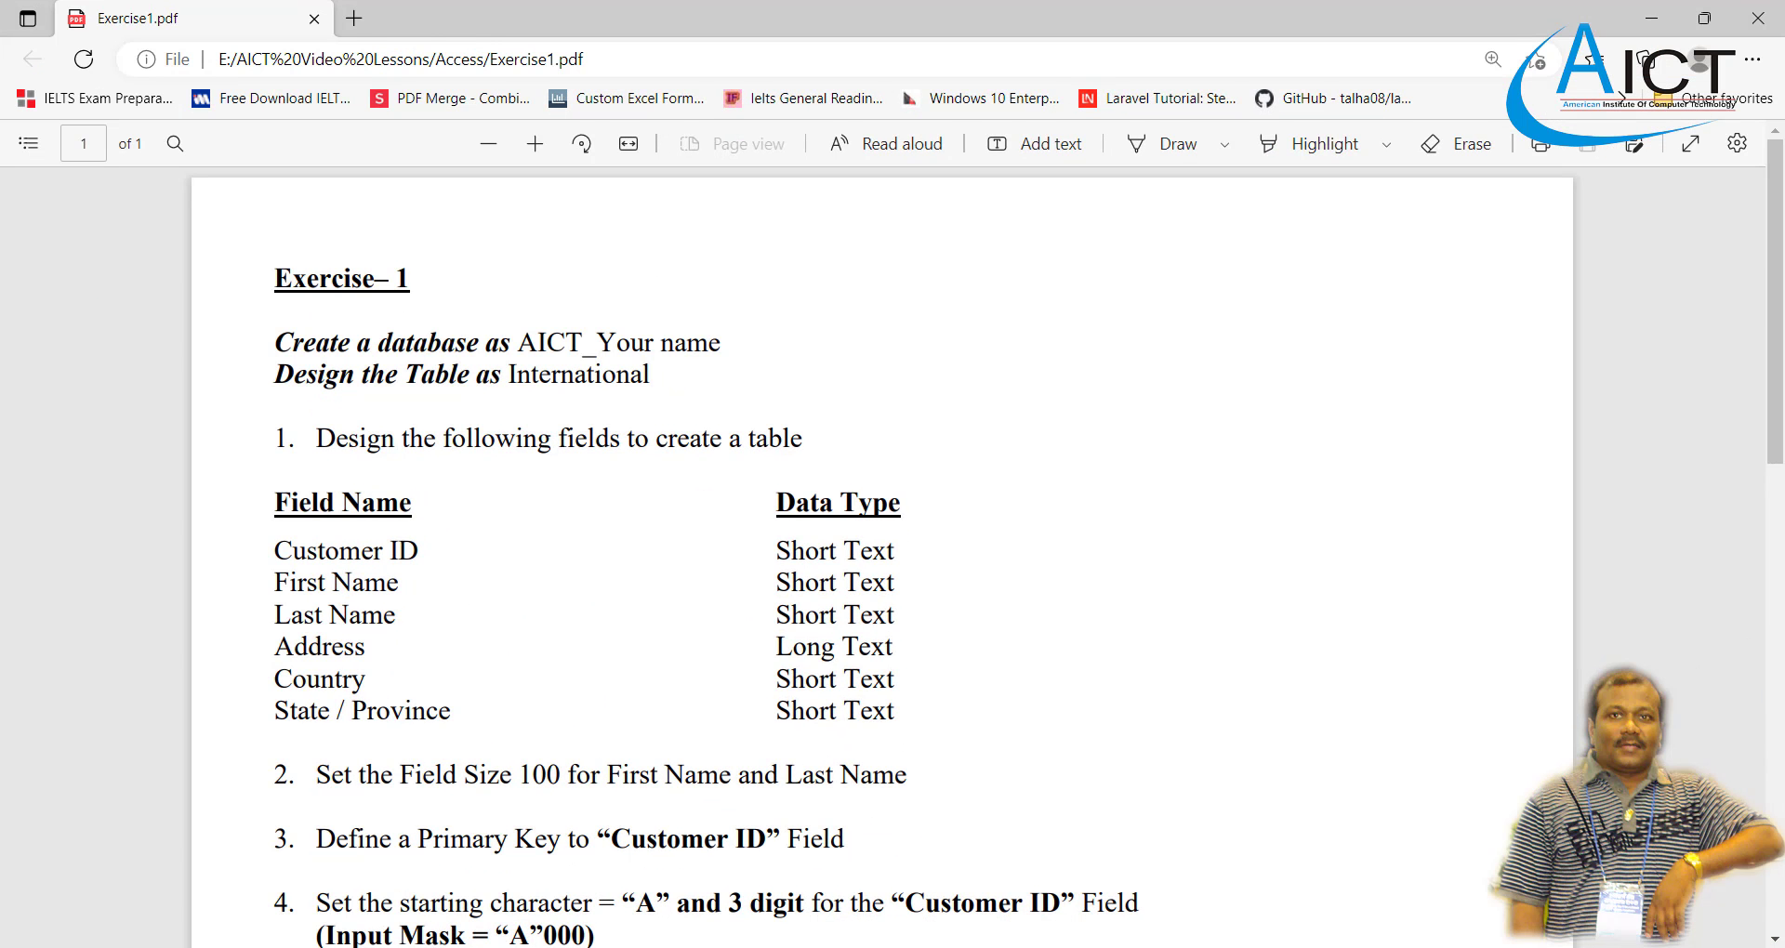
key(alt+Tab)
text(Sta)
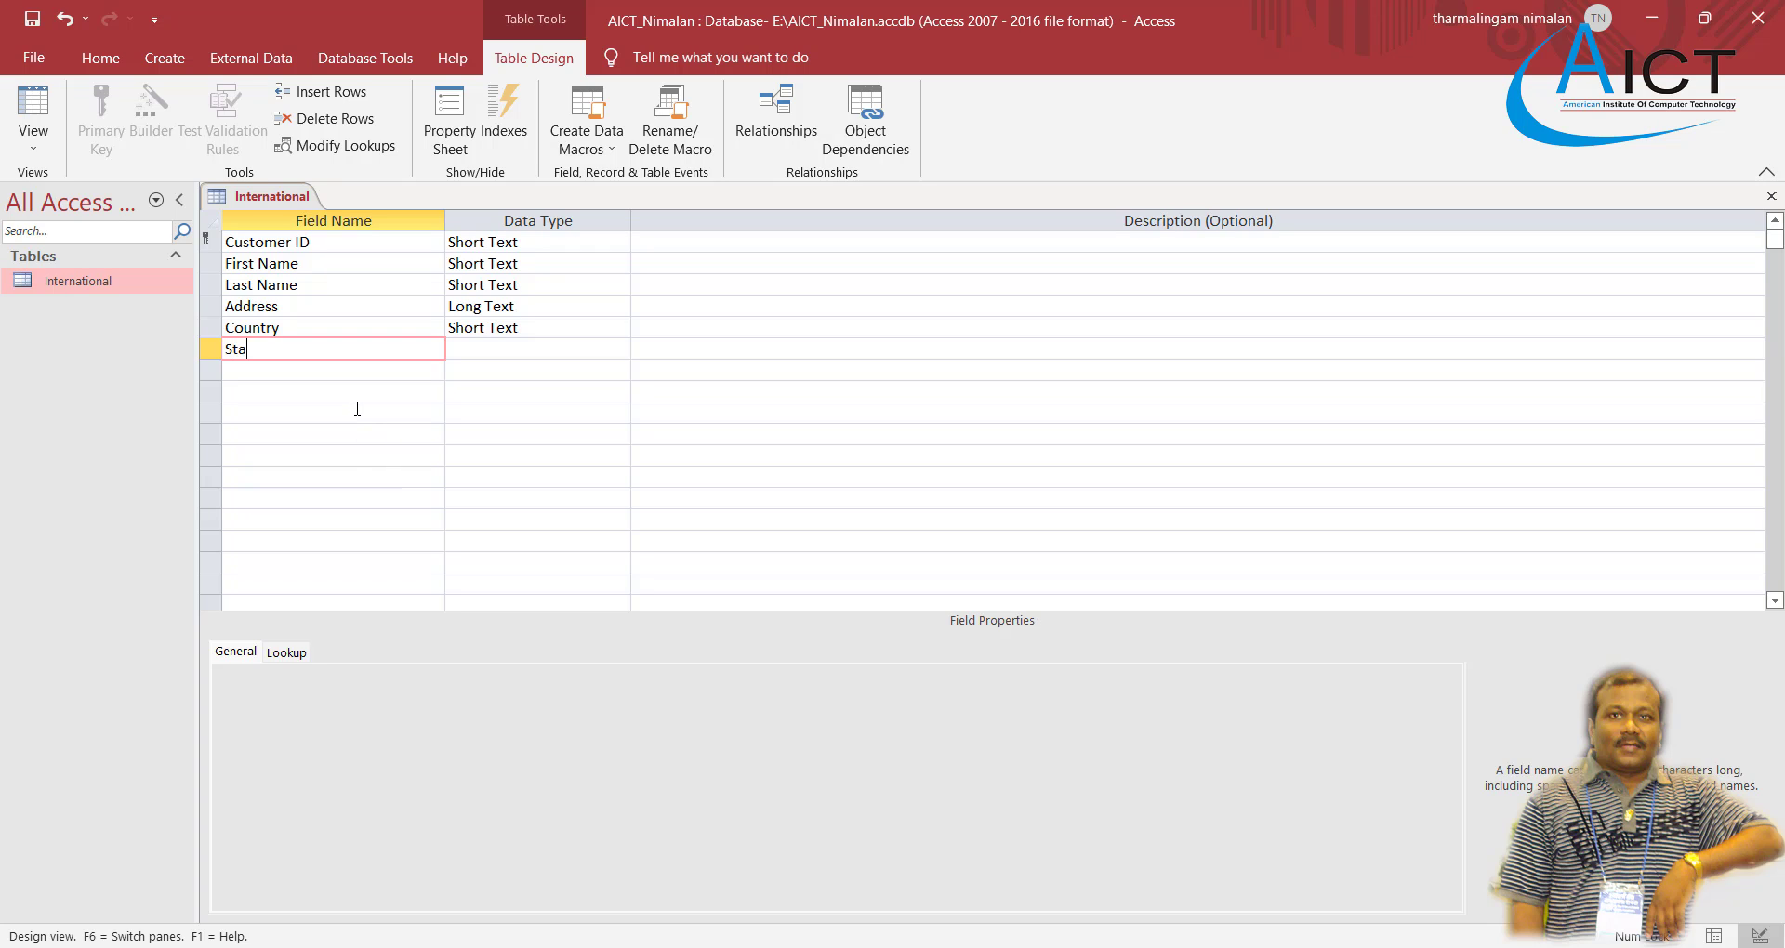
text(te / Province)
click(565, 349)
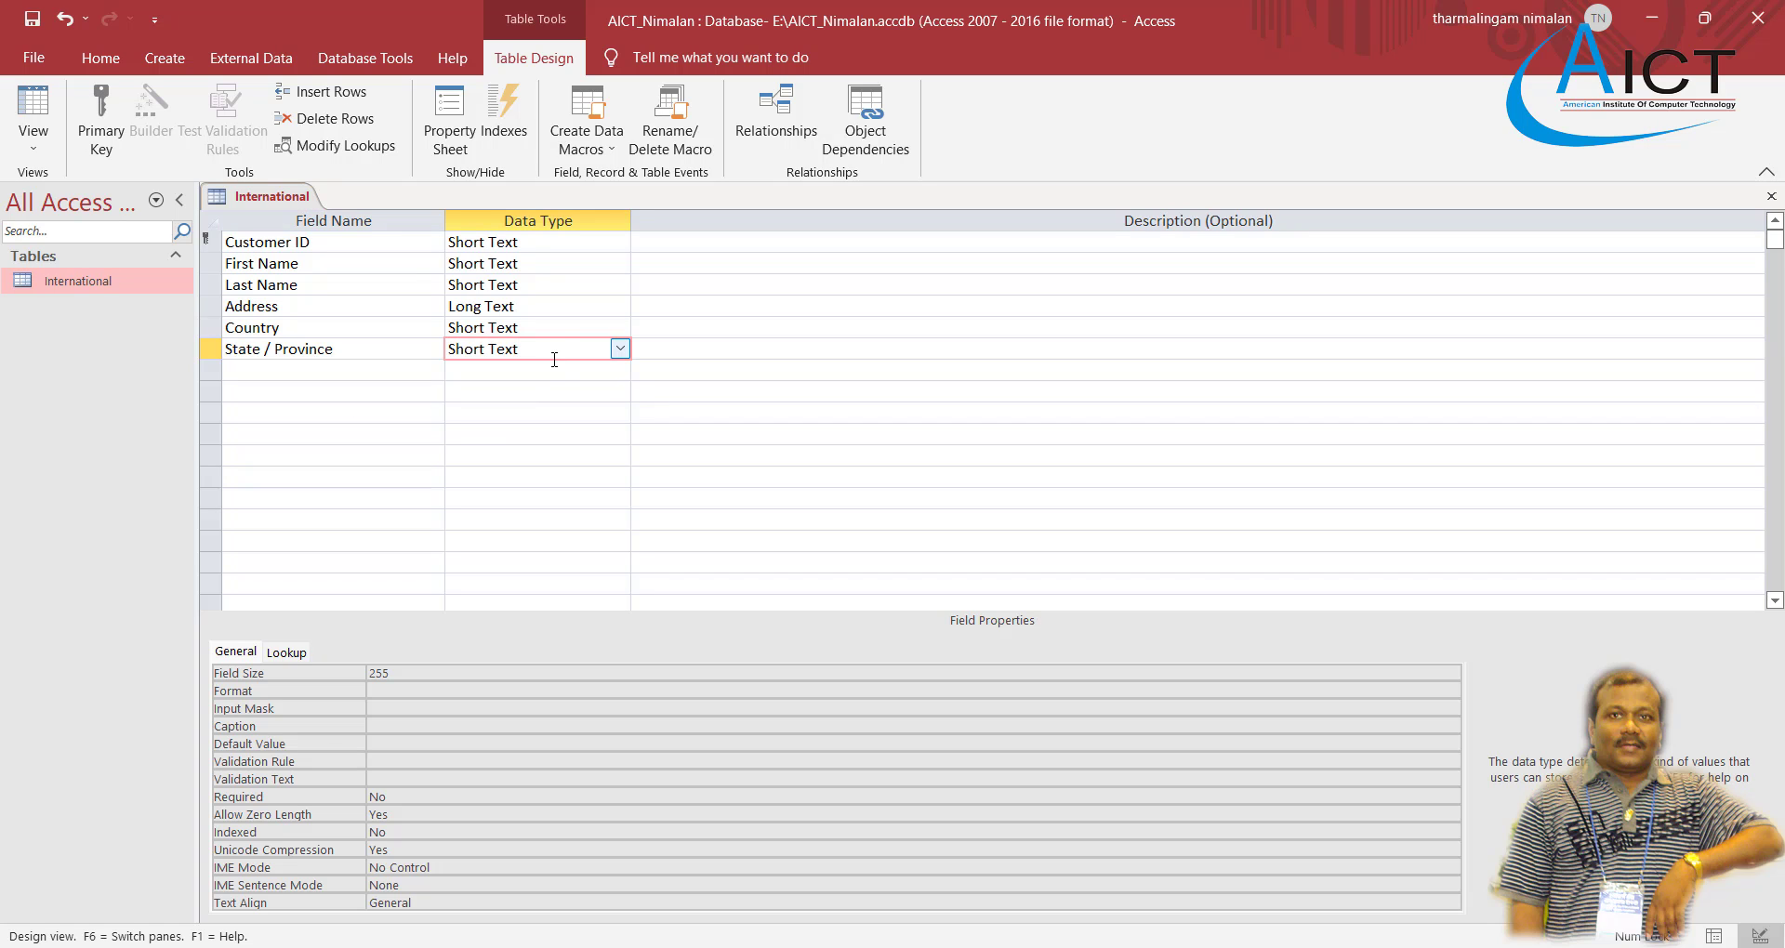
double_click(399, 673)
text(100)
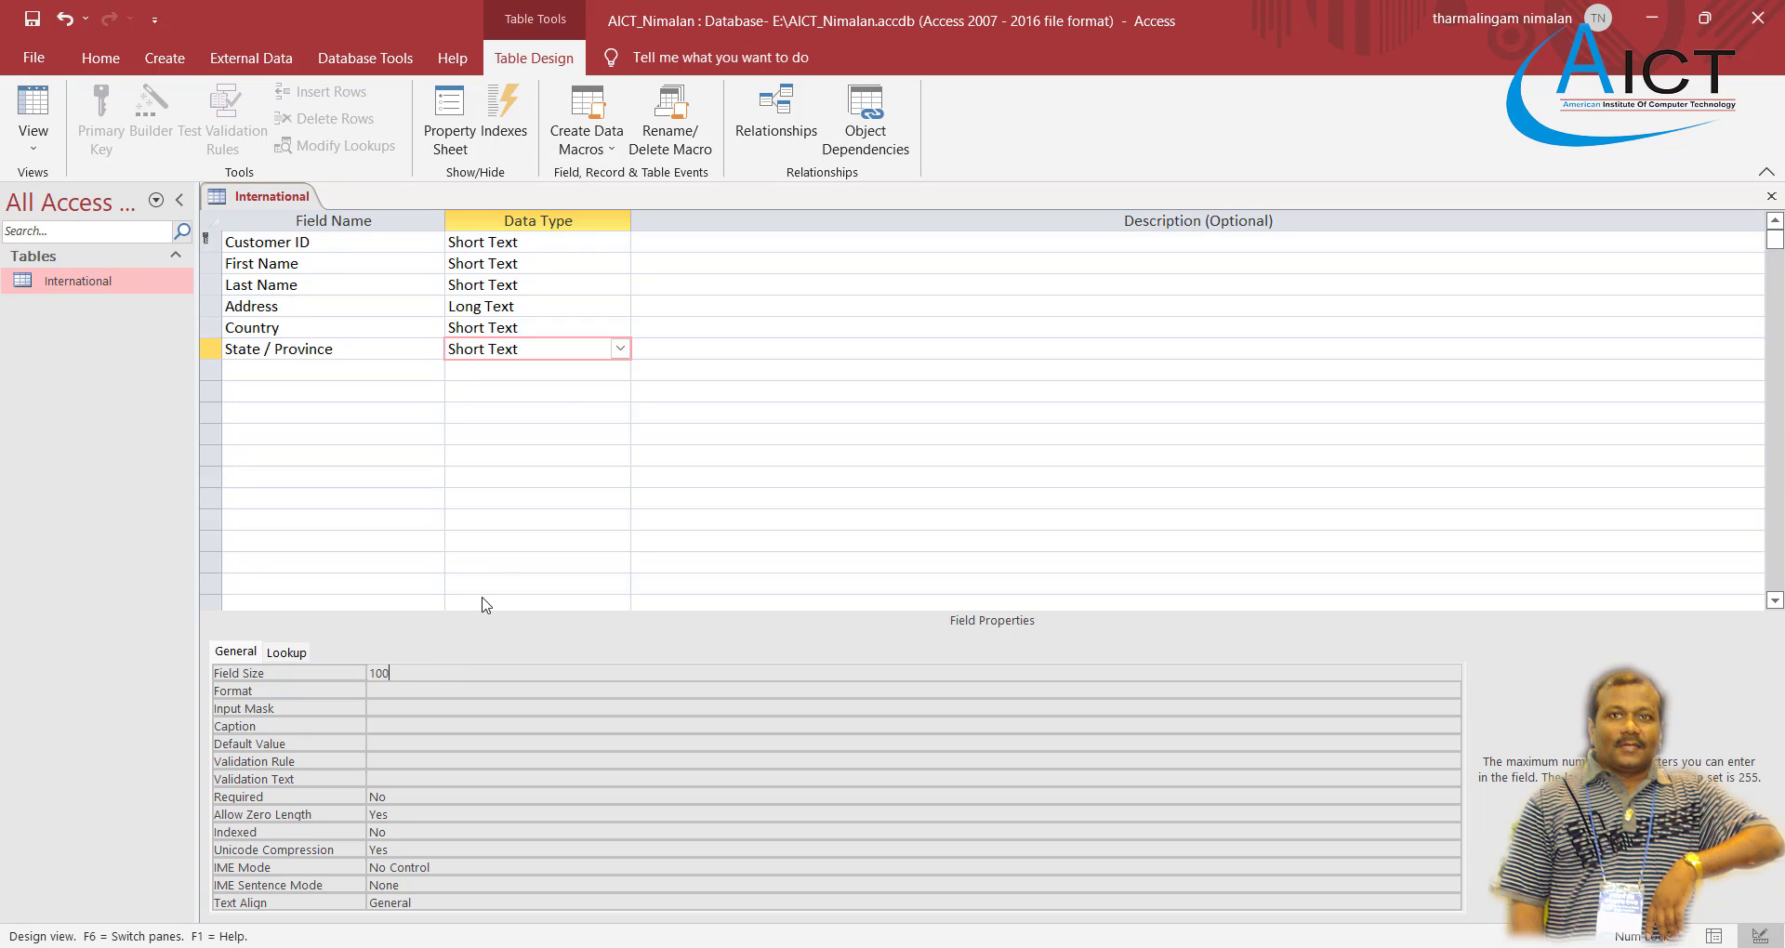
click(376, 691)
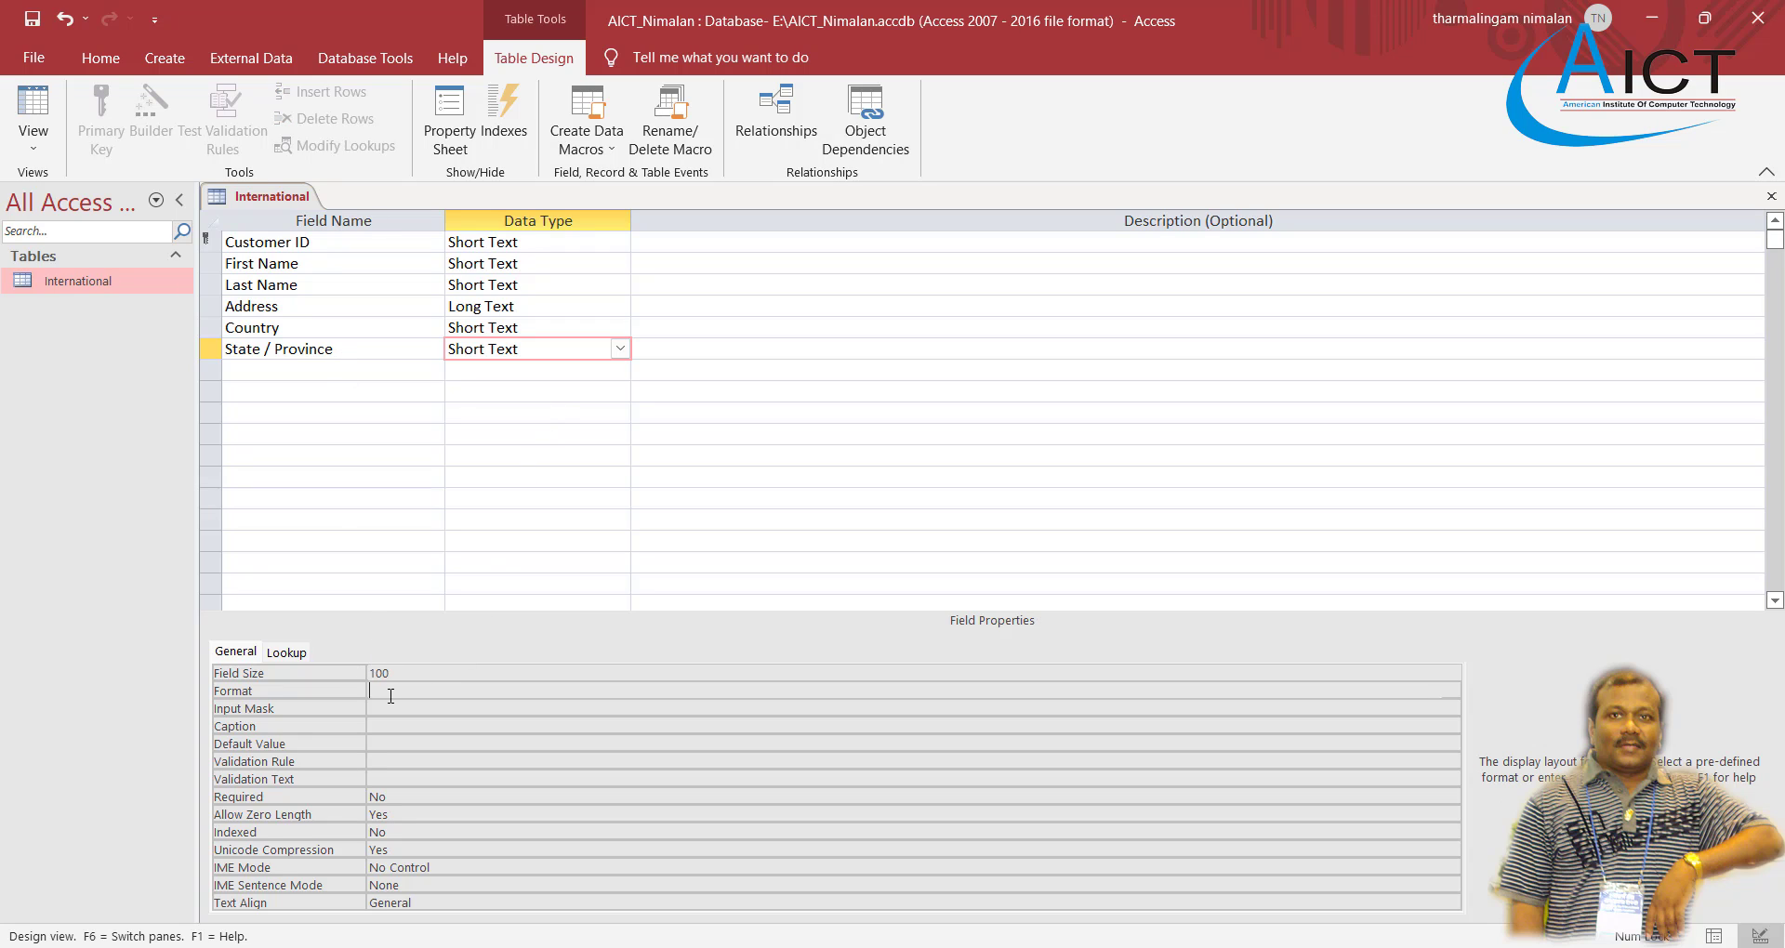
click(386, 673)
Set the Country field's size to 100, then review the data types of the Customer ID and Address fields
click(349, 328)
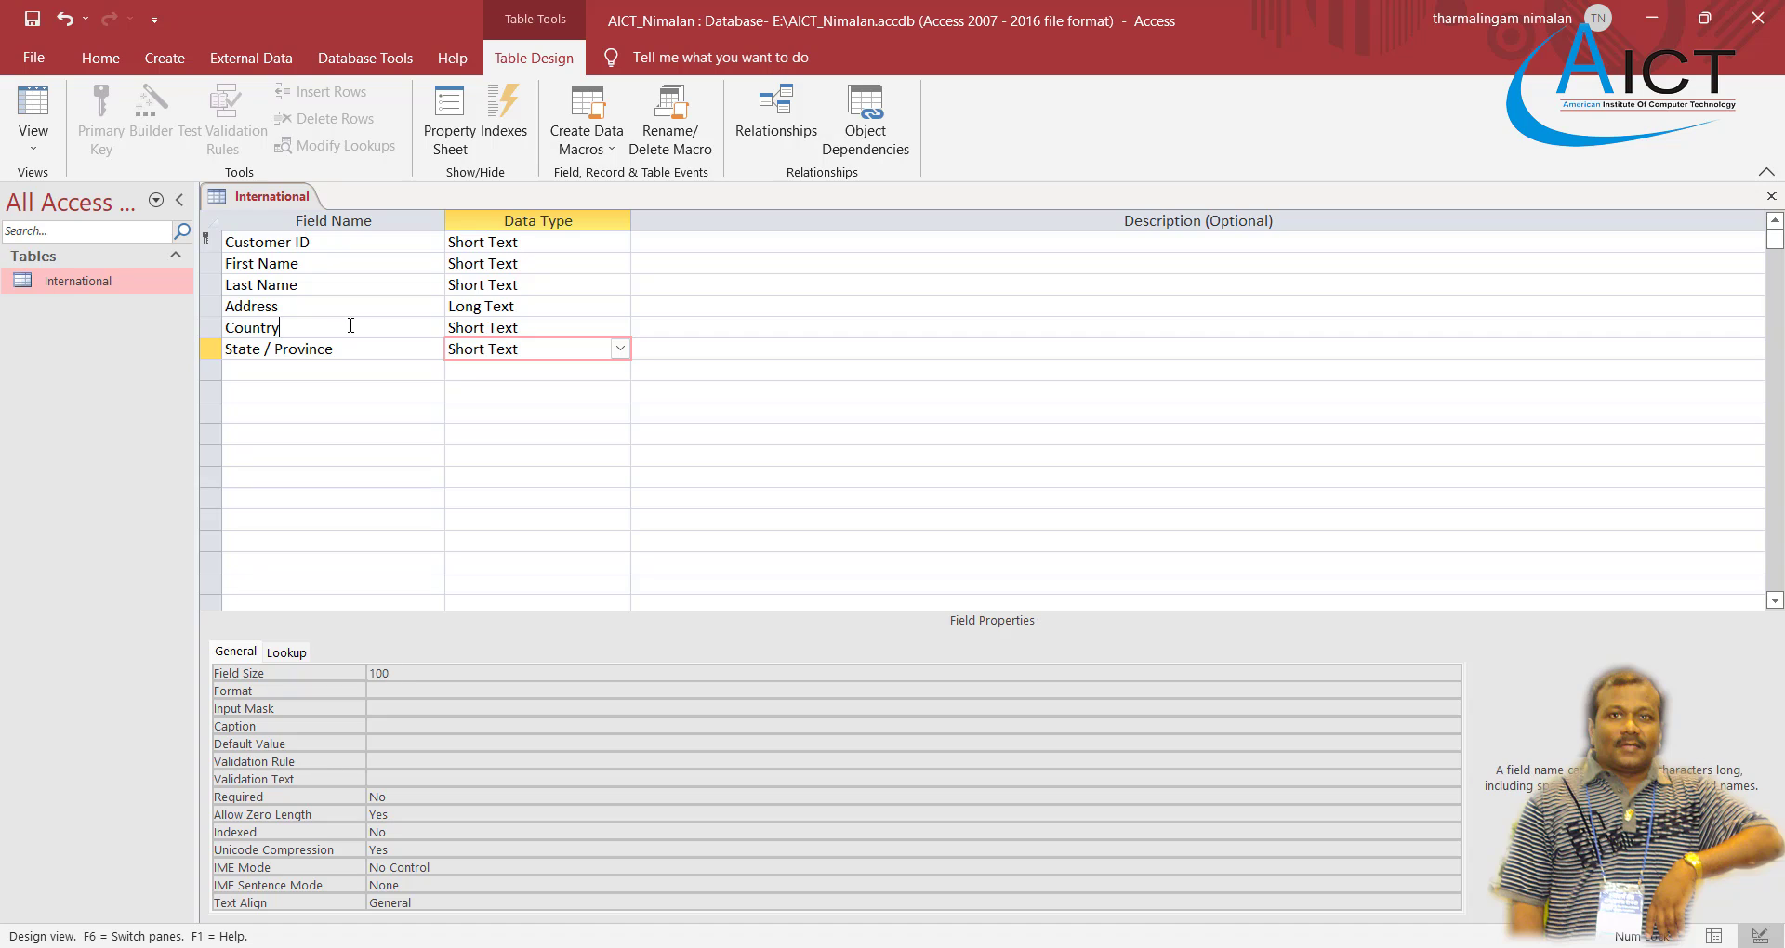
double_click(395, 680)
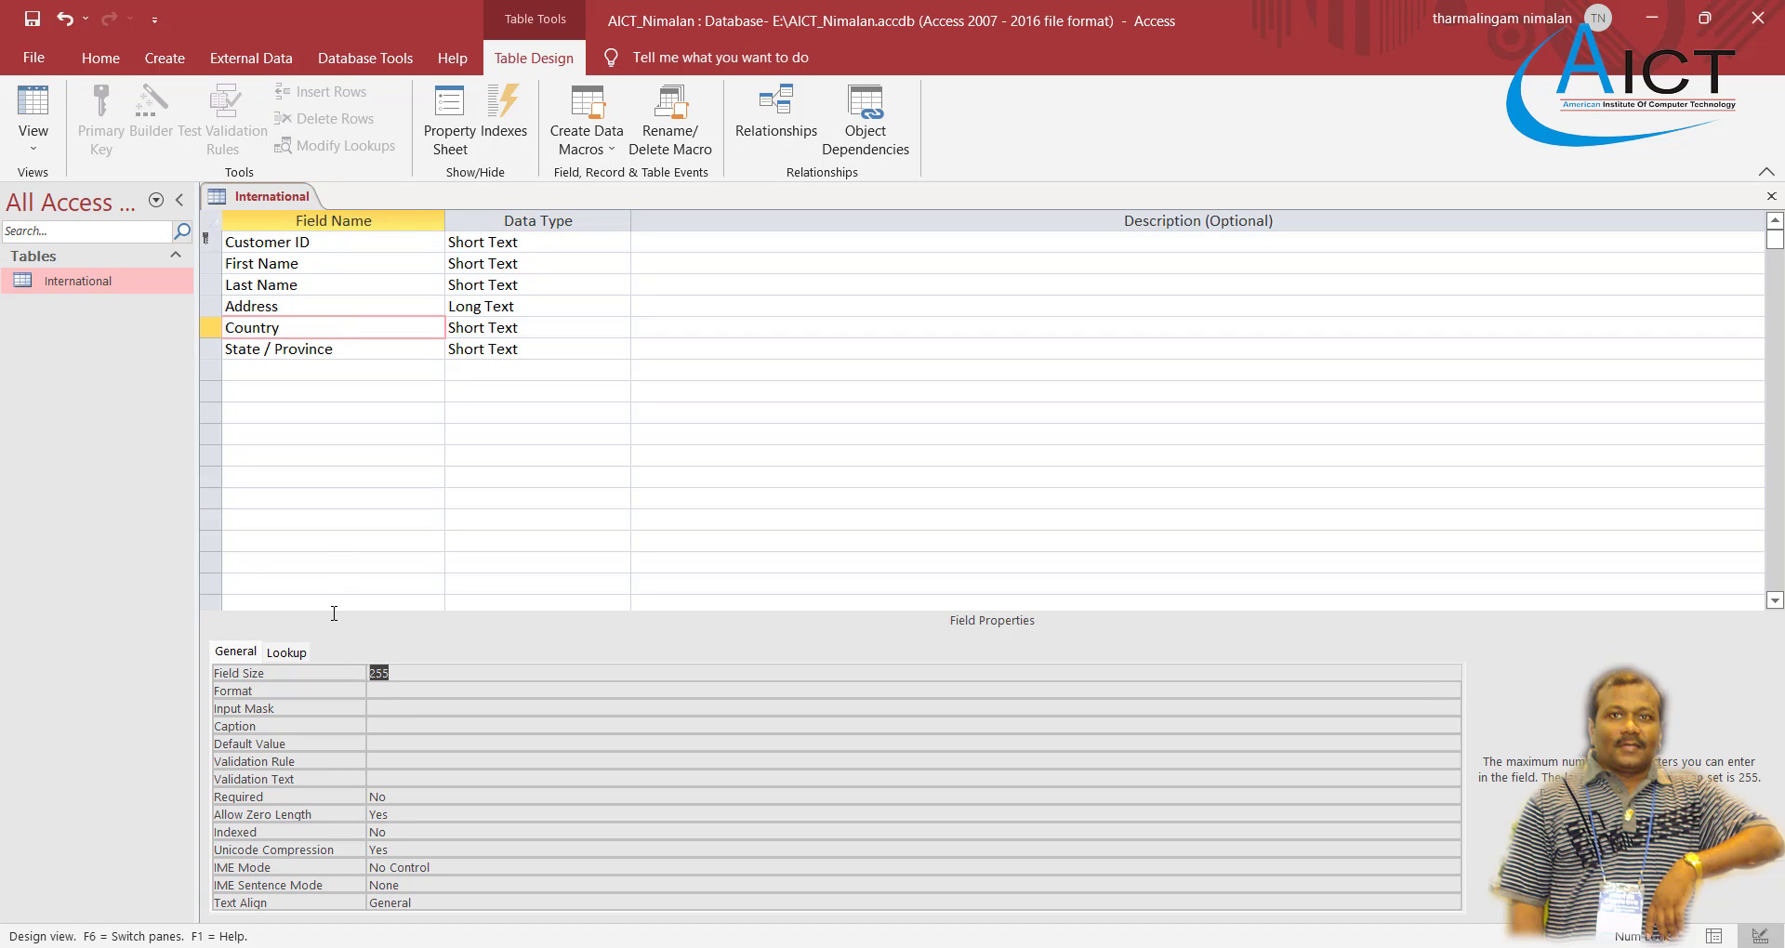
text(100)
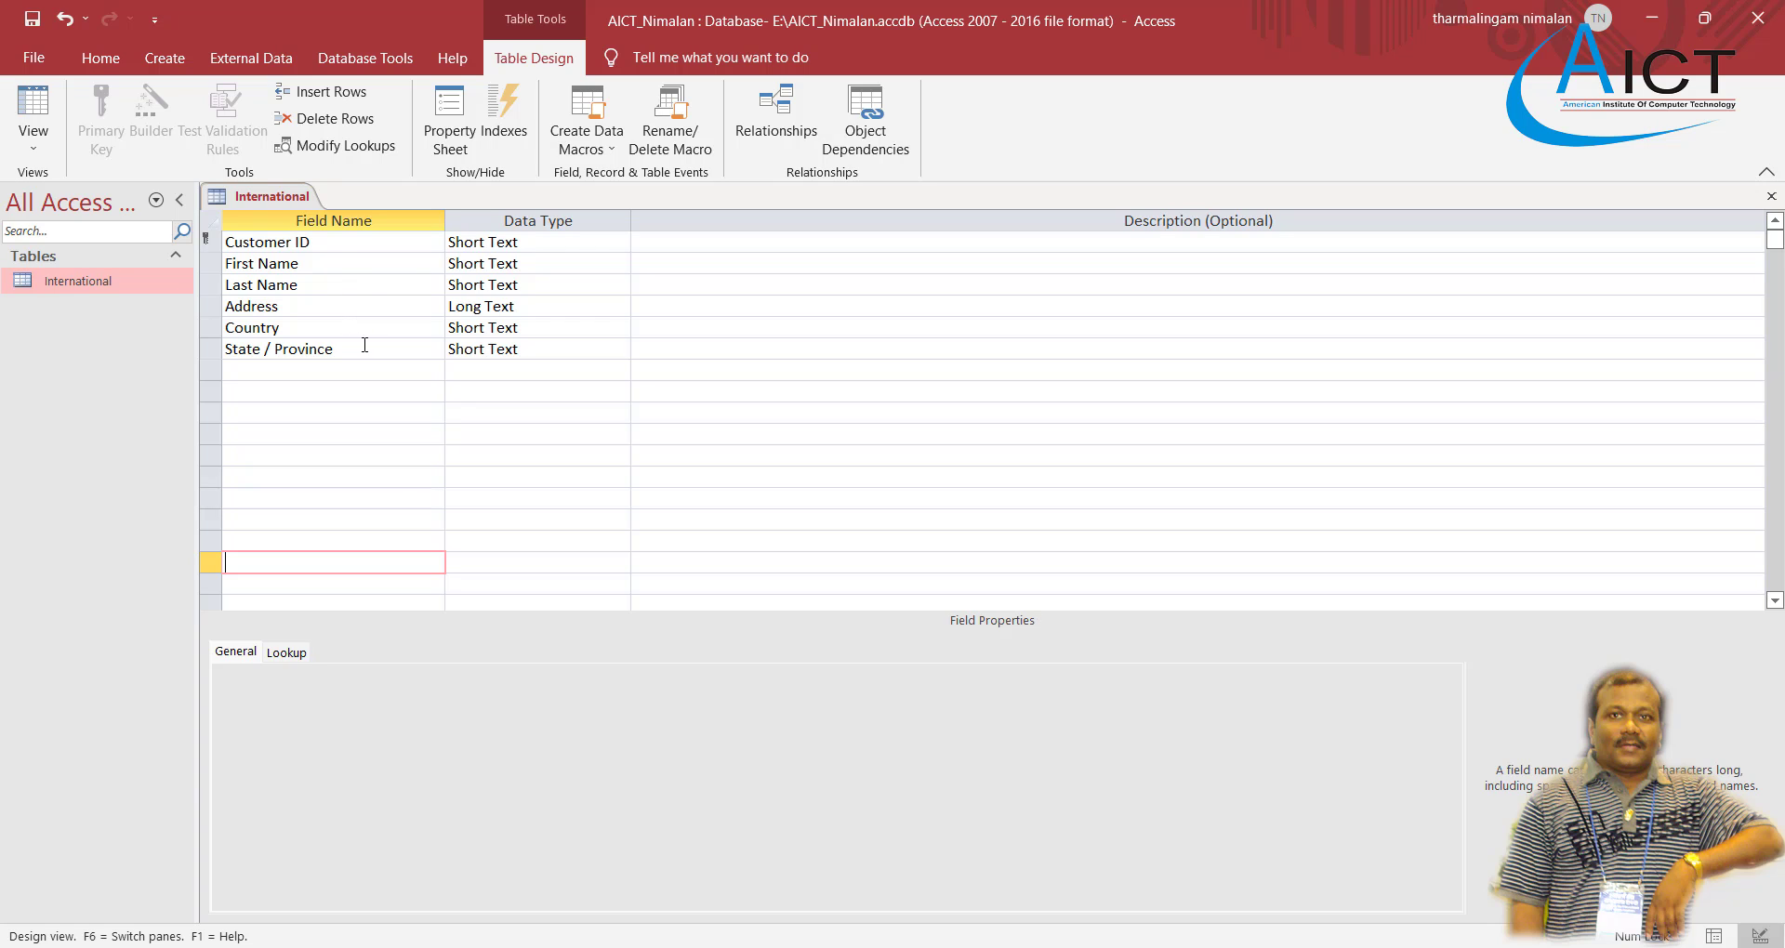
click(571, 245)
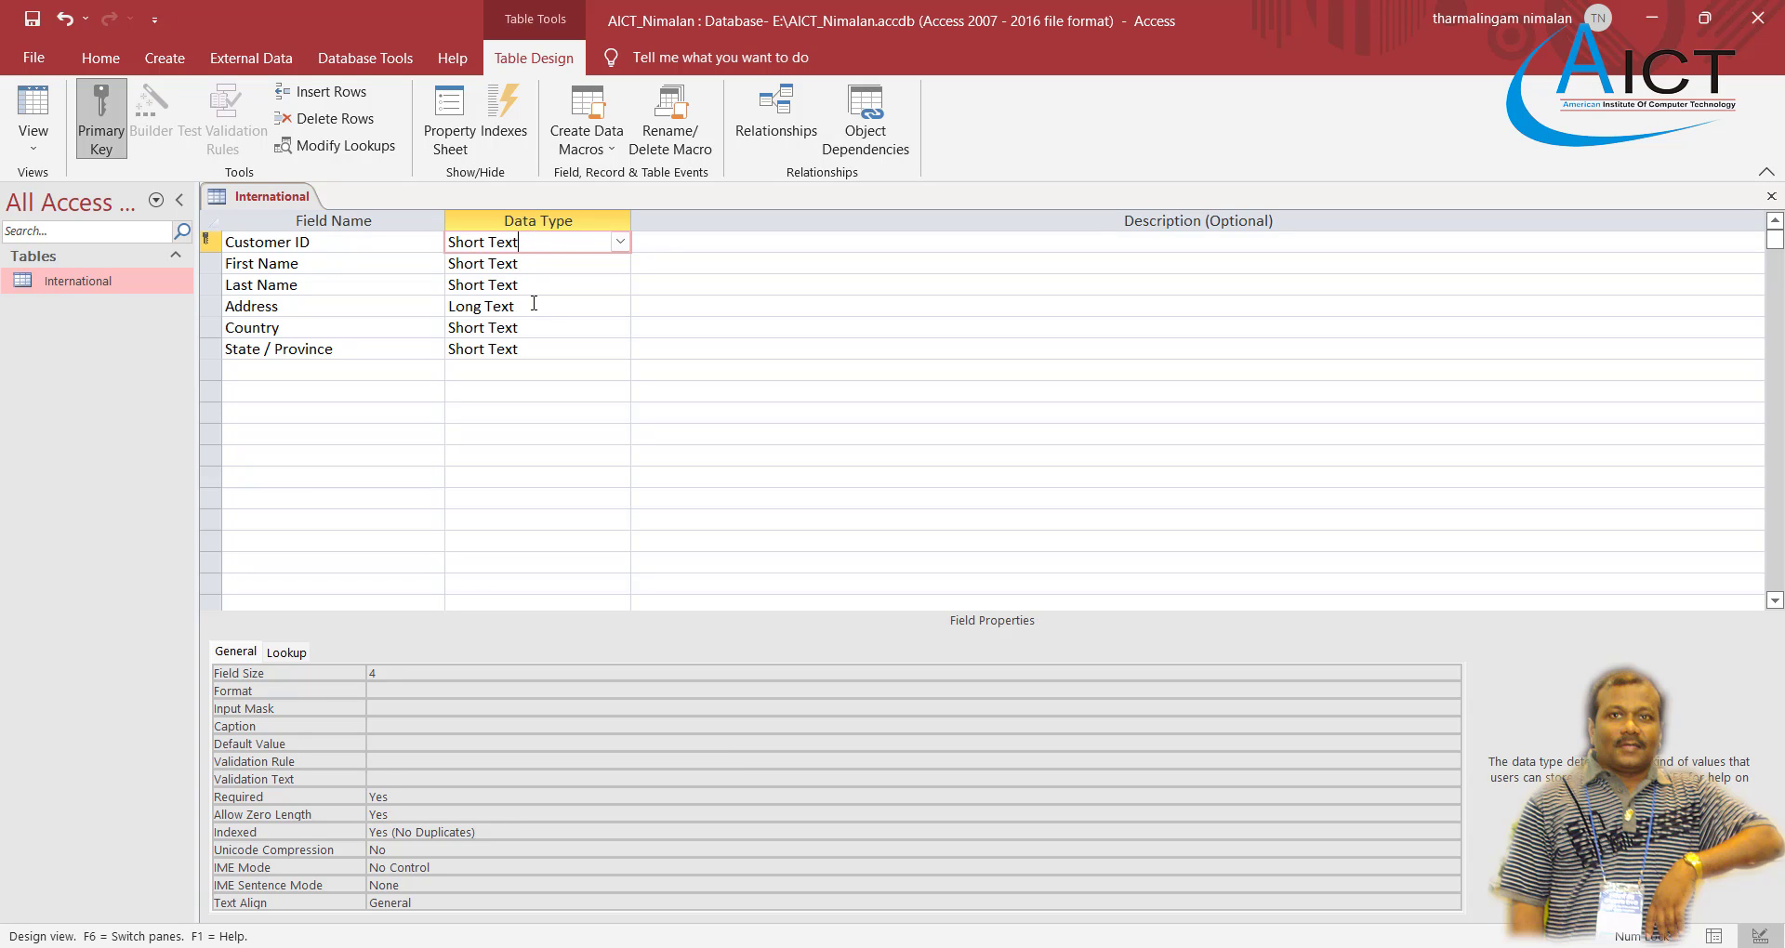
click(534, 305)
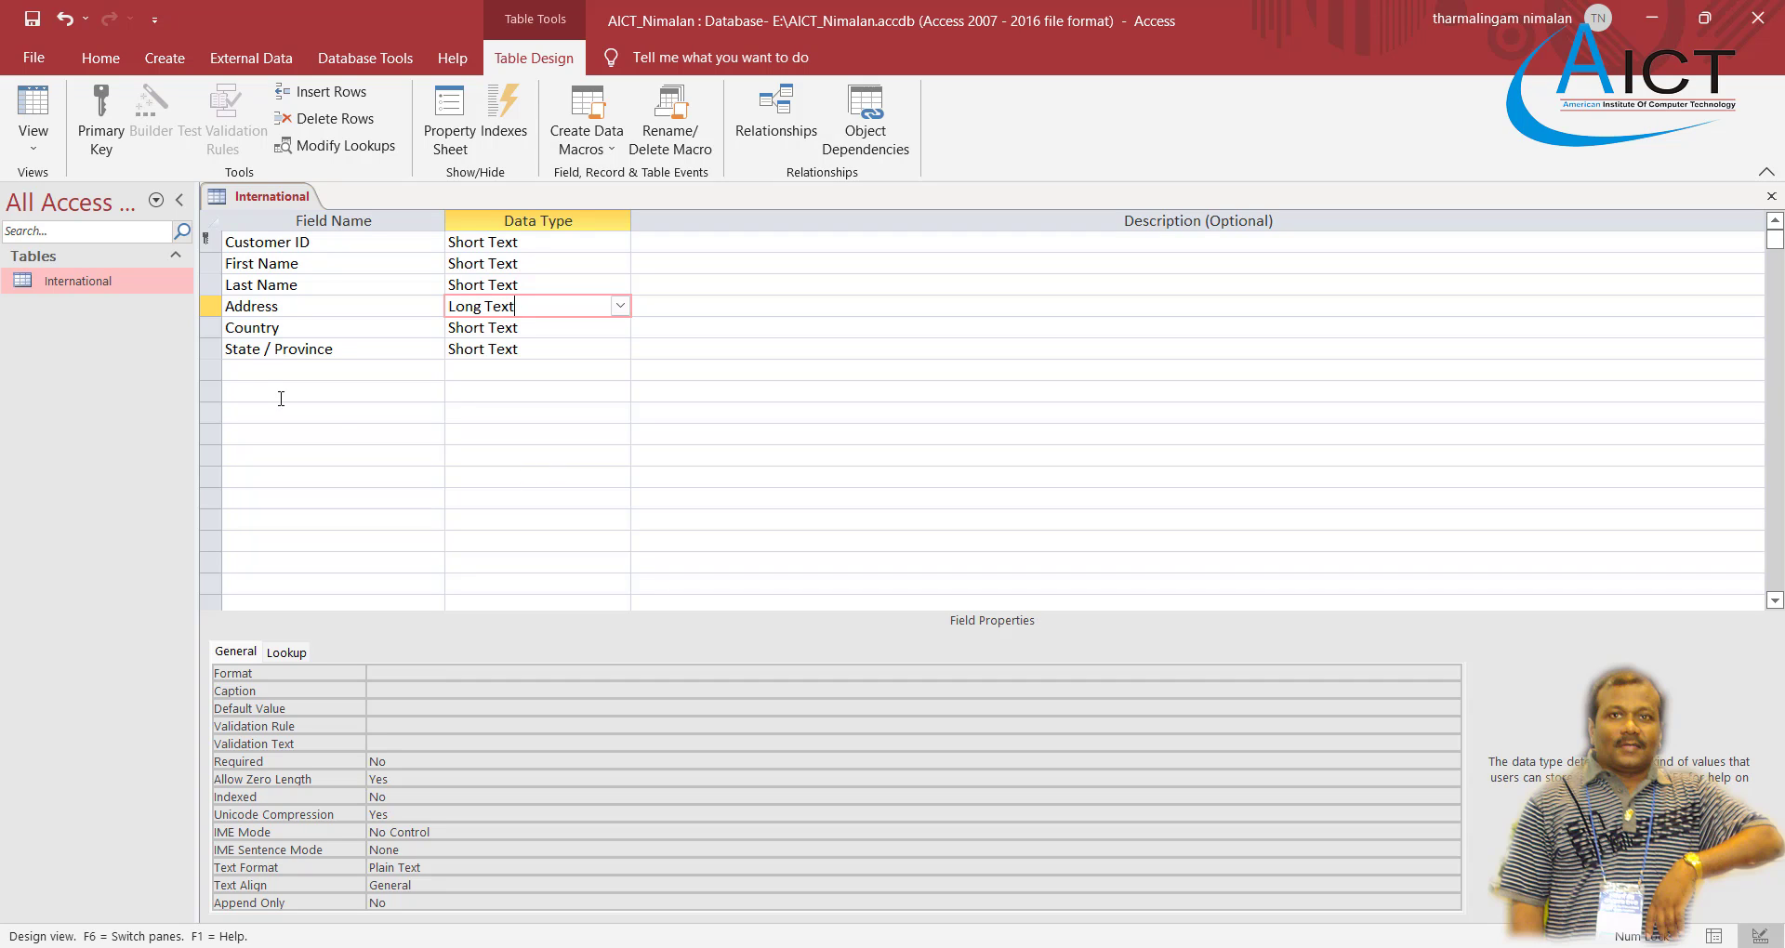
Add an Age field with the Number data type below State / Province
click(265, 374)
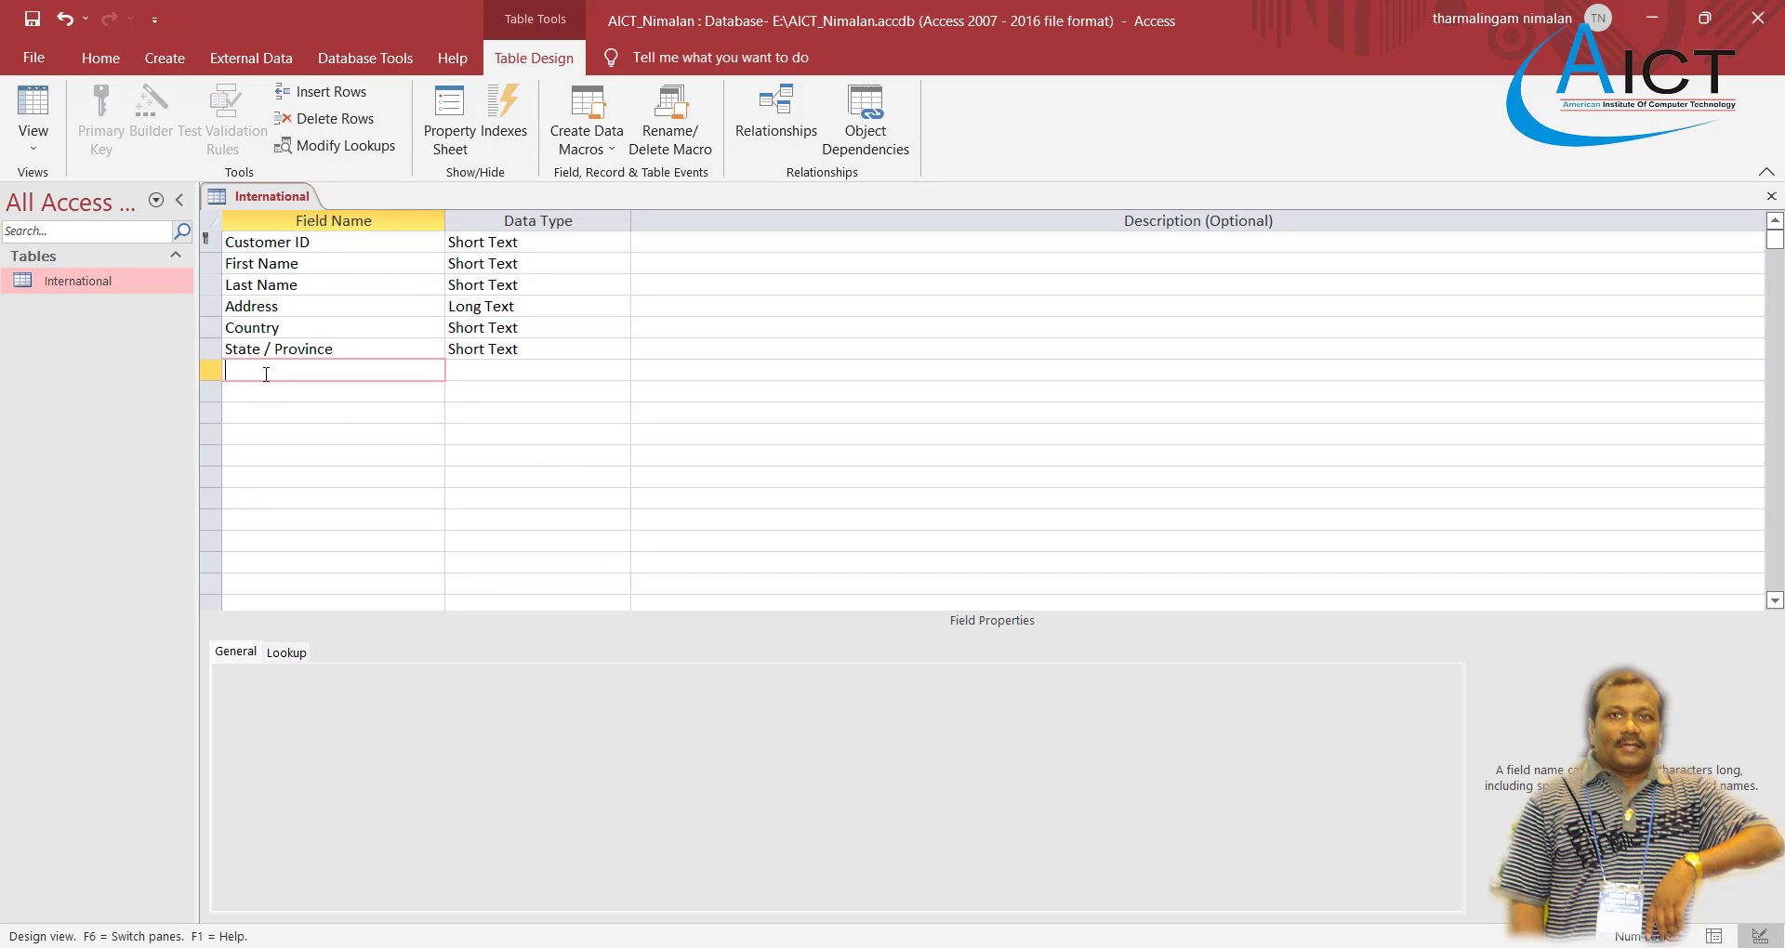
text(Gae)
key(BackSpace)
key(BackSpace)
key(BackSpace)
text(Gae)
key(BackSpace)
key(BackSpace)
key(BackSpace)
text(Age)
click(490, 372)
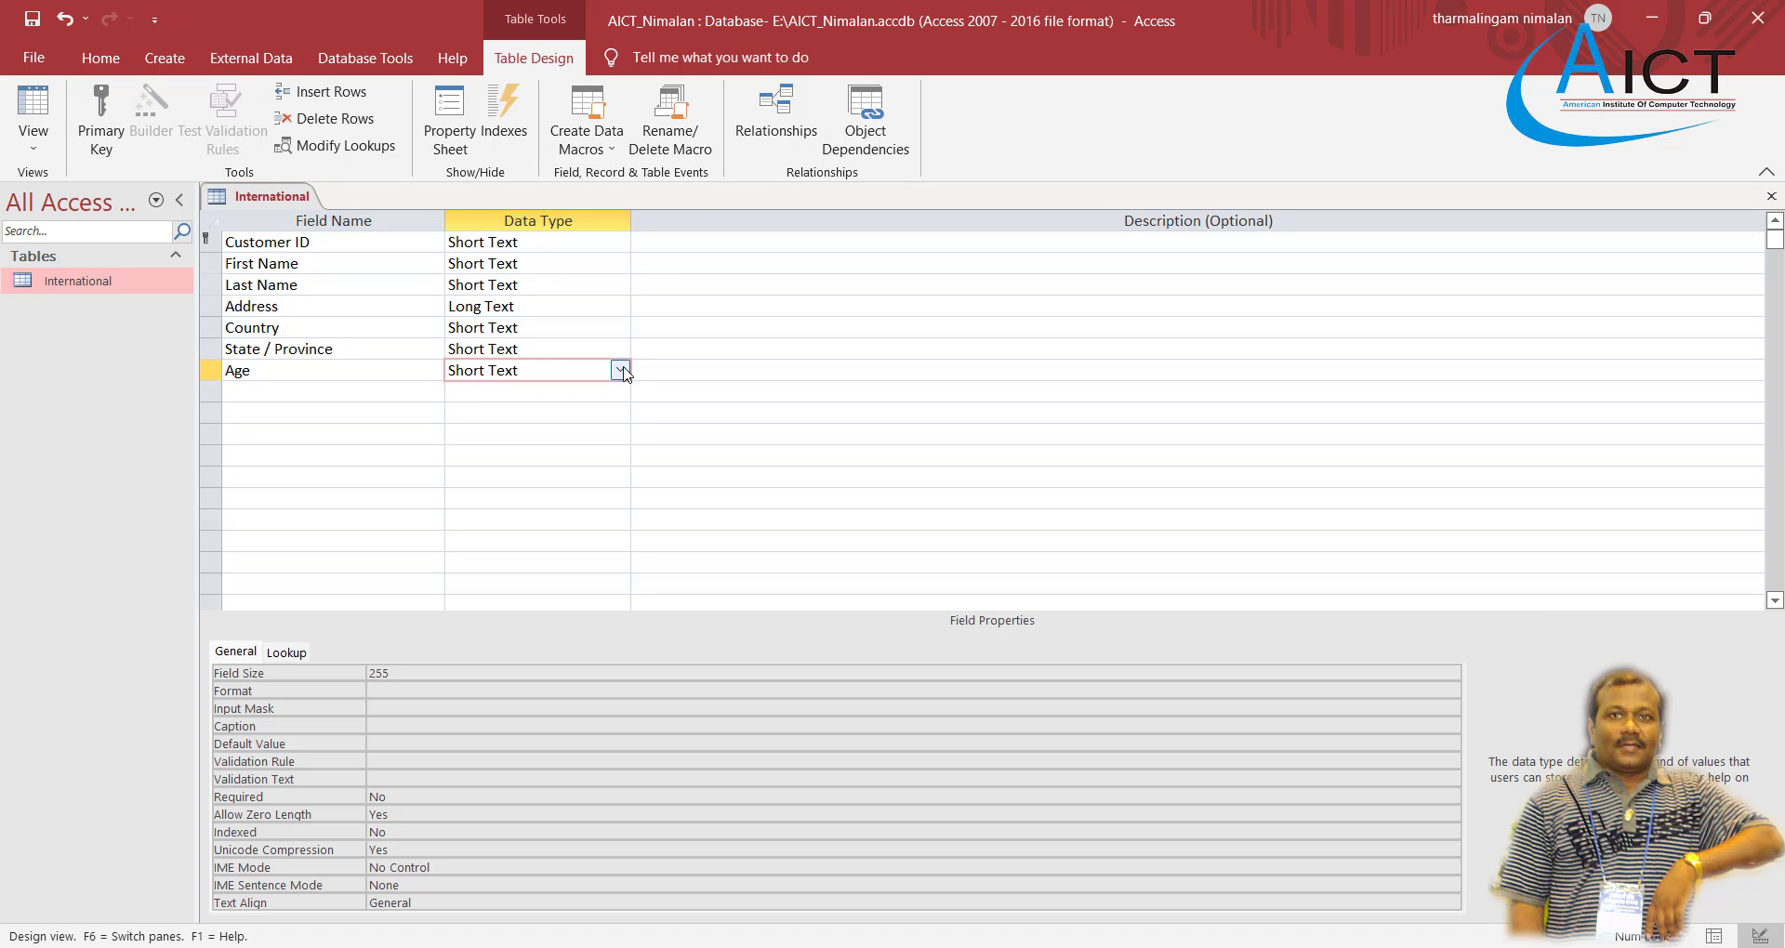
click(619, 370)
click(536, 434)
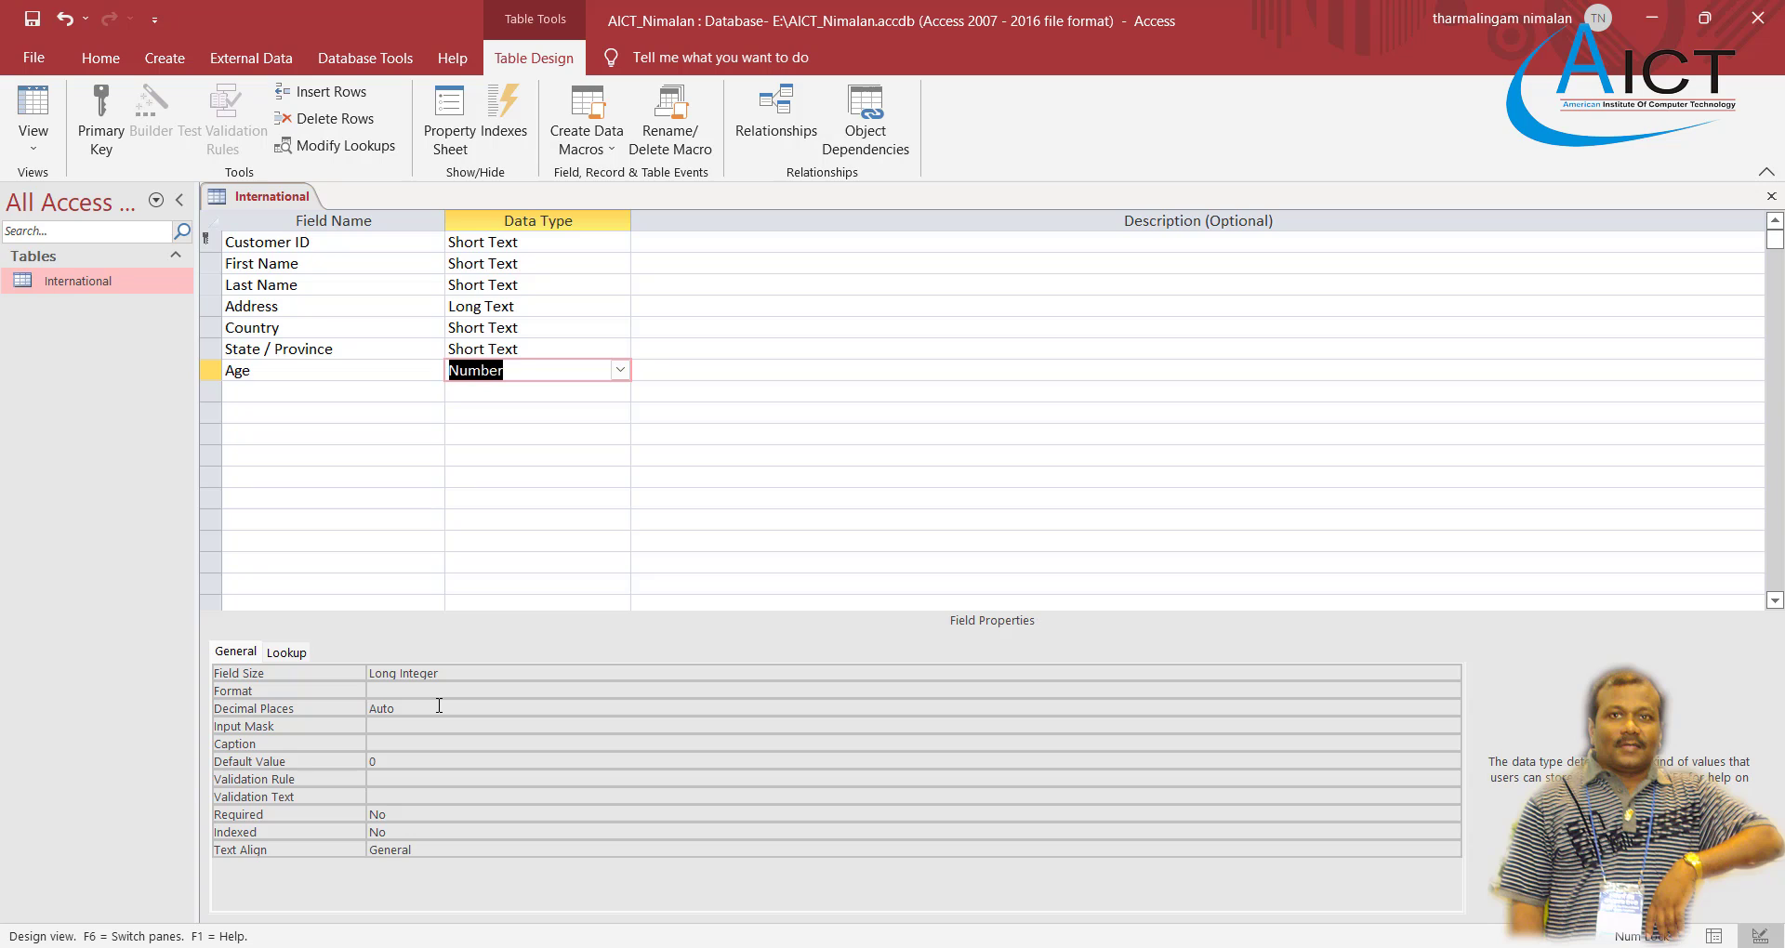
Examine the data types available for the Age field without changing its type
click(338, 371)
click(600, 371)
click(621, 371)
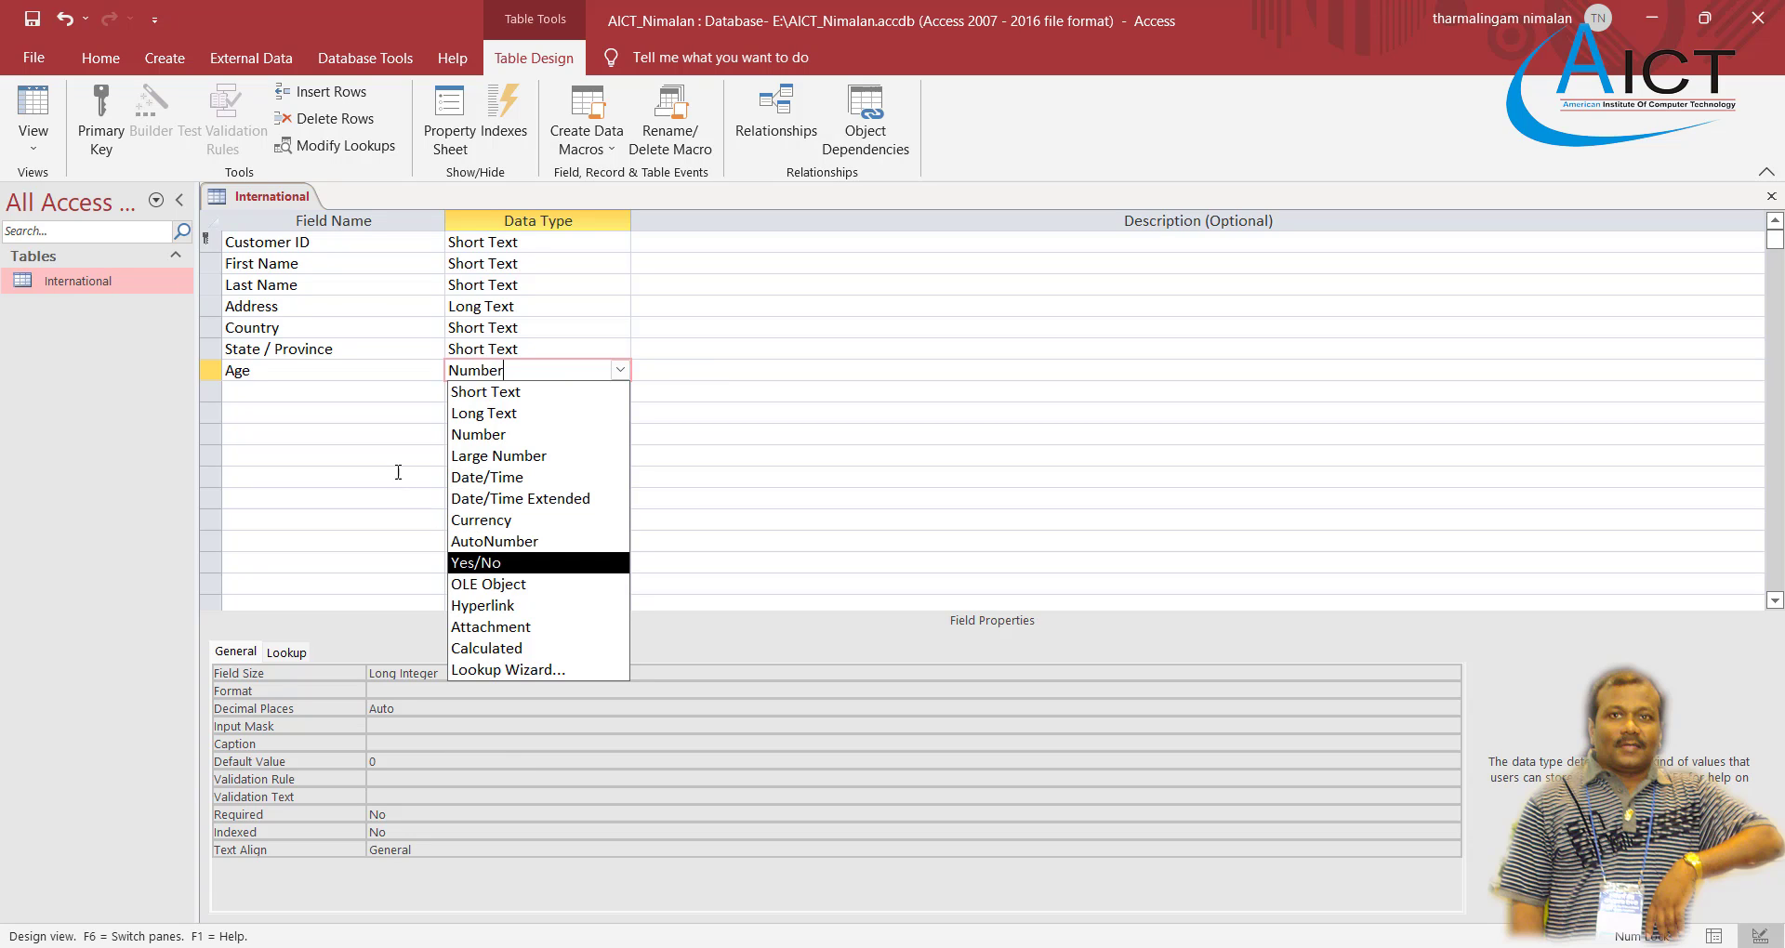
click(335, 413)
click(373, 373)
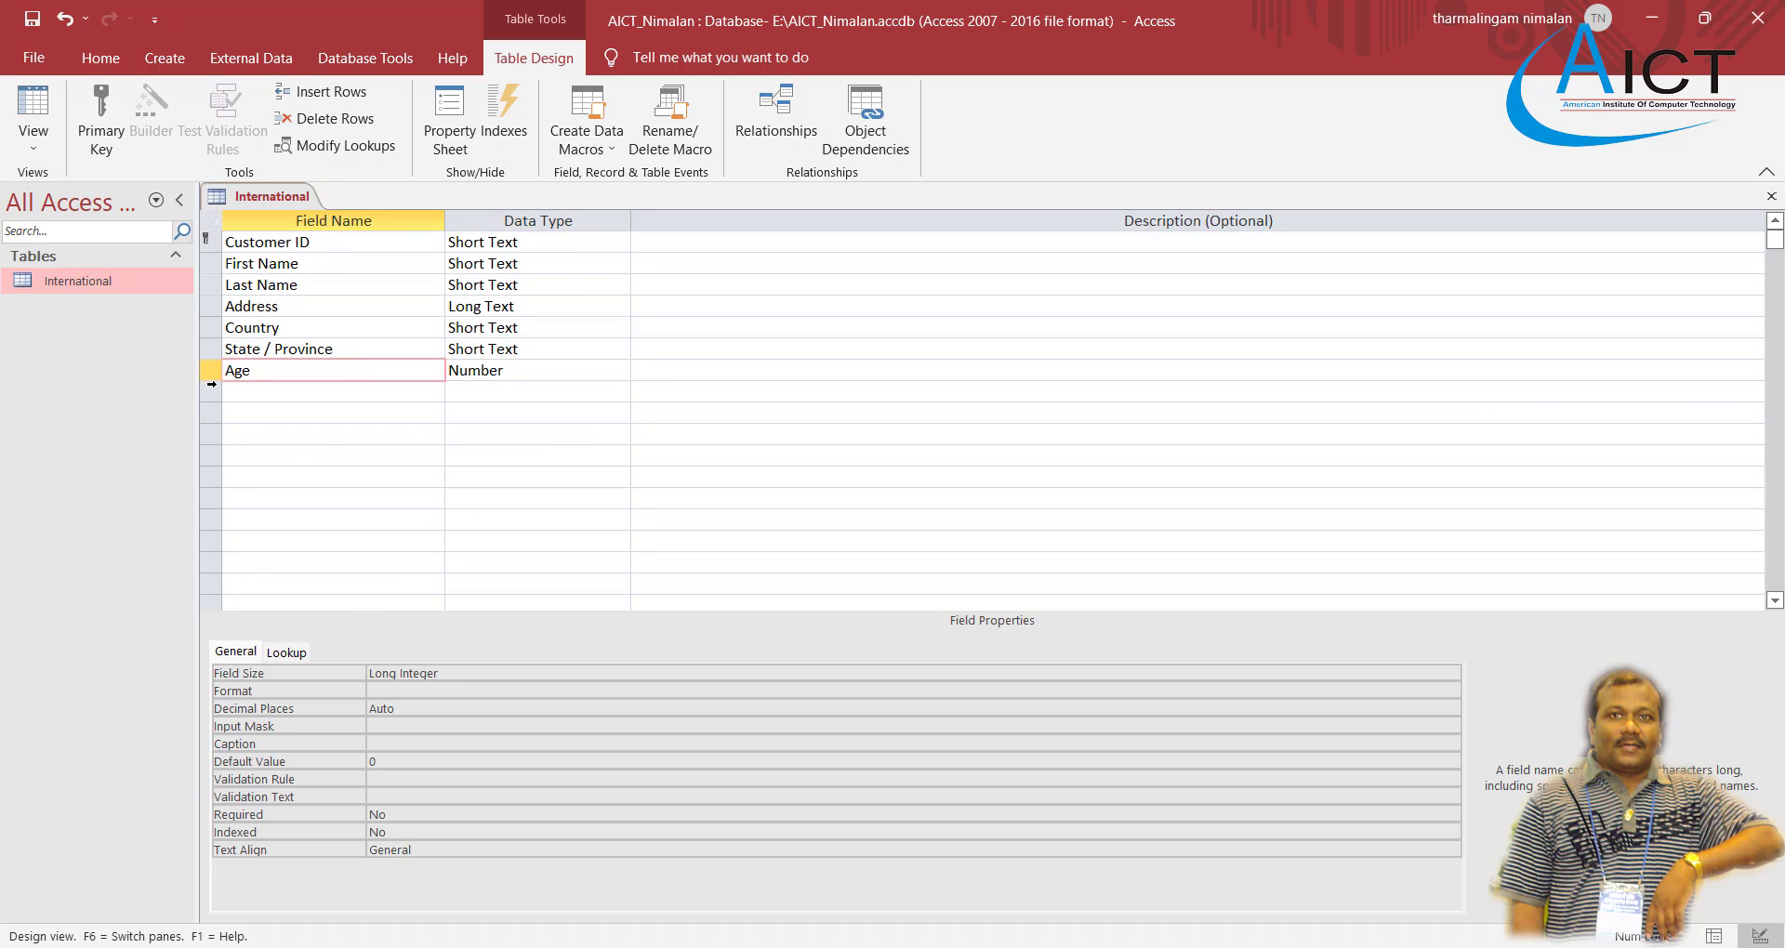
Delete the Age field's row from the table design
click(210, 370)
right_click(210, 370)
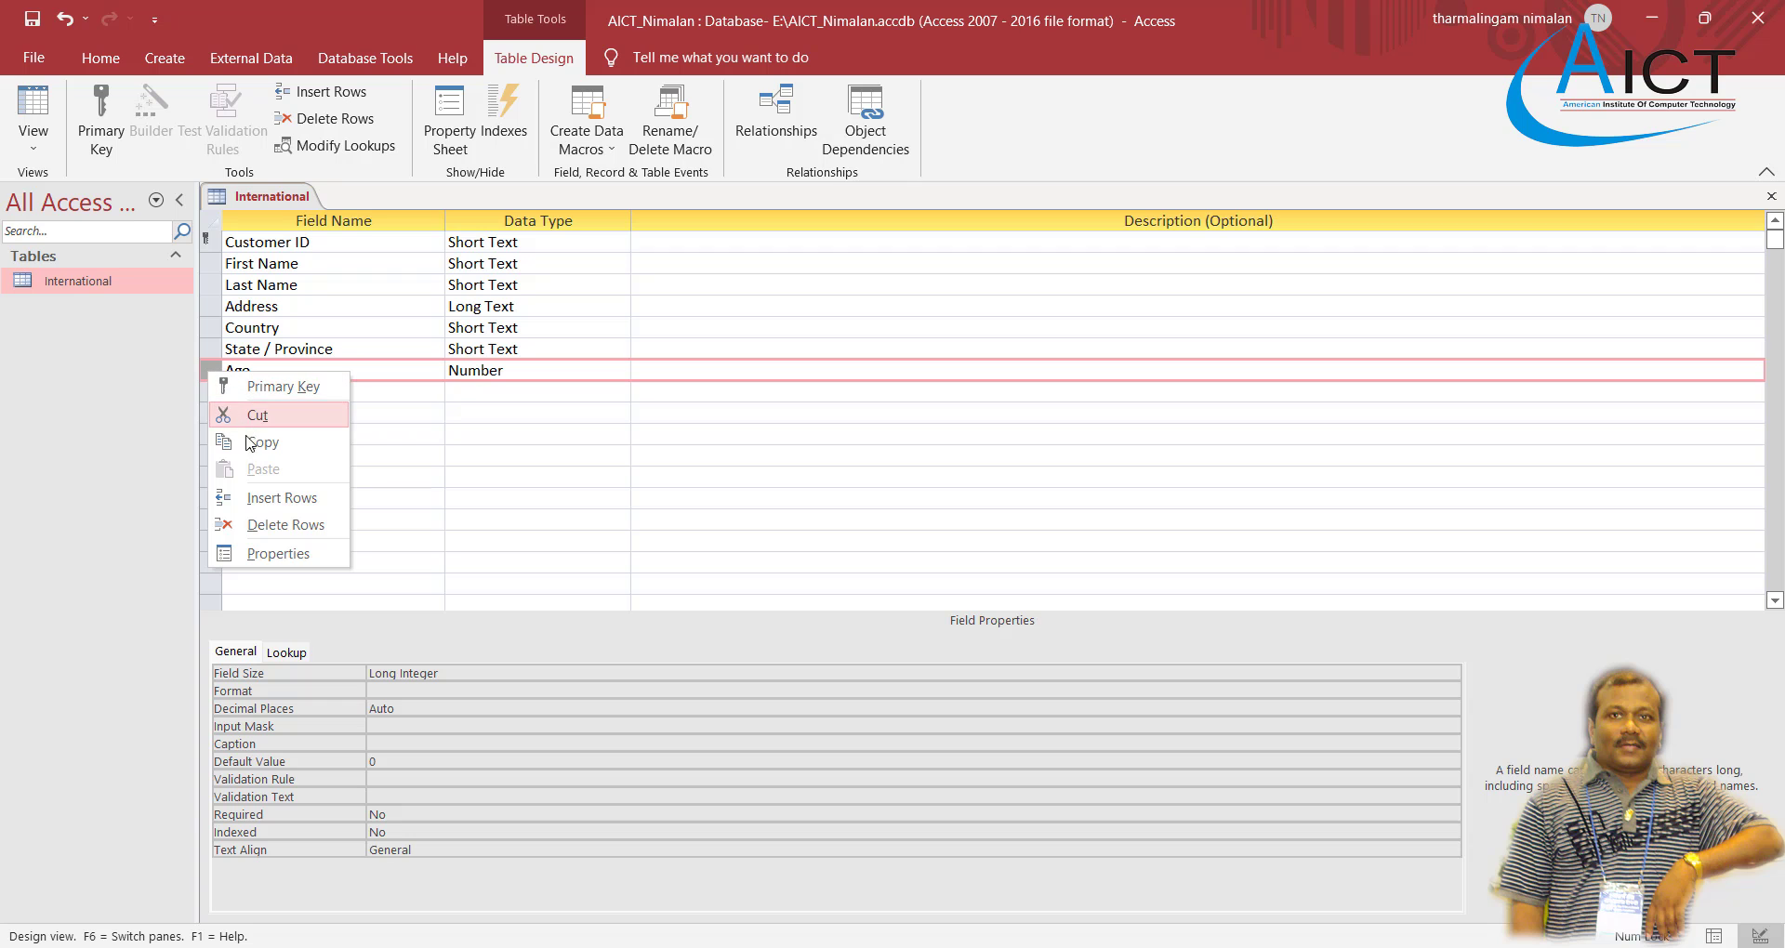
click(279, 524)
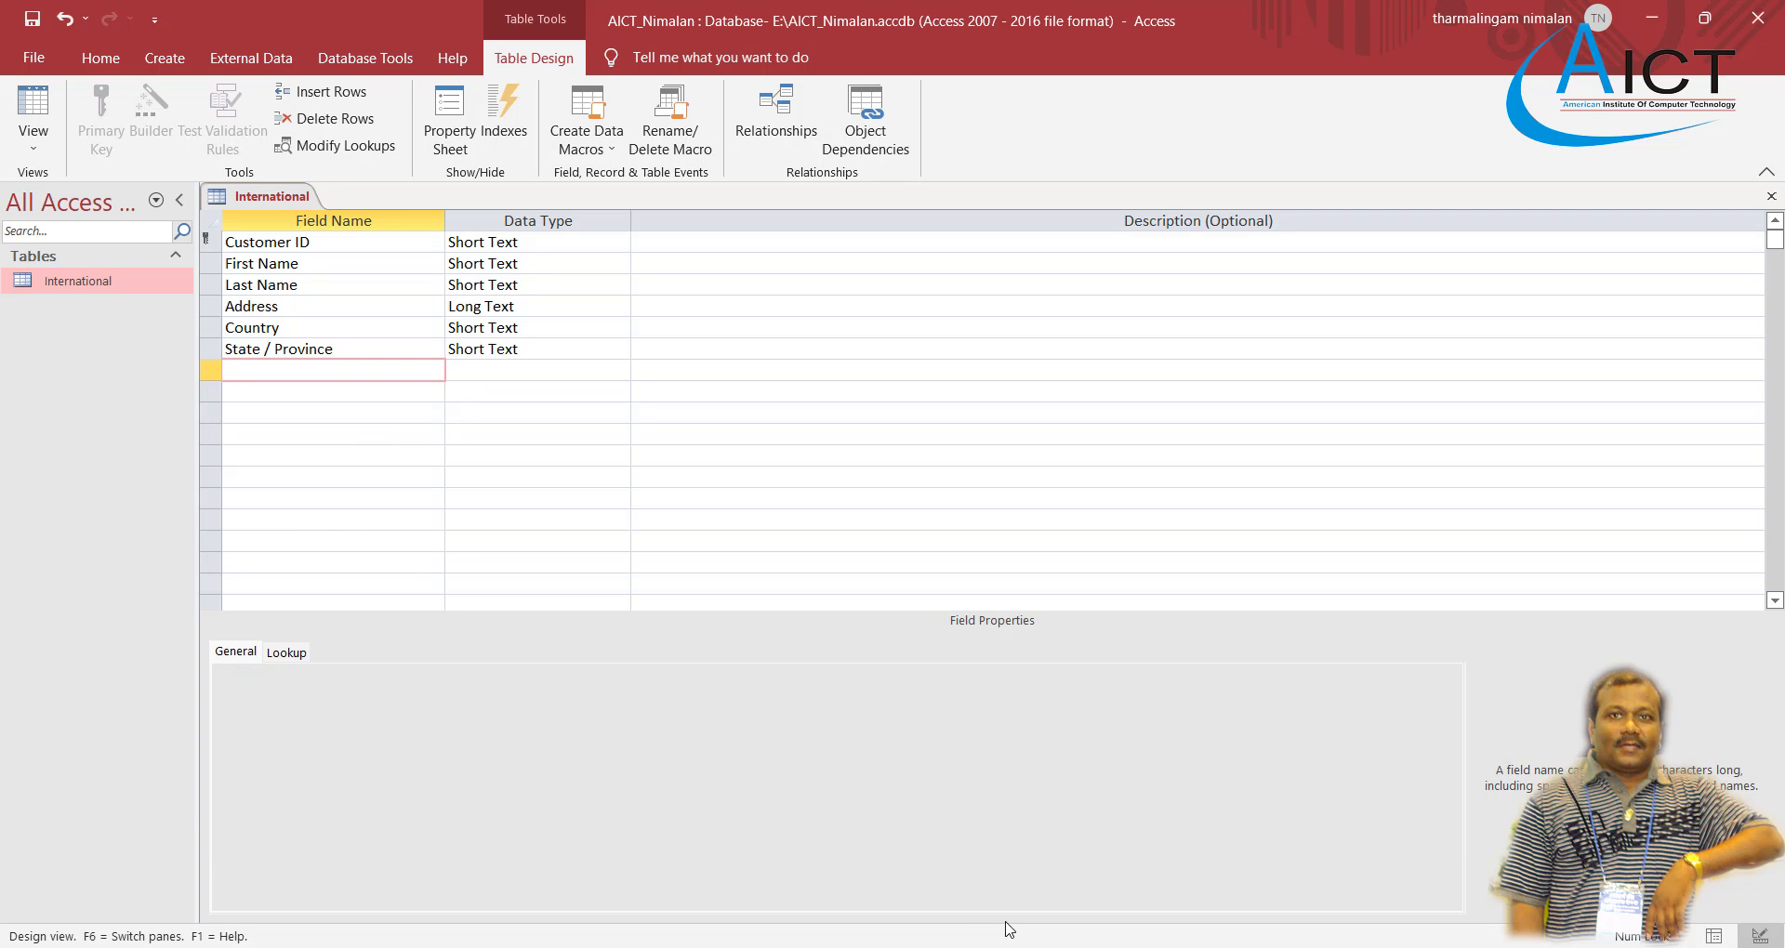
Switch to Exercise1.pdf to read the field size, primary key and input mask requirements, then return to Access
key(alt+Tab)
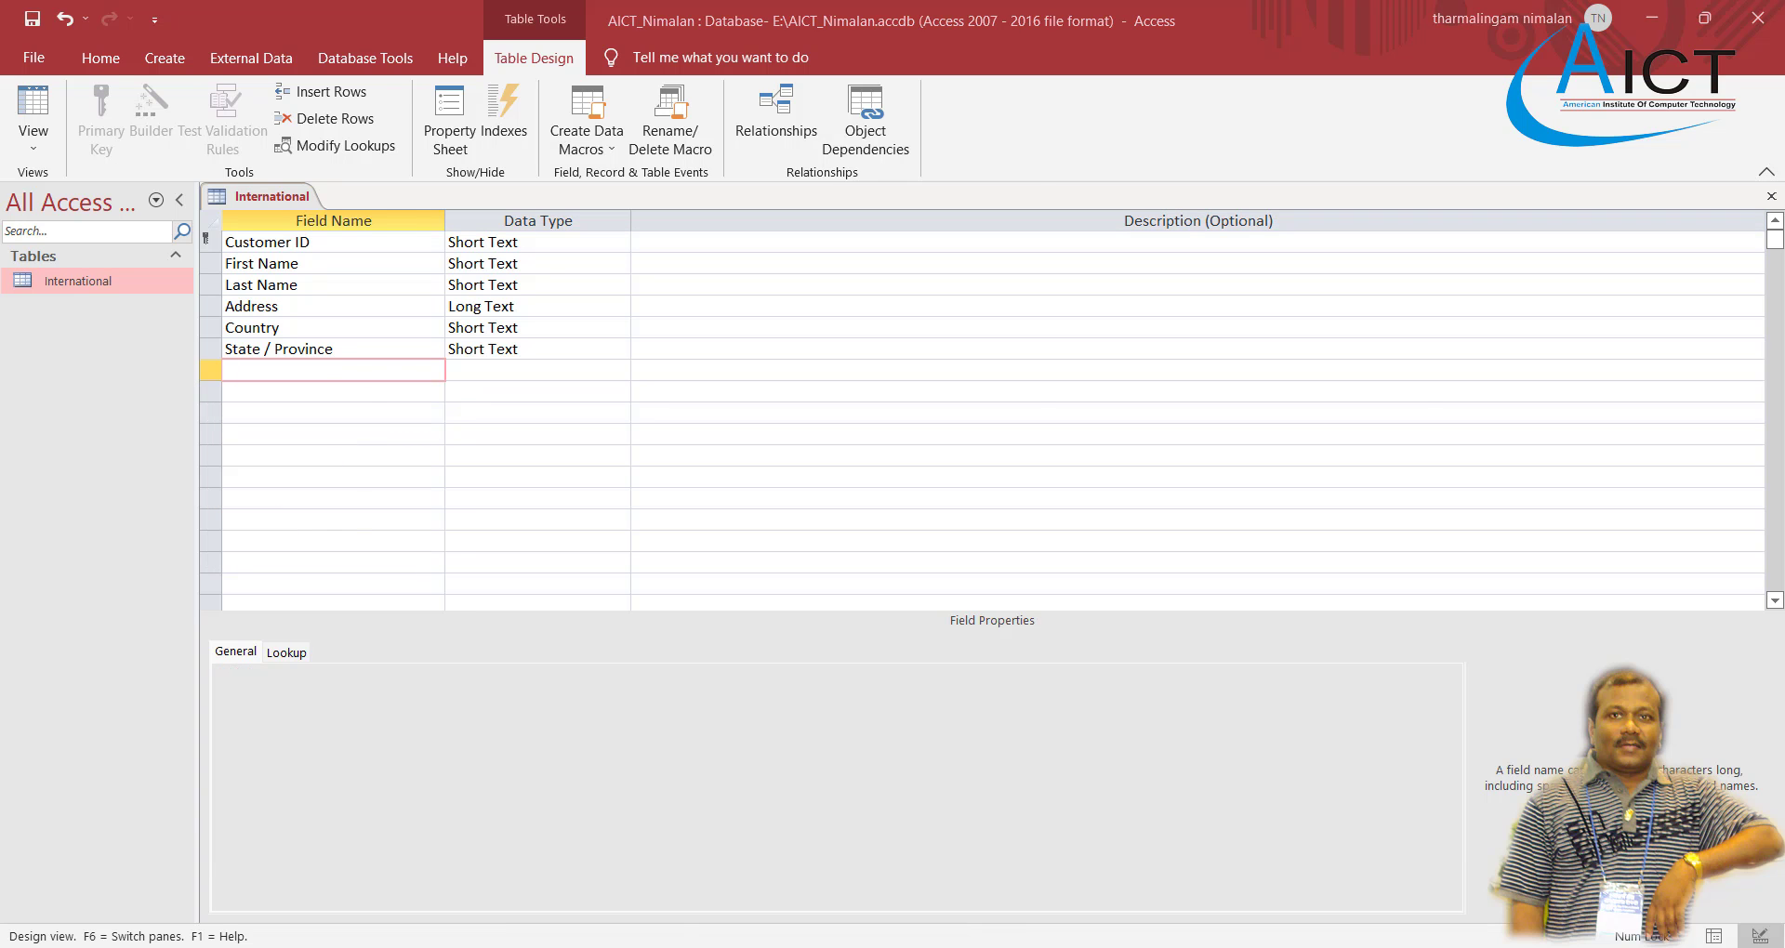
scroll(688, 632, down, 1)
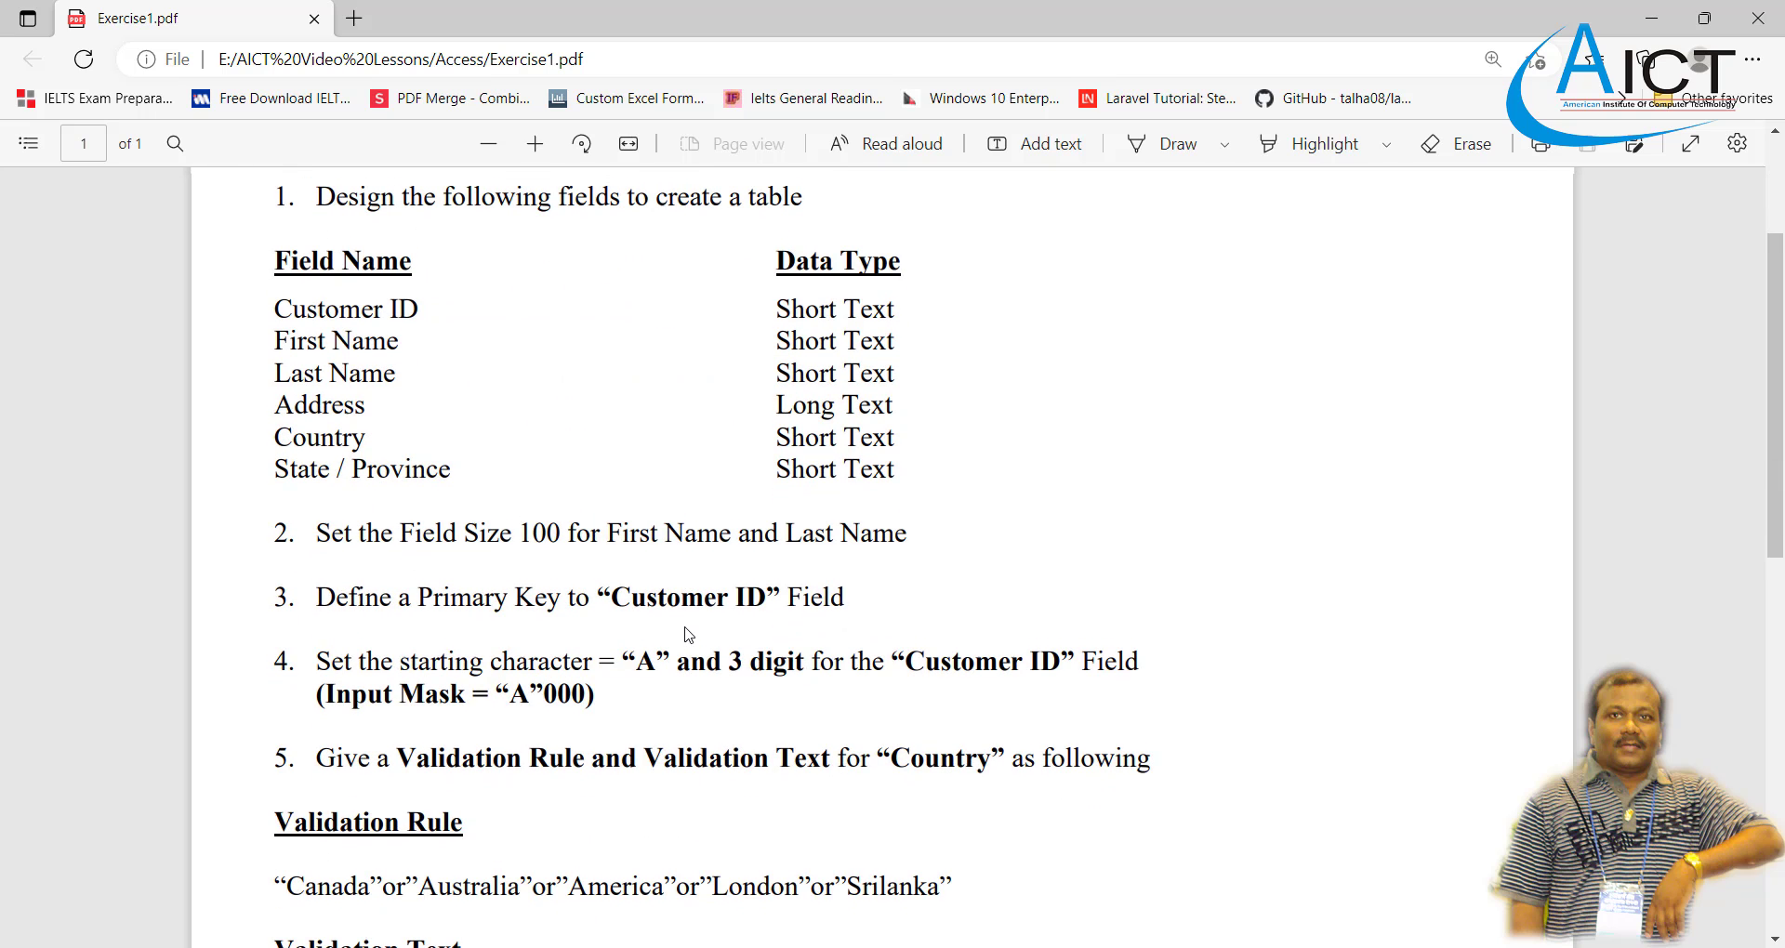
scroll(685, 629, up, 3)
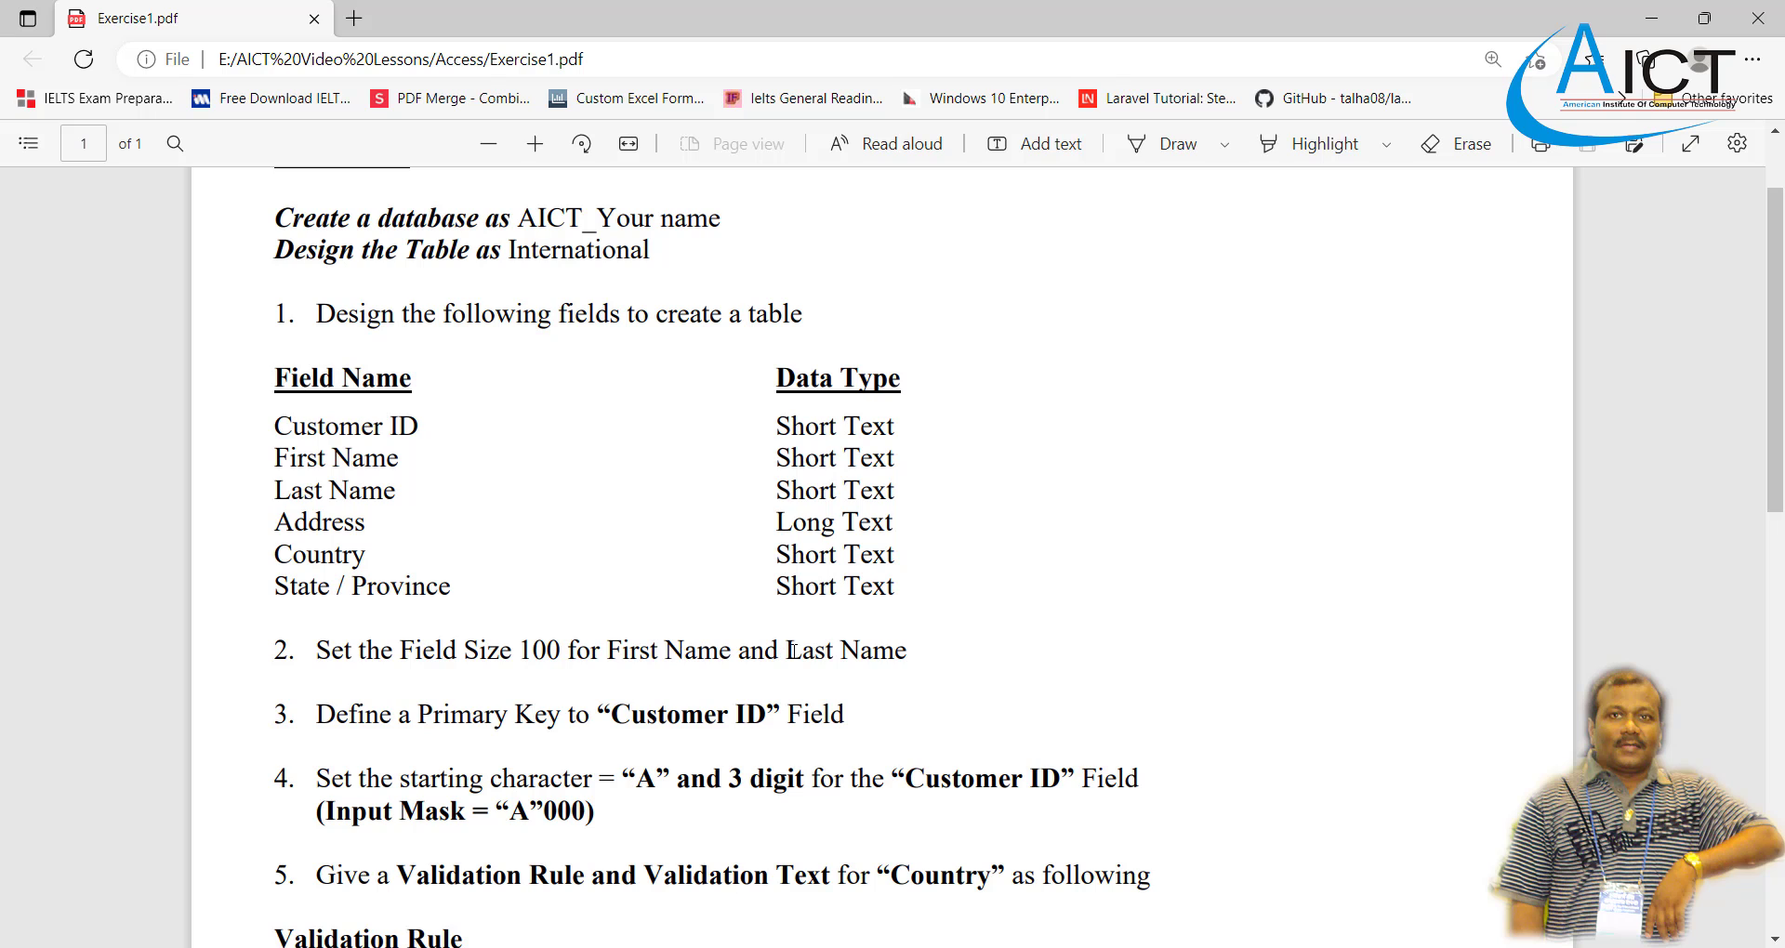
scroll(792, 650, down, 1)
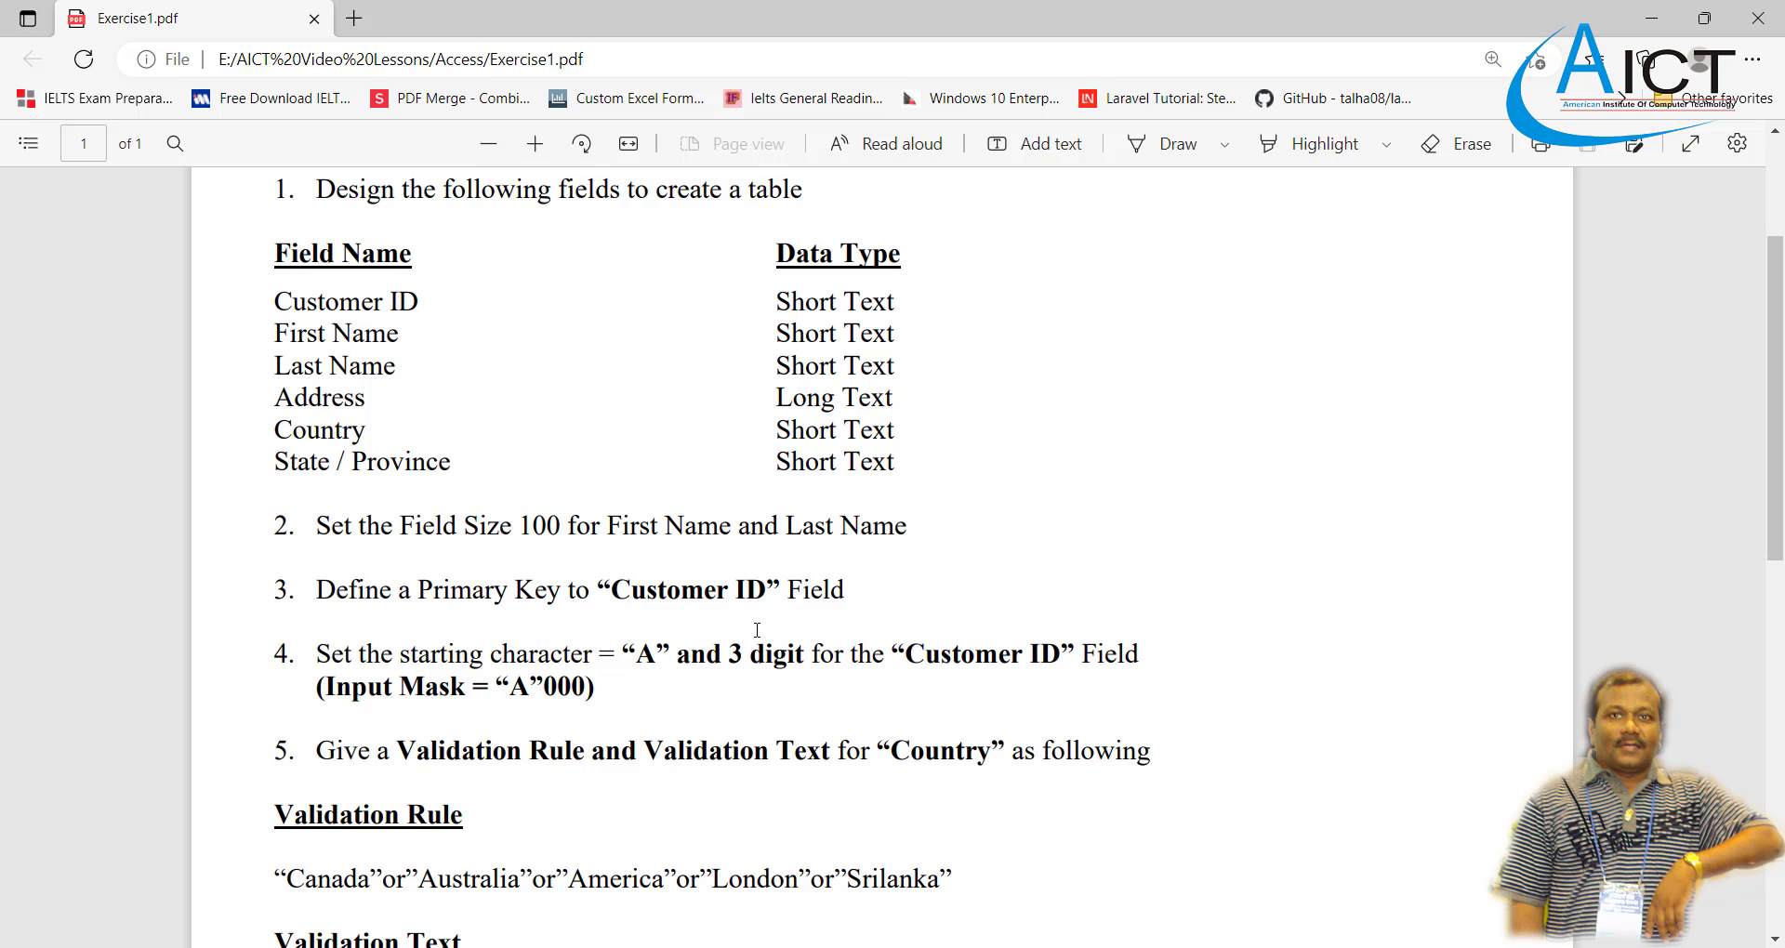
key(alt+Tab)
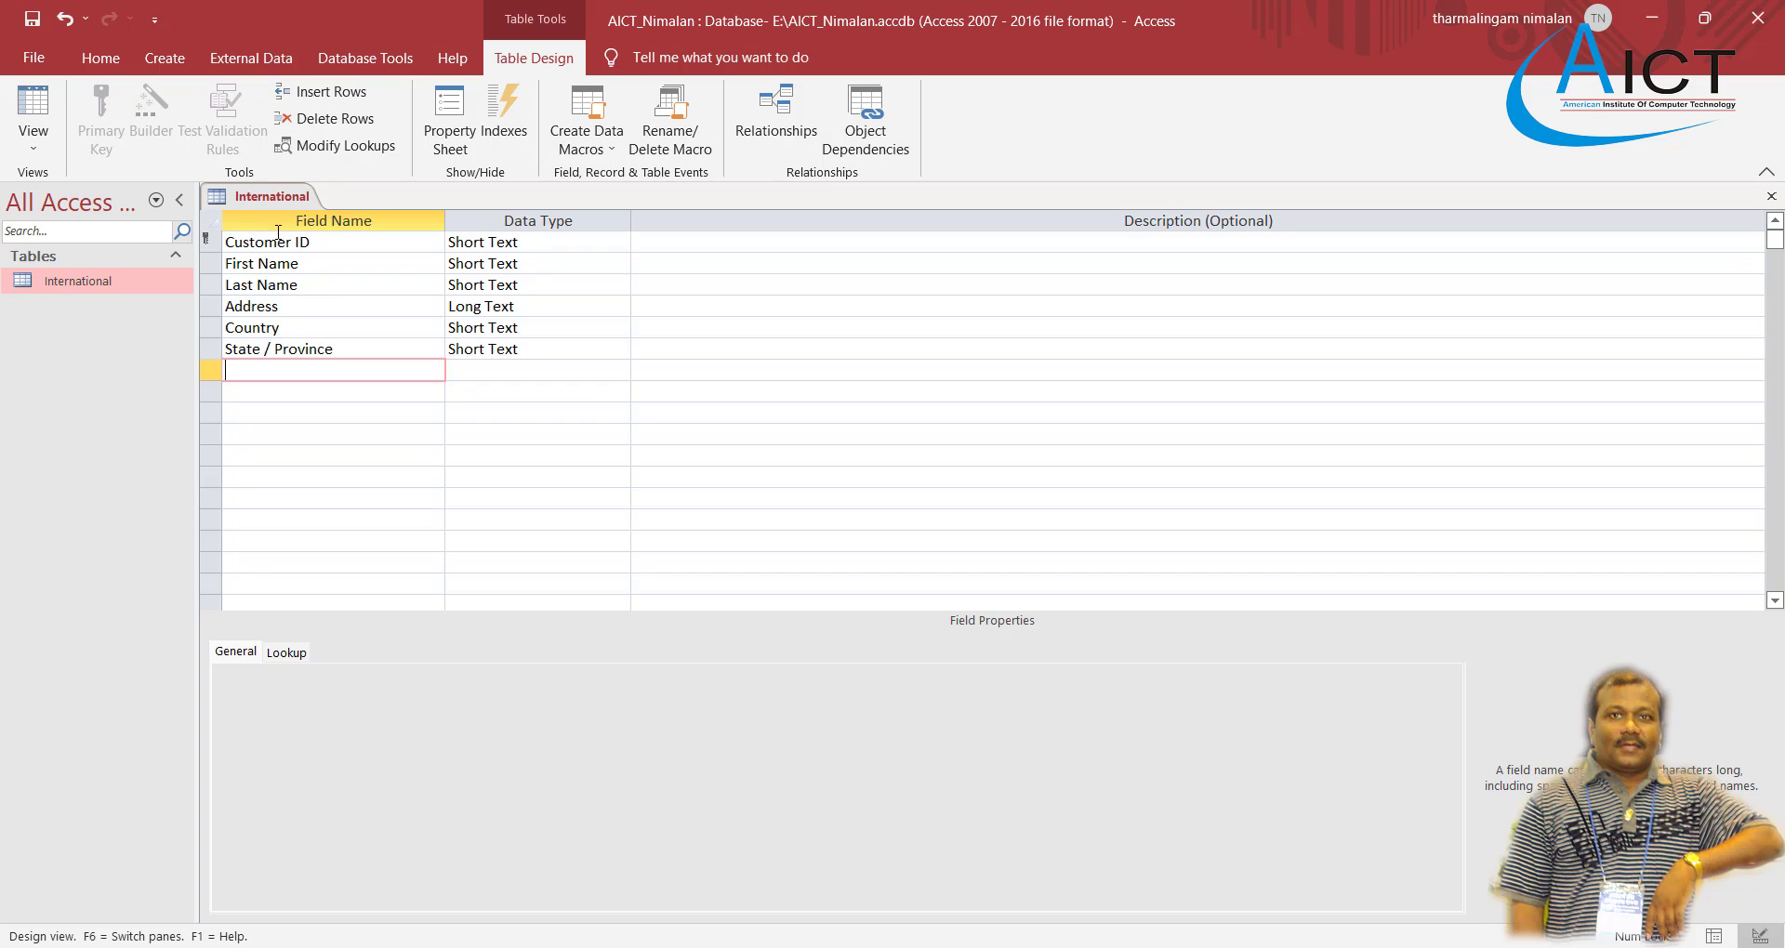
Remove the primary key from the Customer ID field and define it as the primary key again
click(314, 243)
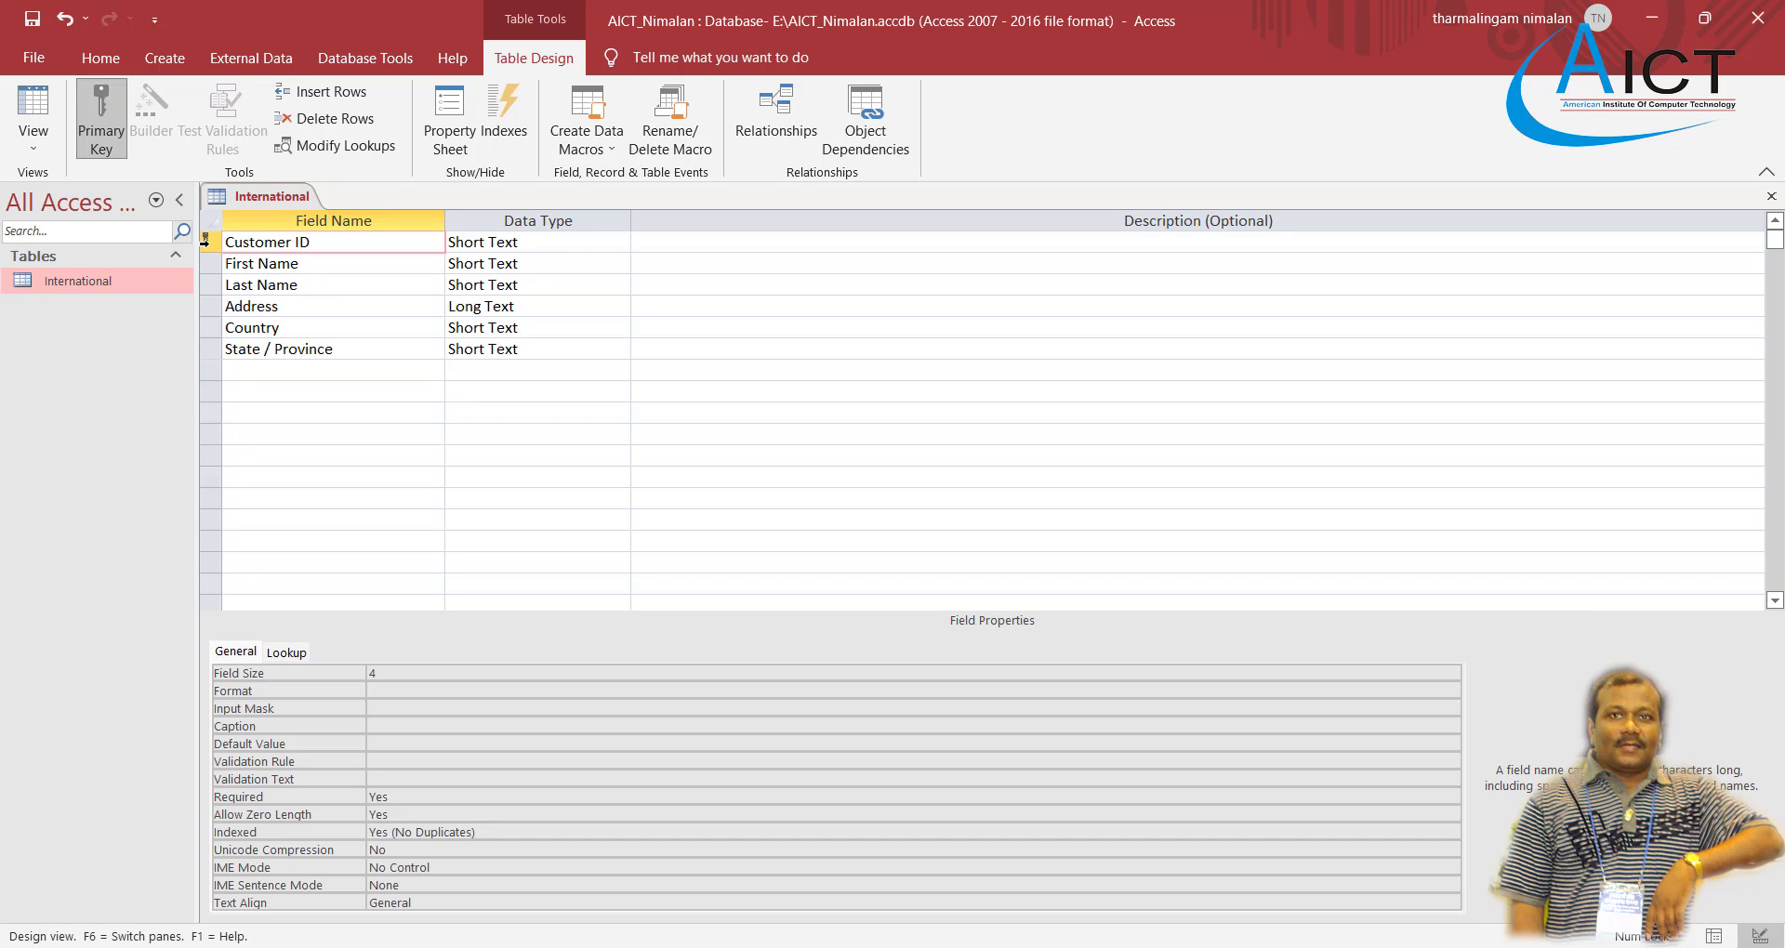
click(94, 146)
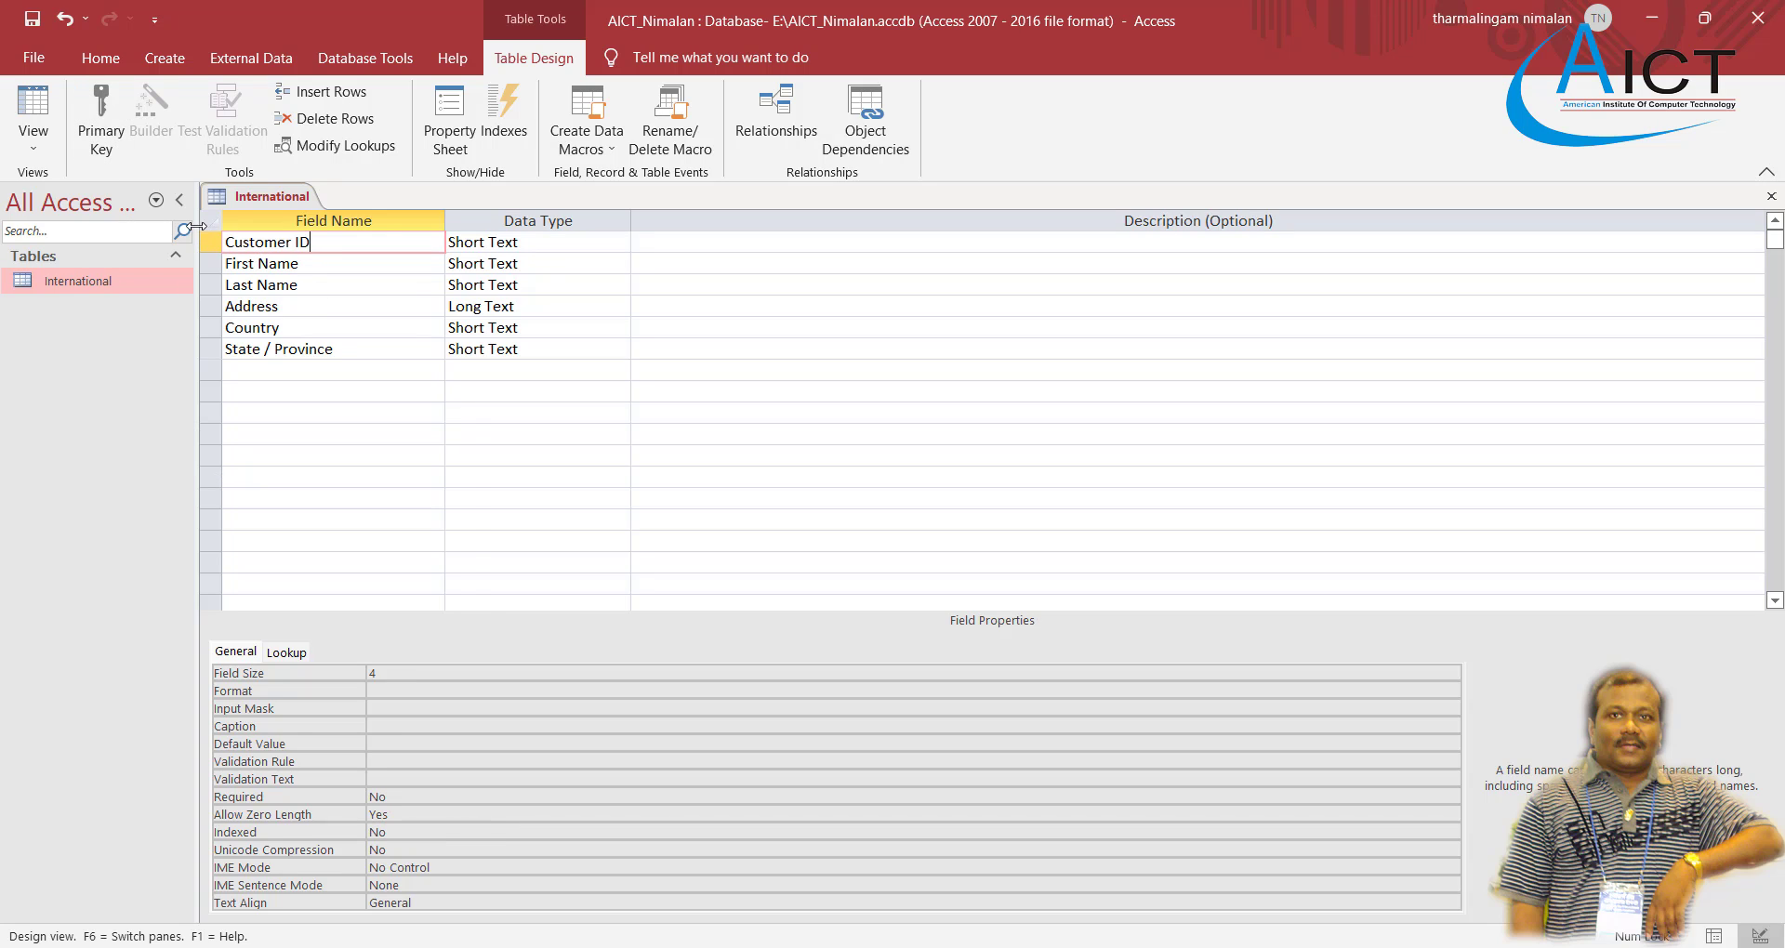
click(113, 127)
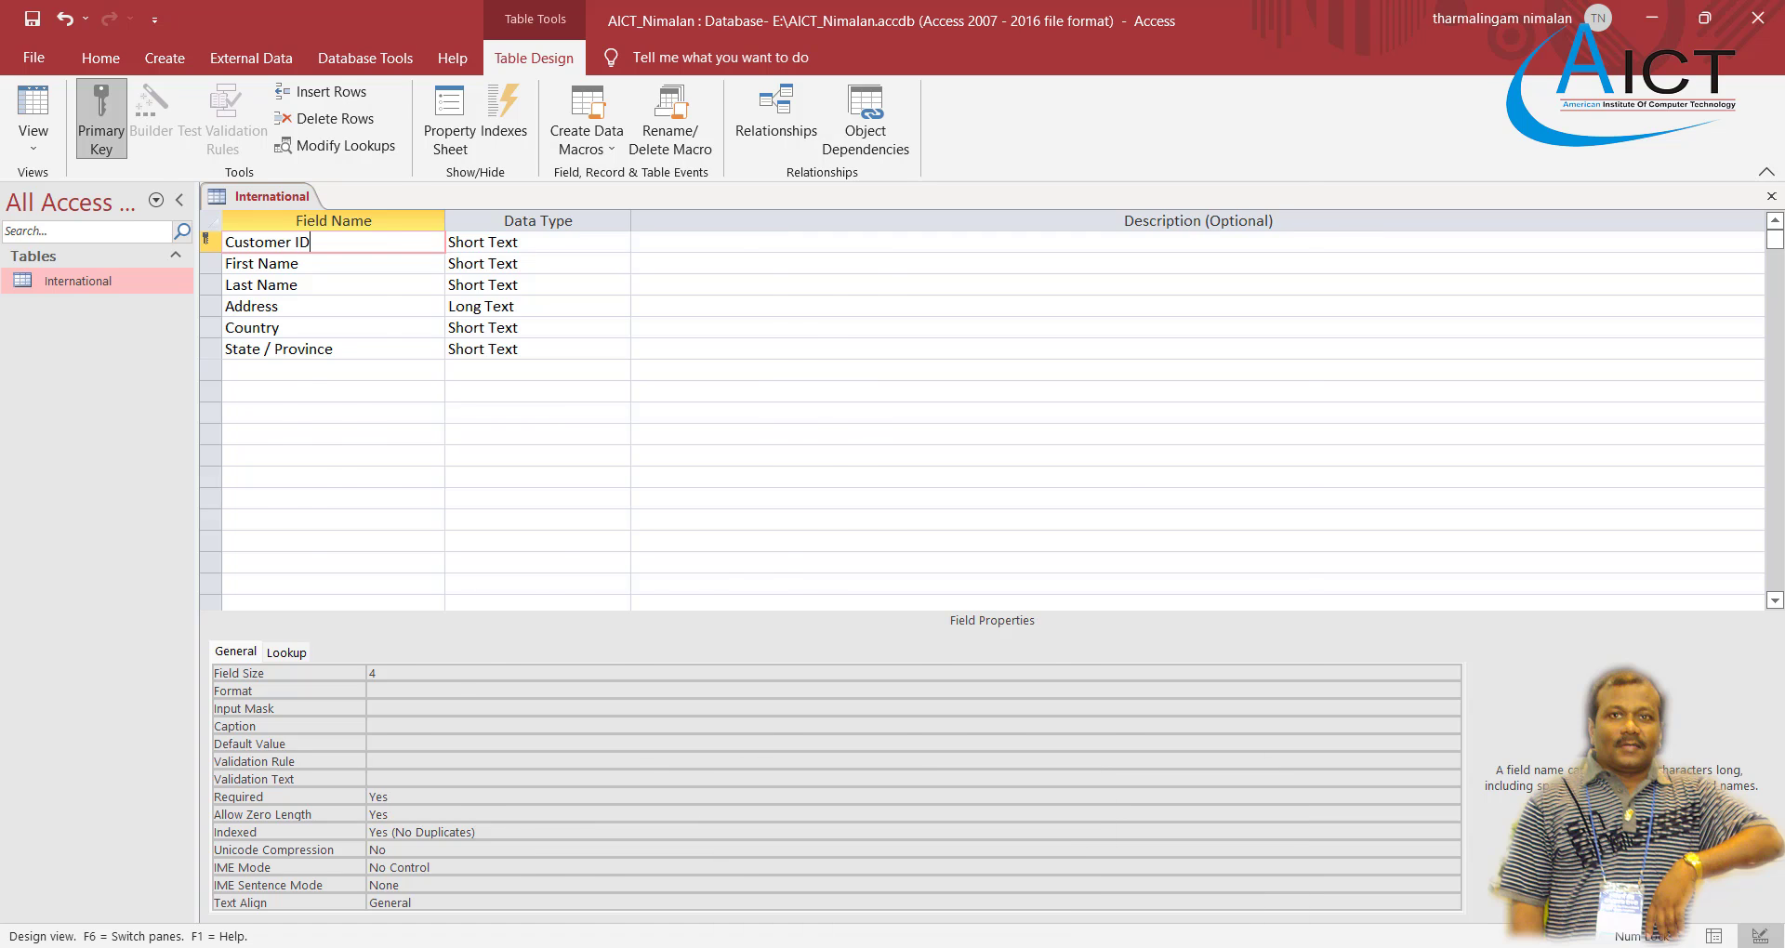
Check the input mask requirement in Exercise1.pdf, return to Access and enter "A" in quotation marks as the Customer ID field's input mask
key(alt+Tab)
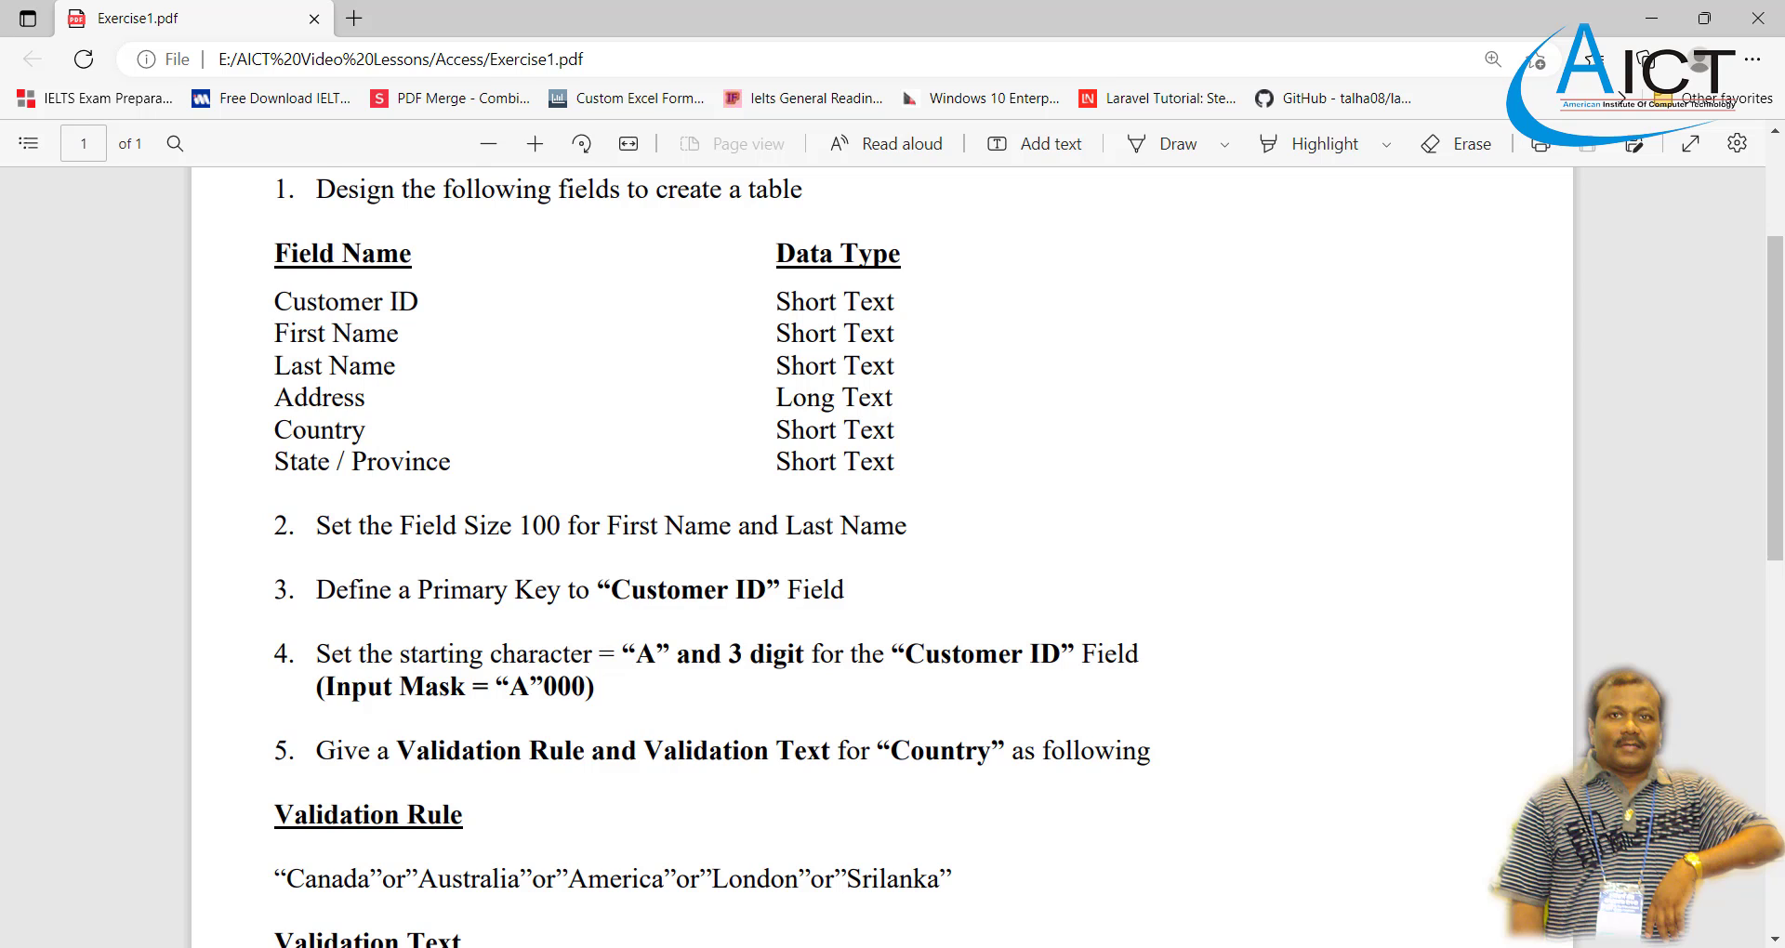
key(alt+Tab)
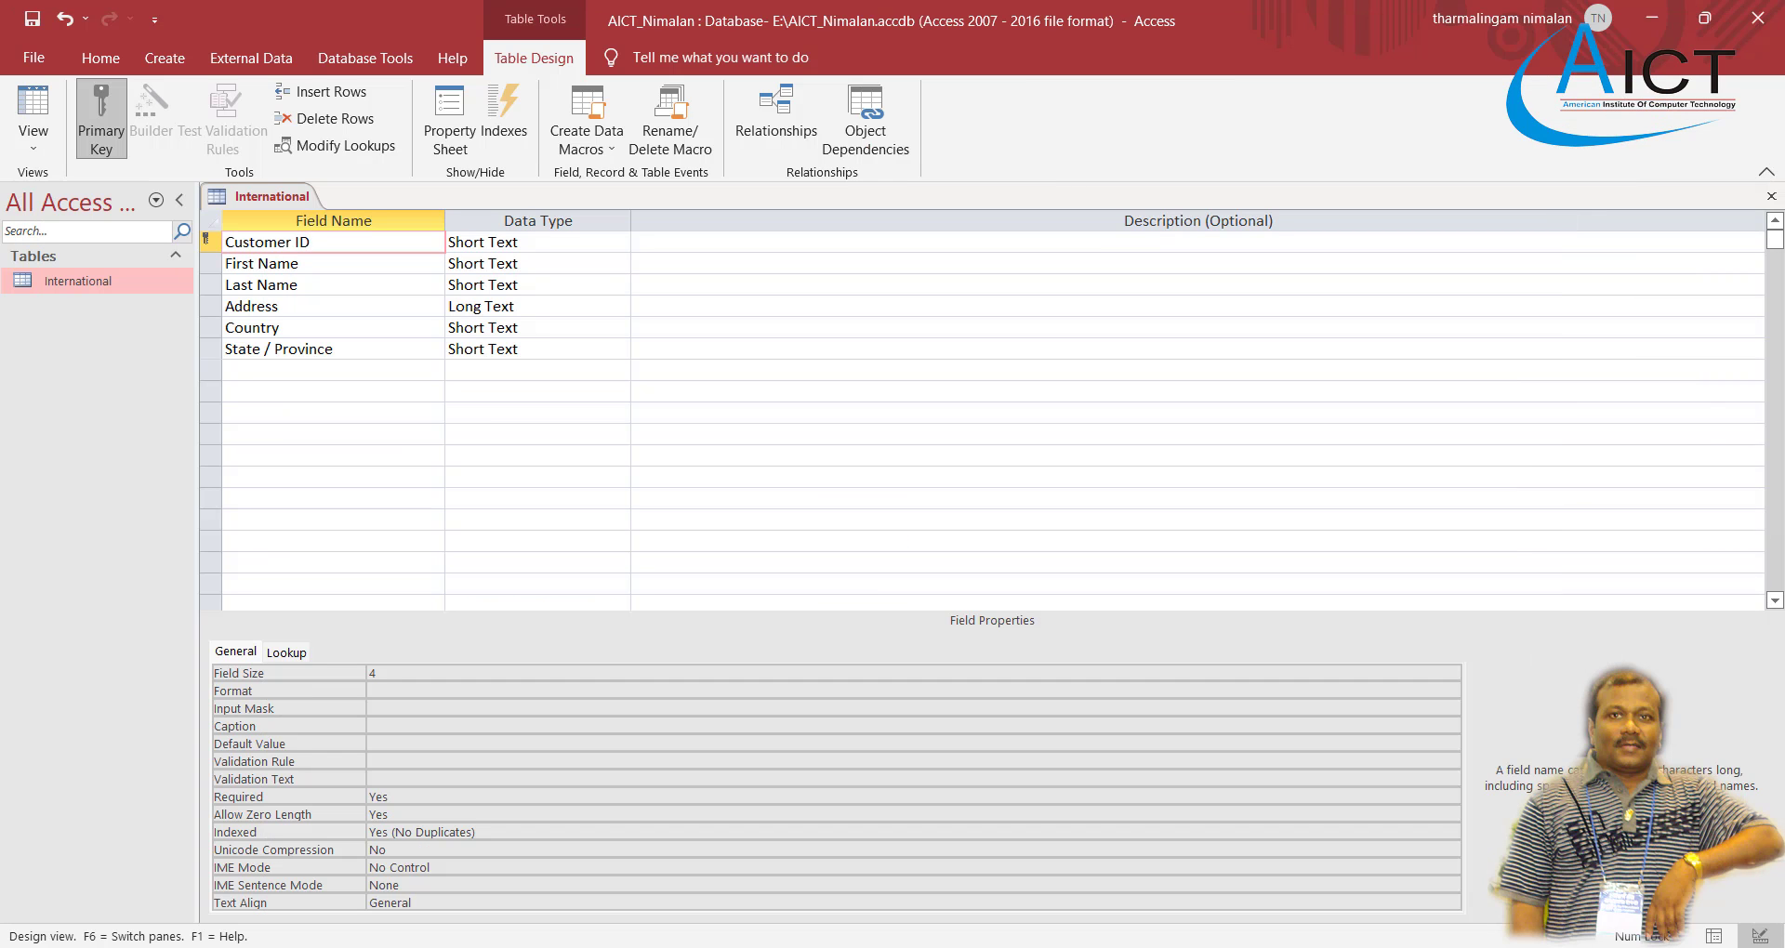
click(382, 712)
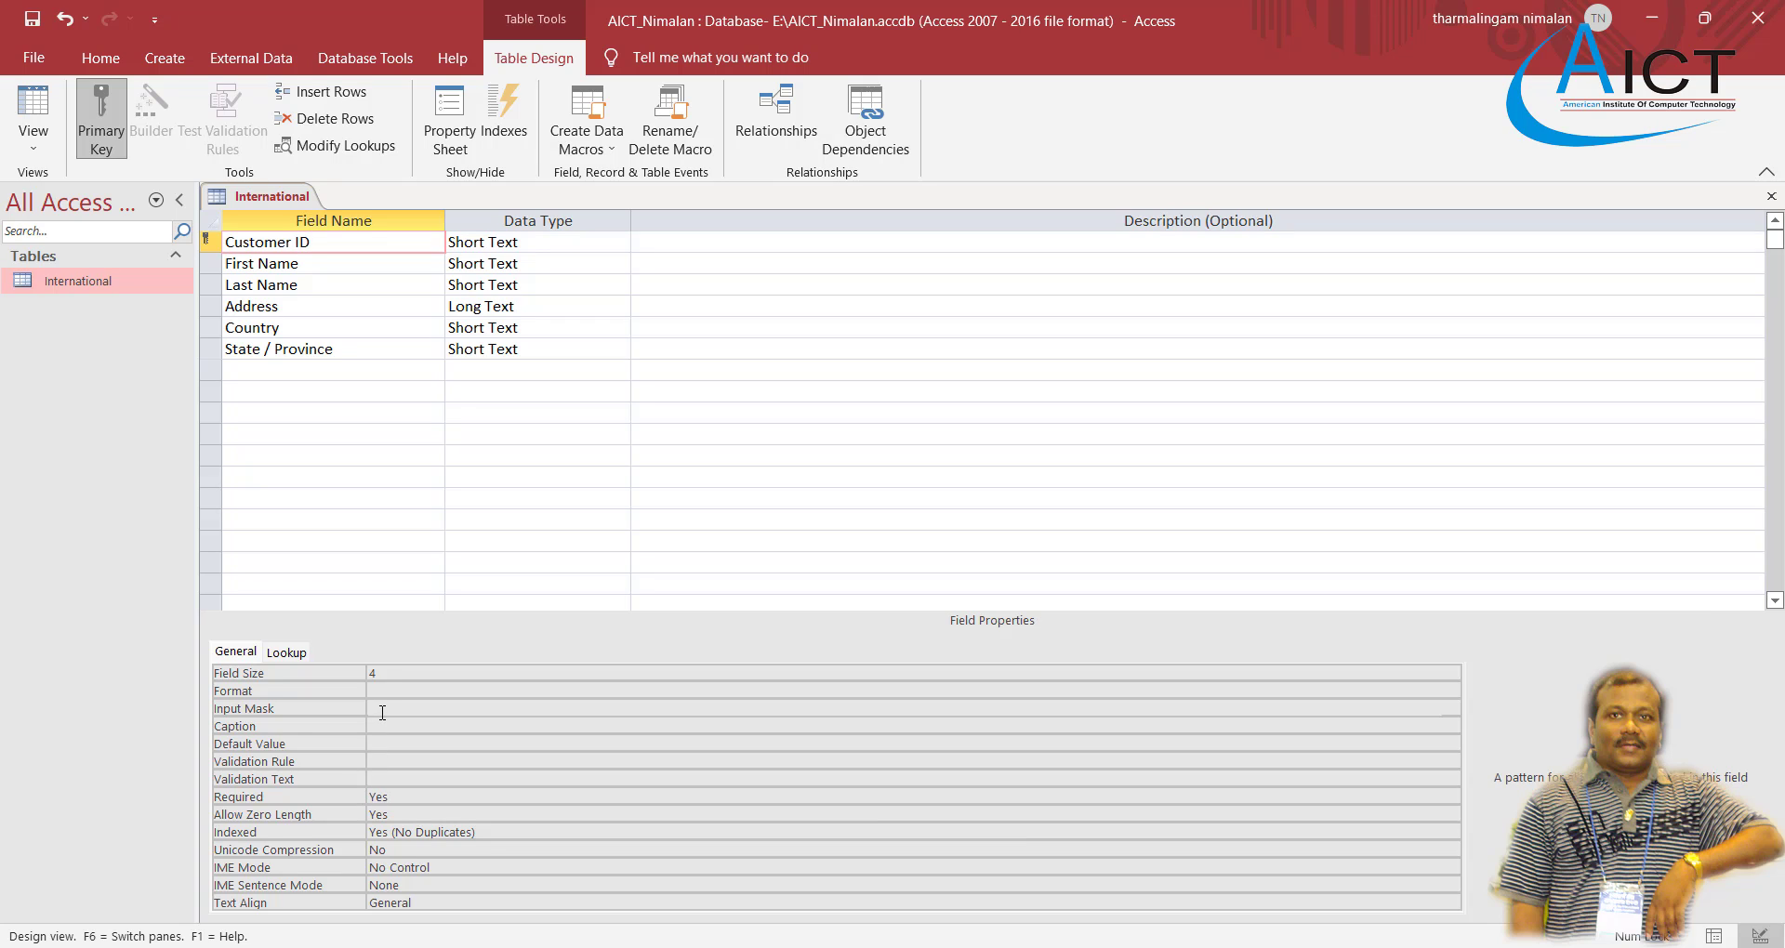
text("A)
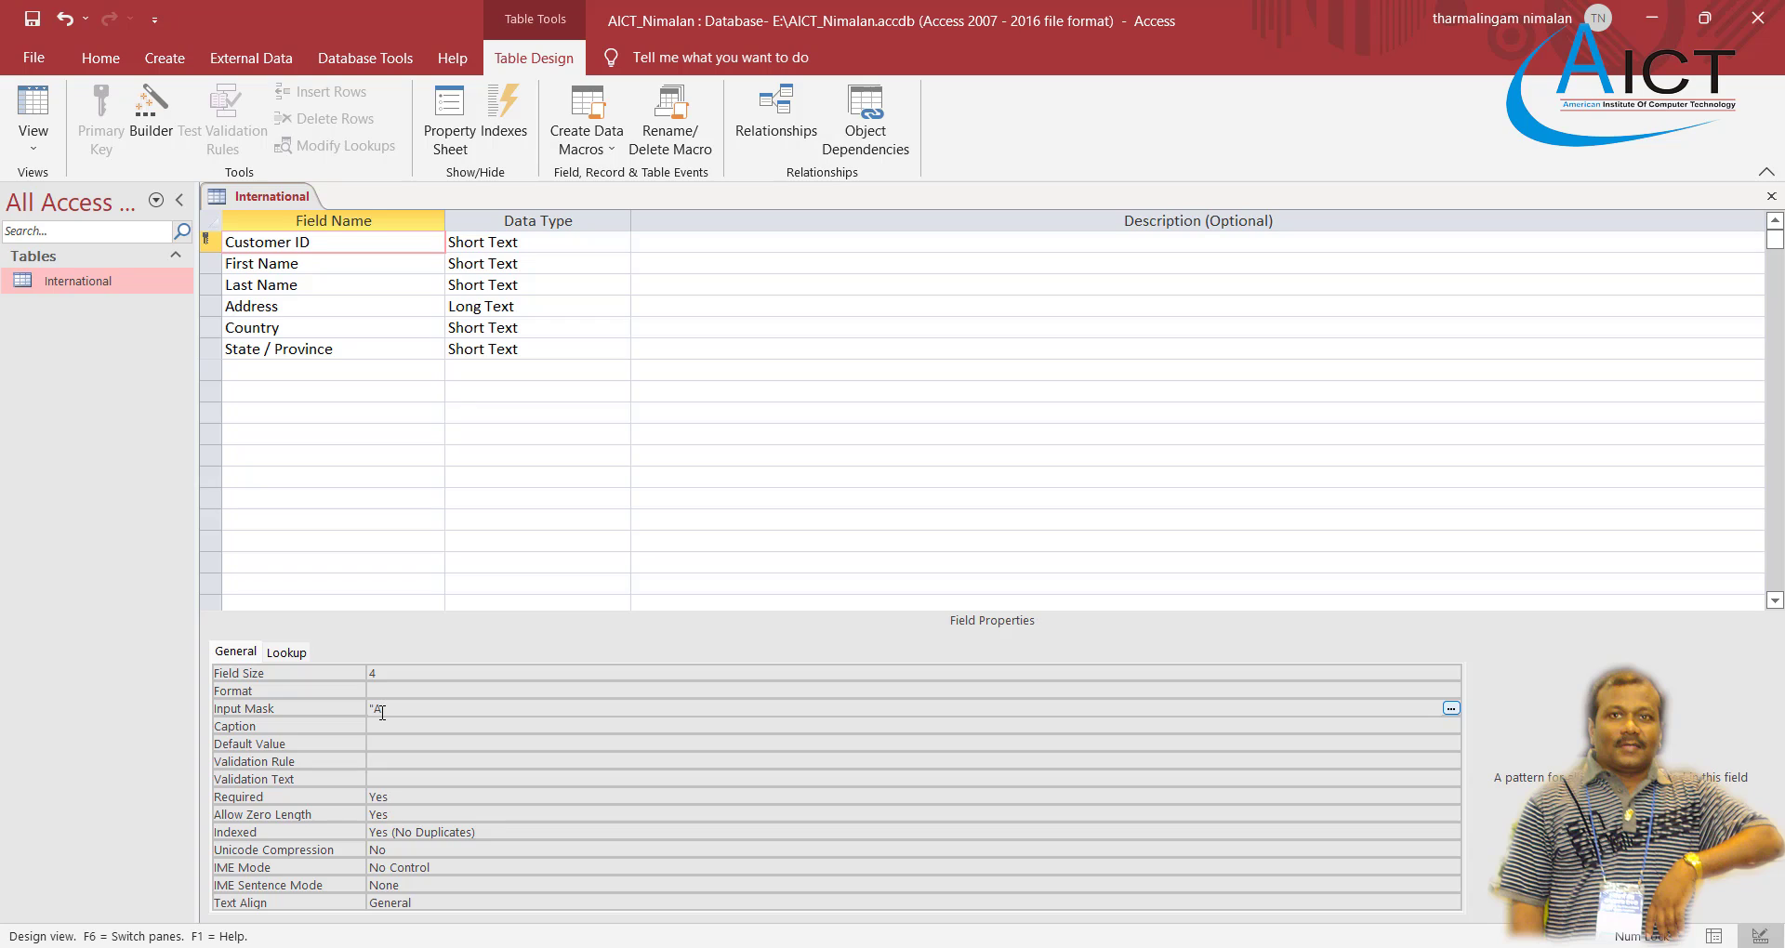
text(")
right_click(1373, 947)
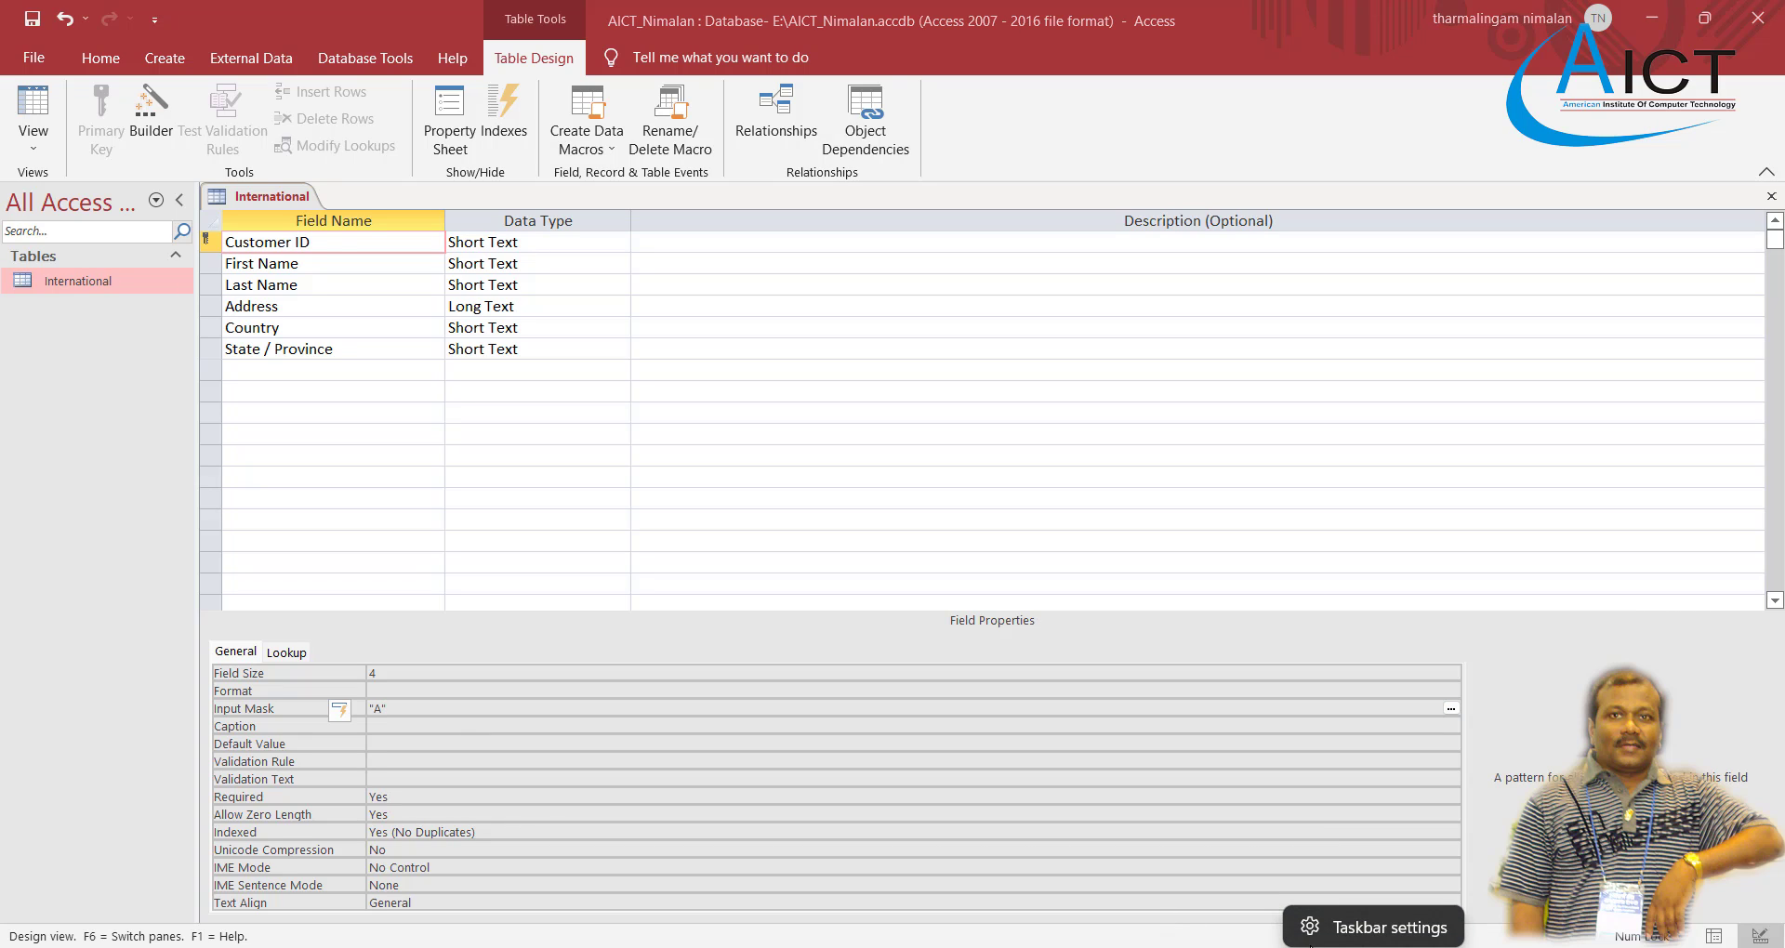
click(1381, 809)
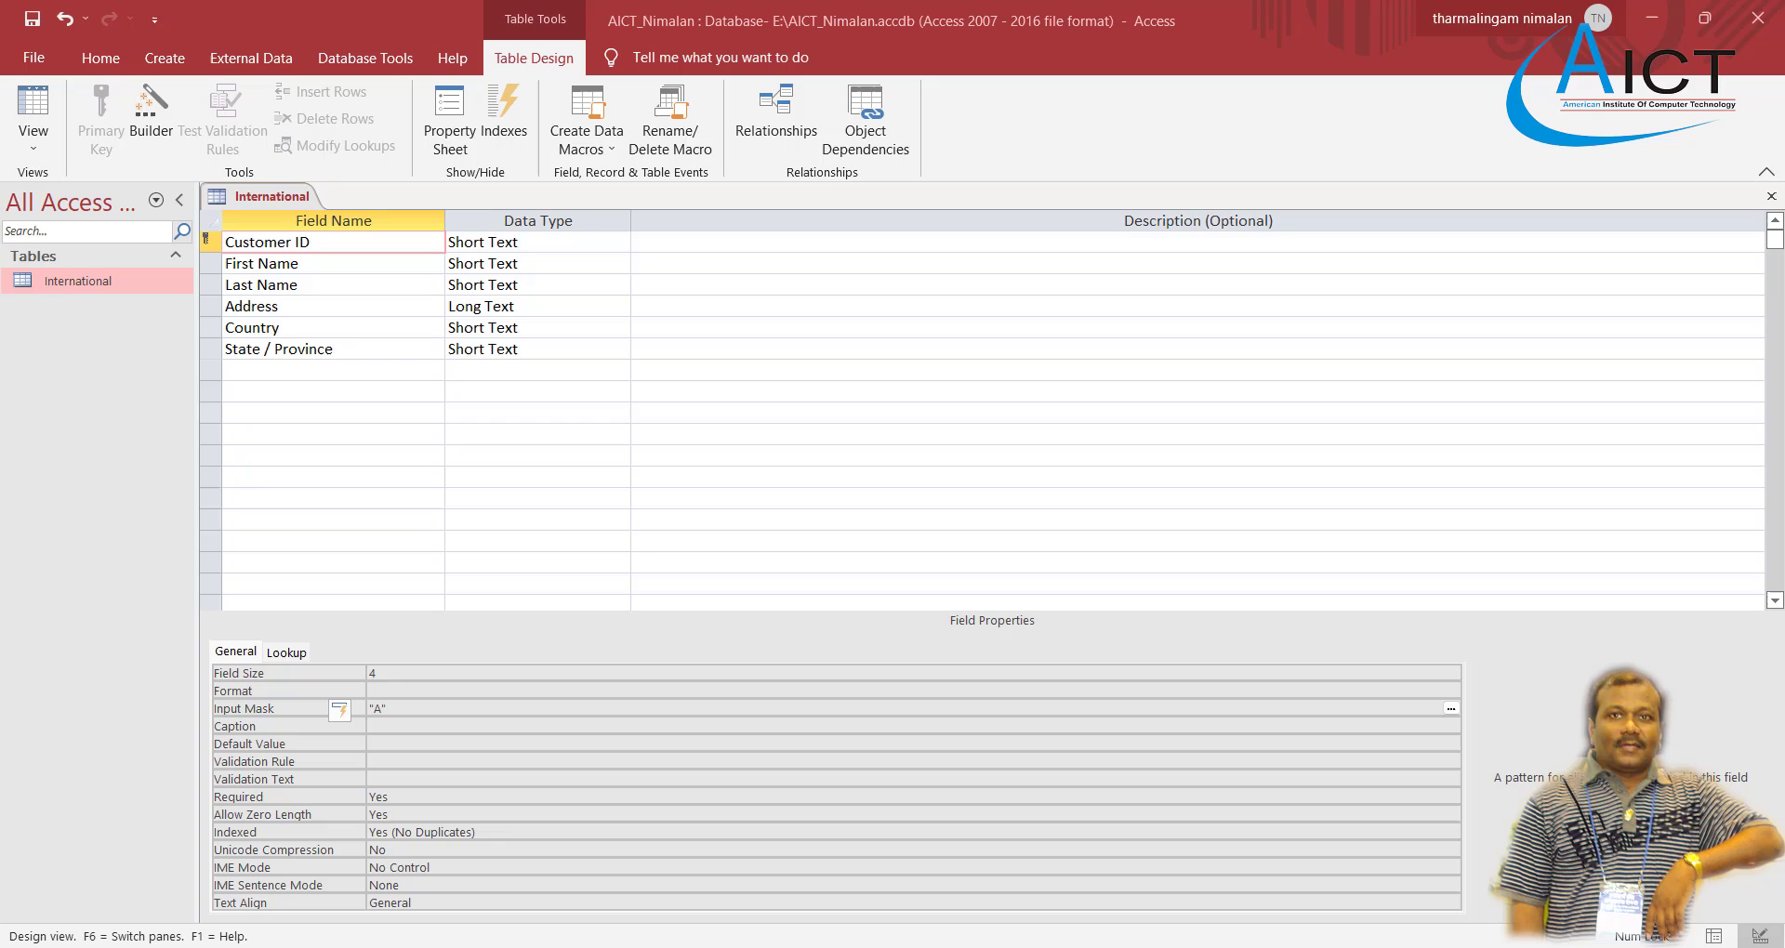
click(1659, 26)
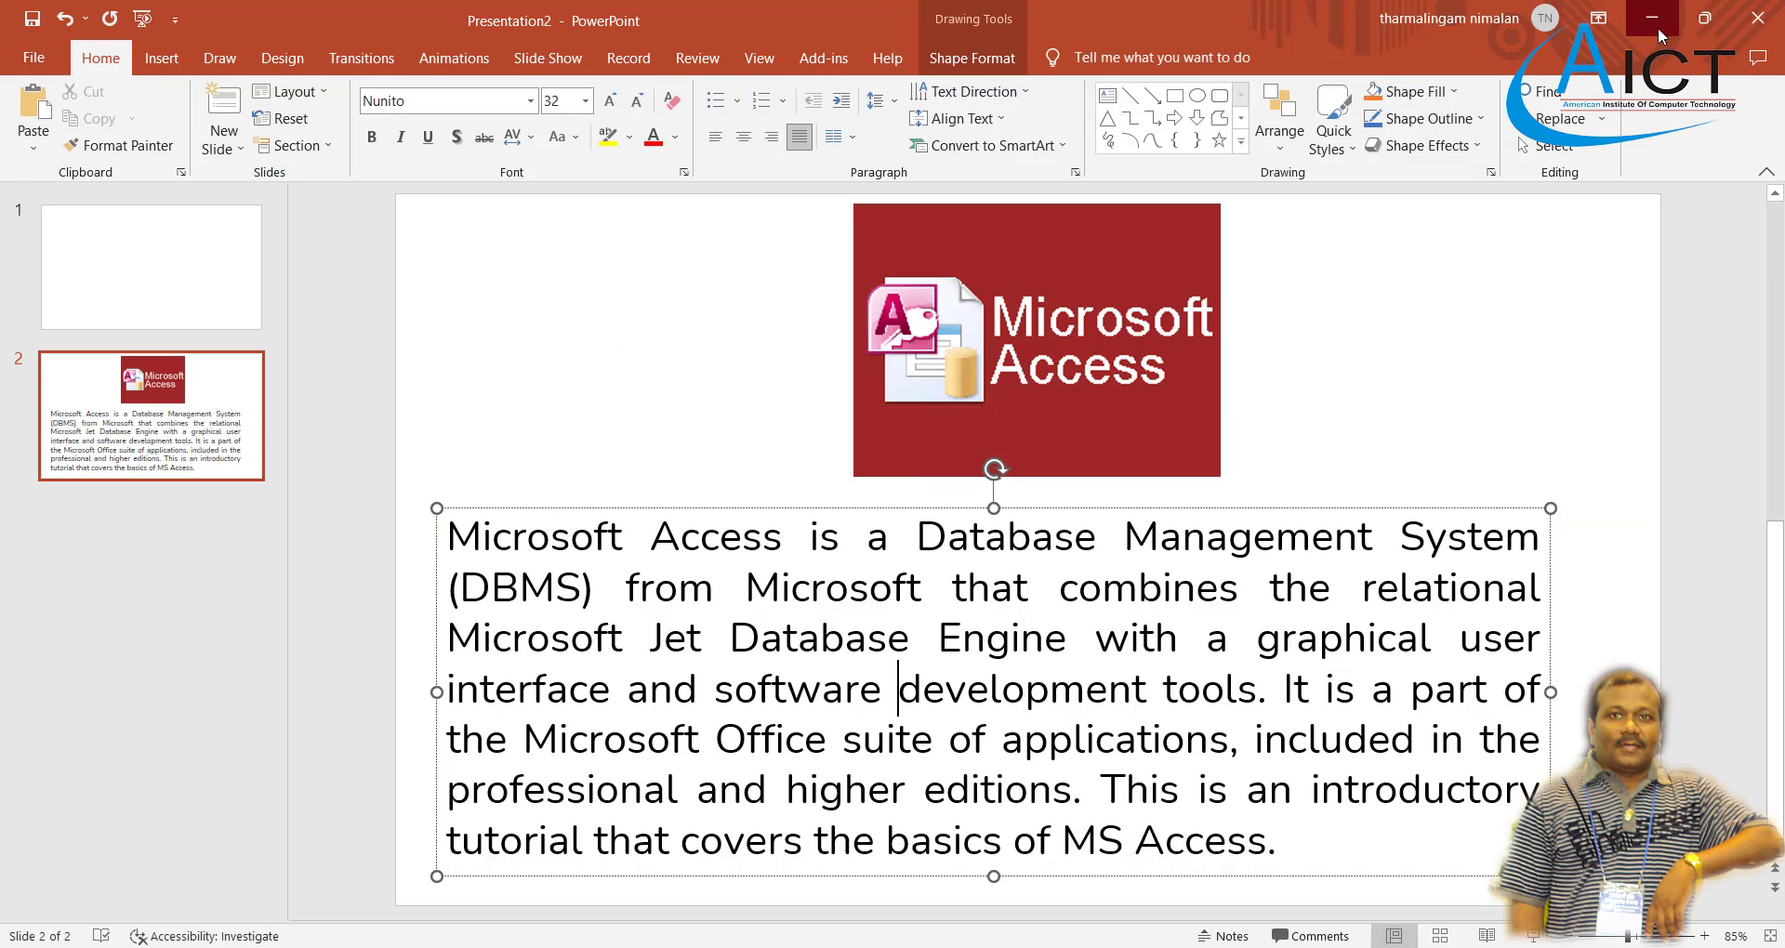
click(1659, 26)
click(1658, 26)
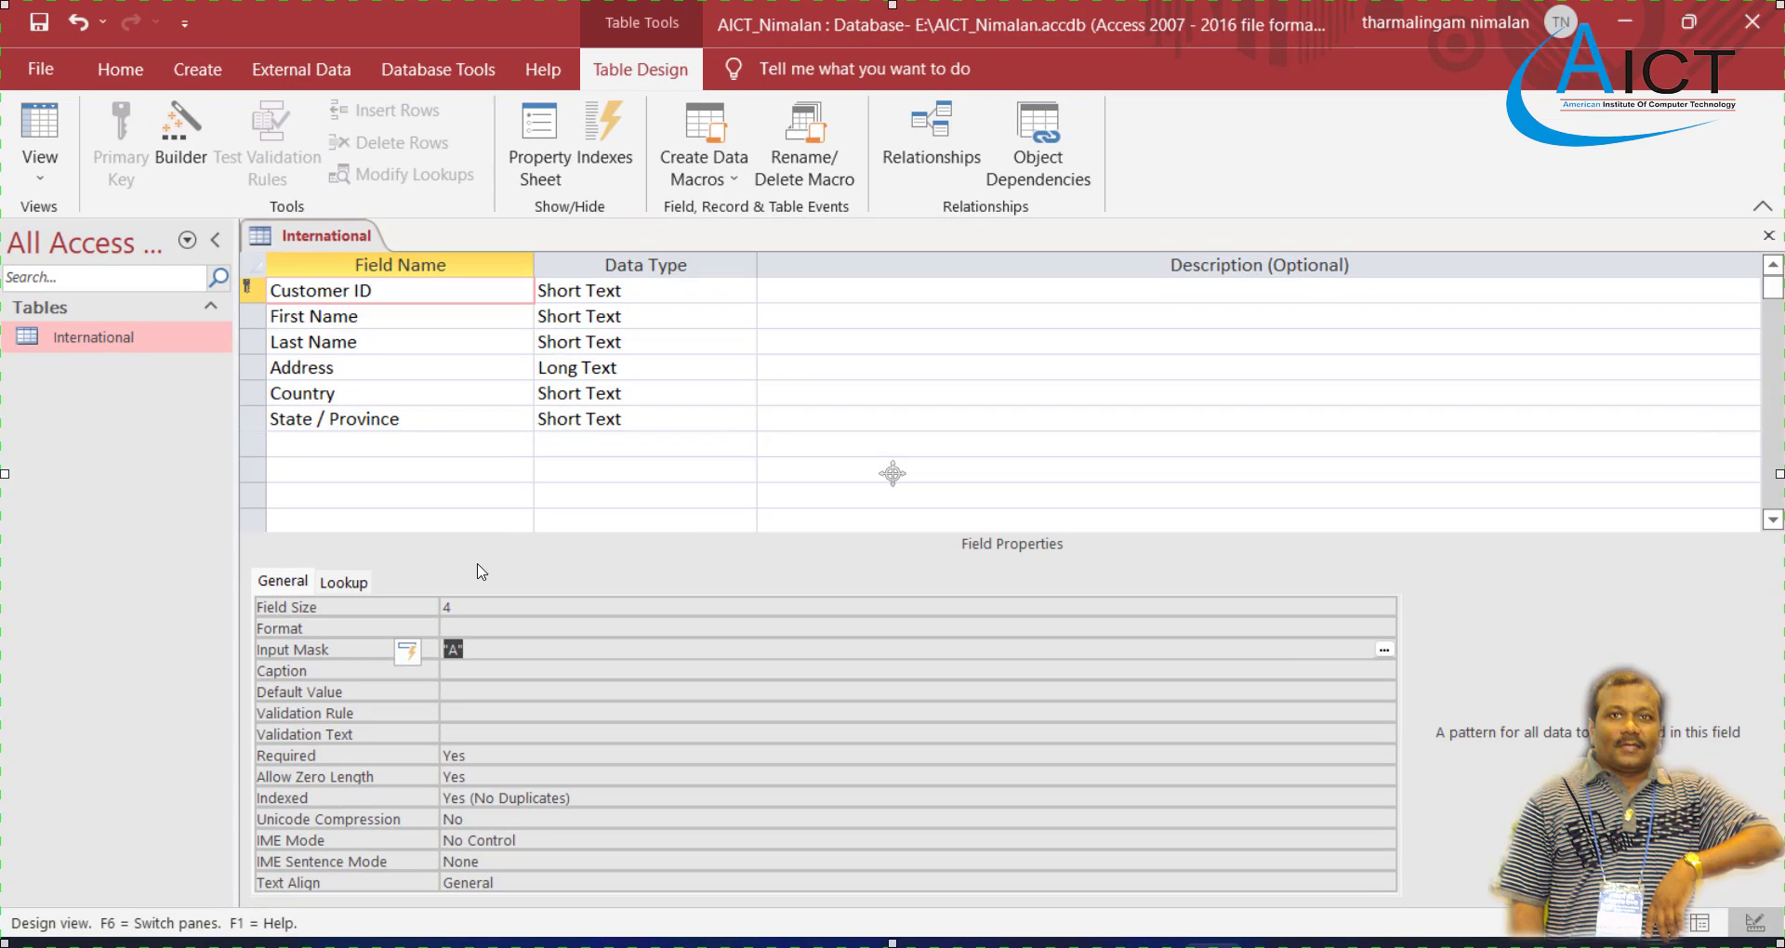
Extend the Customer ID field's input mask with three digit placeholders to make it "A"000
click(479, 652)
text(000)
click(475, 676)
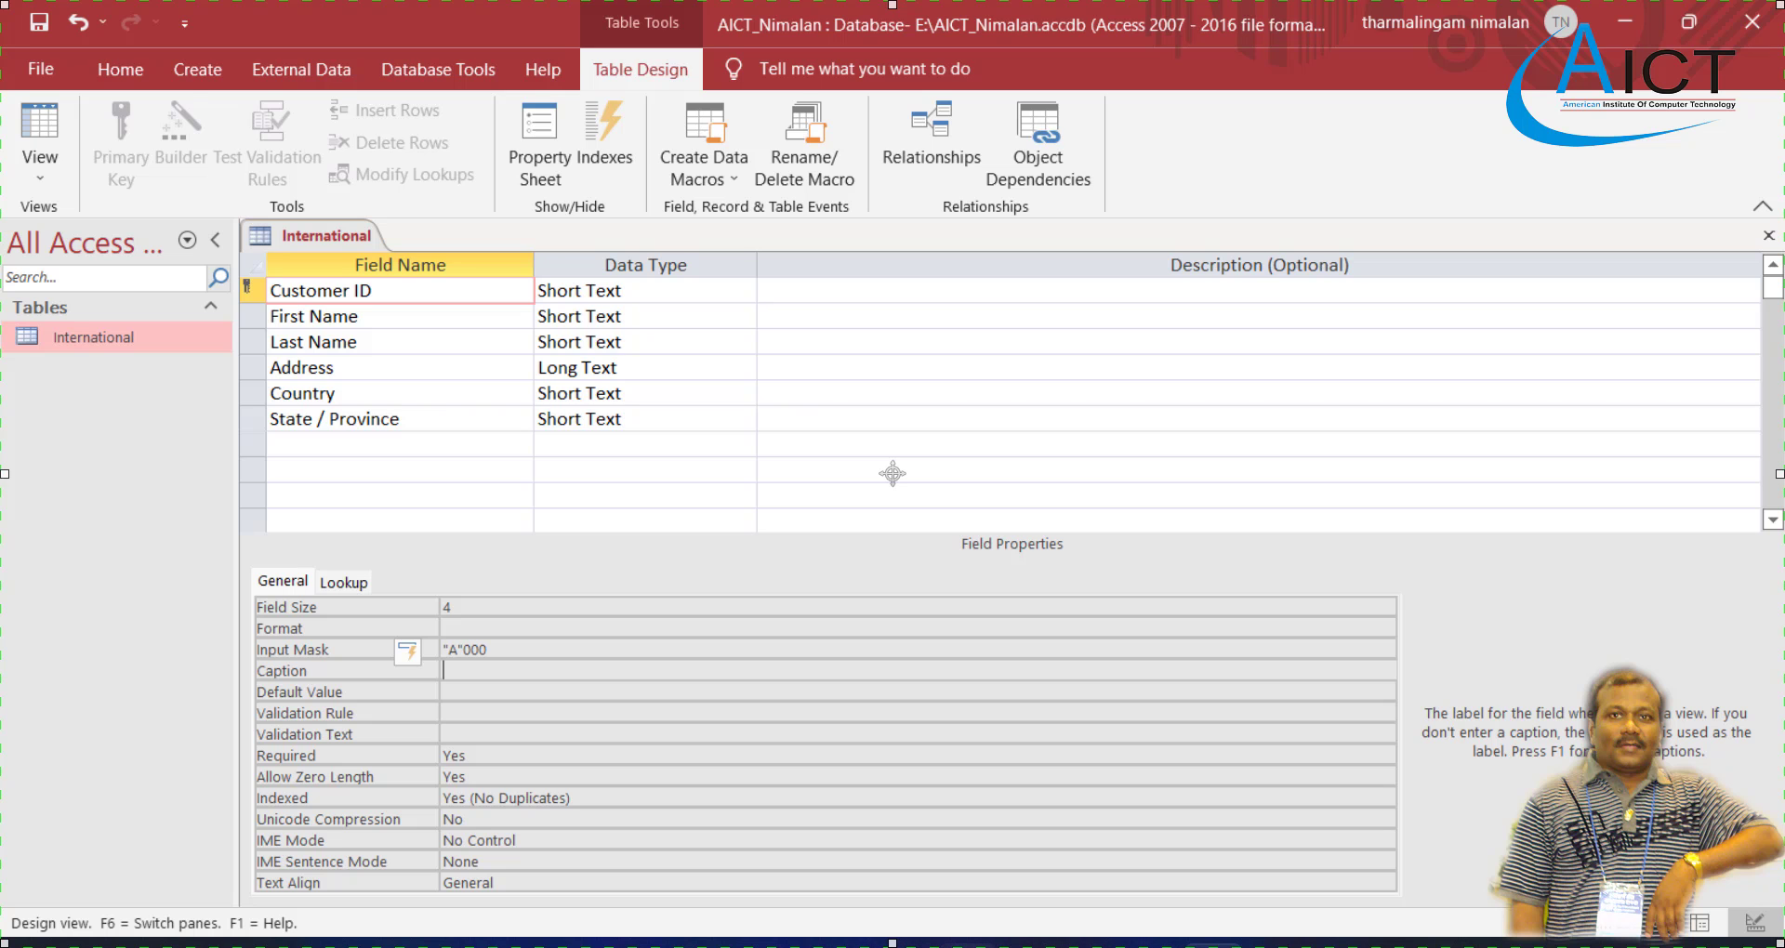
Switch to Exercise1.pdf to read the validation rule and validation text required for Country, then return to Access
key(alt+Tab)
scroll(391, 678, down, 3)
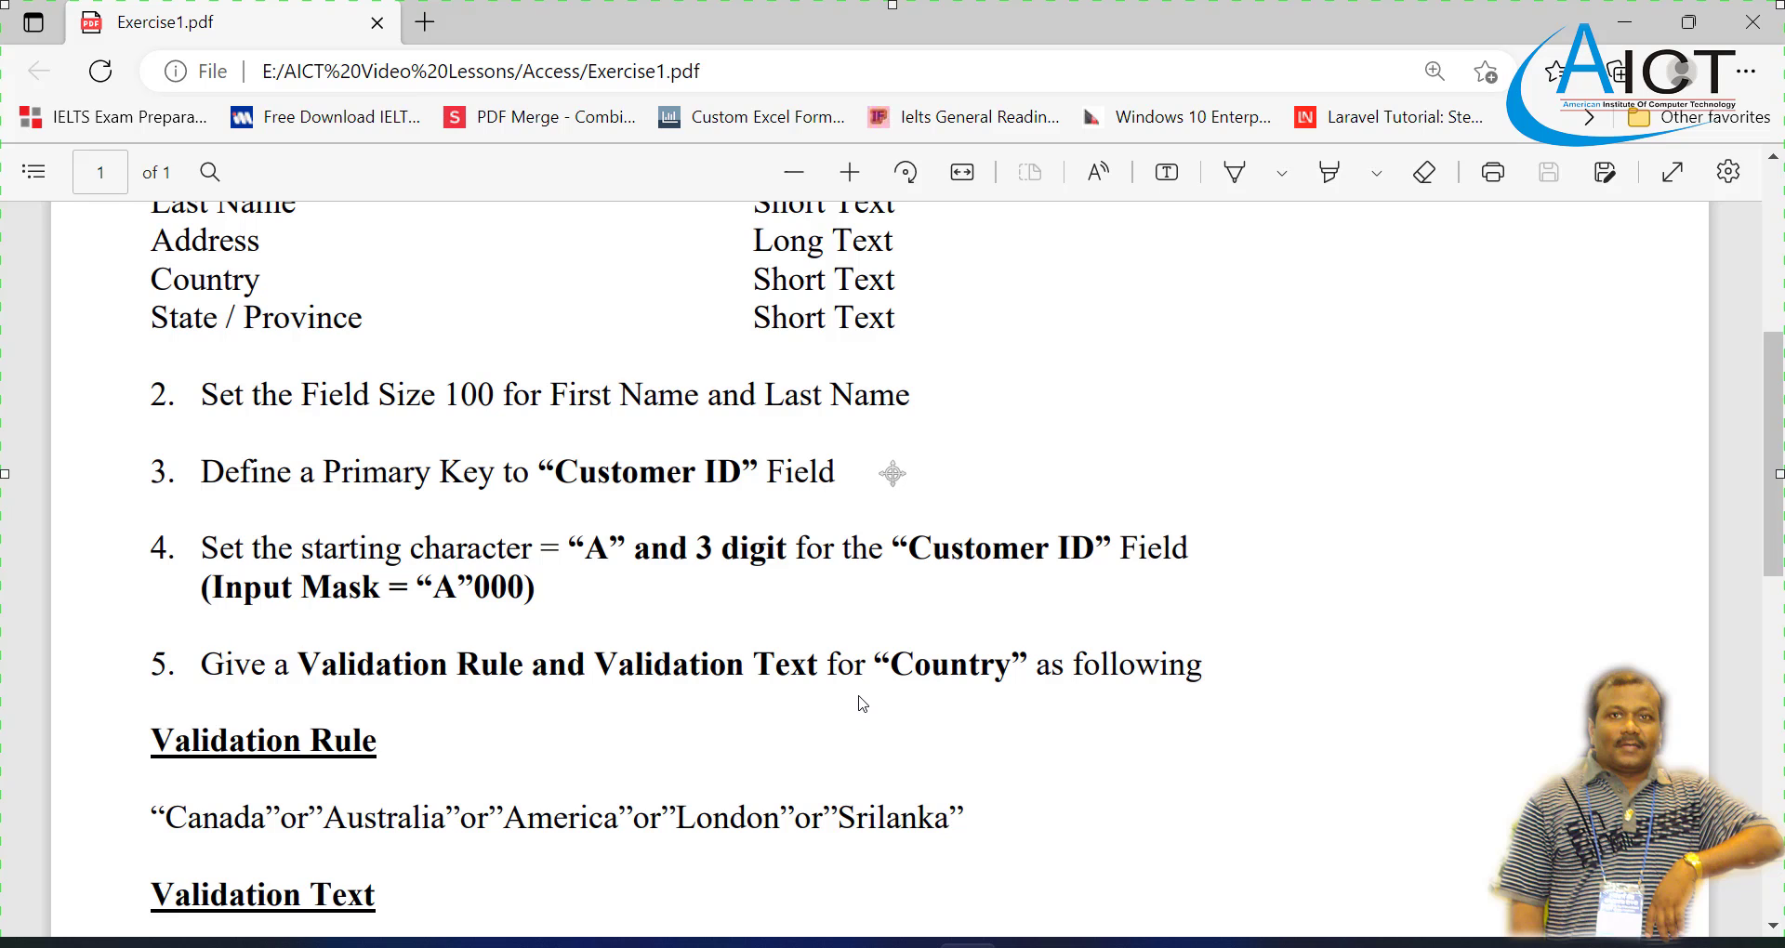
scroll(853, 654, down, 3)
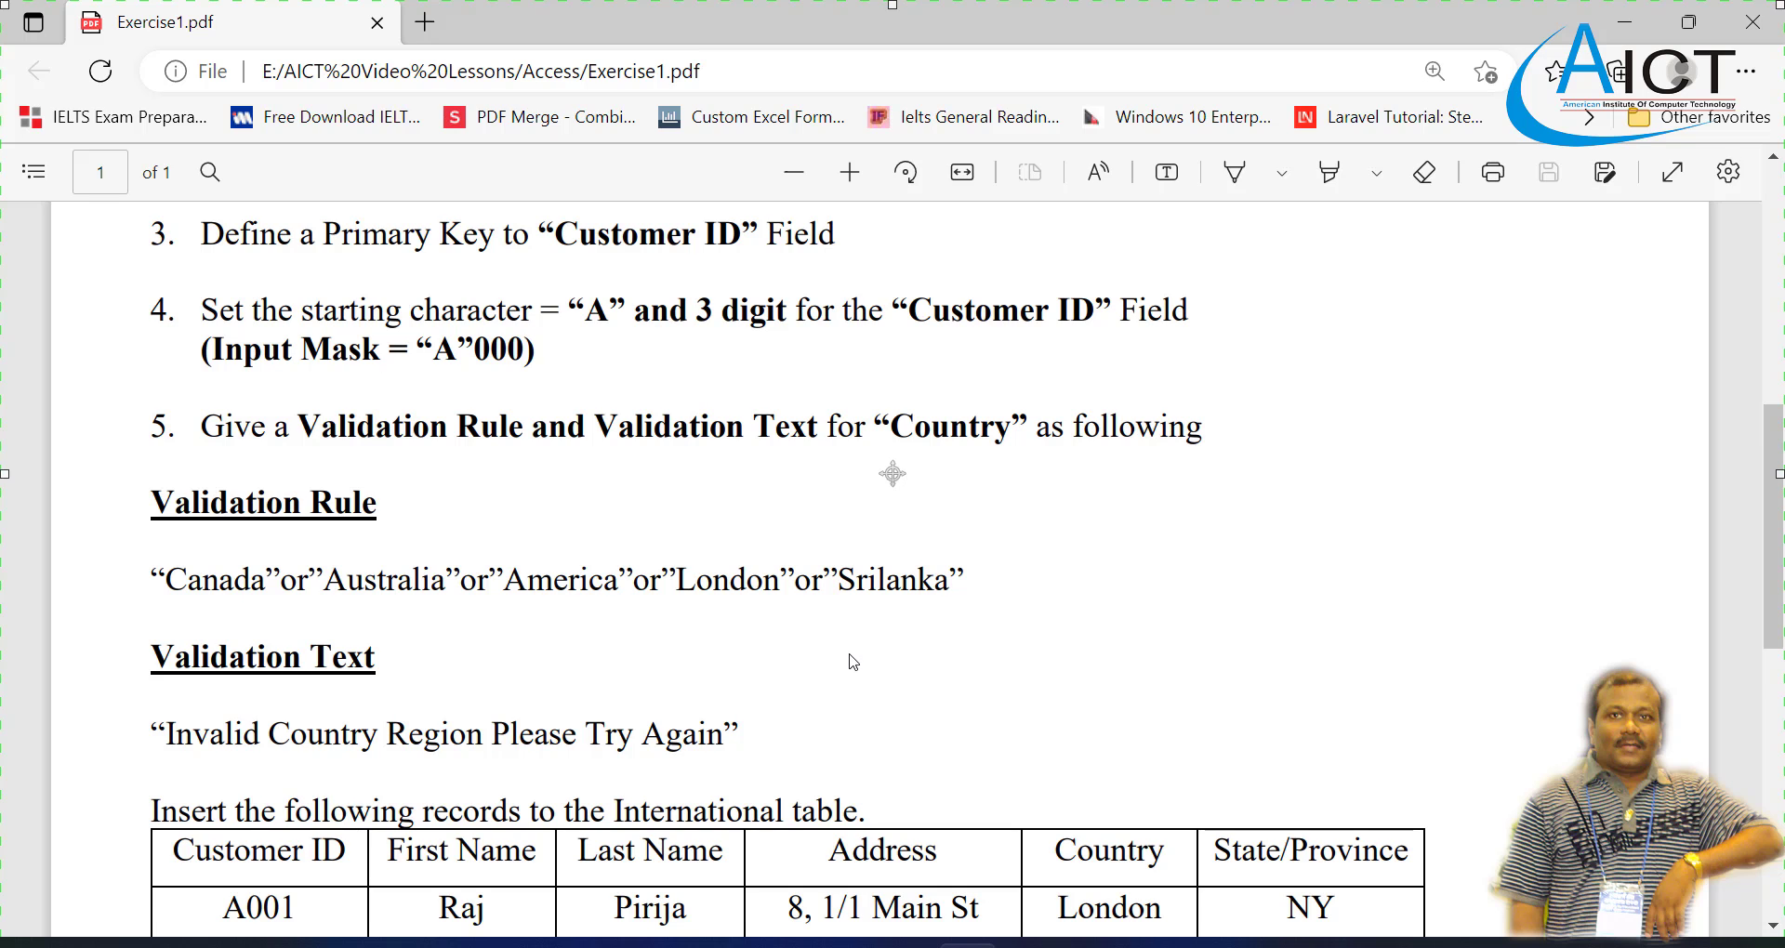
scroll(854, 662, down, 1)
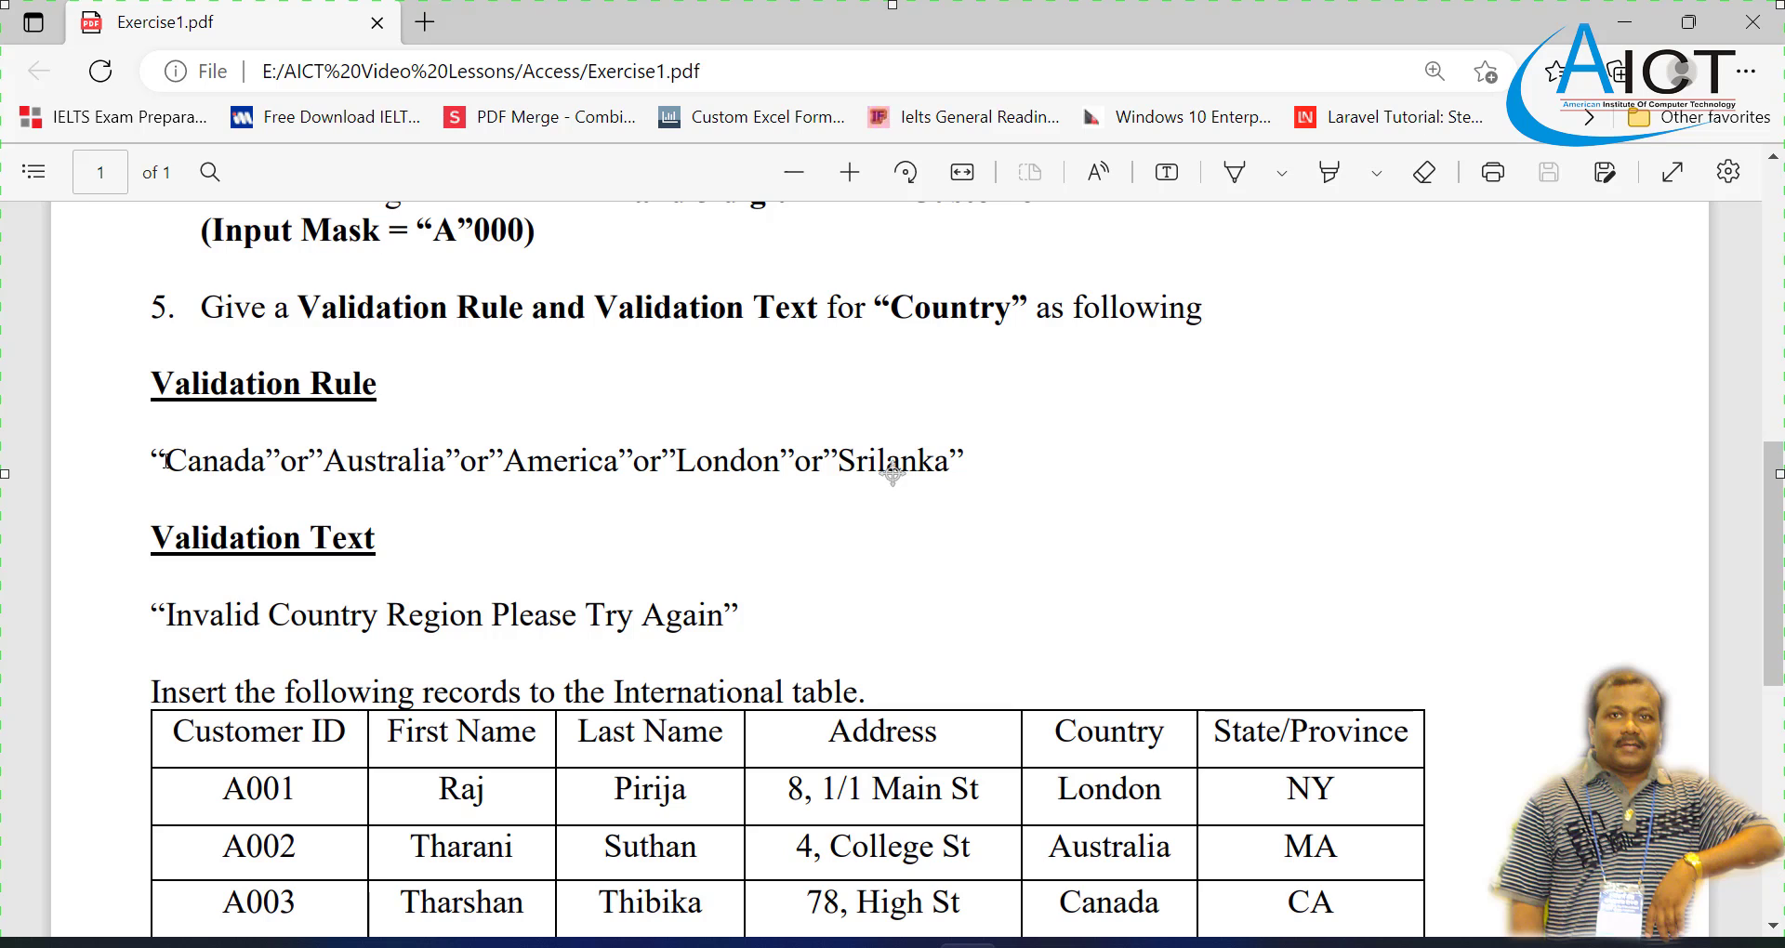
drag(165, 461, 990, 468)
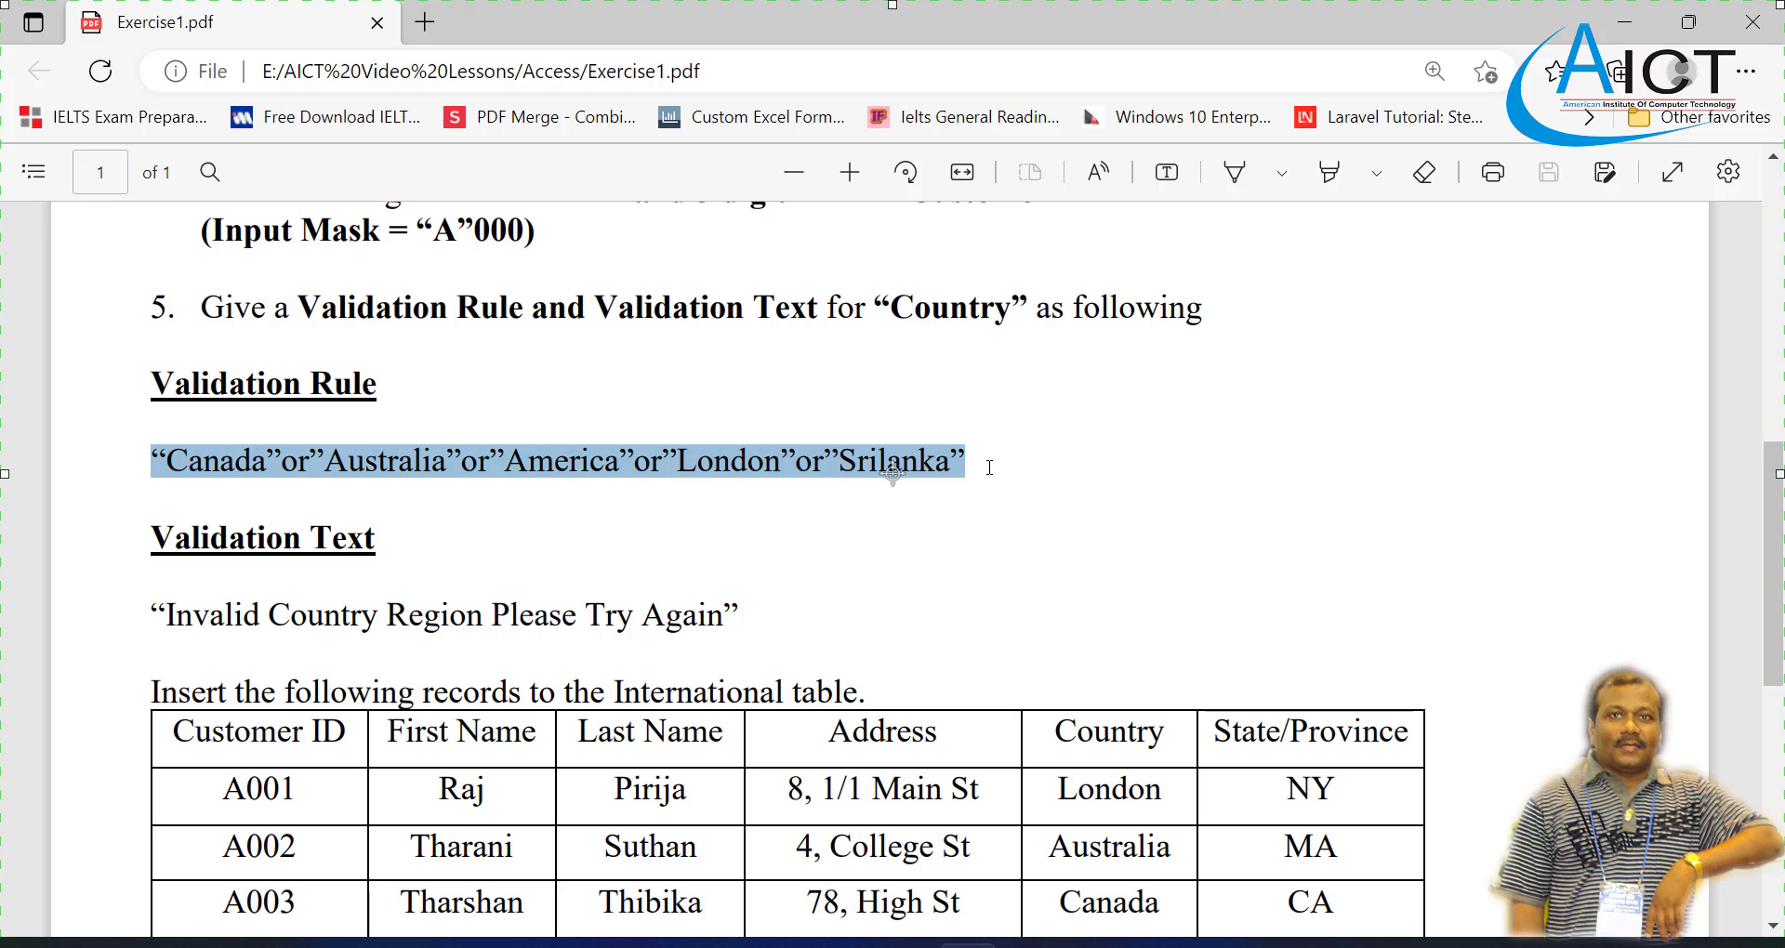
click(856, 562)
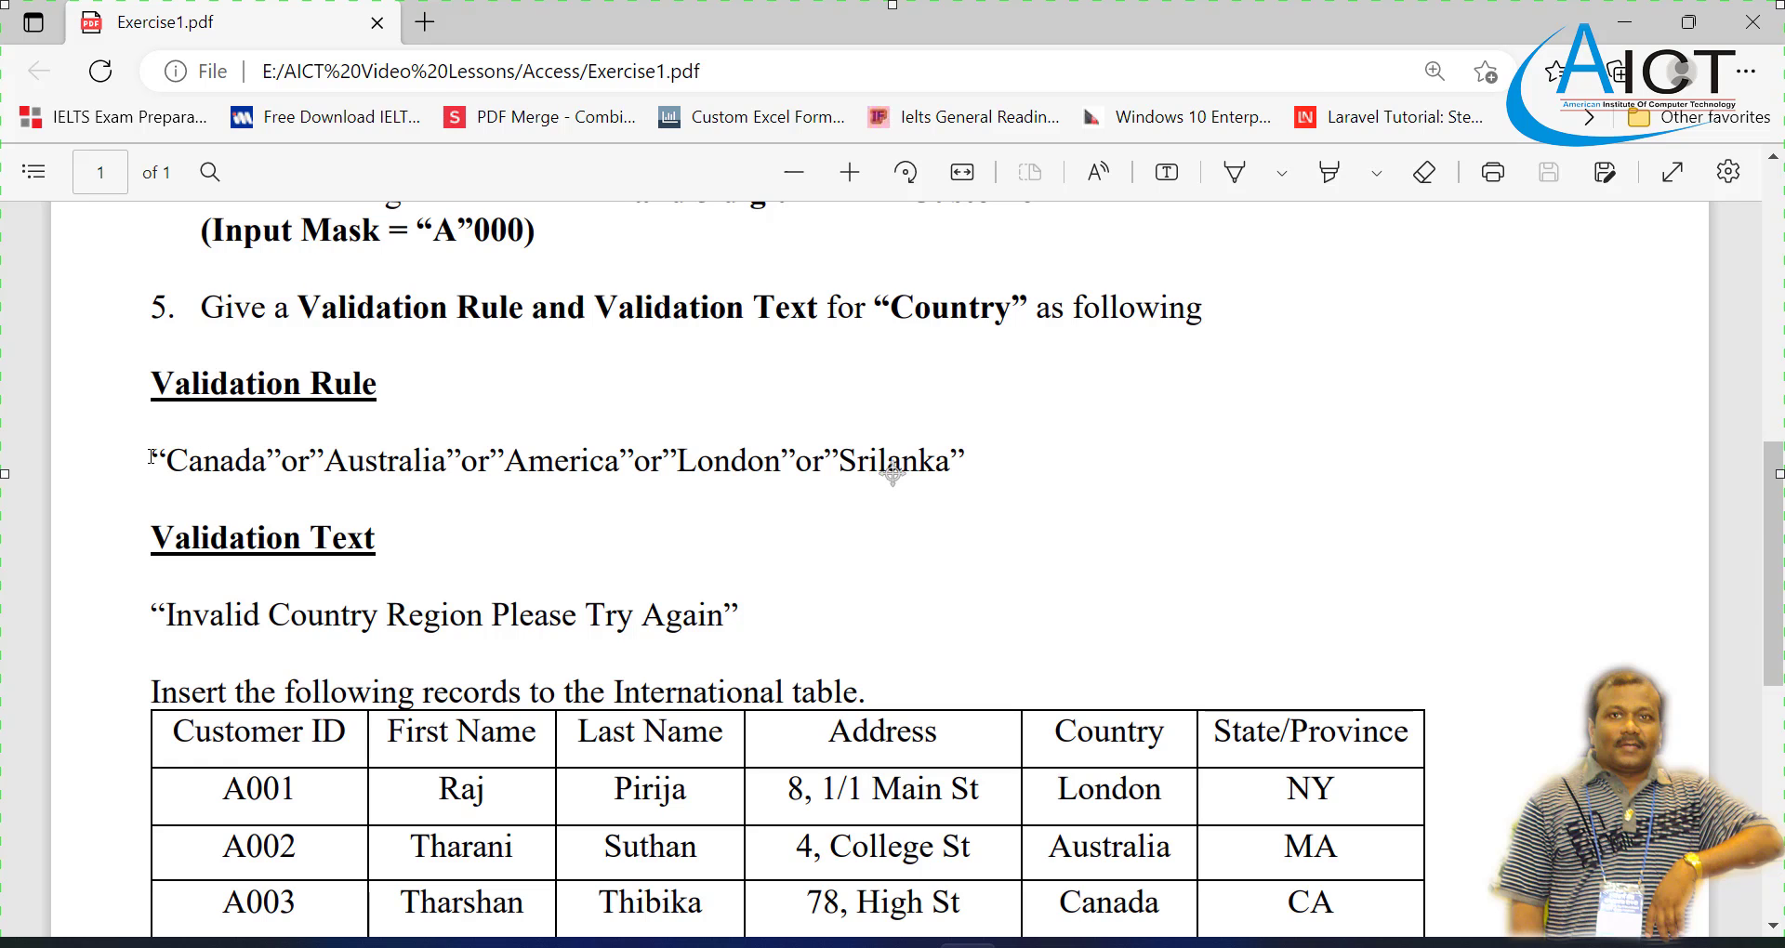
click(1214, 942)
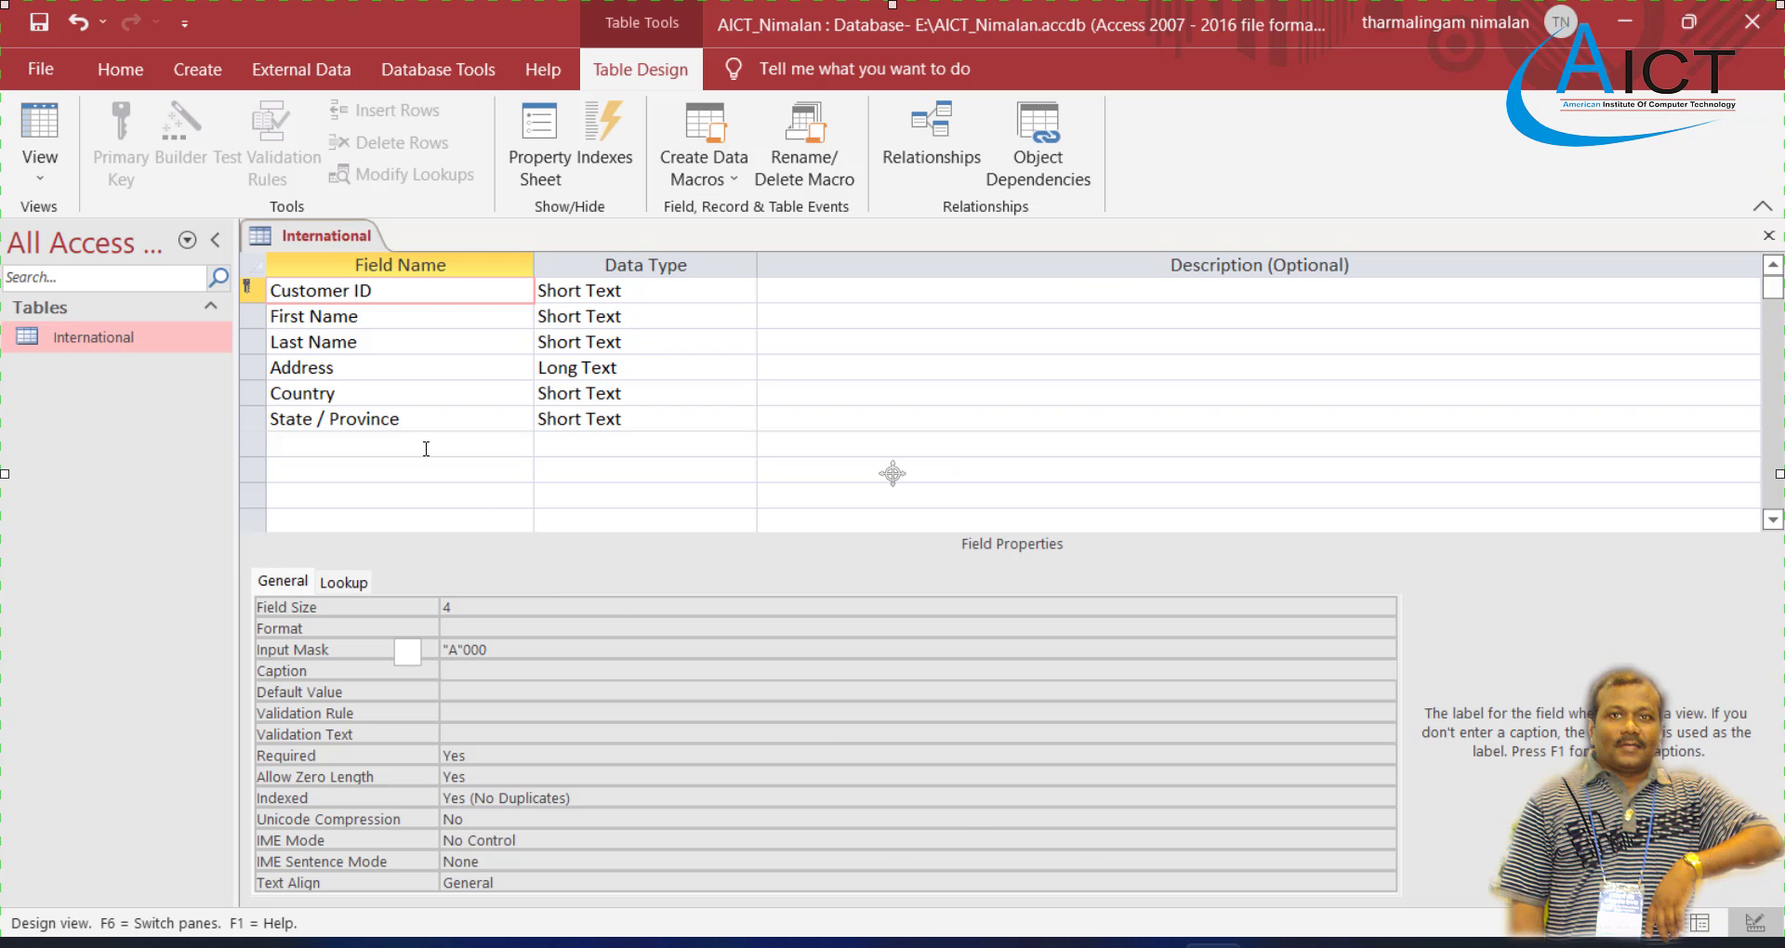
text(Is)
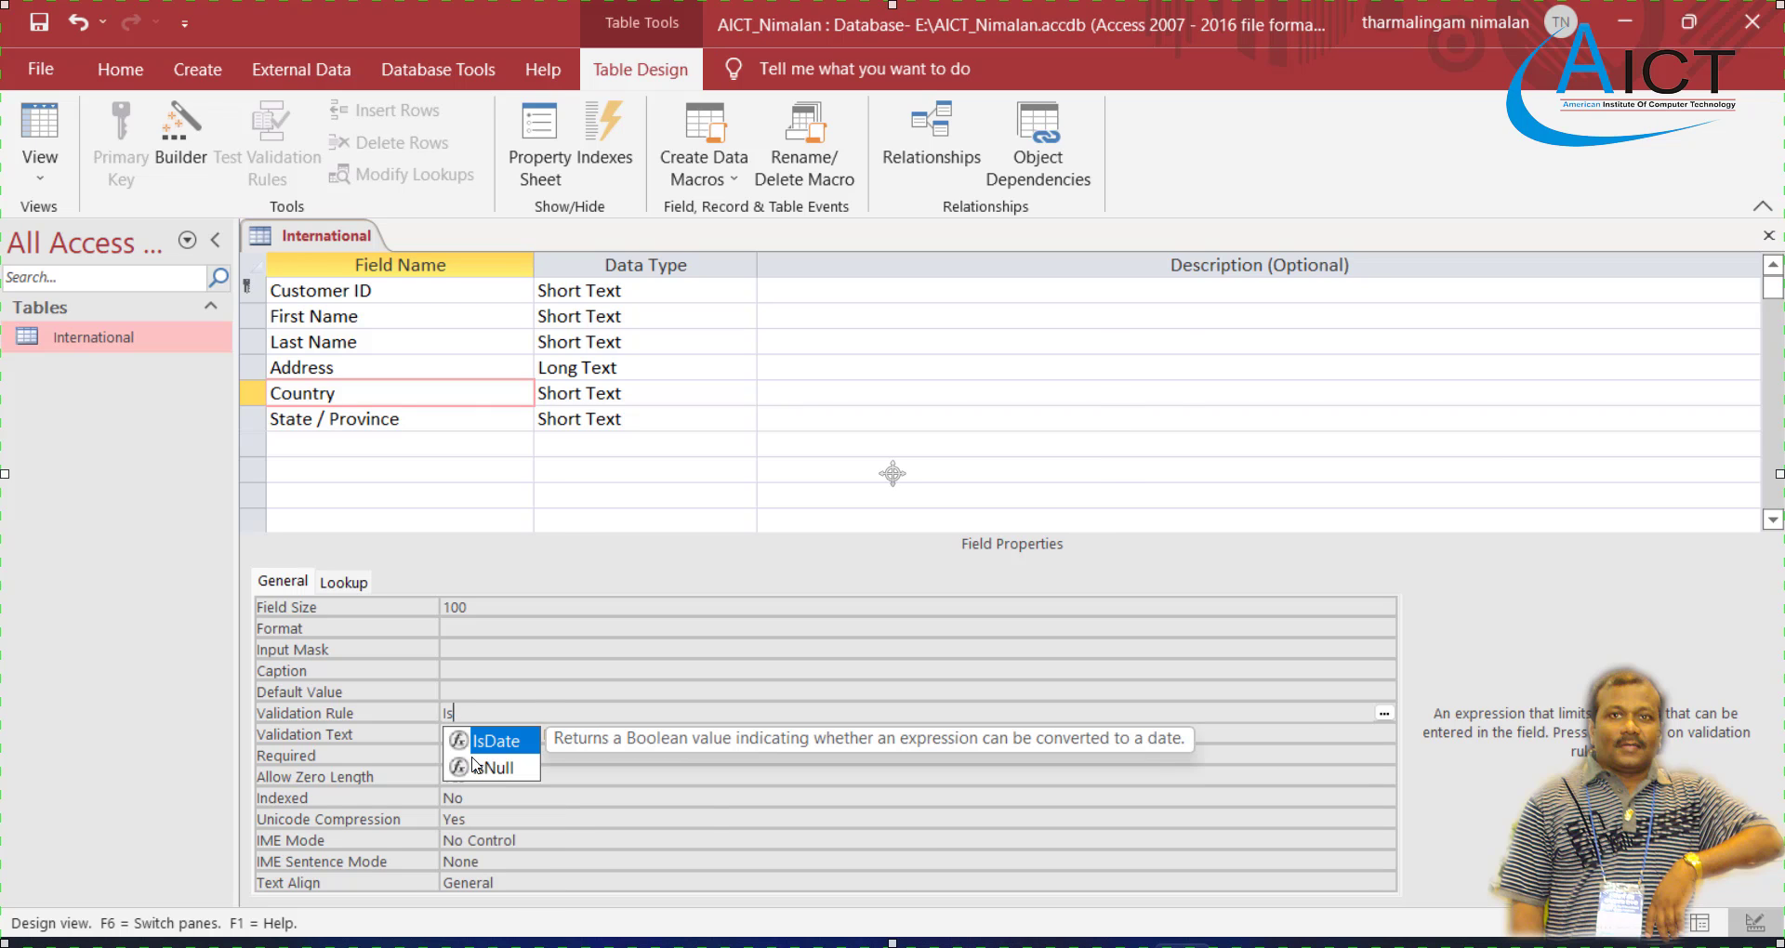
double_click(503, 770)
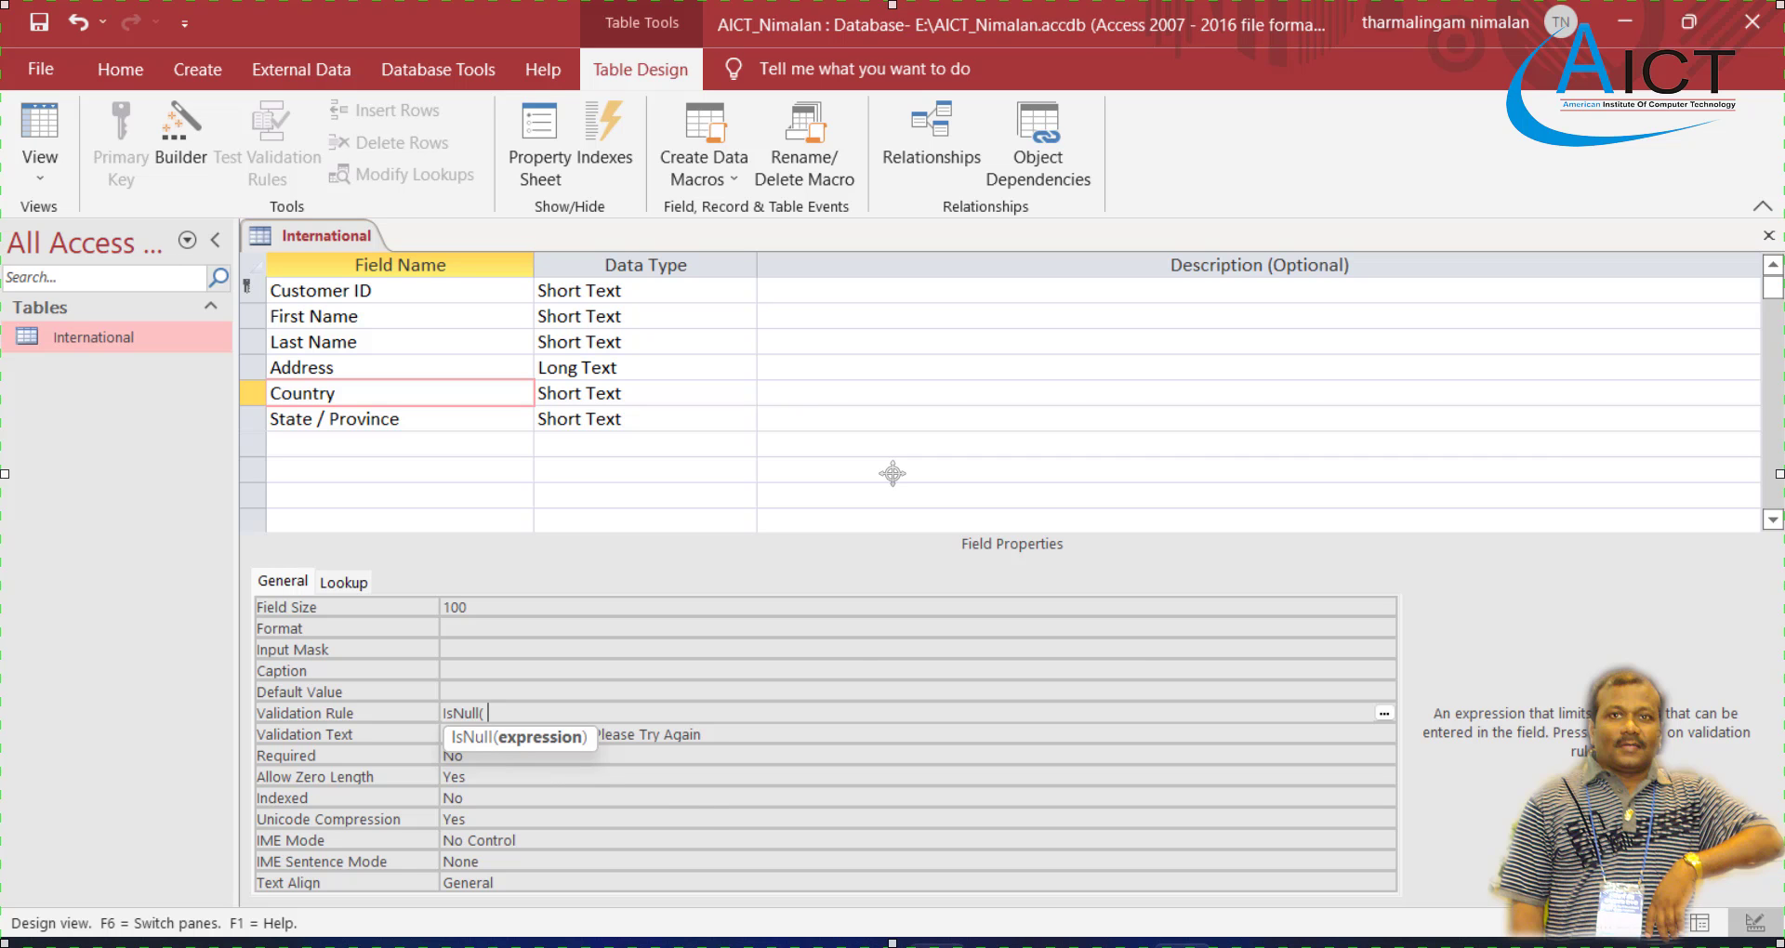
key(BackSpace)
key(BackSpace)
key(BackSpace)
key(BackSpace)
key(BackSpace)
key(BackSpace)
key(BackSpace)
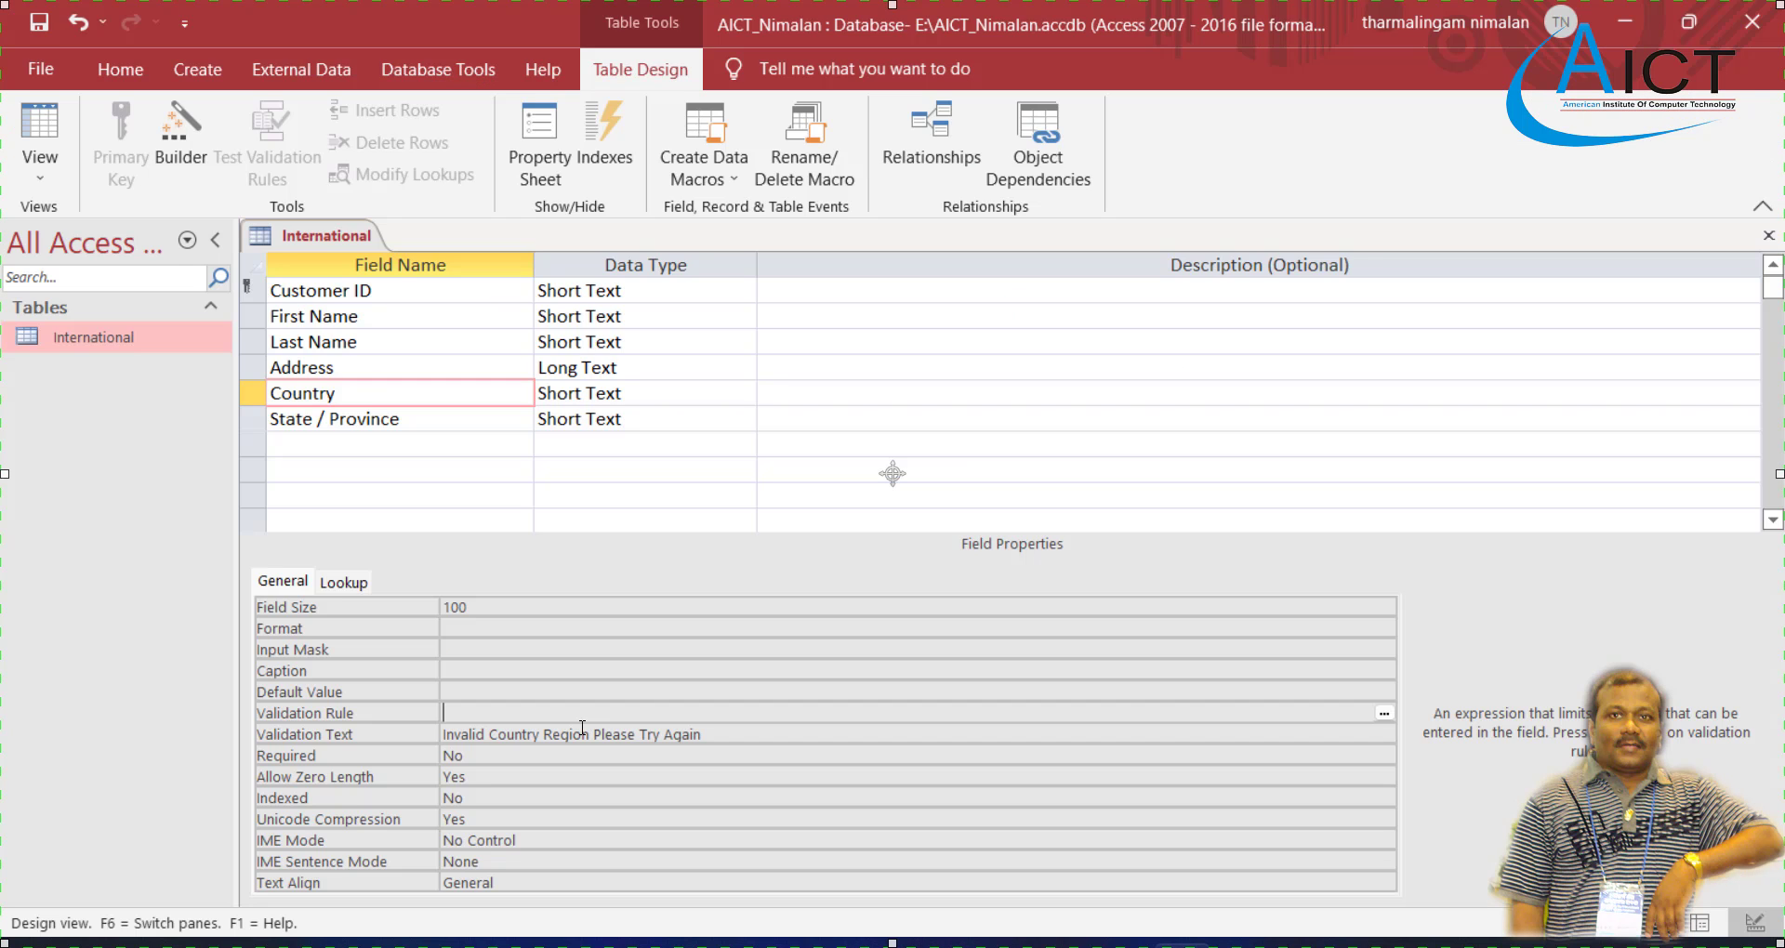
Try a Country validation rule made of Isnull OR followed by the quoted country list copied from Exercise1.pdf
text(Is)
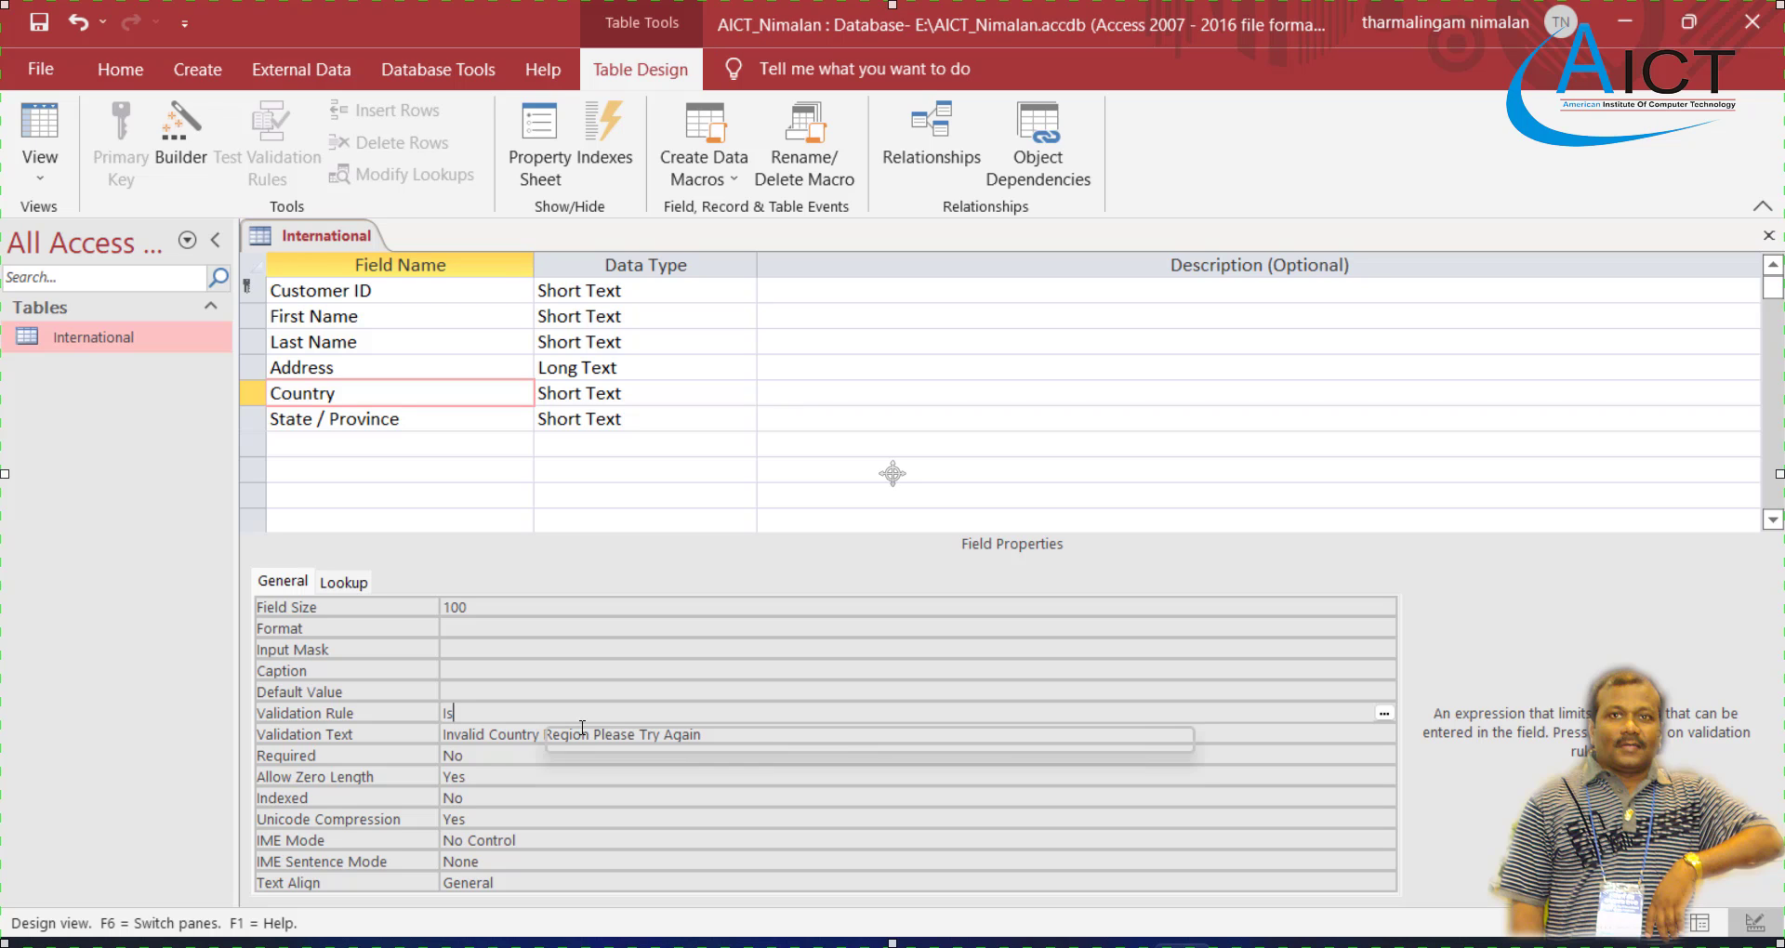
text(null)
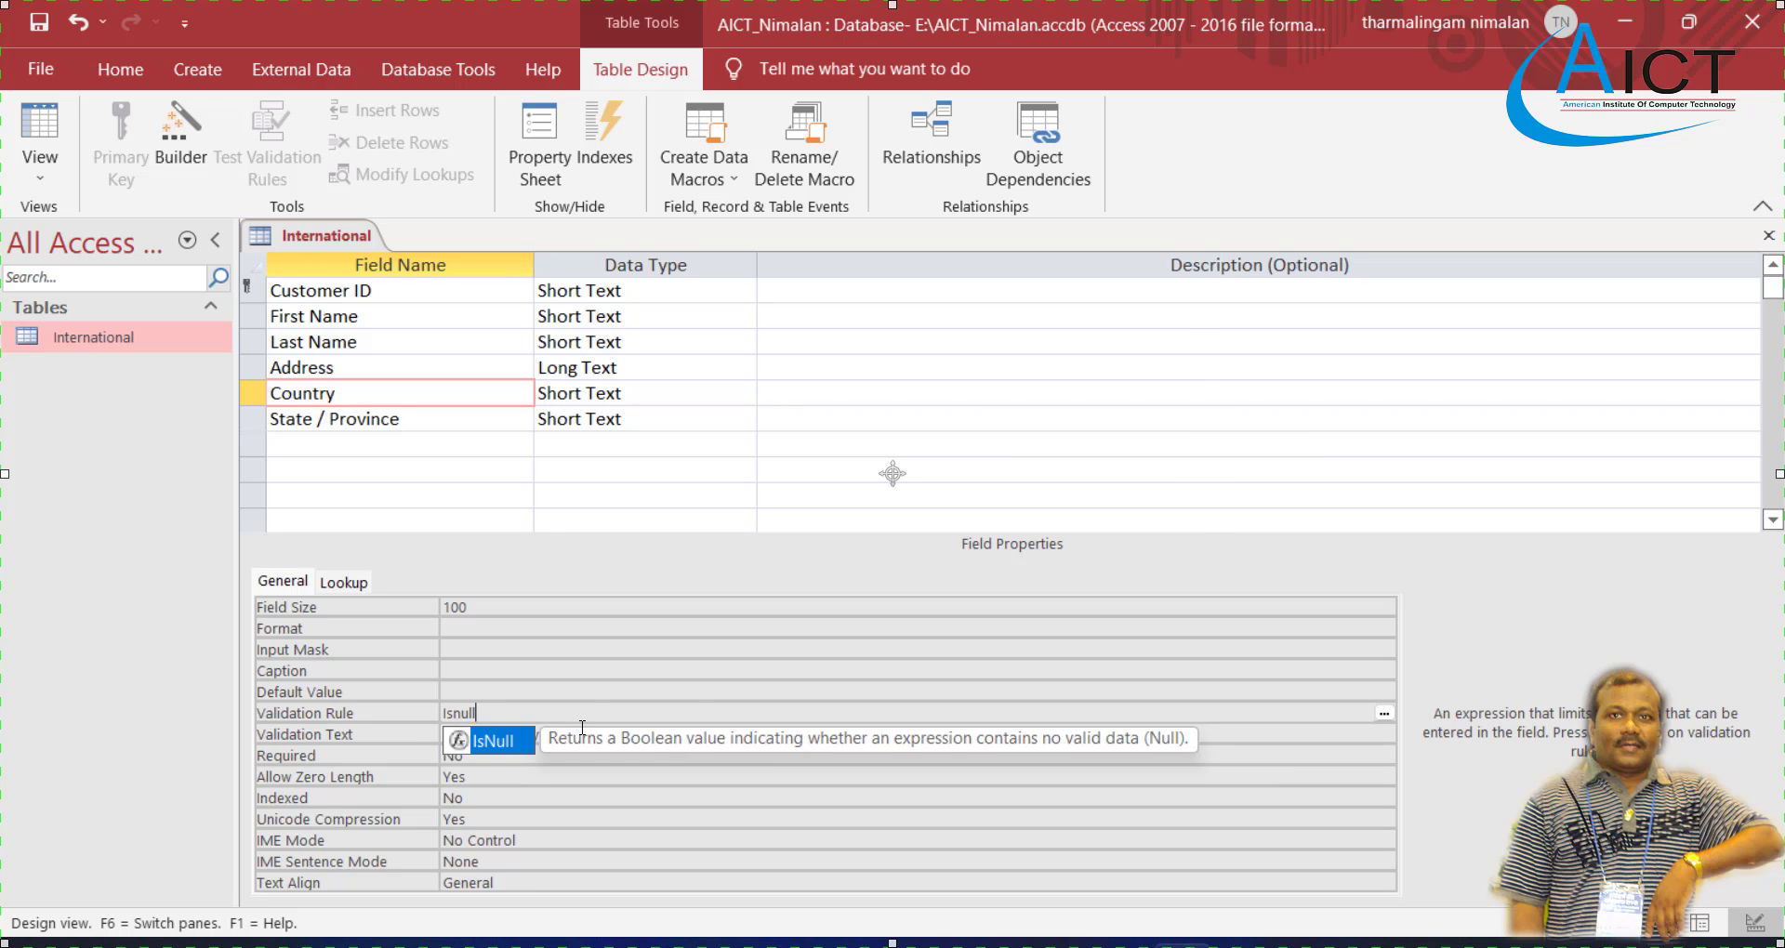
text( OR)
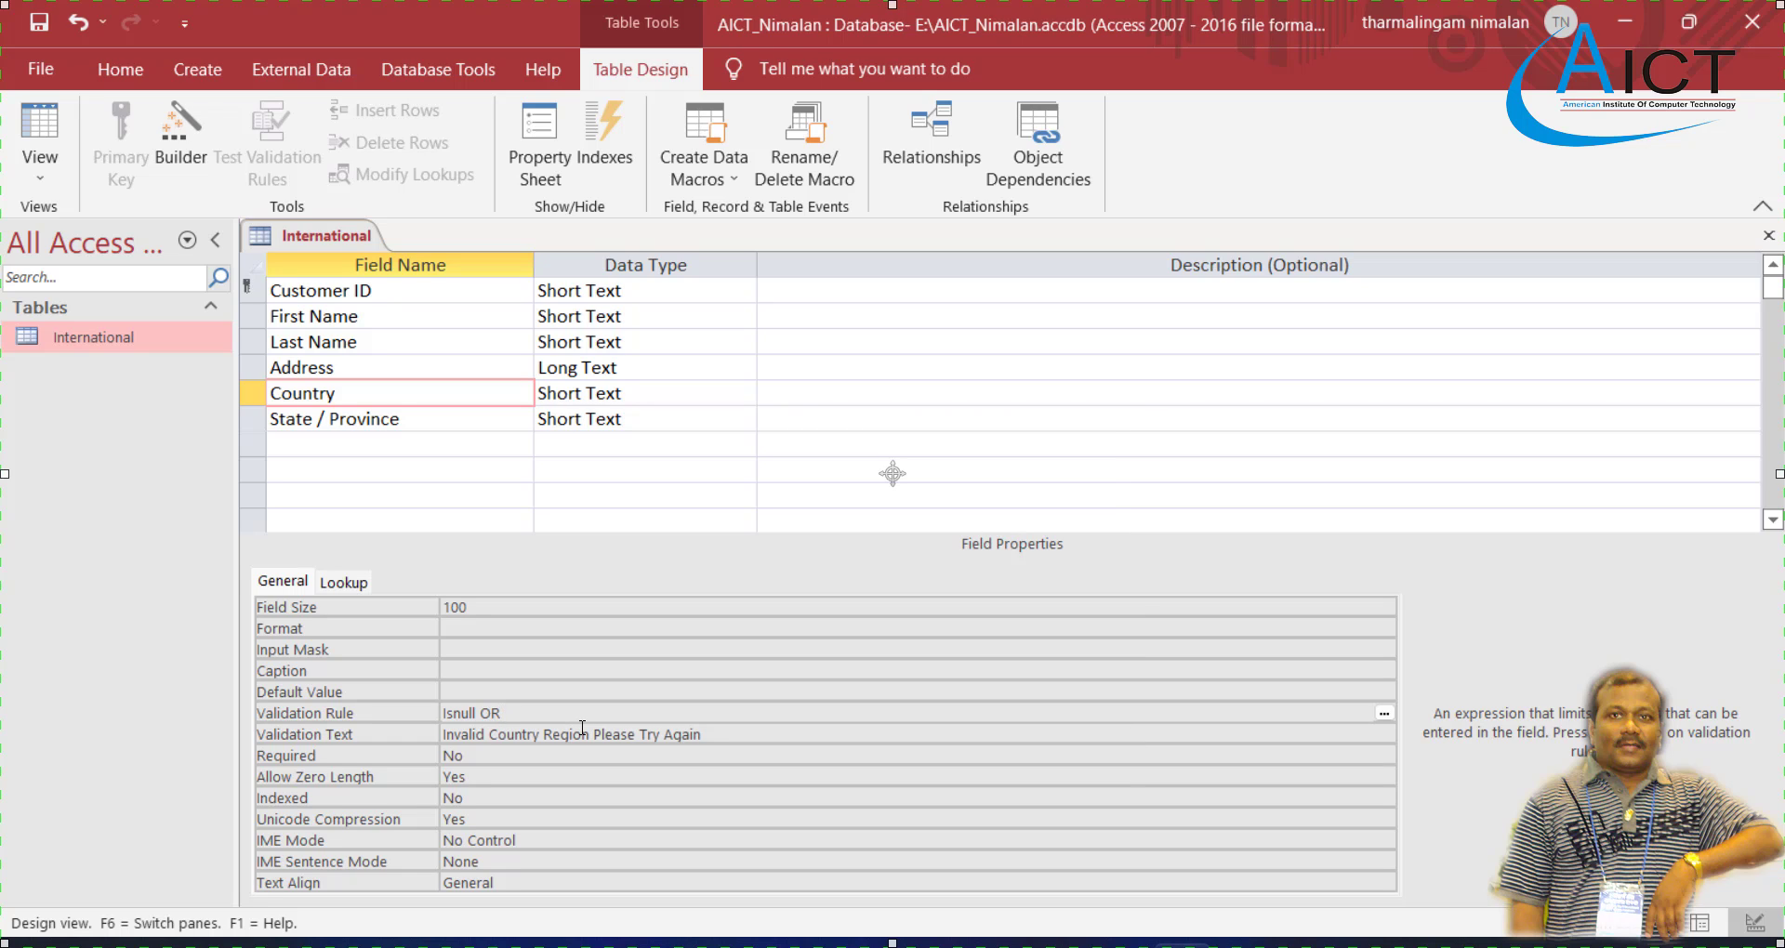
text( ")
key(alt+Tab)
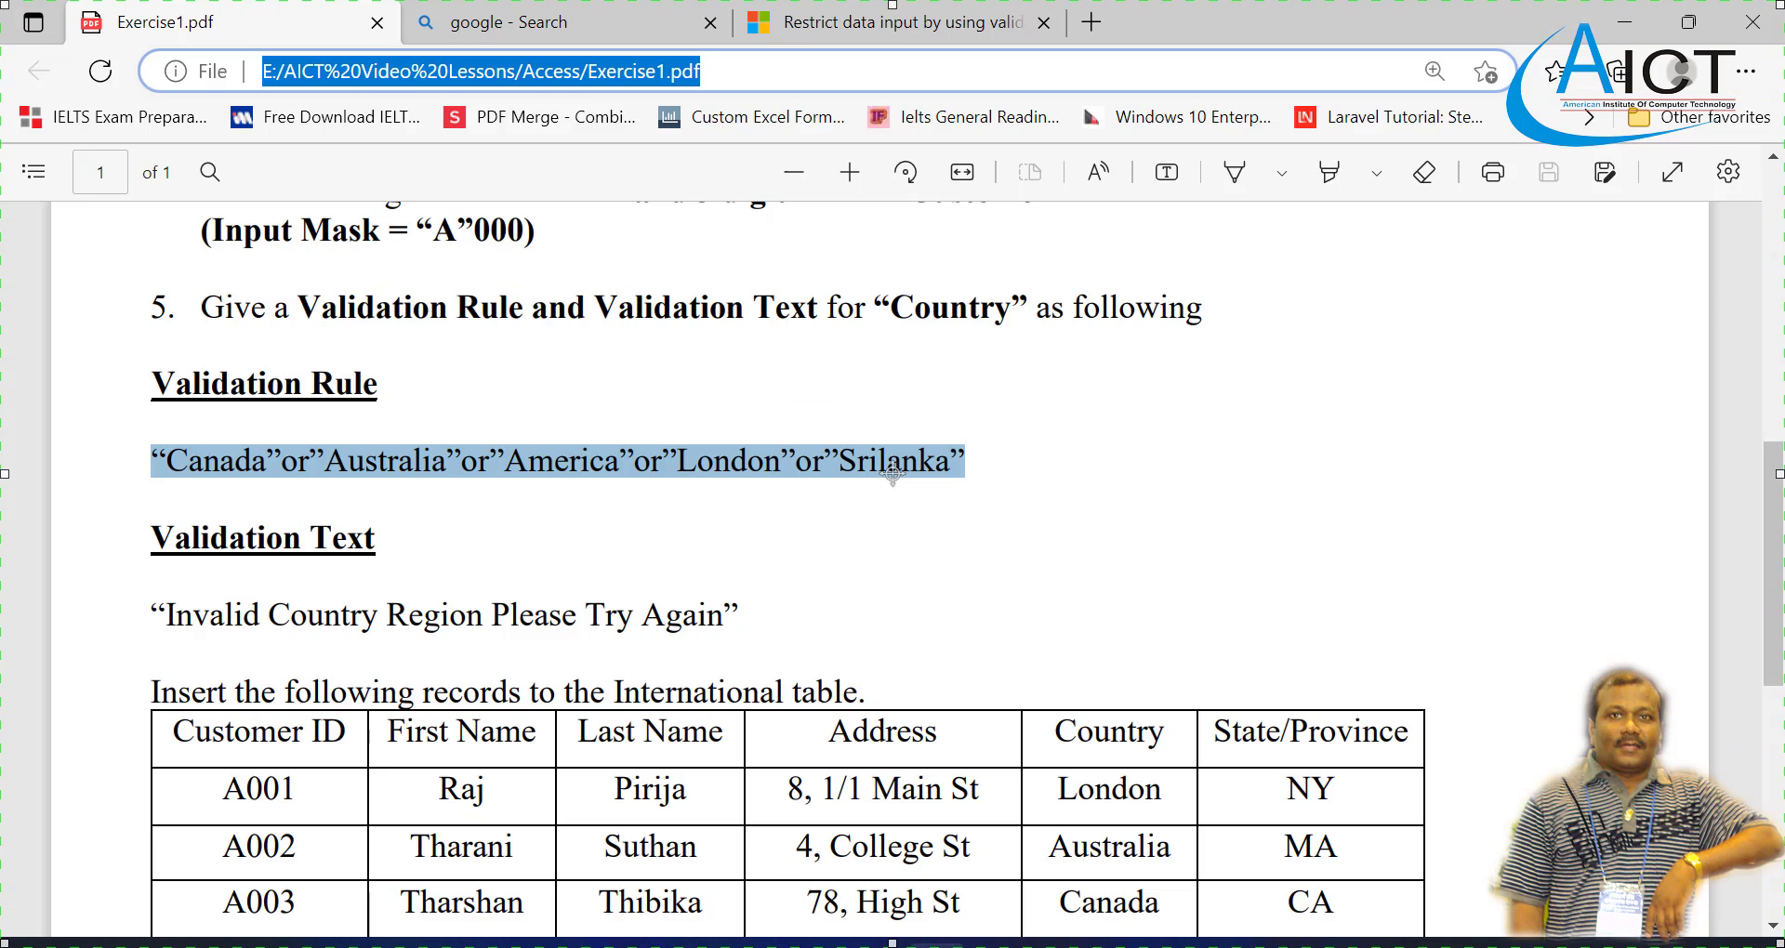
key(ctrl+c)
key(alt+Tab)
key(ctrl+v)
key(BackSpace)
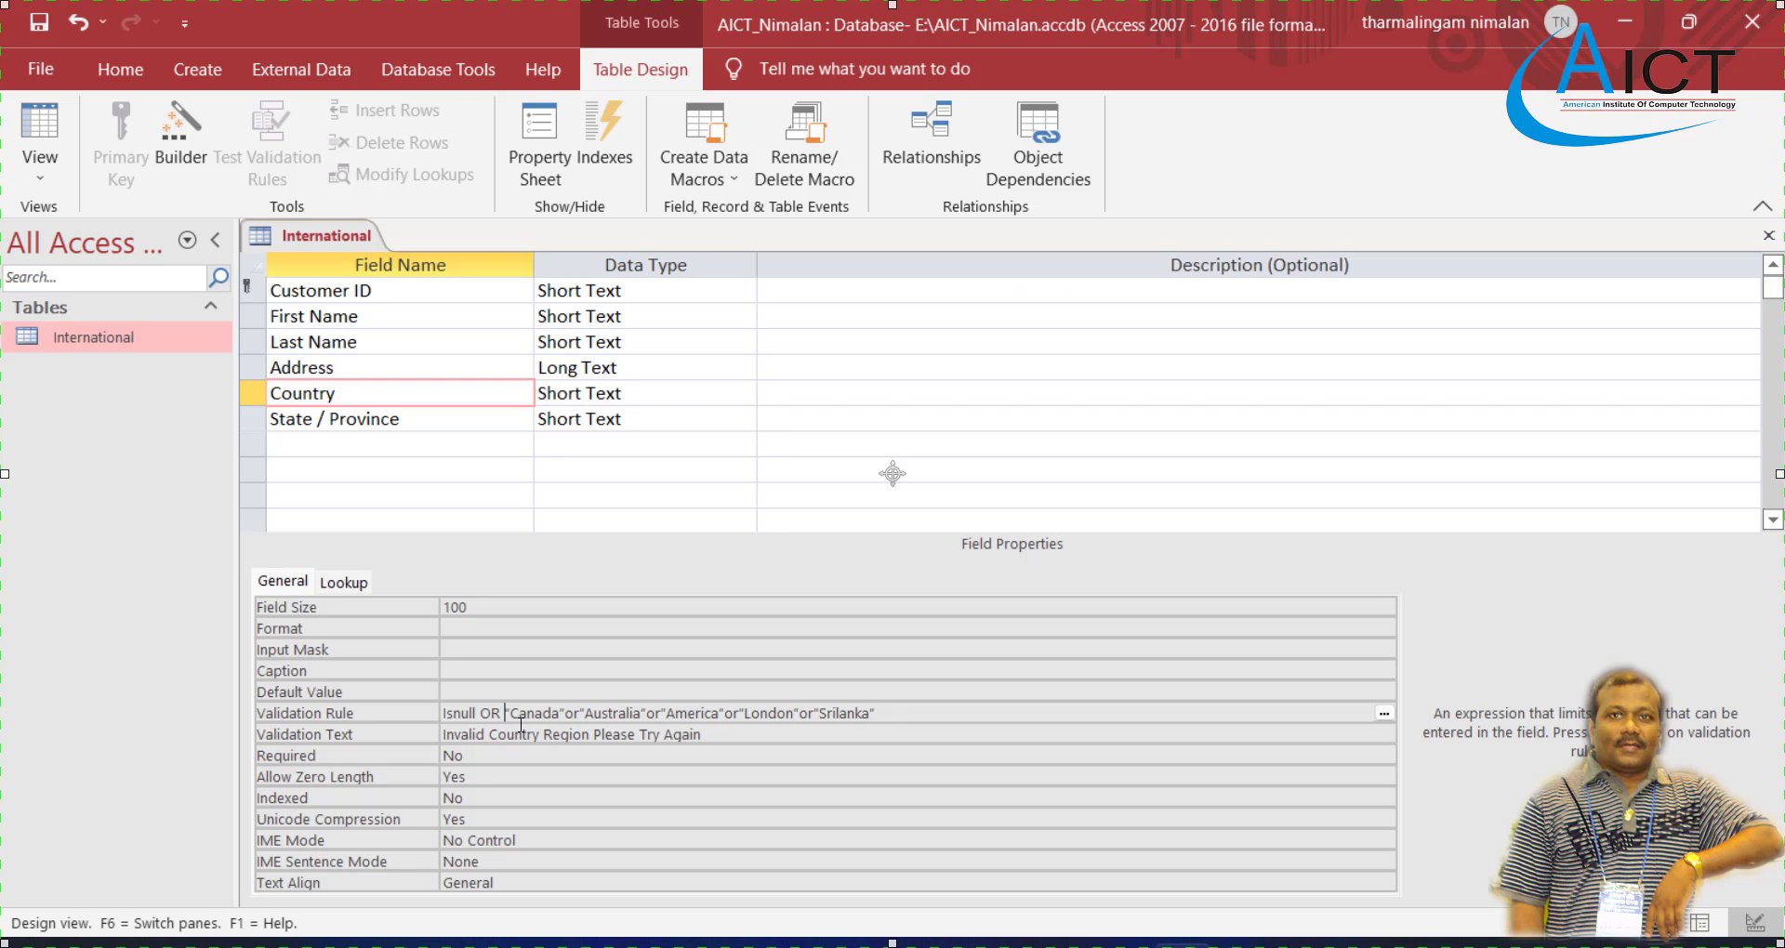
Replace the Country field's validation rule with Is Null OR "Canada"or"Australia"or"America"or"London"or"Srilanka", reusing the copied country list
click(405, 703)
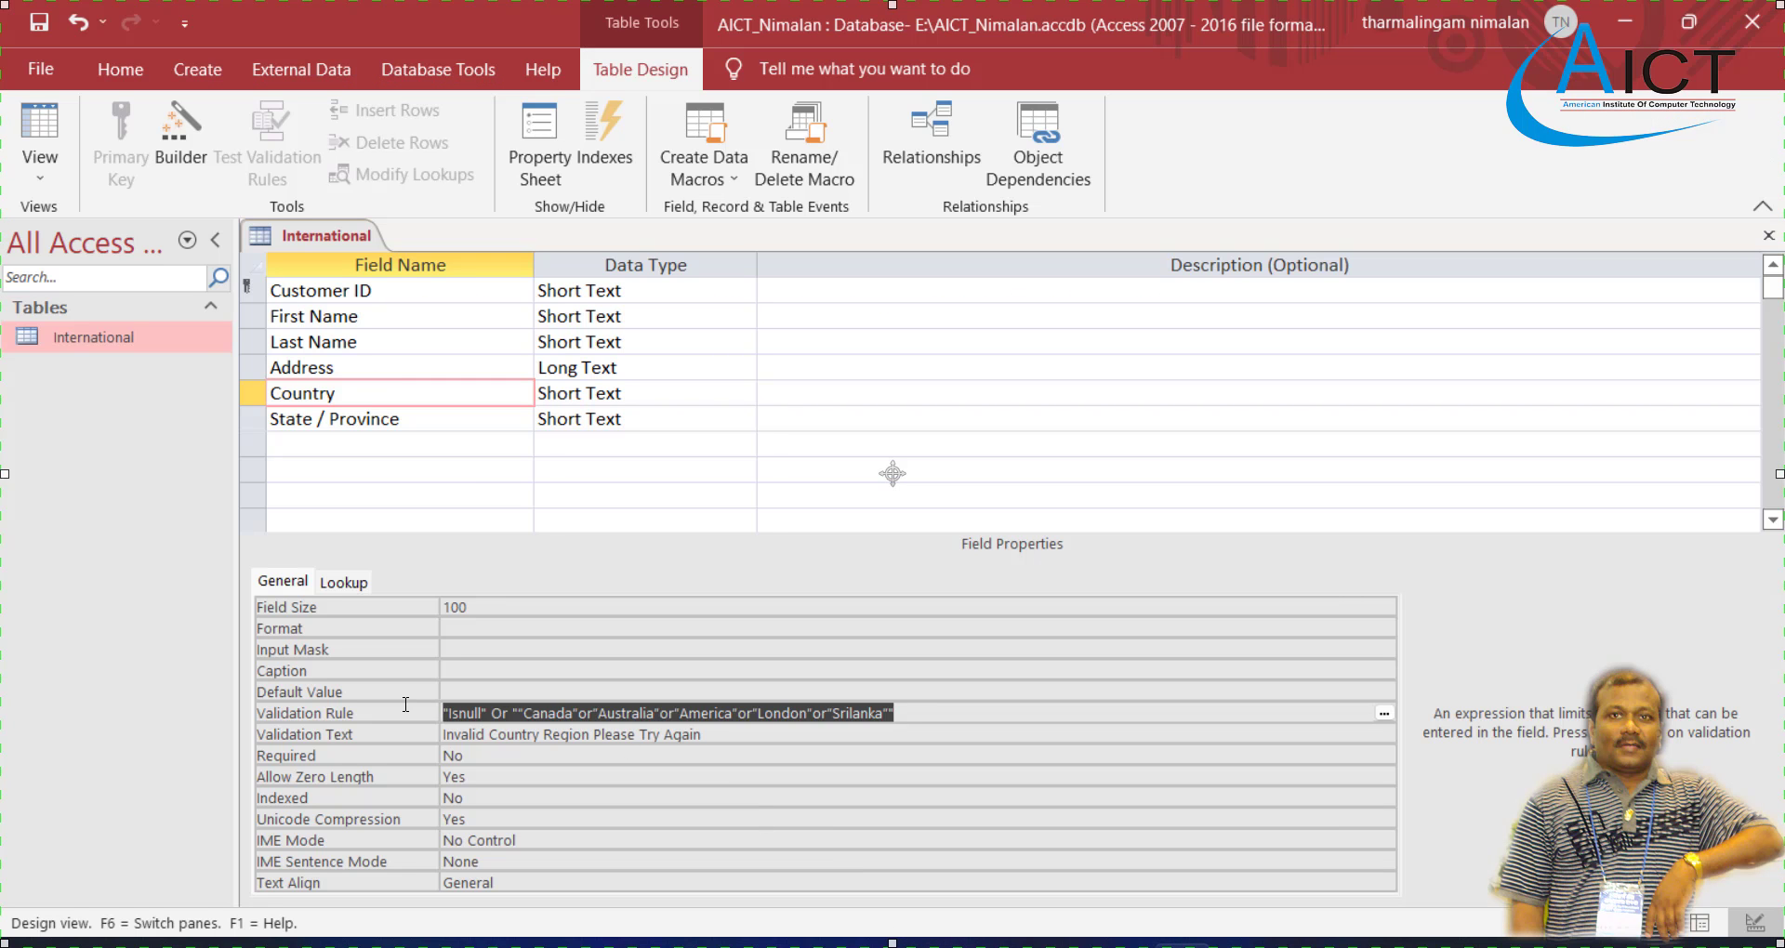
key(Delete)
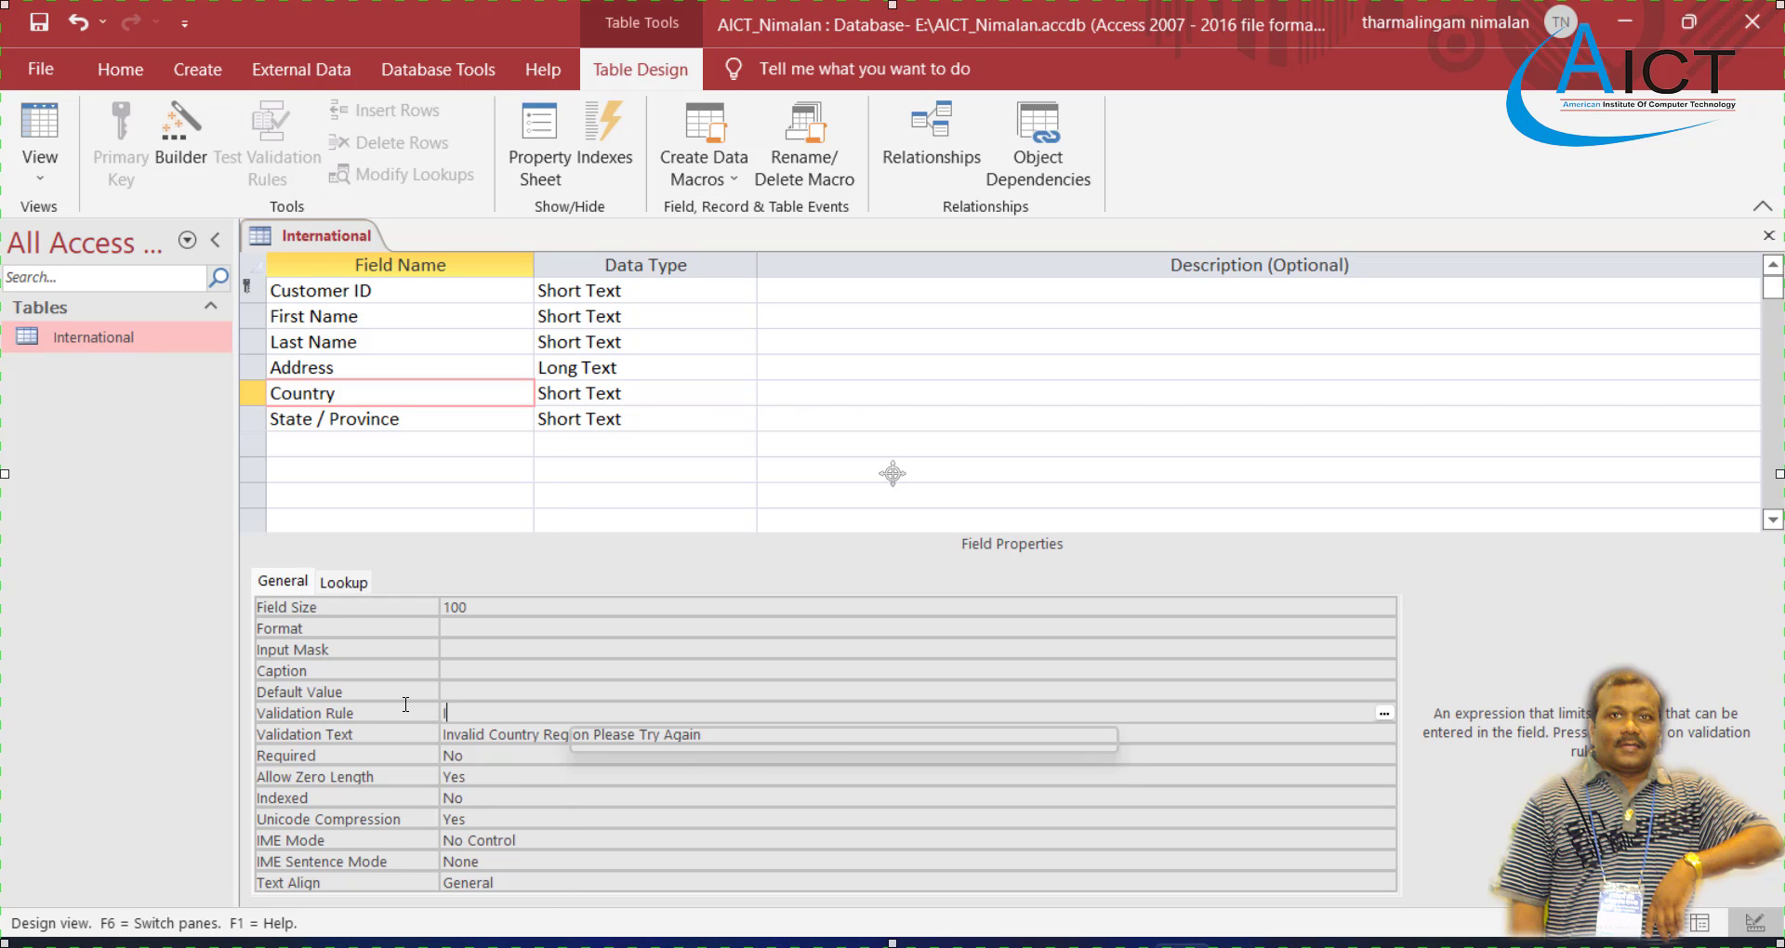
text(IS)
key(BackSpace)
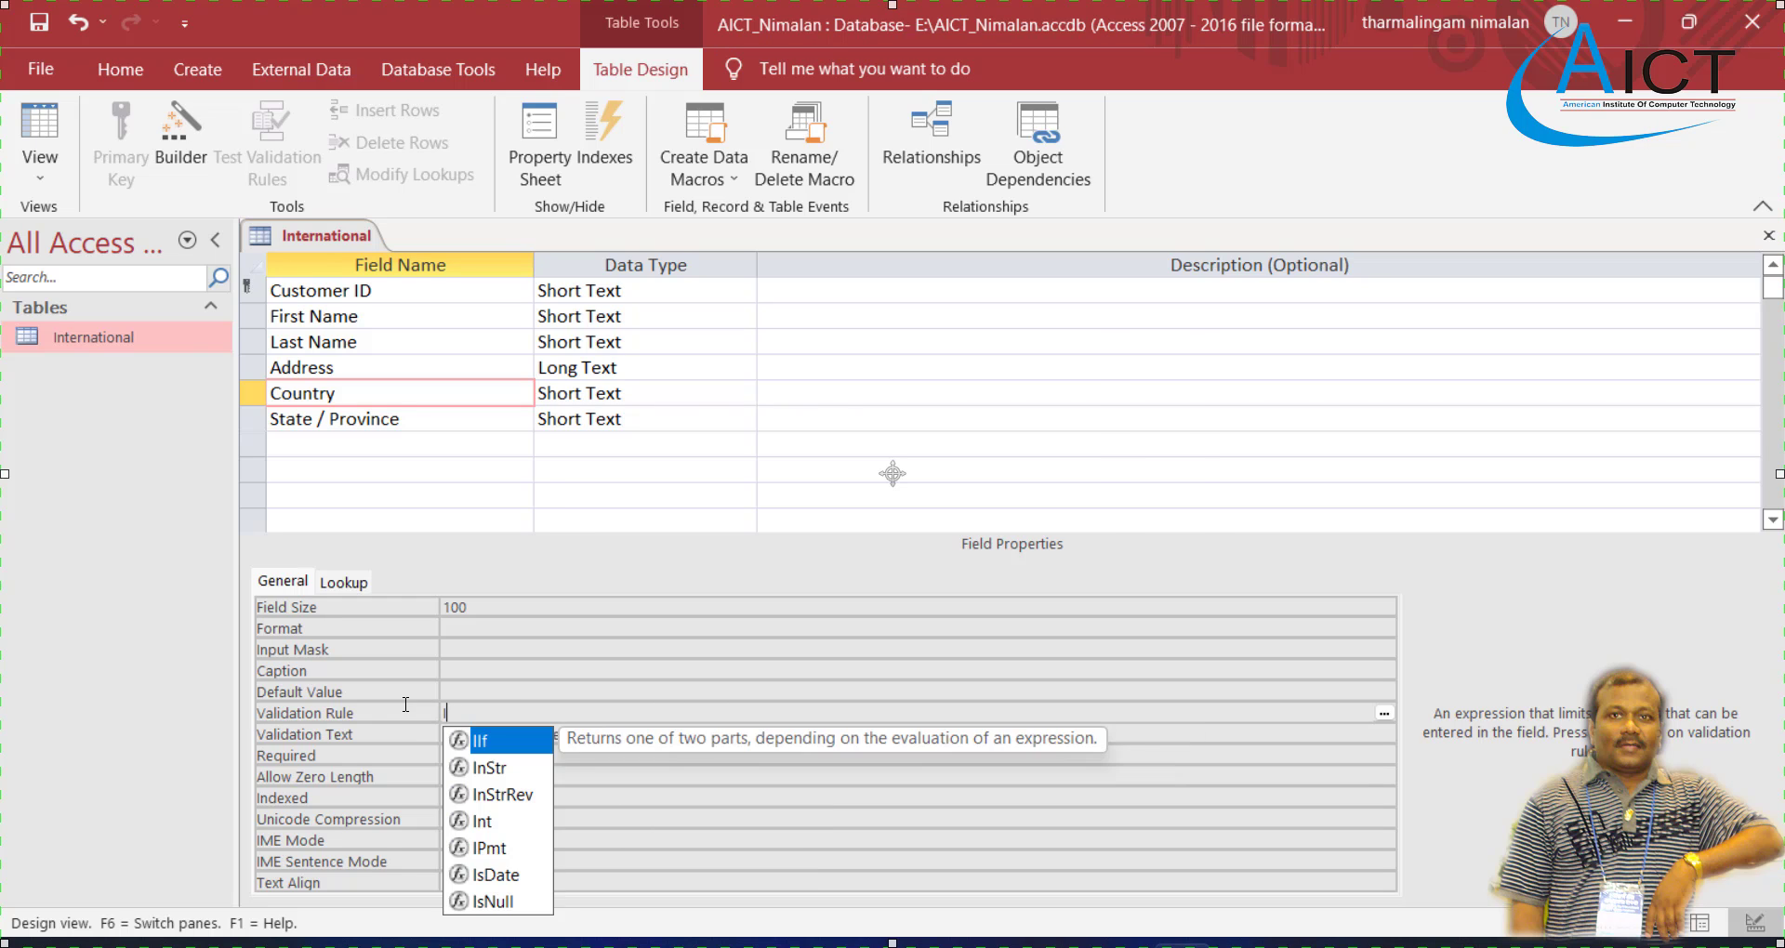
text(s Nu)
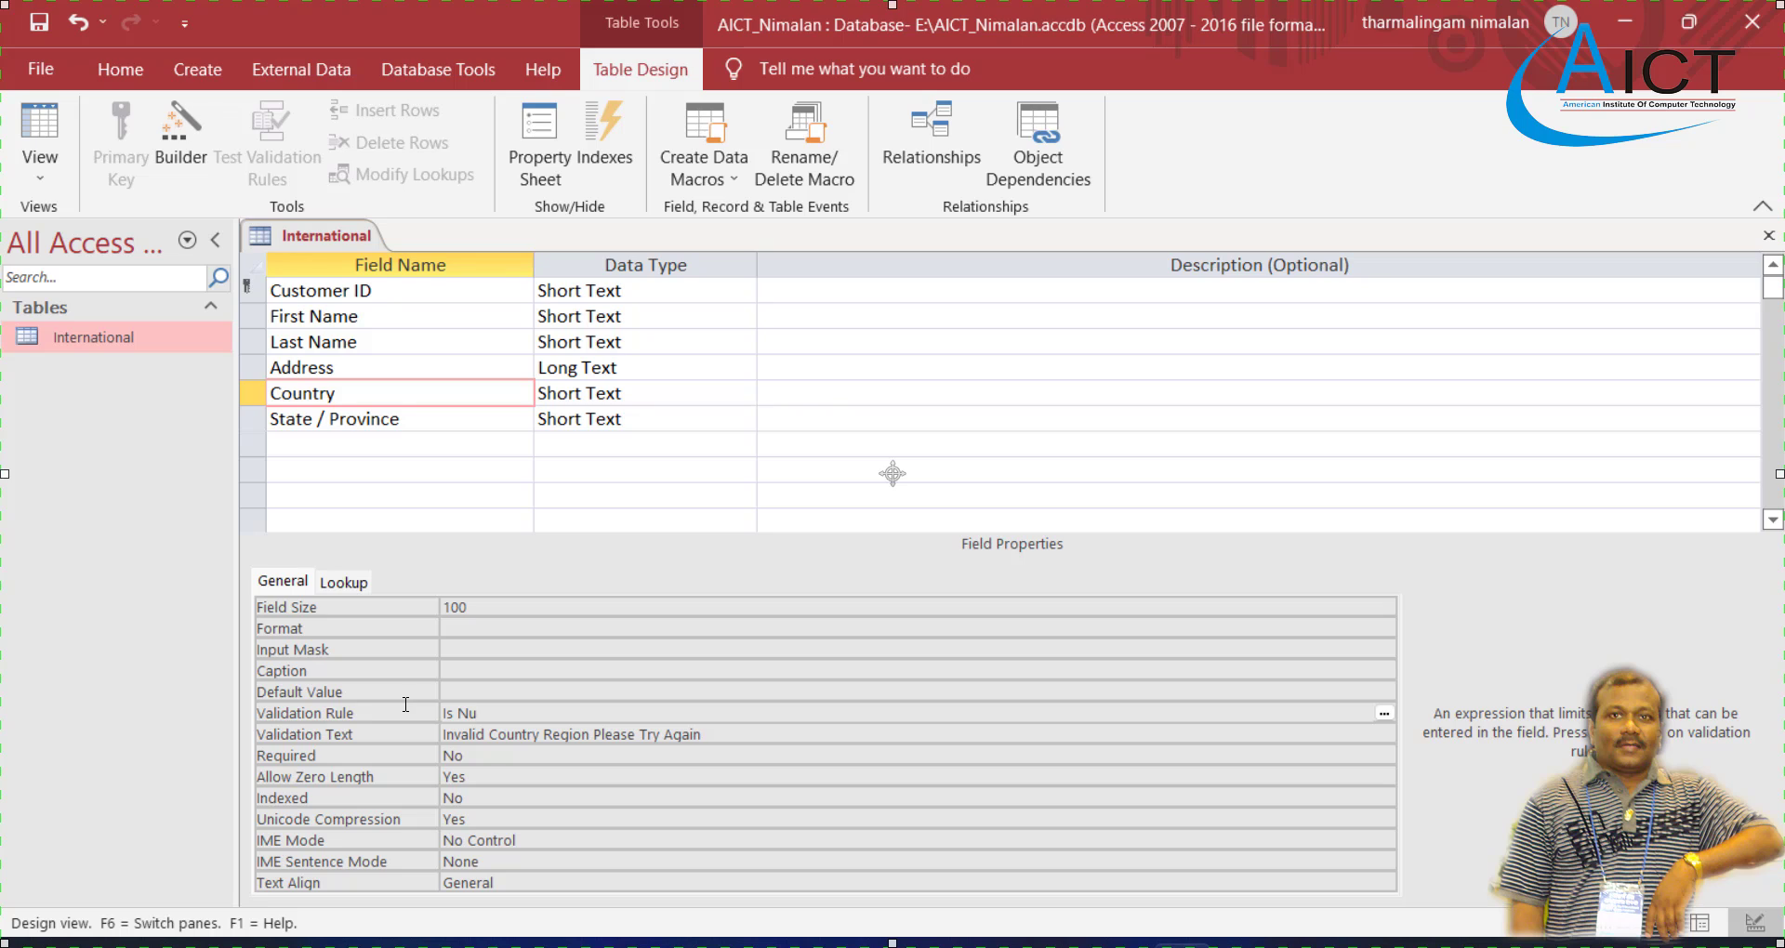
text(ll or)
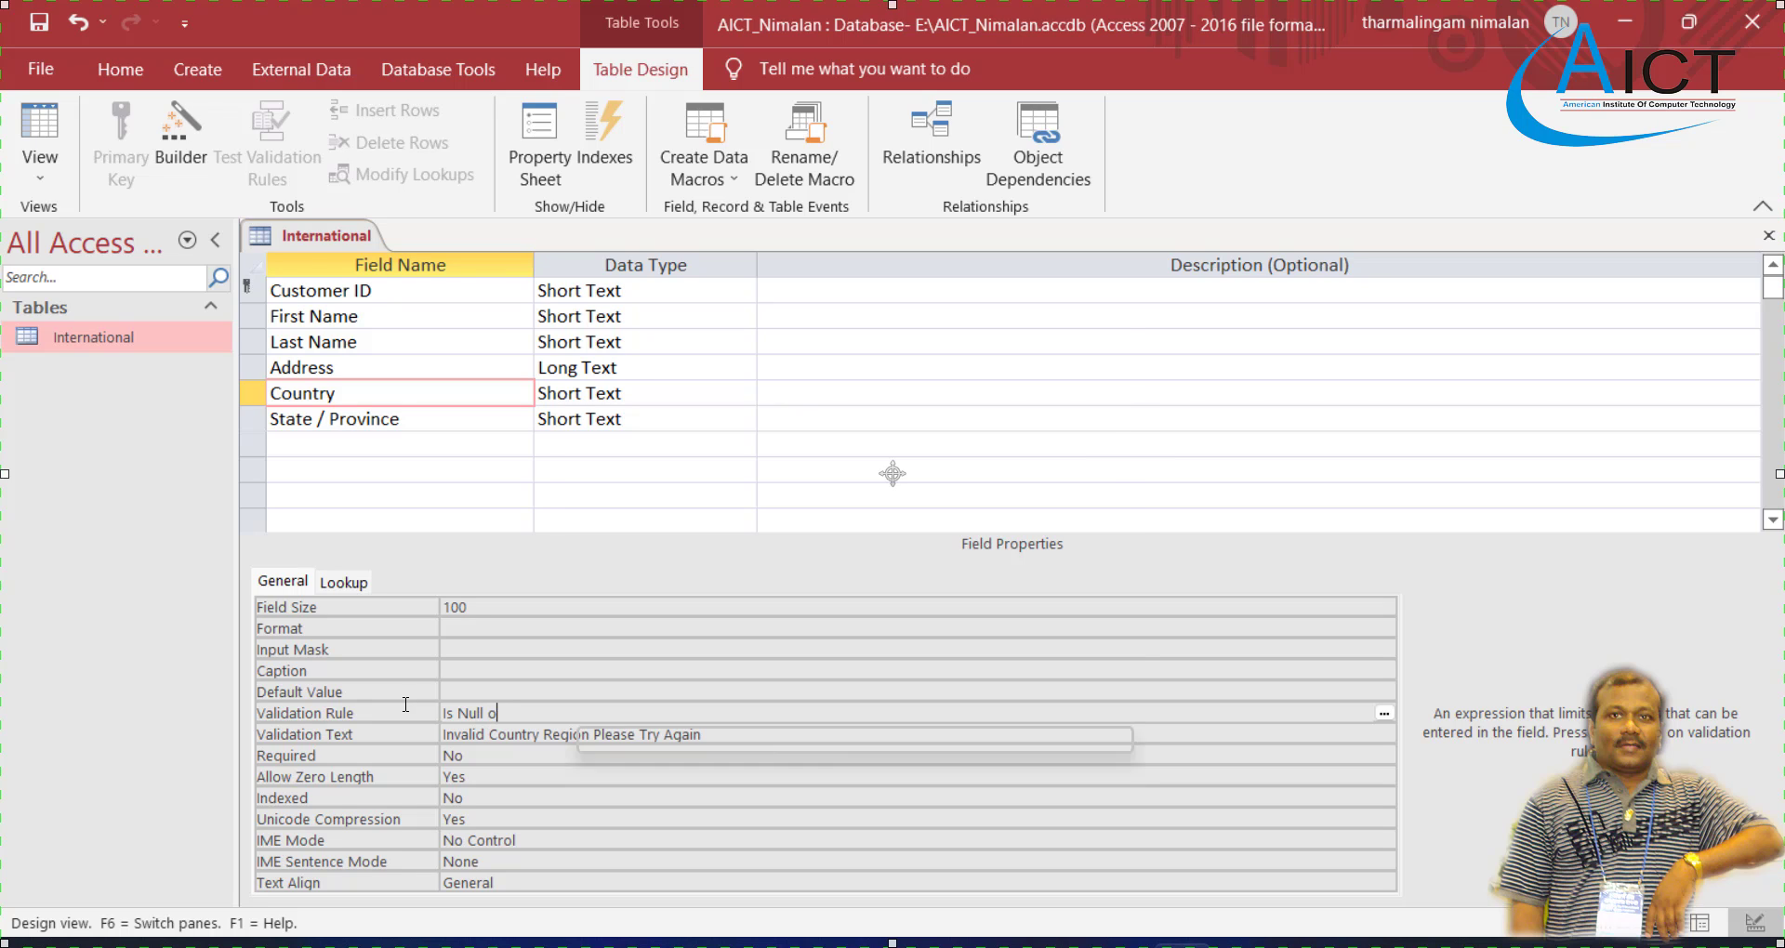
key(BackSpace)
key(BackSpace)
text(OR)
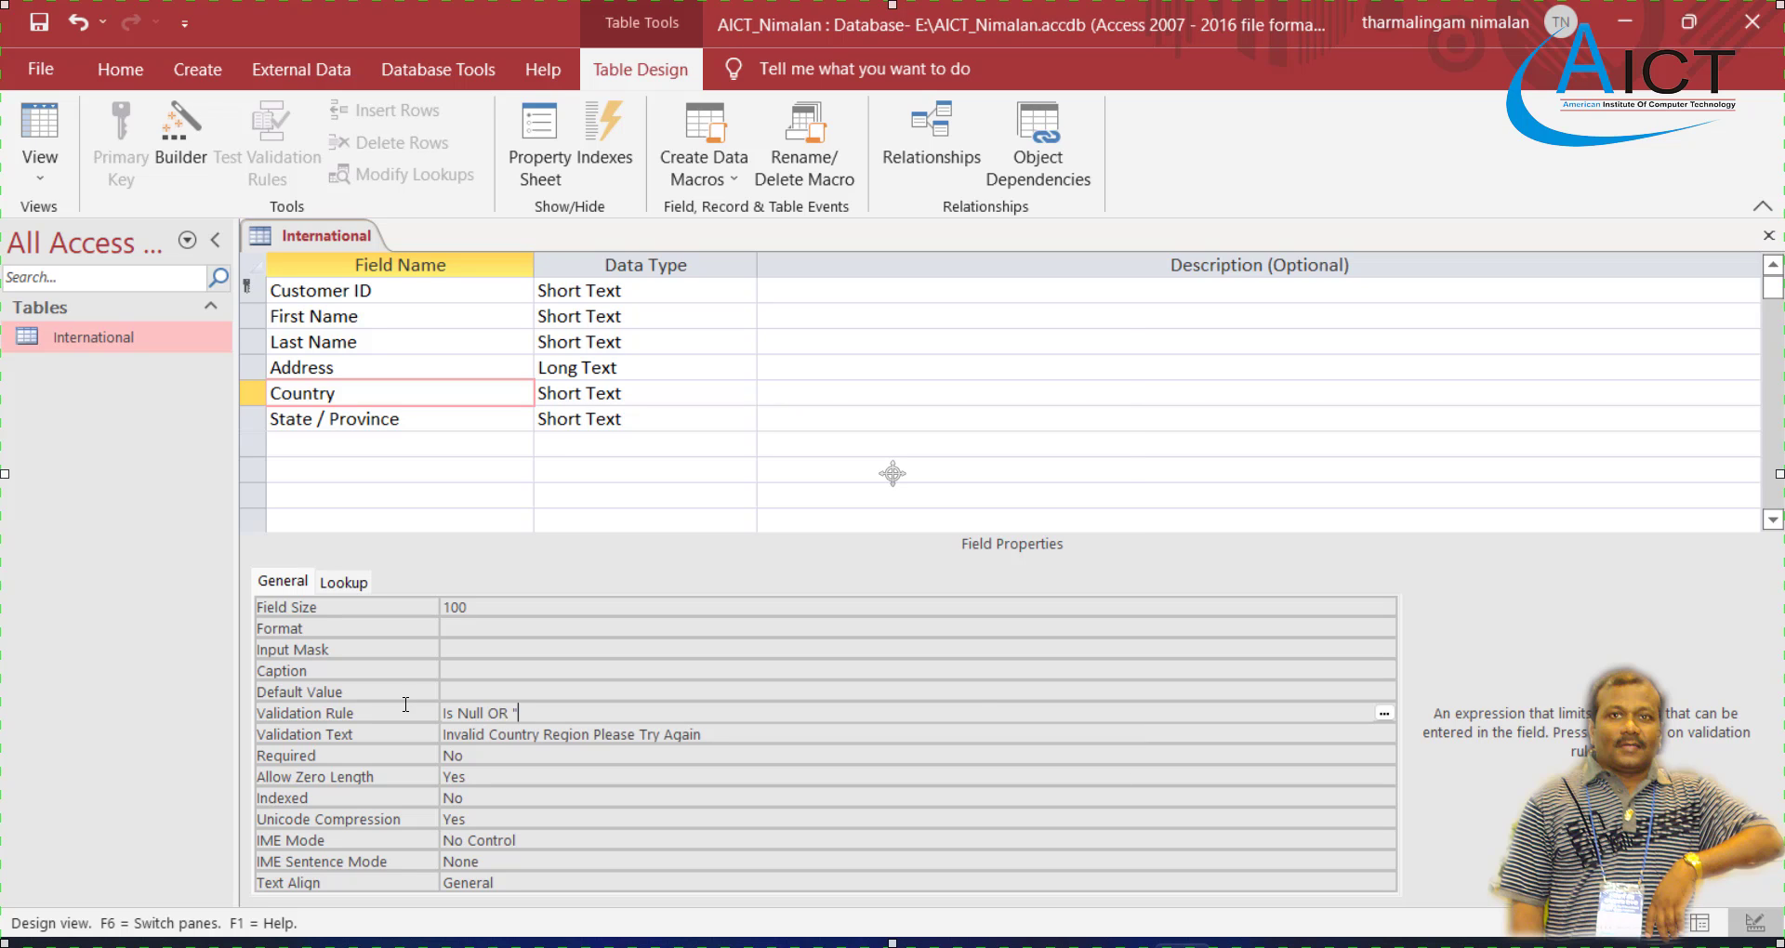
text( ")
key(ctrl+v)
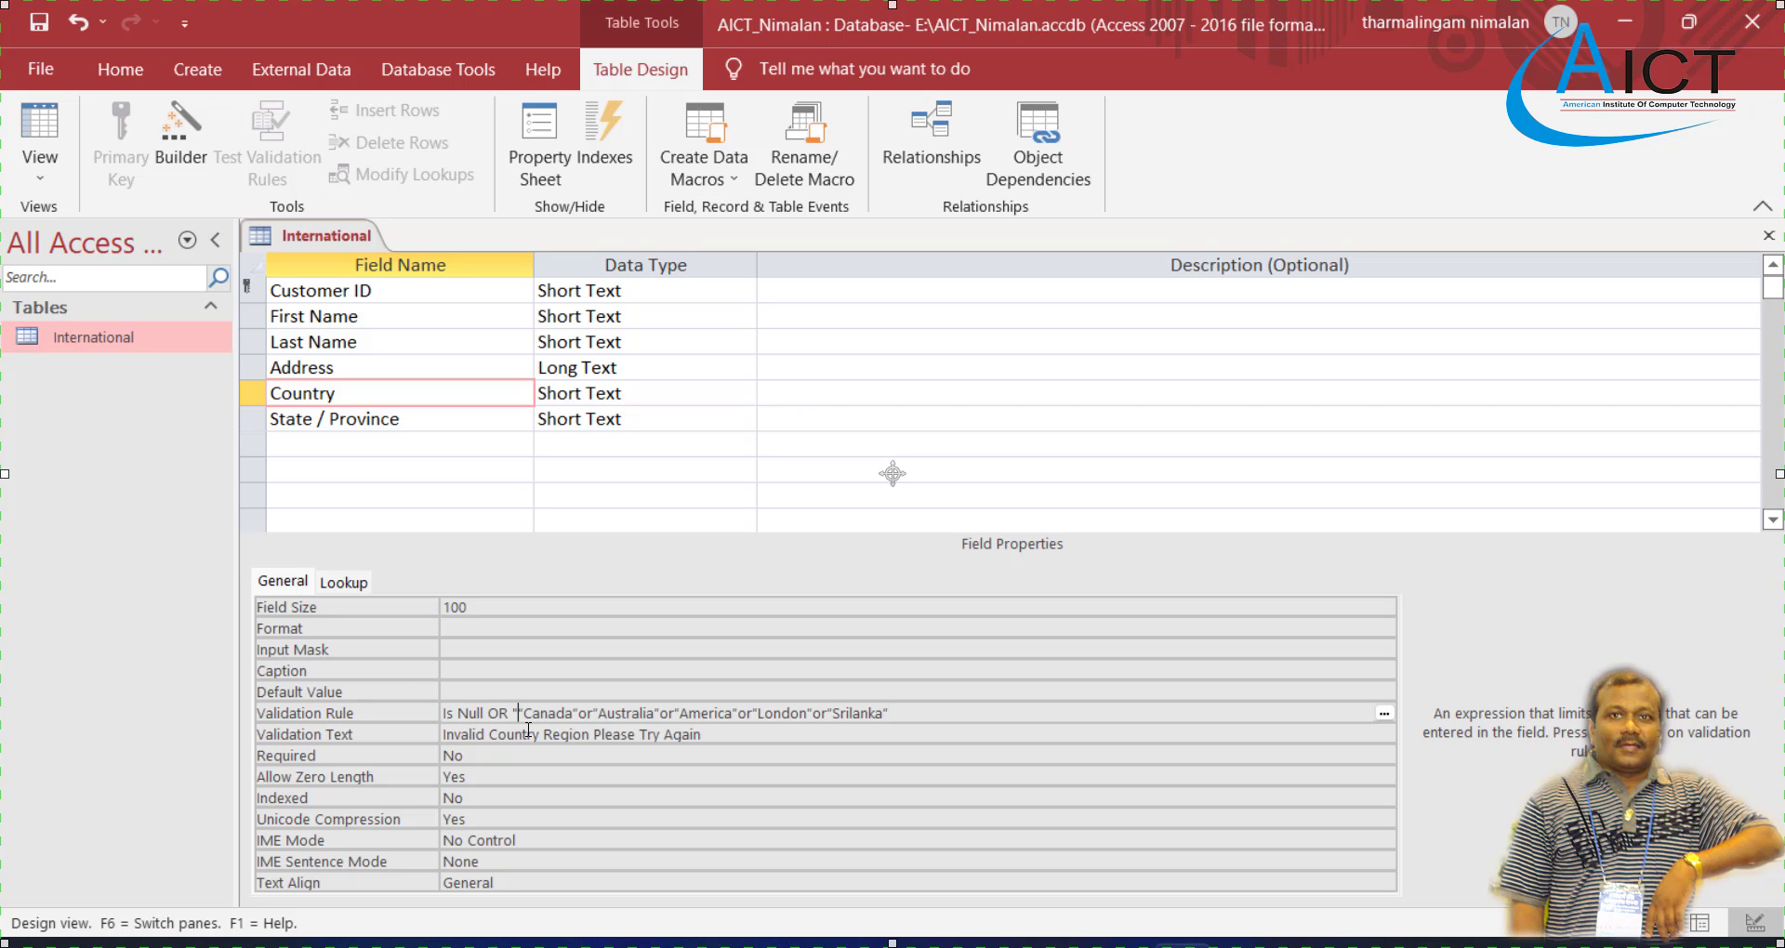
key(BackSpace)
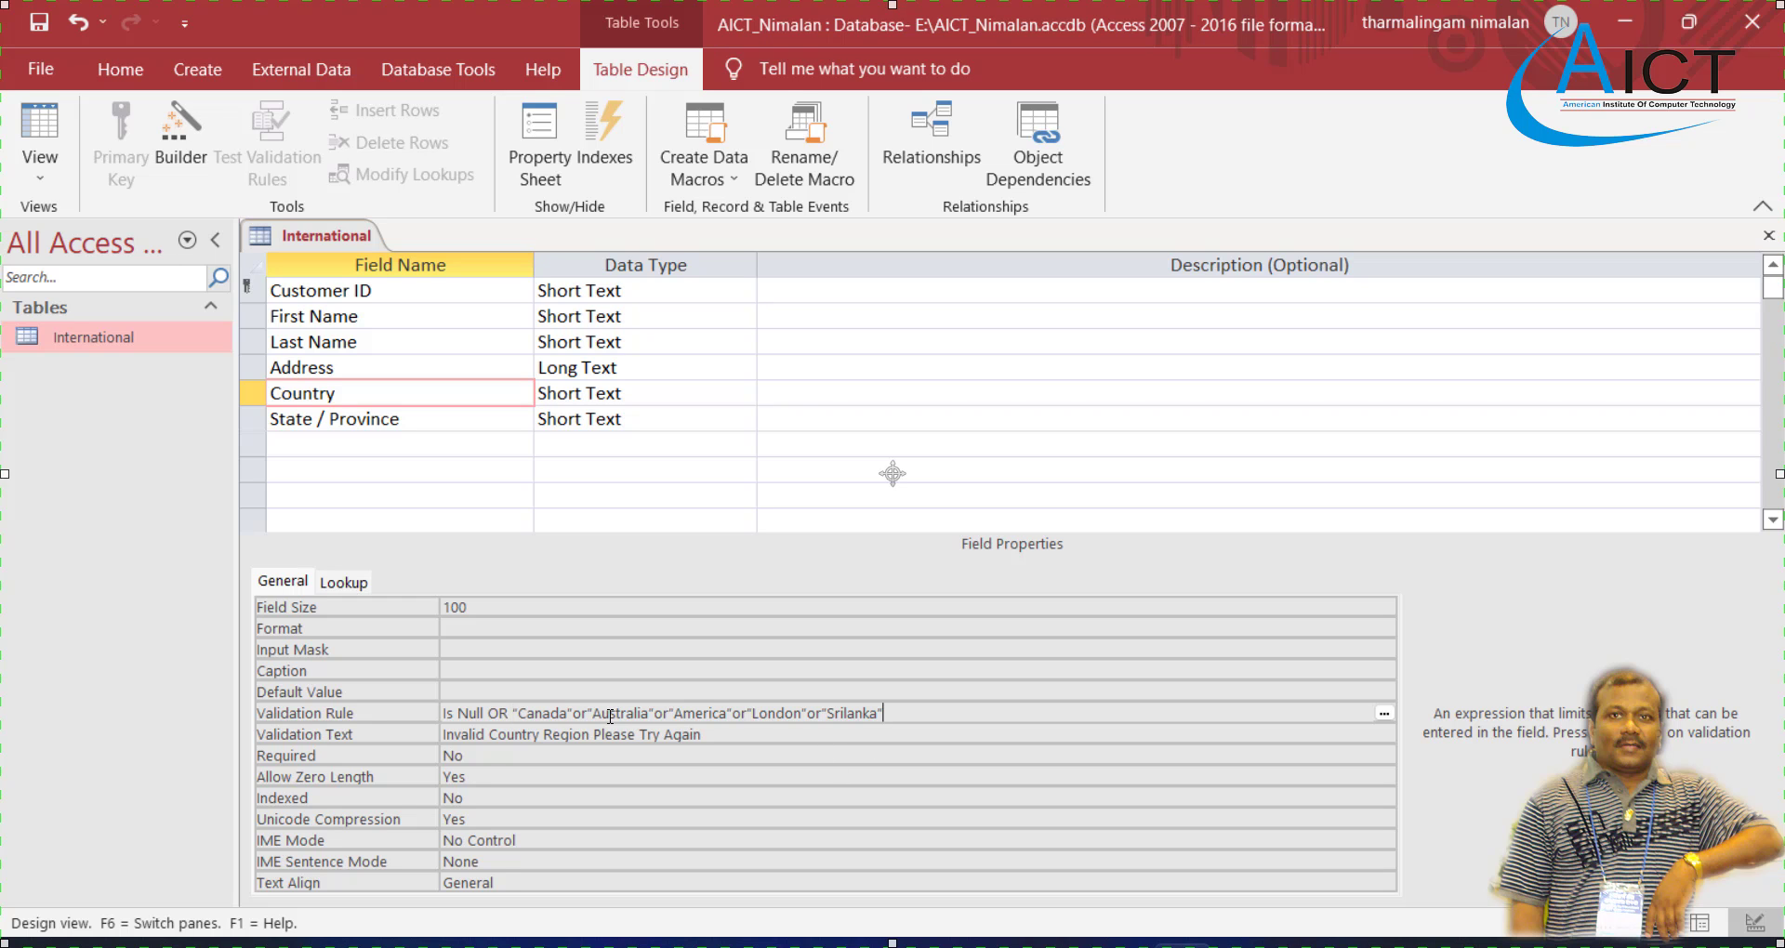
click(734, 734)
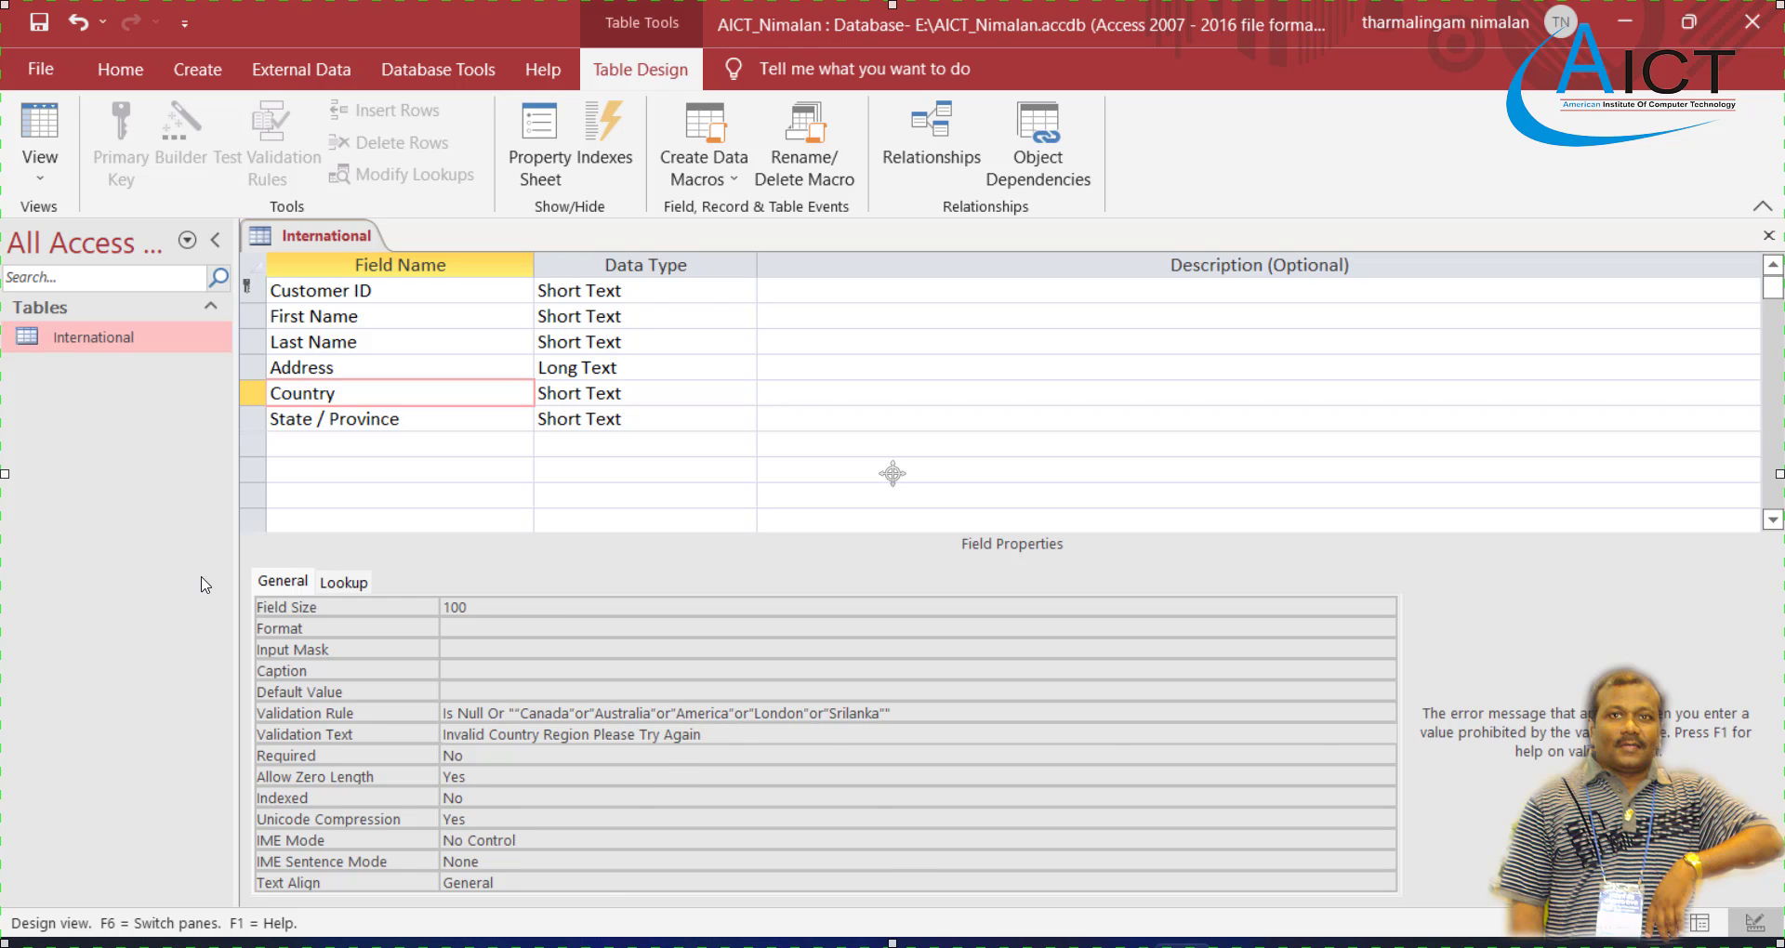
Set the Country field's validation text to Invalid Country Region Please Try Again, taking the wording from Exercise1.pdf
key(alt+Tab)
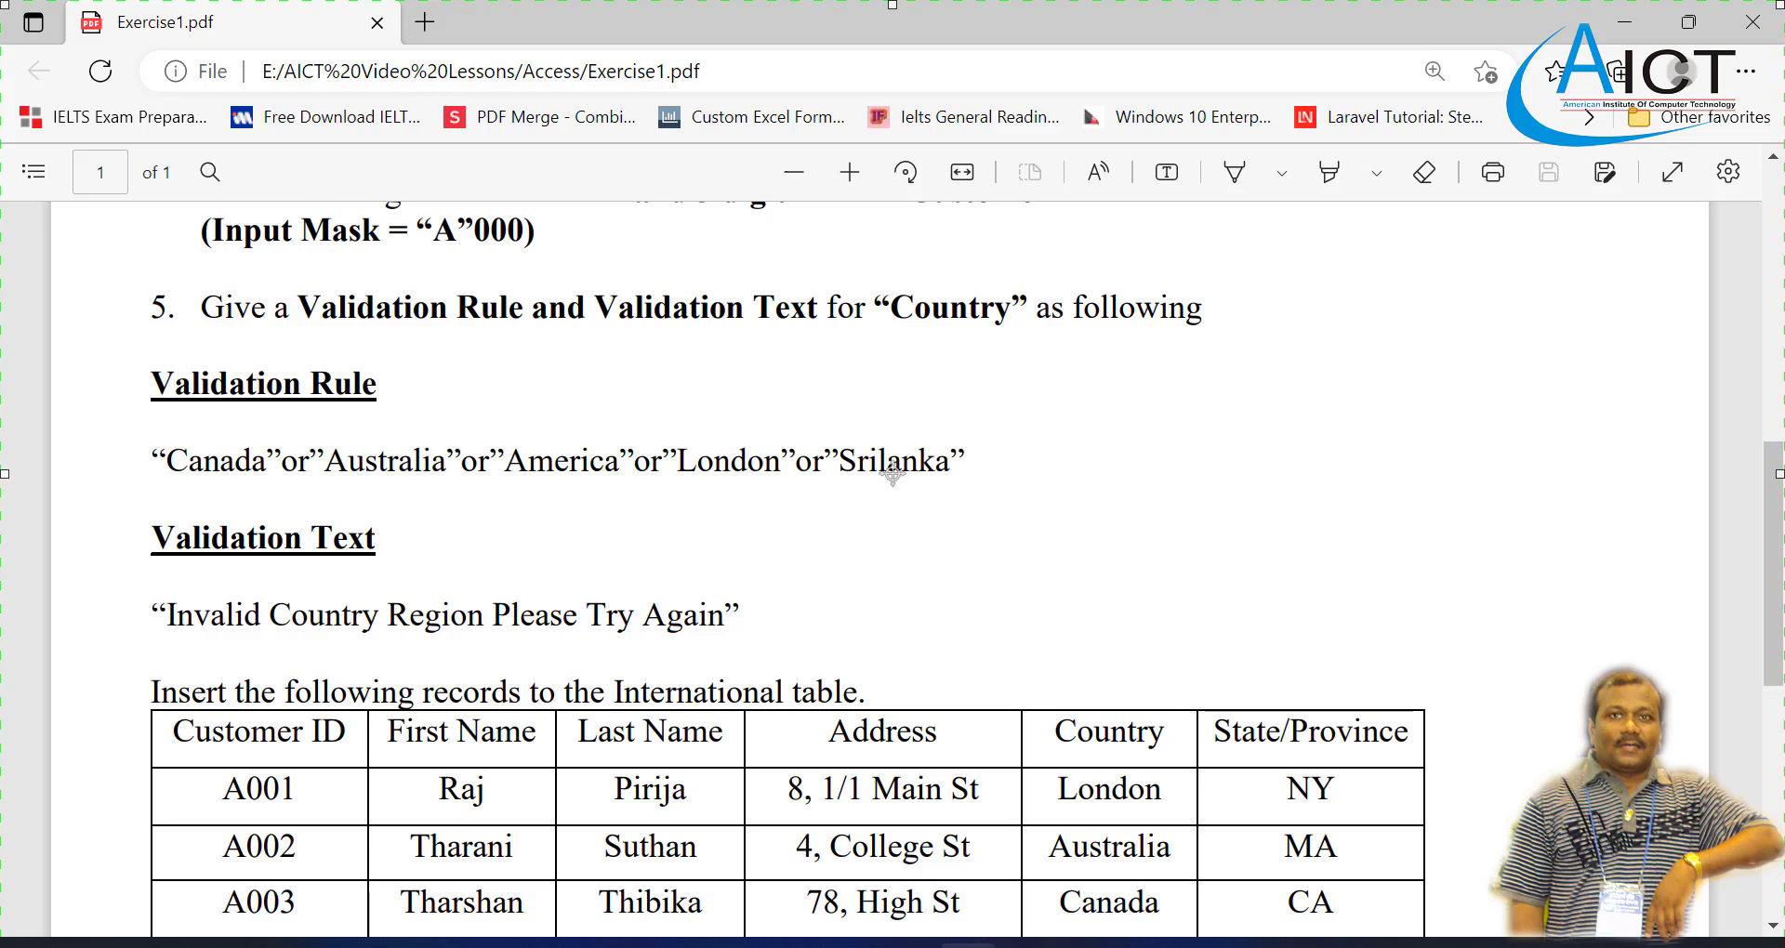
key(alt+Tab)
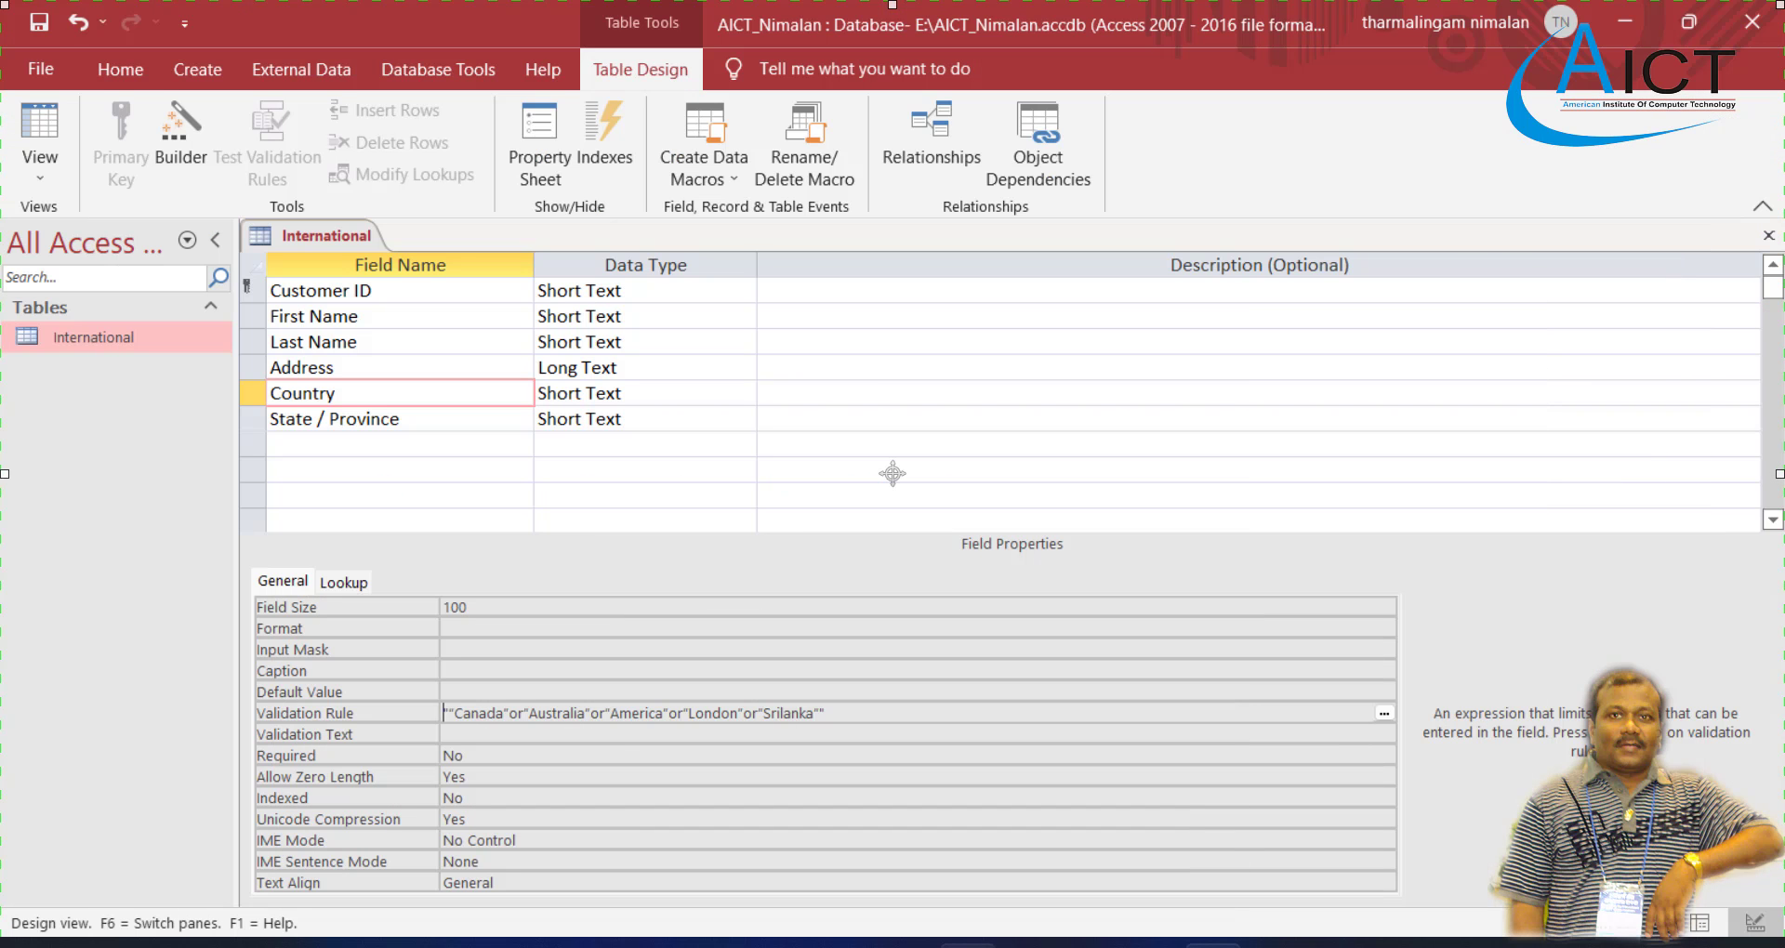
click(762, 734)
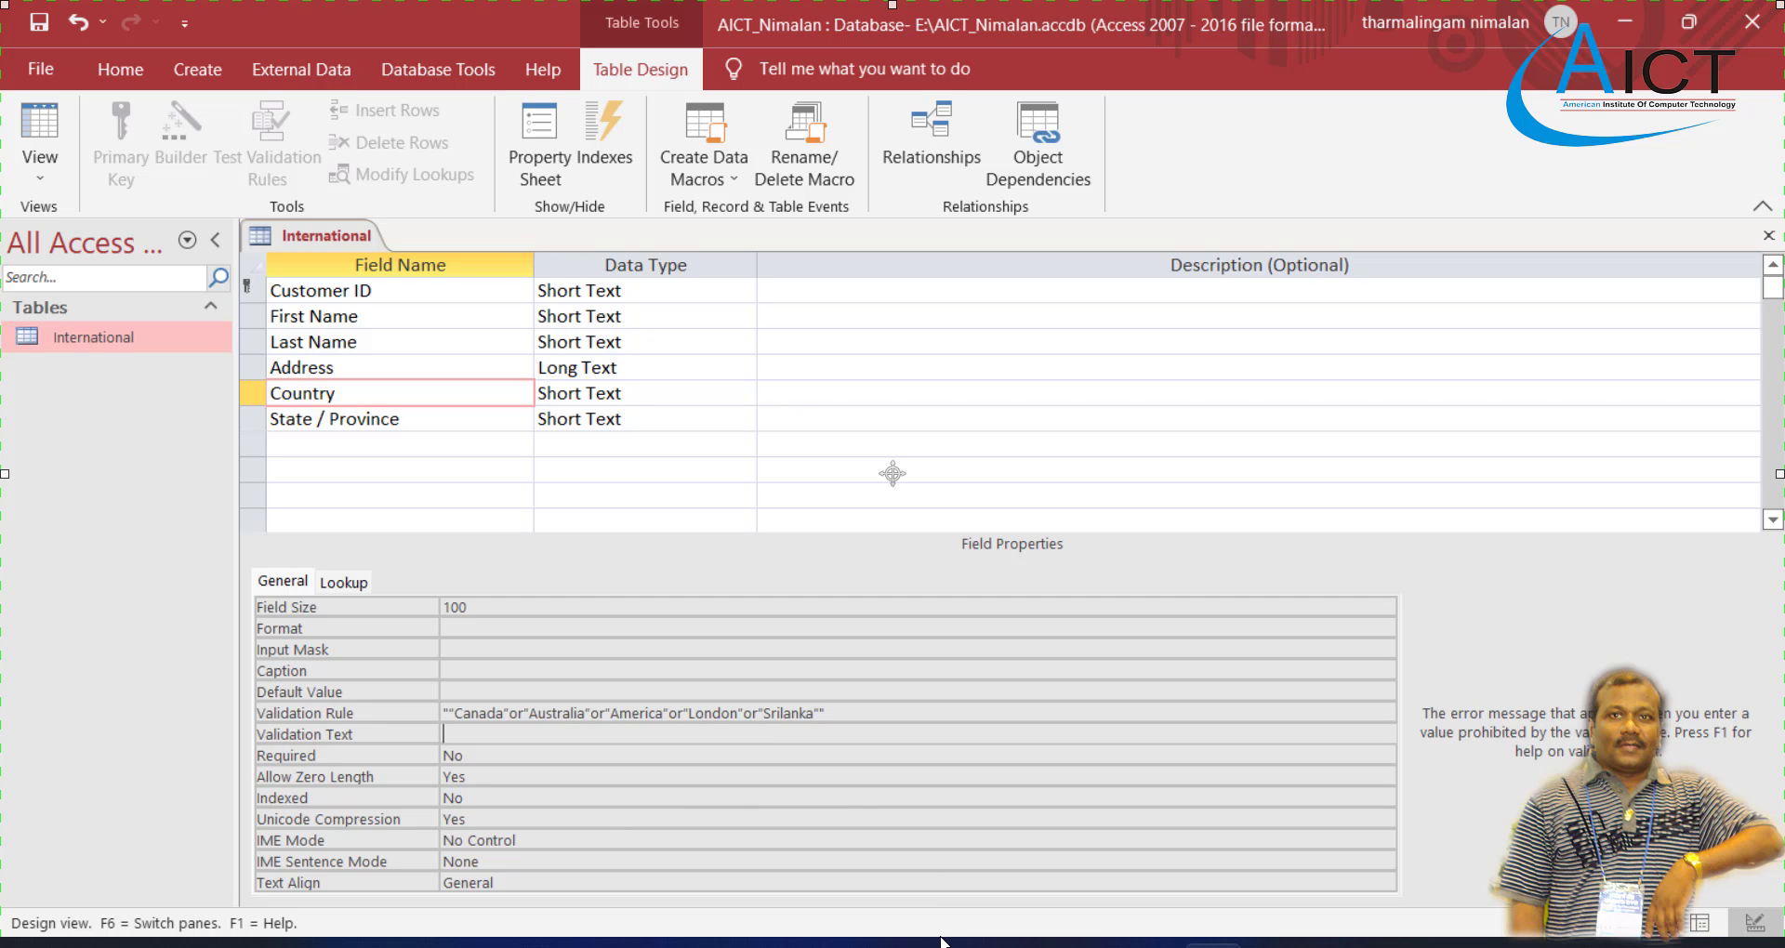
click(968, 944)
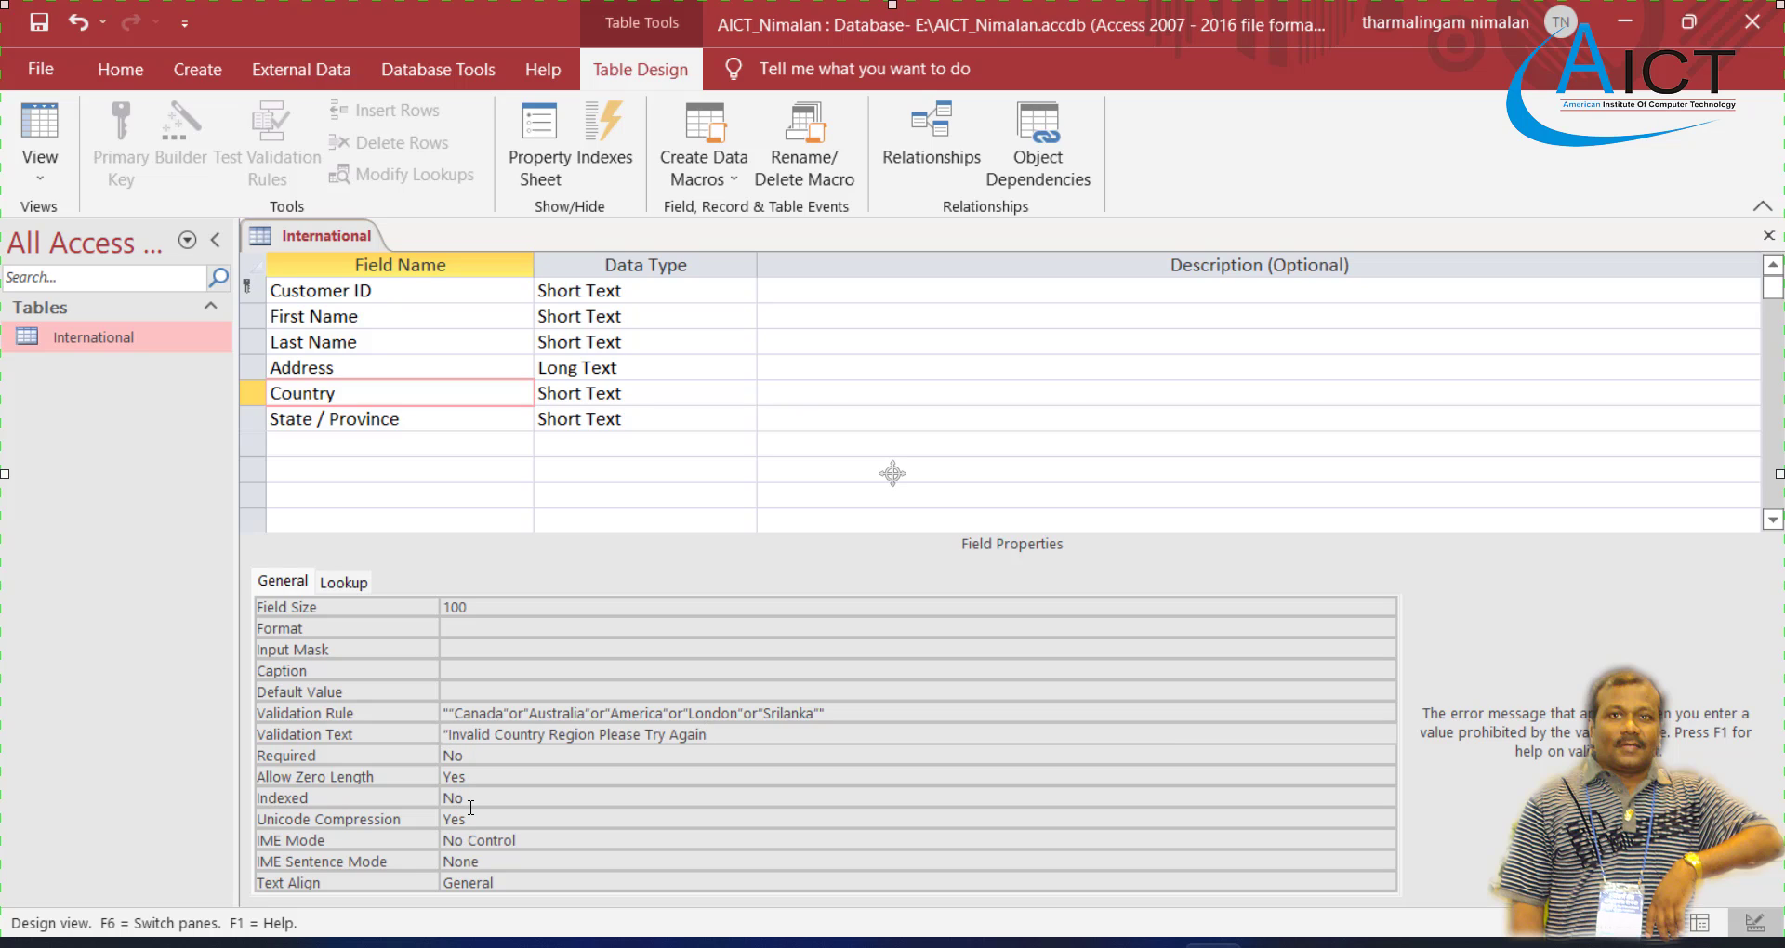
key(BackSpace)
key(BackSpace)
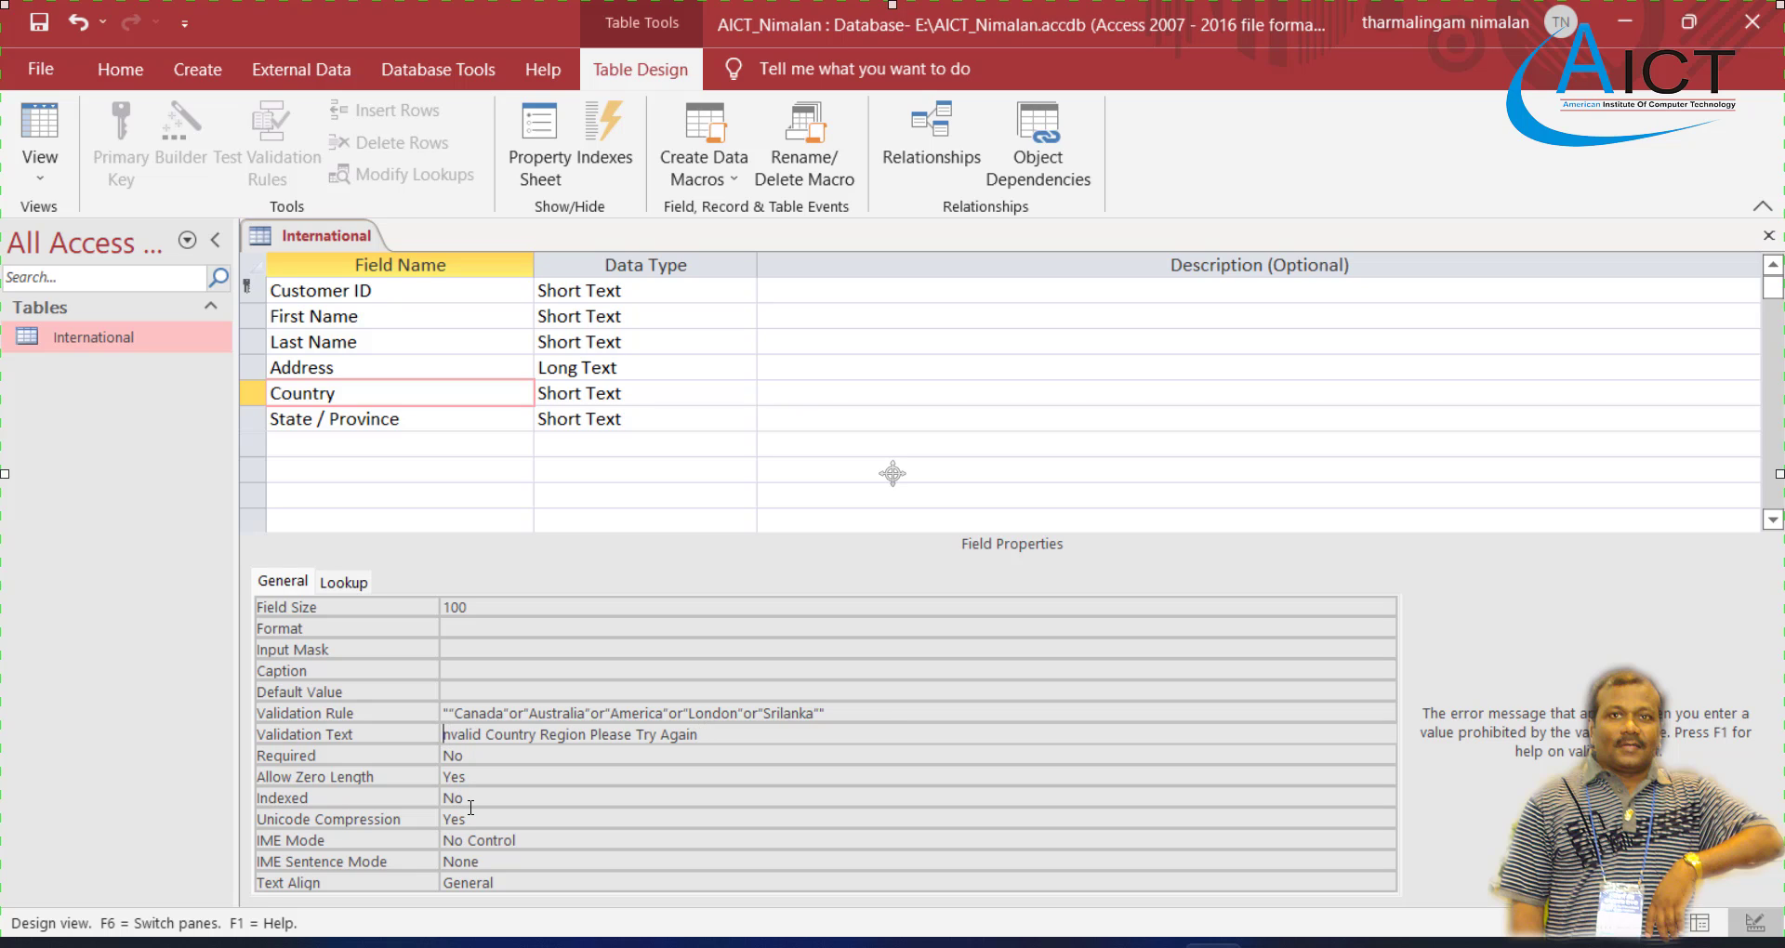
click(719, 742)
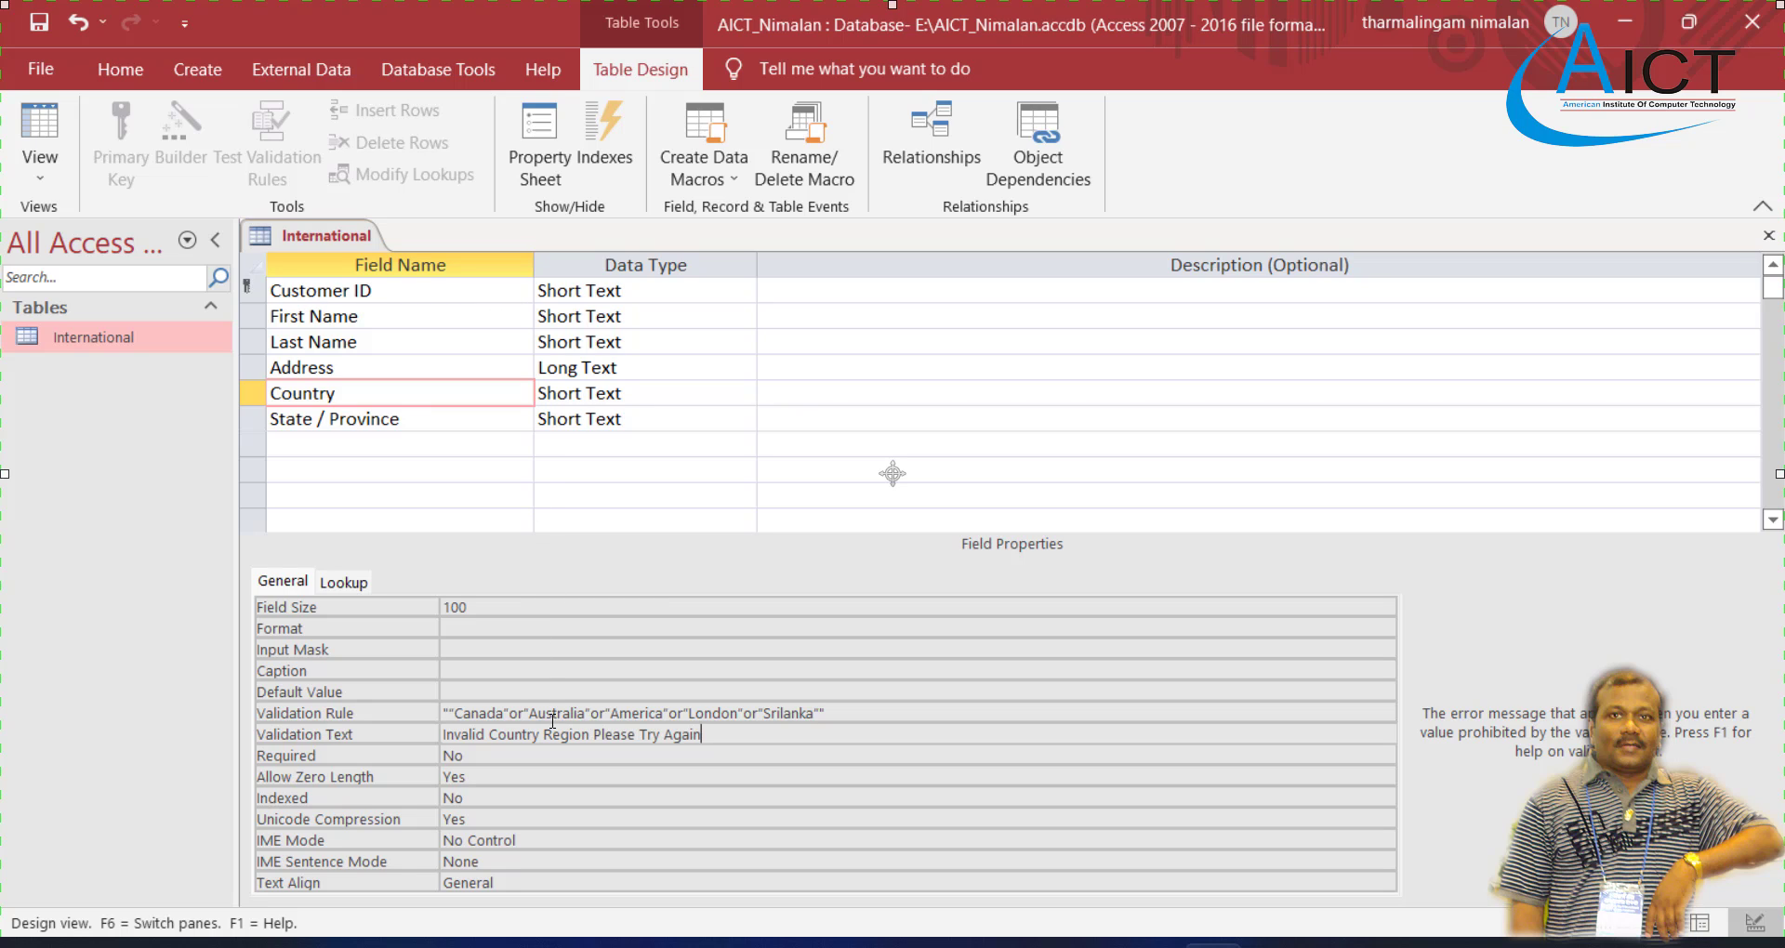
Review the properties of each International field from Customer ID through State / Province, ending on Country
click(371, 291)
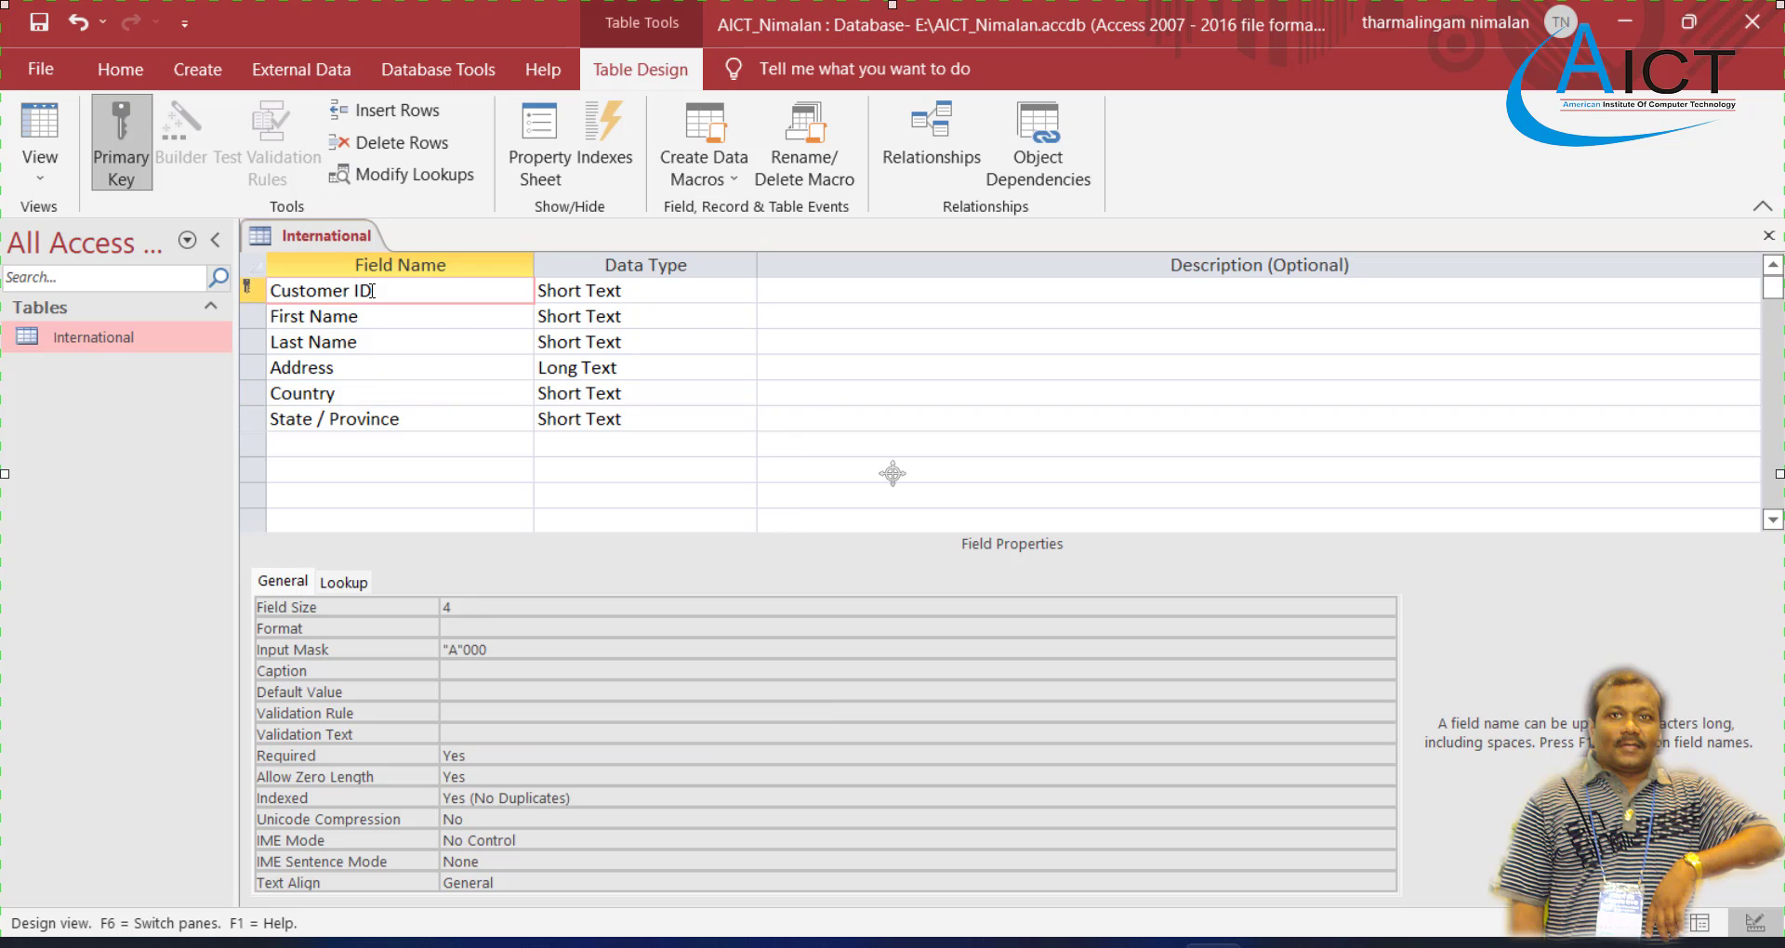
click(373, 310)
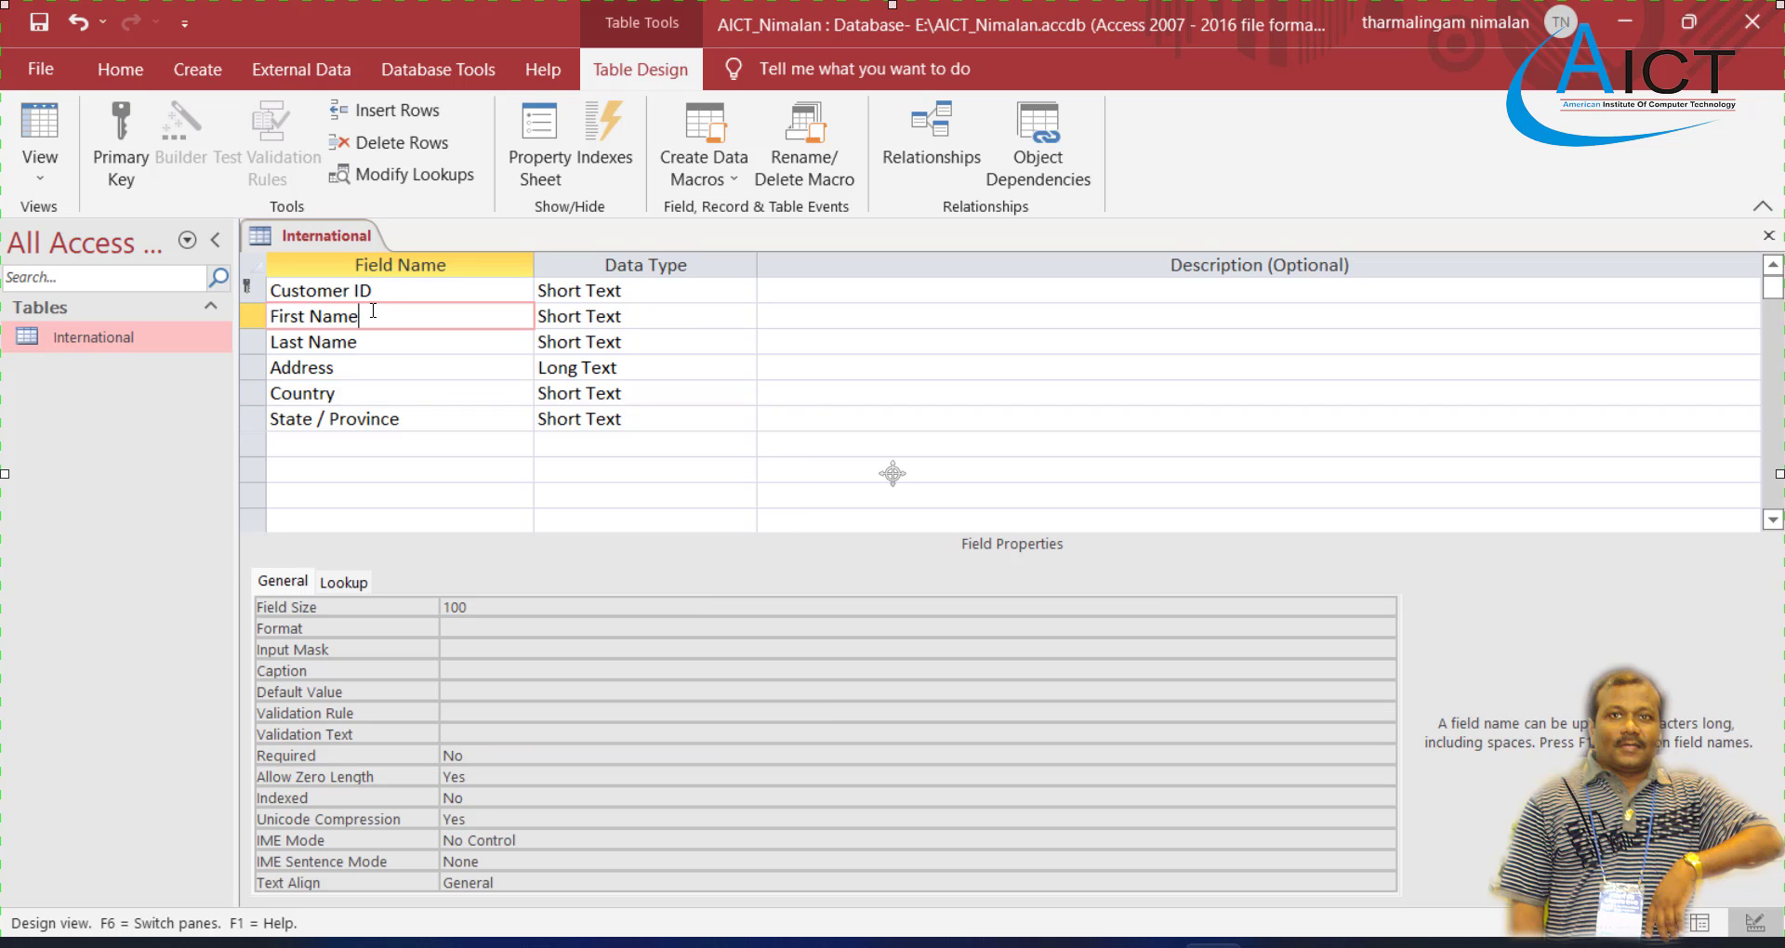
click(377, 343)
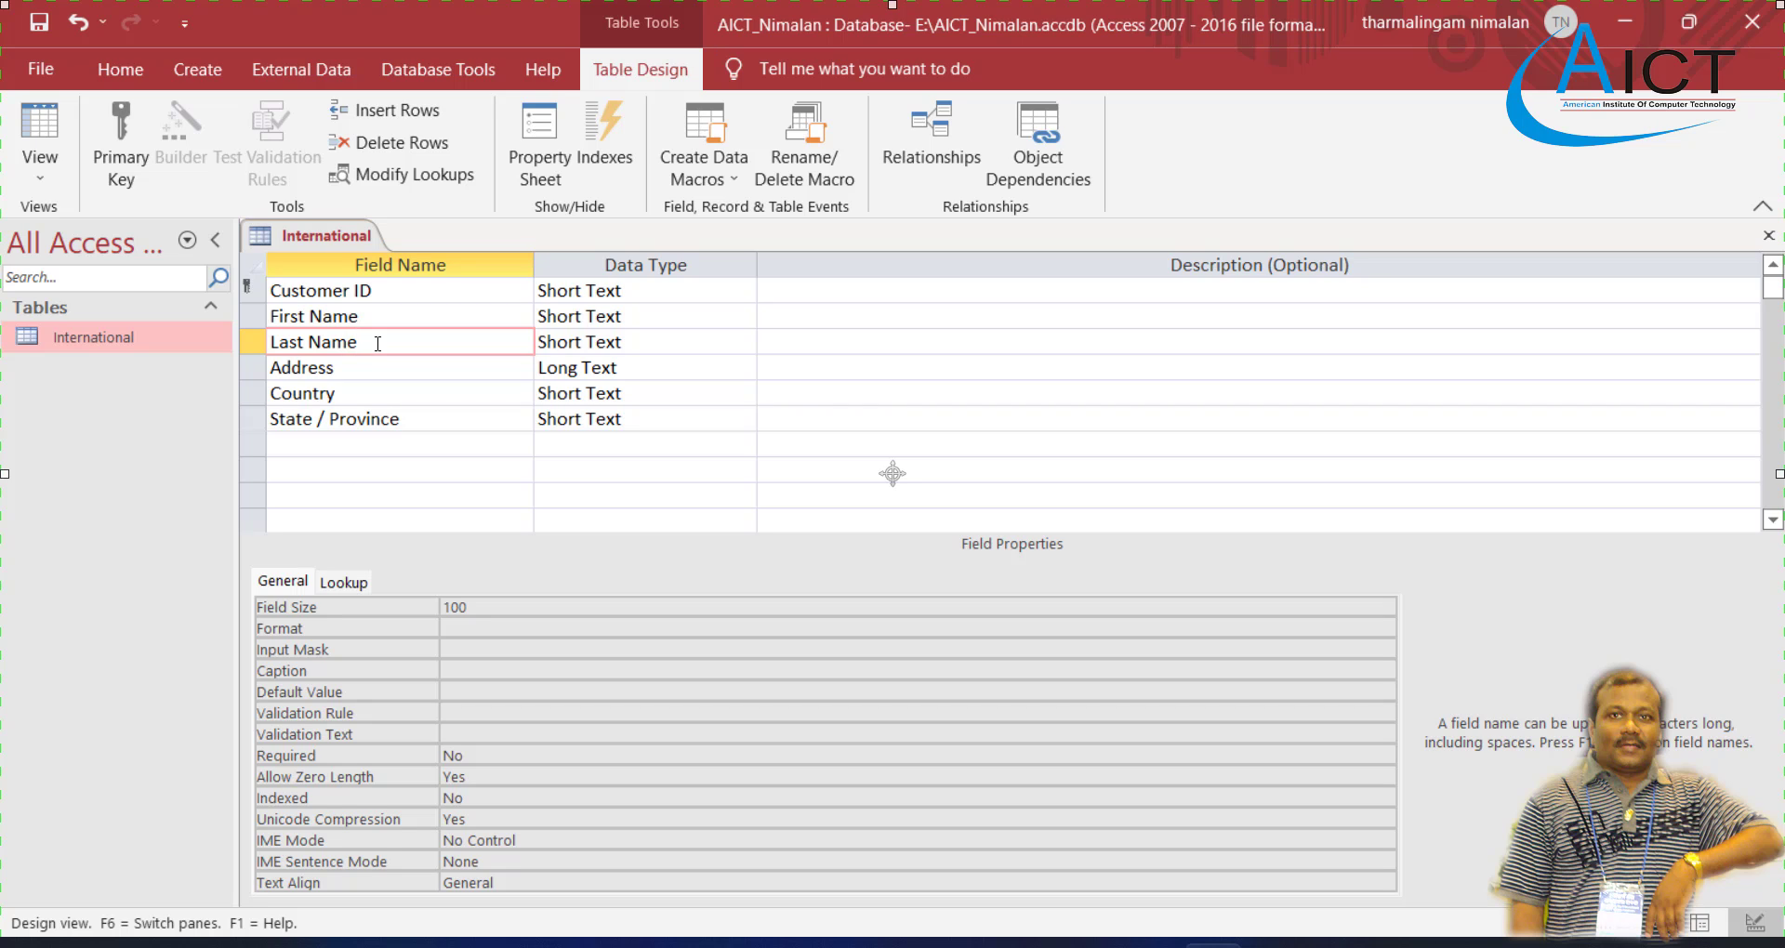
click(366, 369)
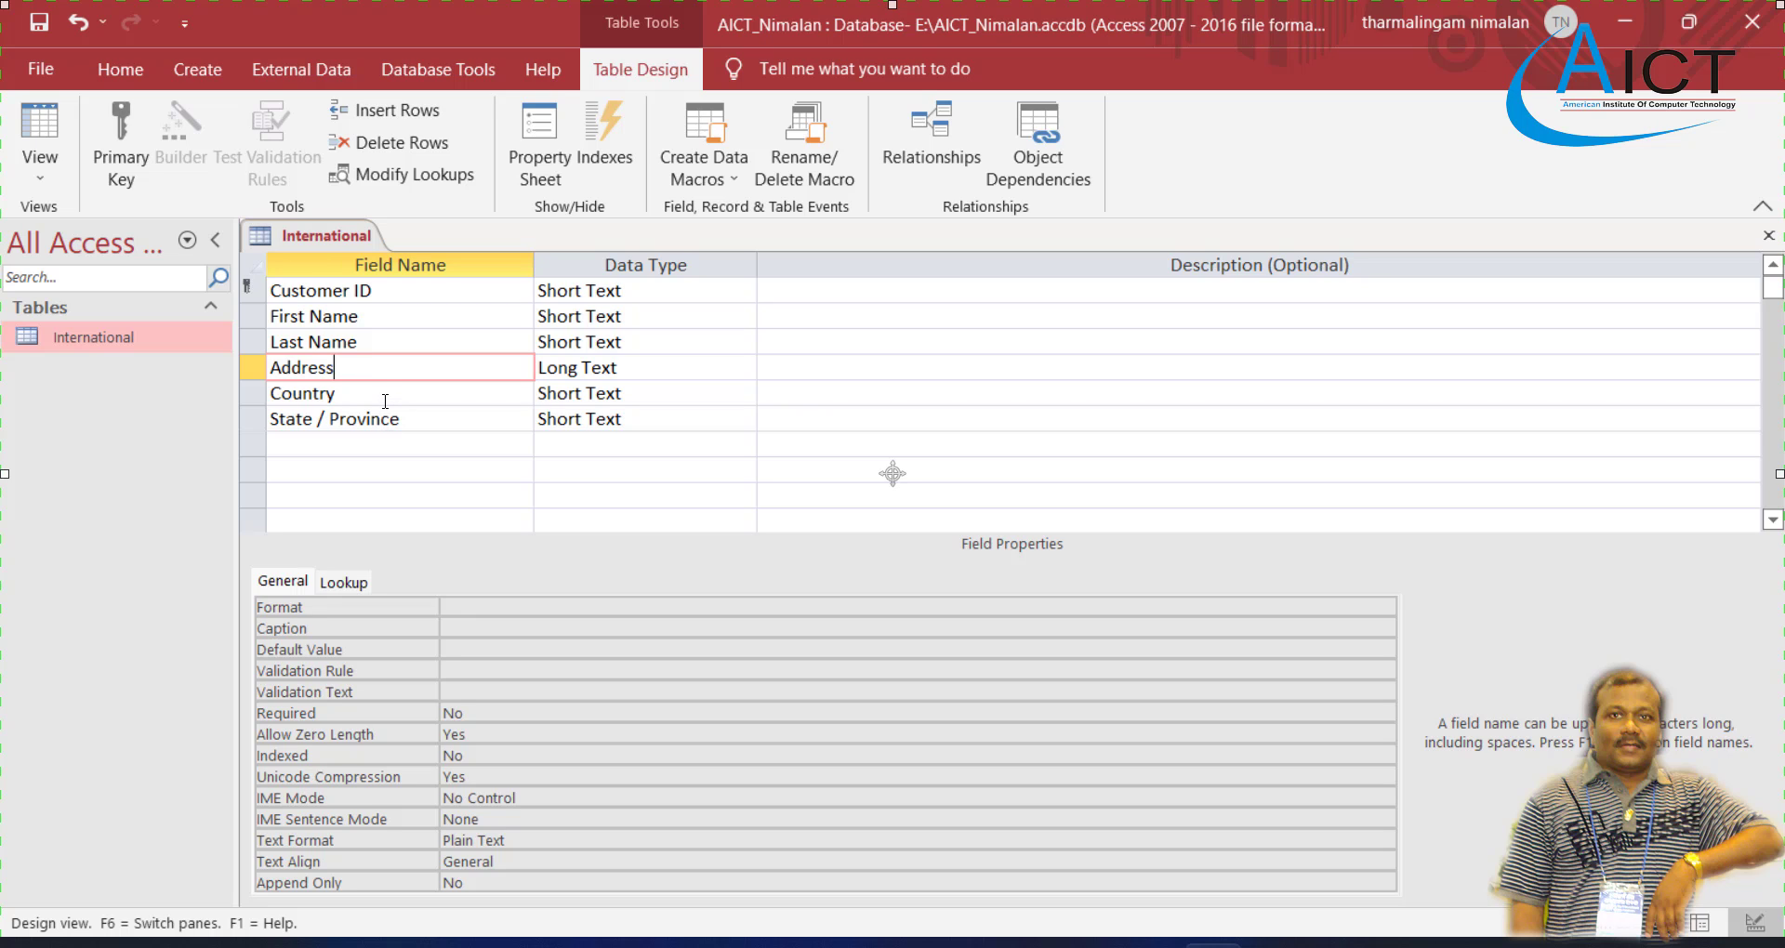
click(385, 396)
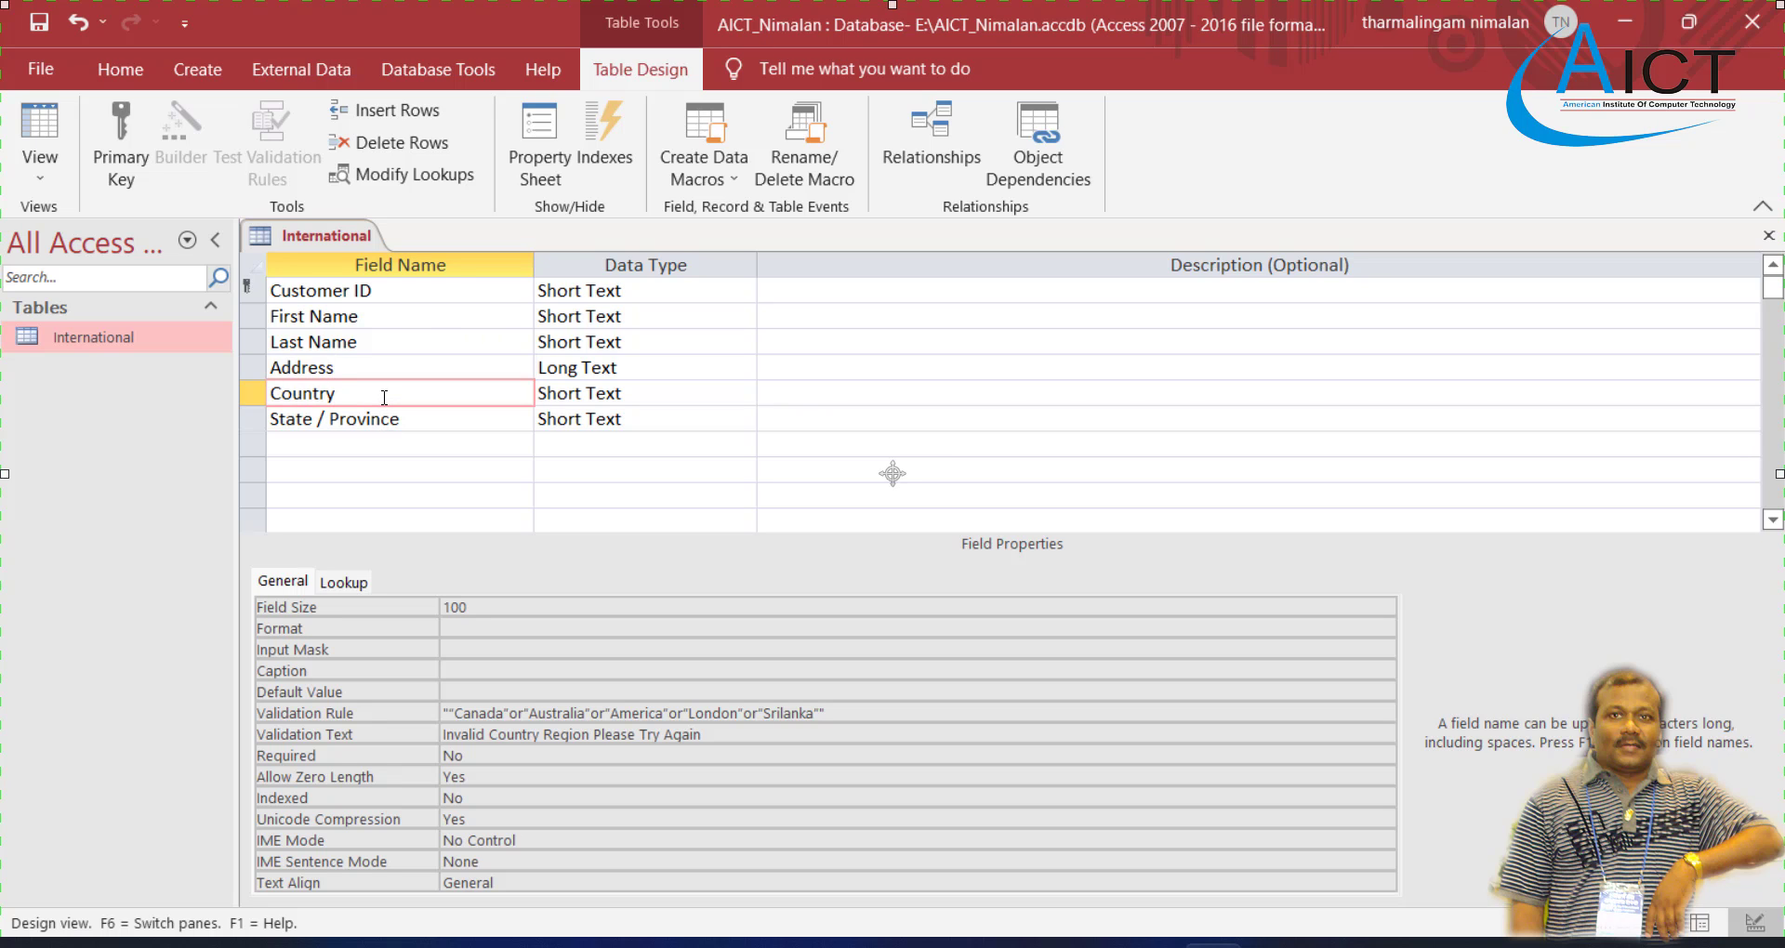
click(409, 417)
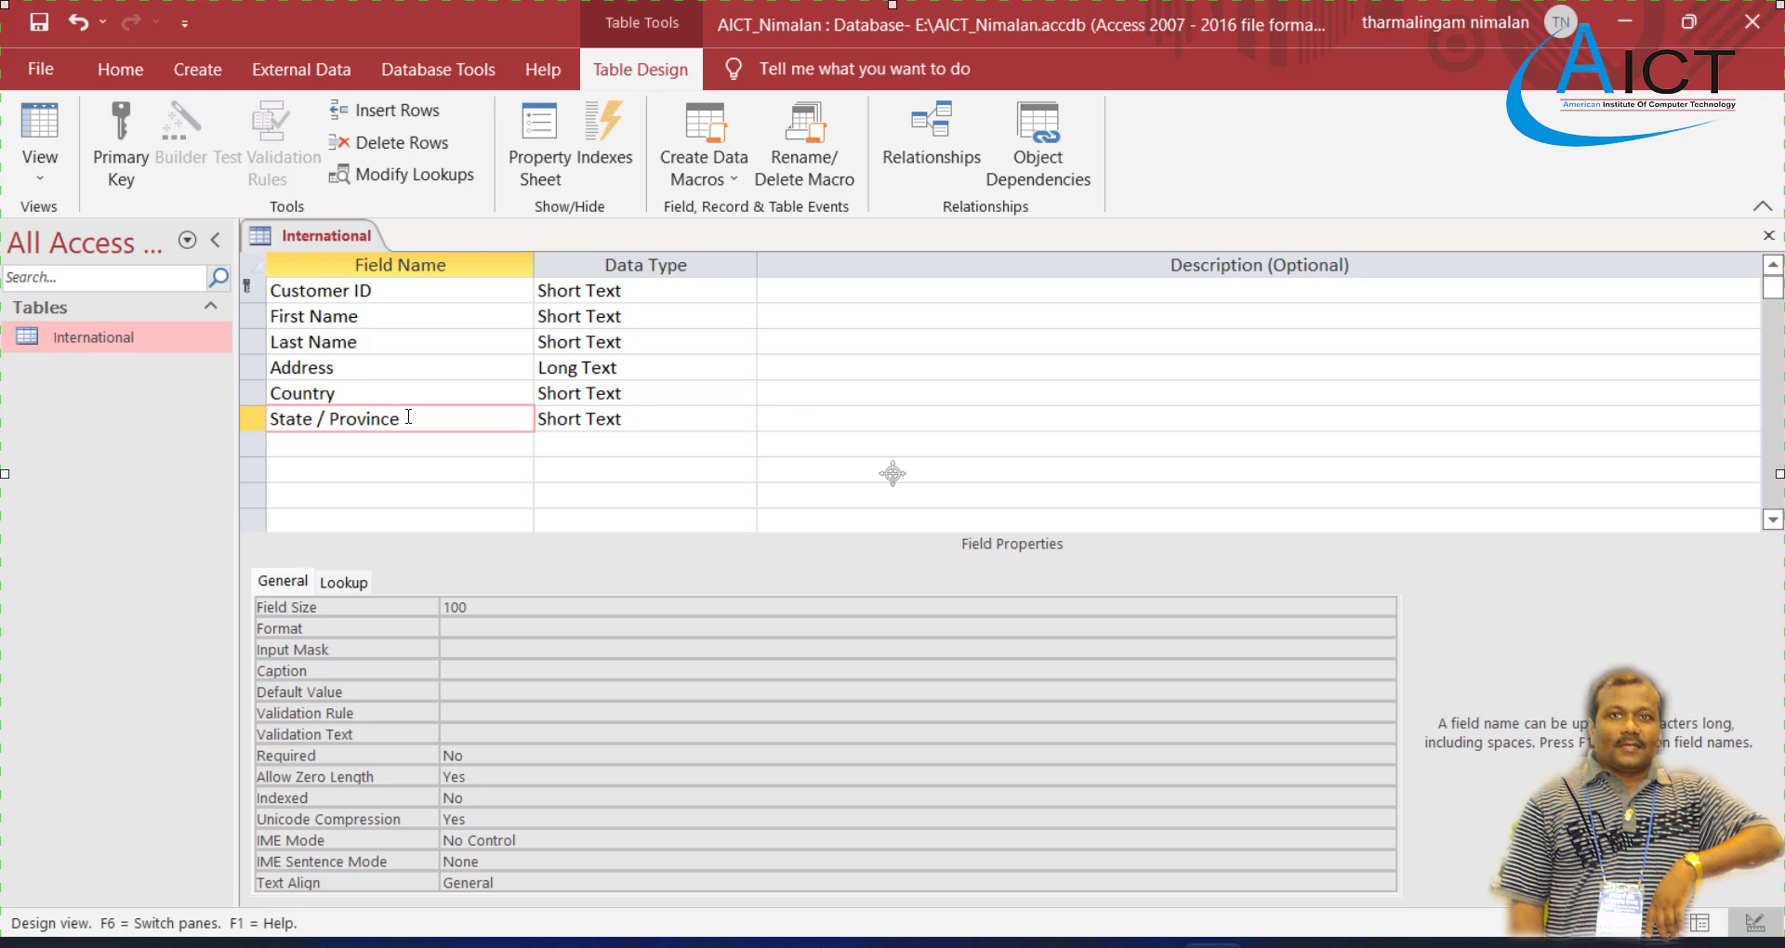
click(394, 396)
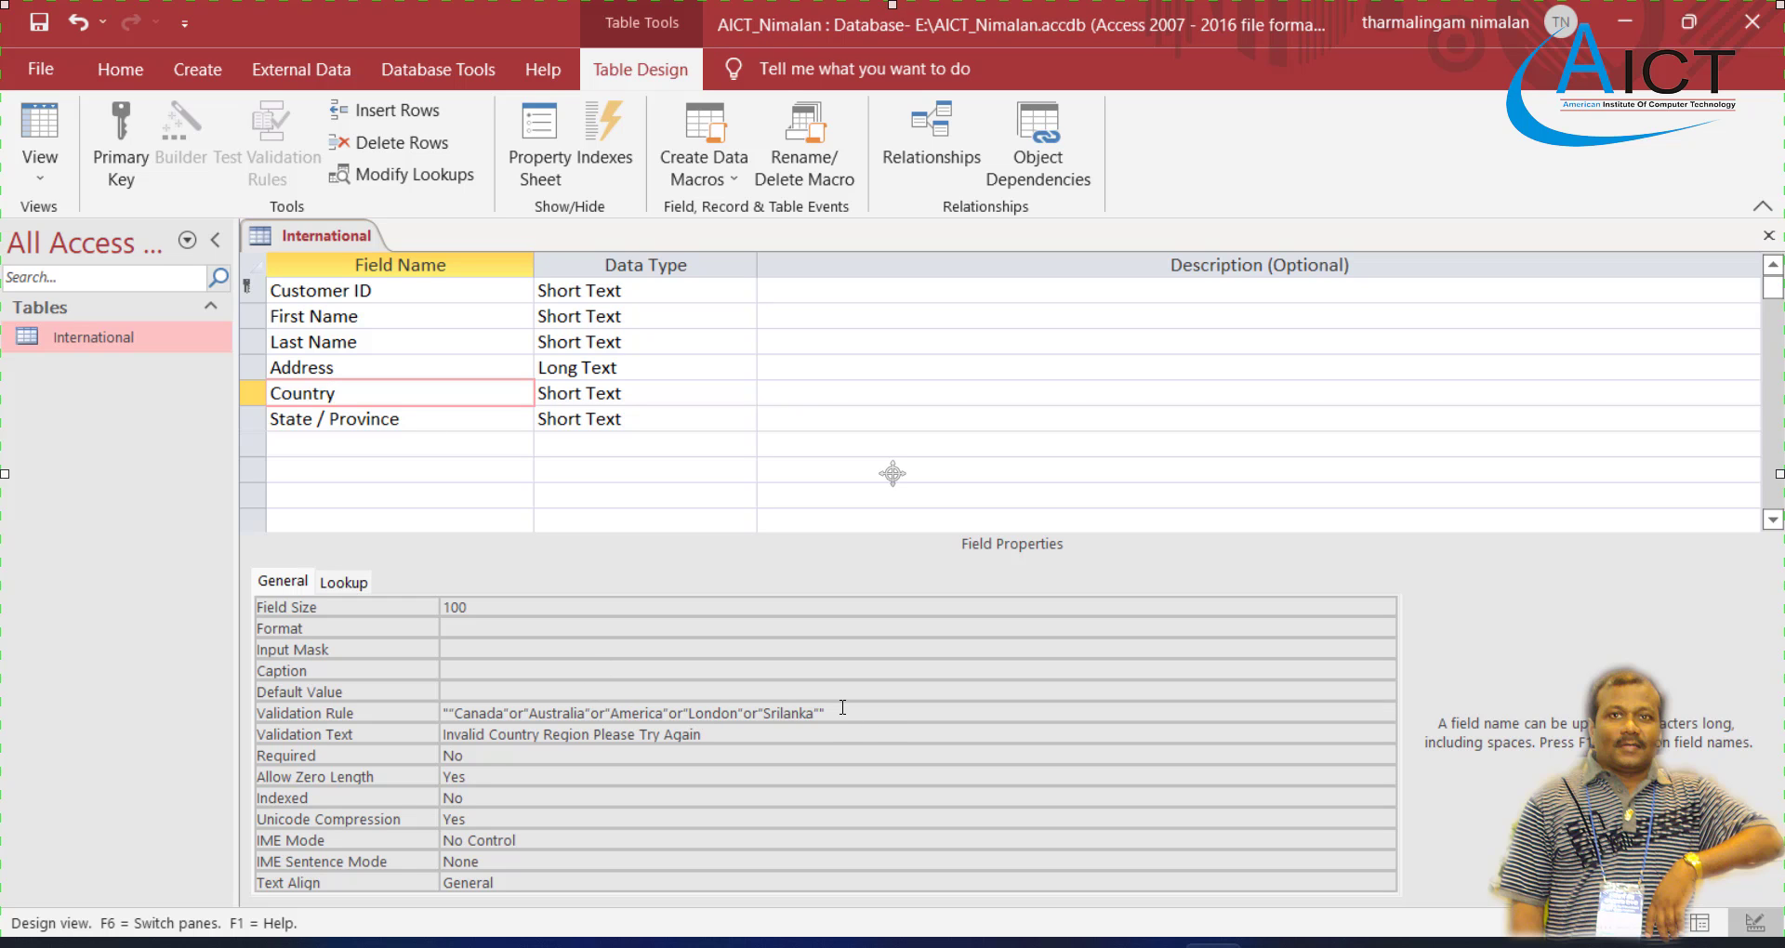
Check the records to insert in Exercise1.pdf, then return to Access and open the International table for data entry, saving its design
key(alt+Tab)
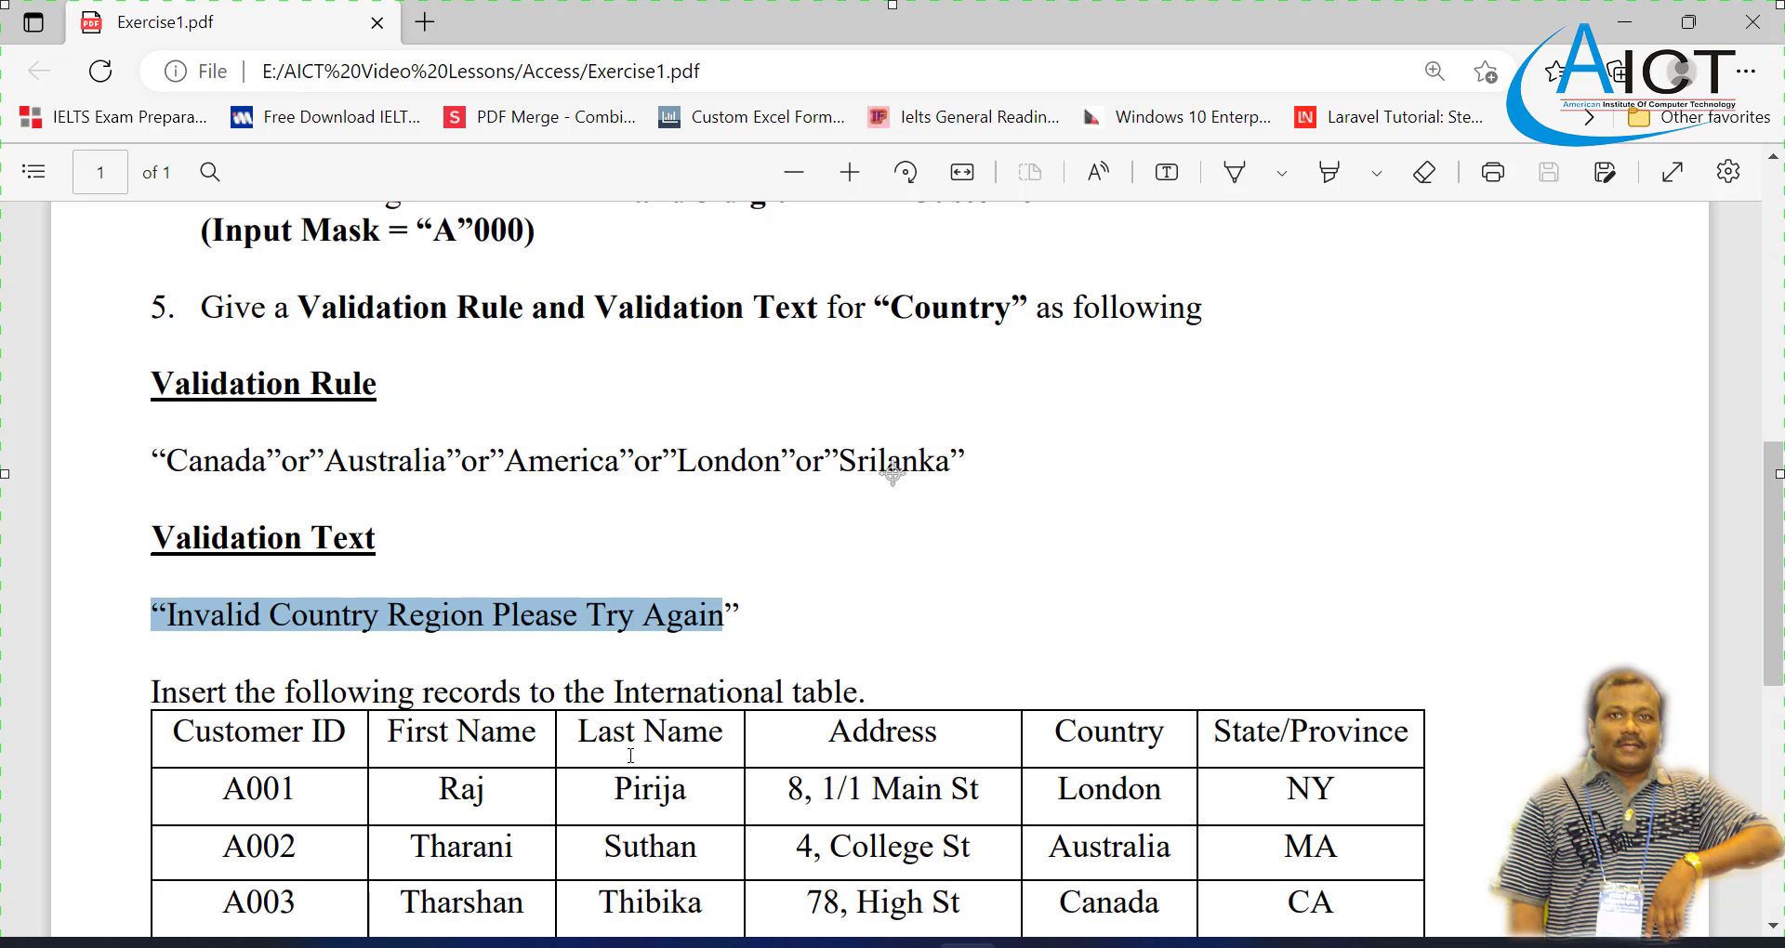
click(384, 683)
scroll(384, 683, down, 2)
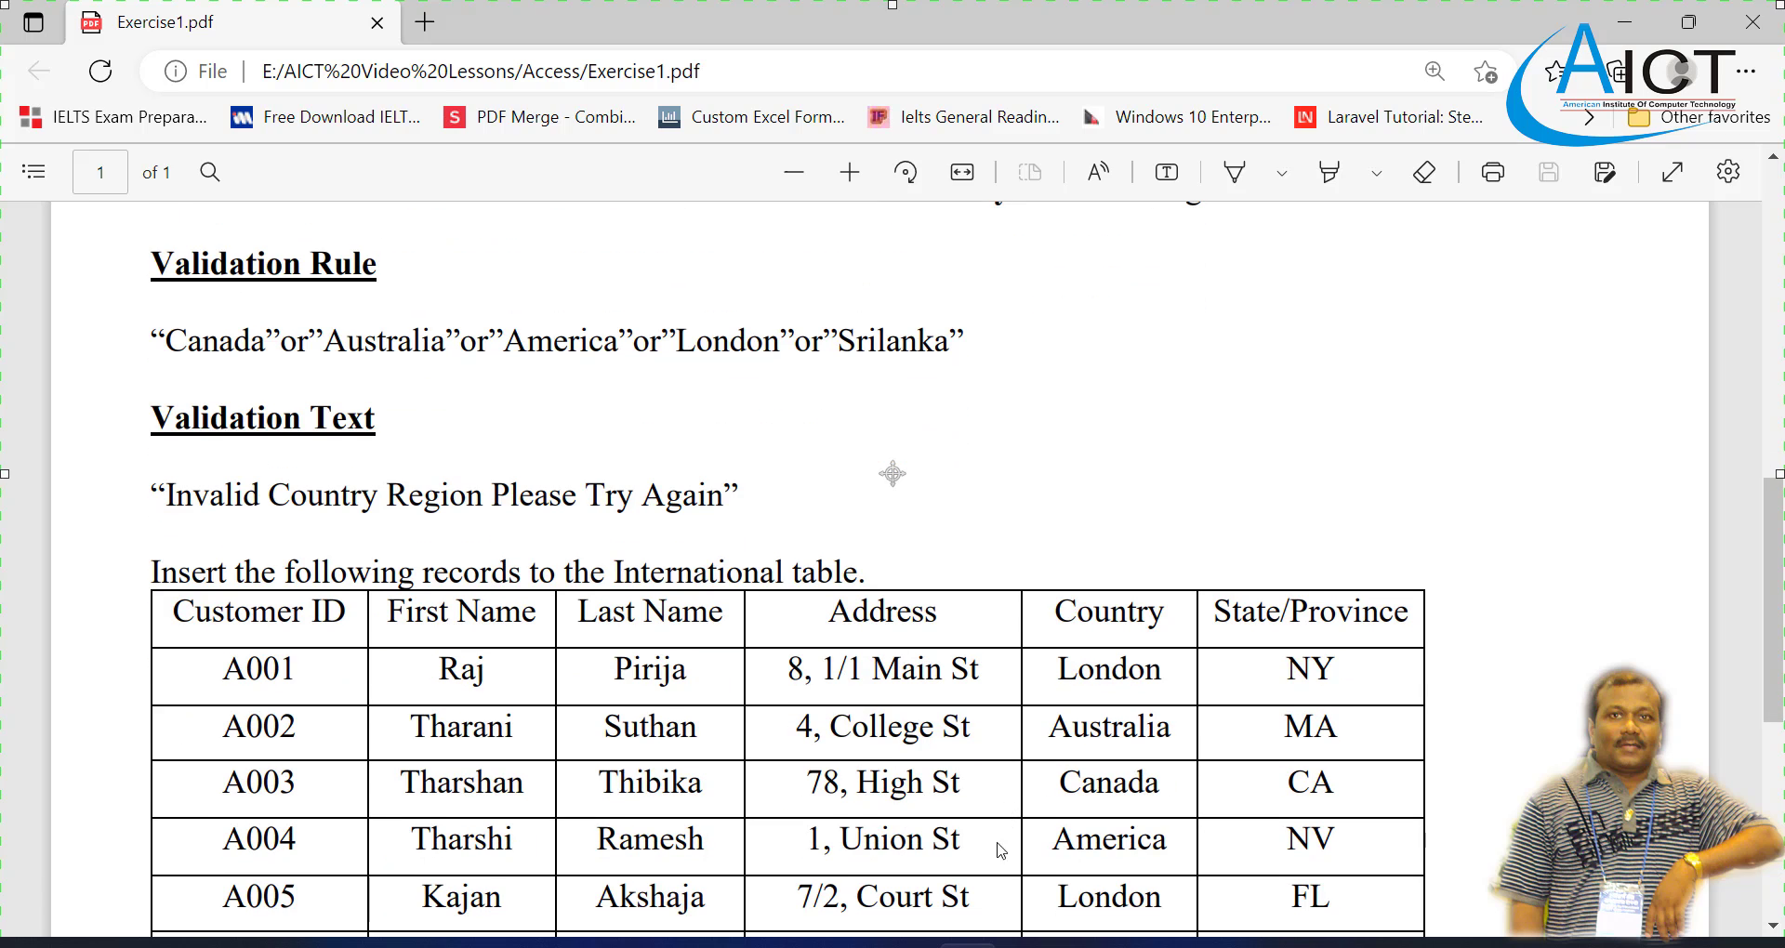
key(alt+Tab)
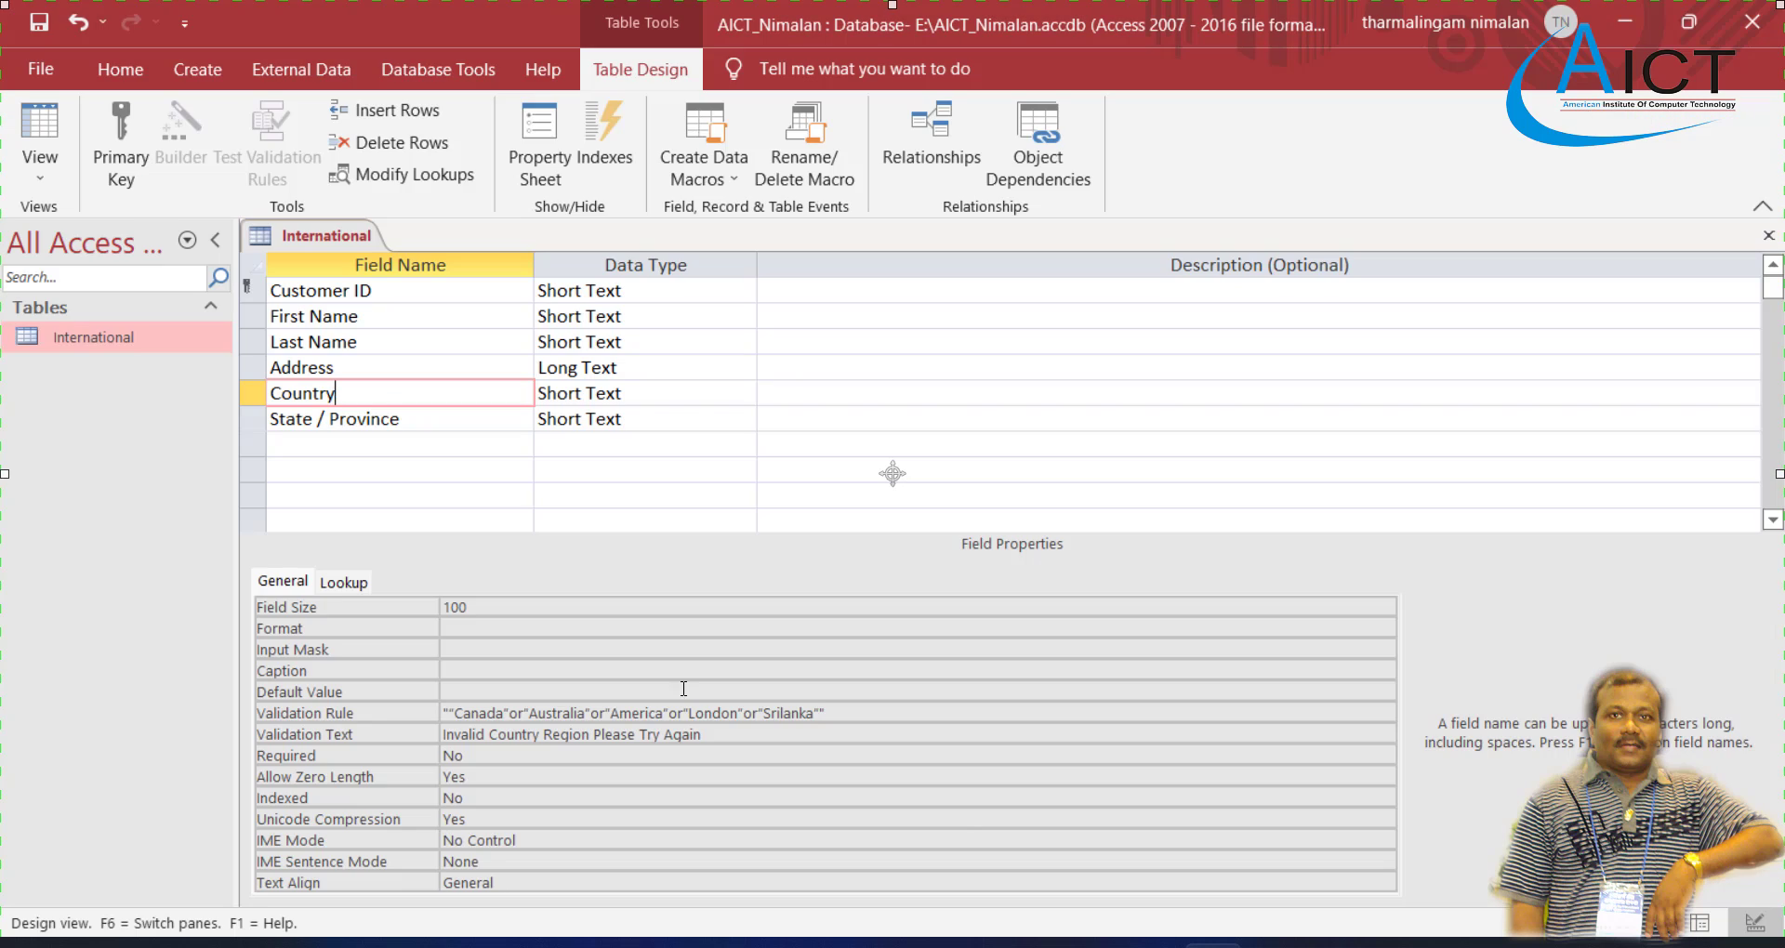
right_click(61, 344)
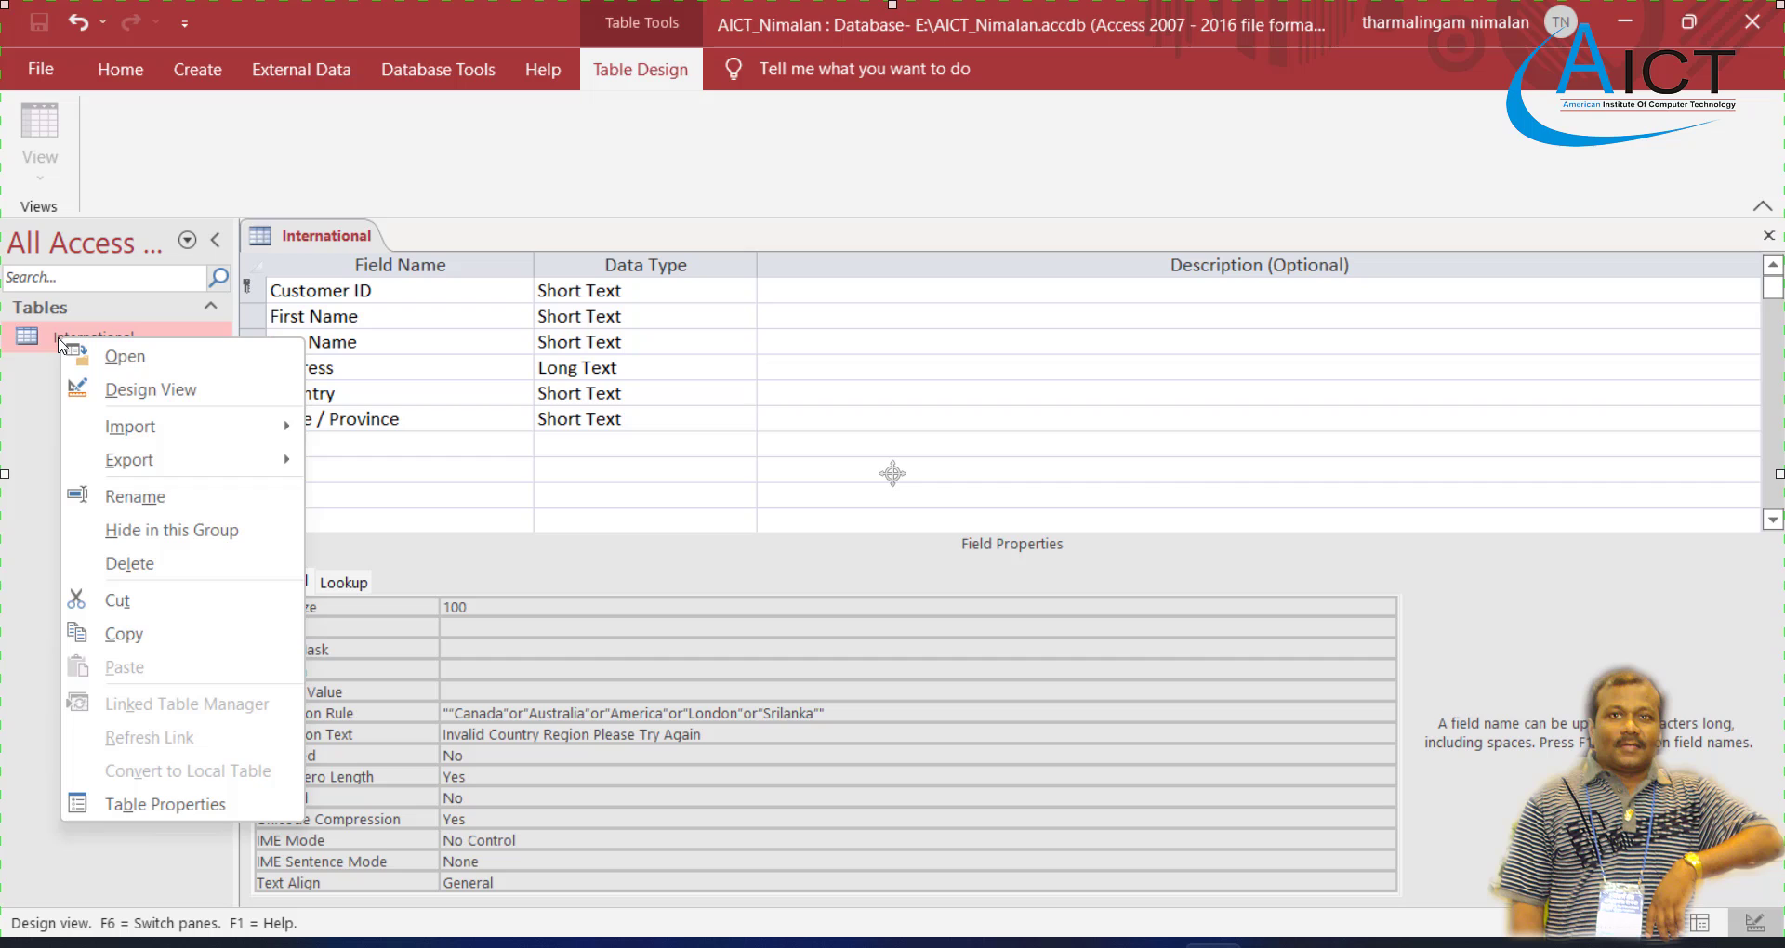
click(110, 356)
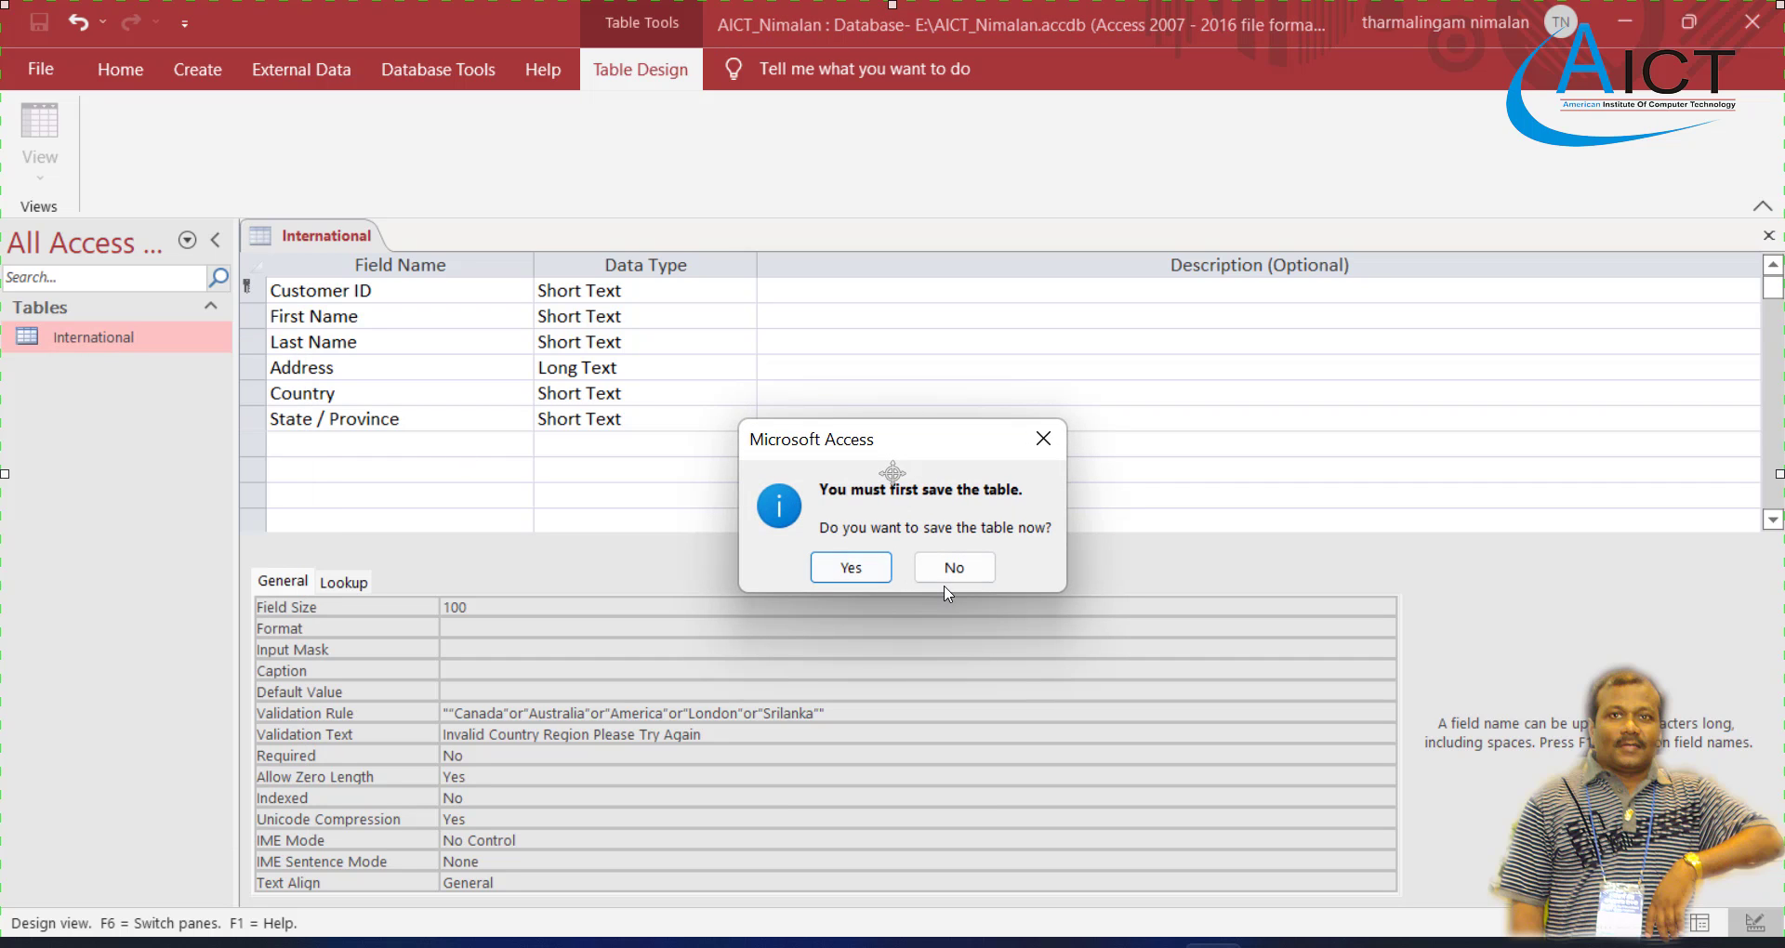
click(852, 569)
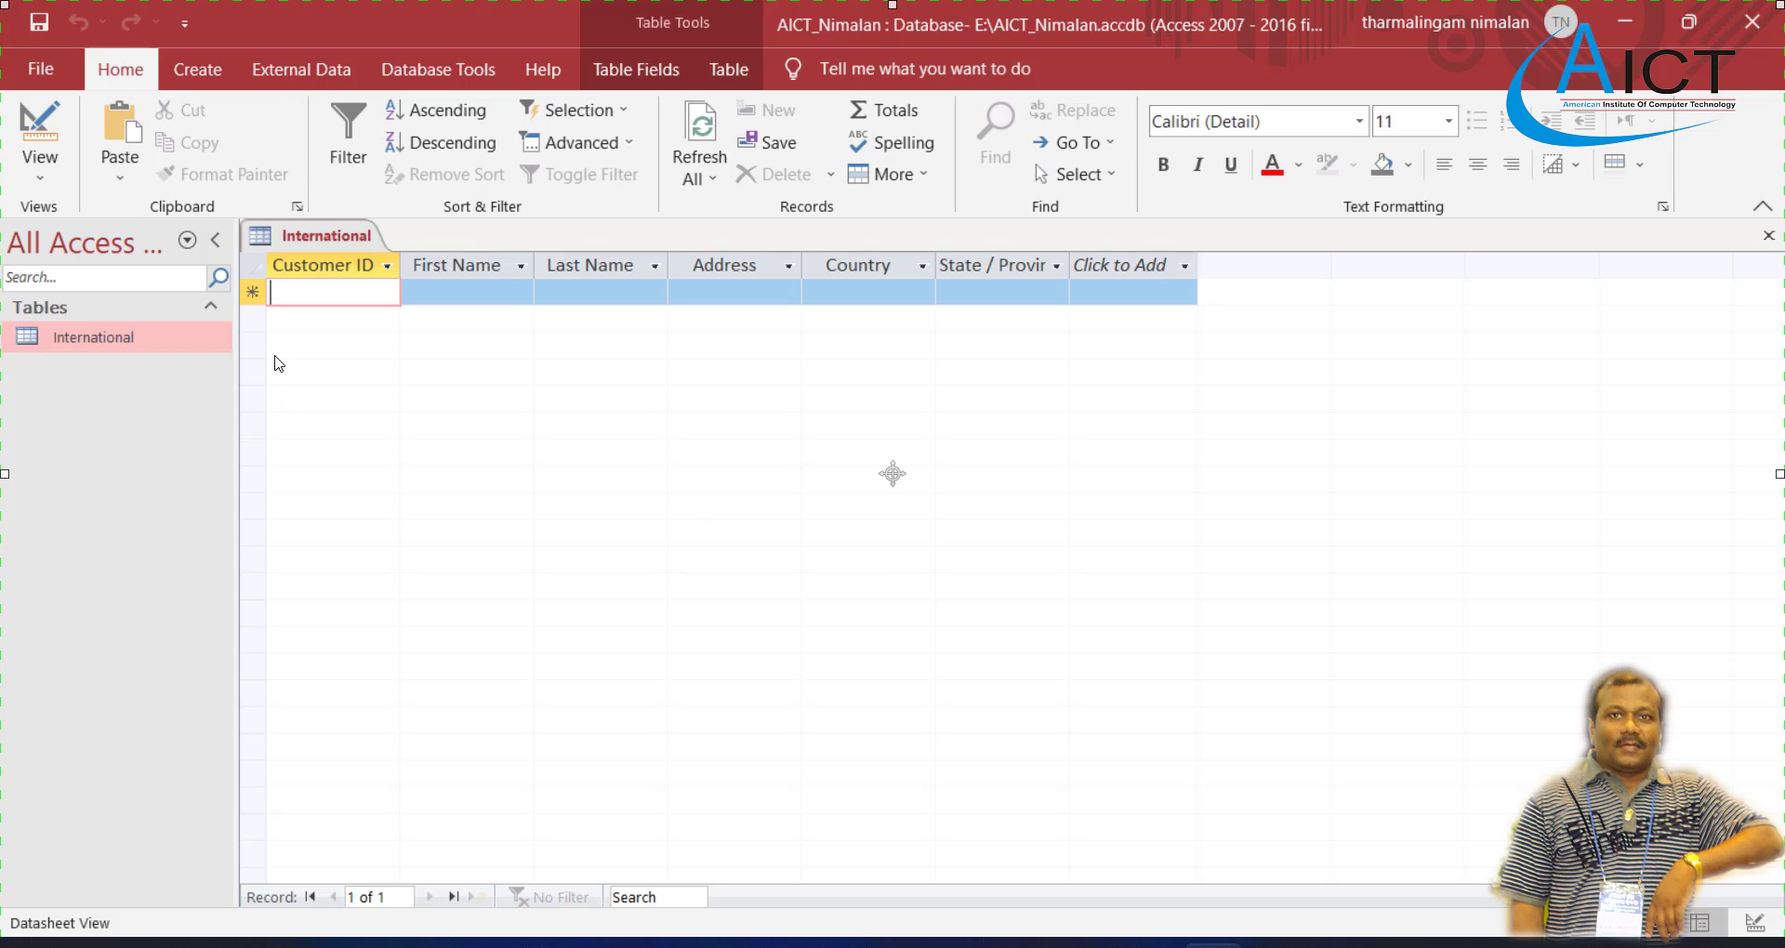
Start the first International record with the customer ID and first name listed in Exercise1.pdf
text(A)
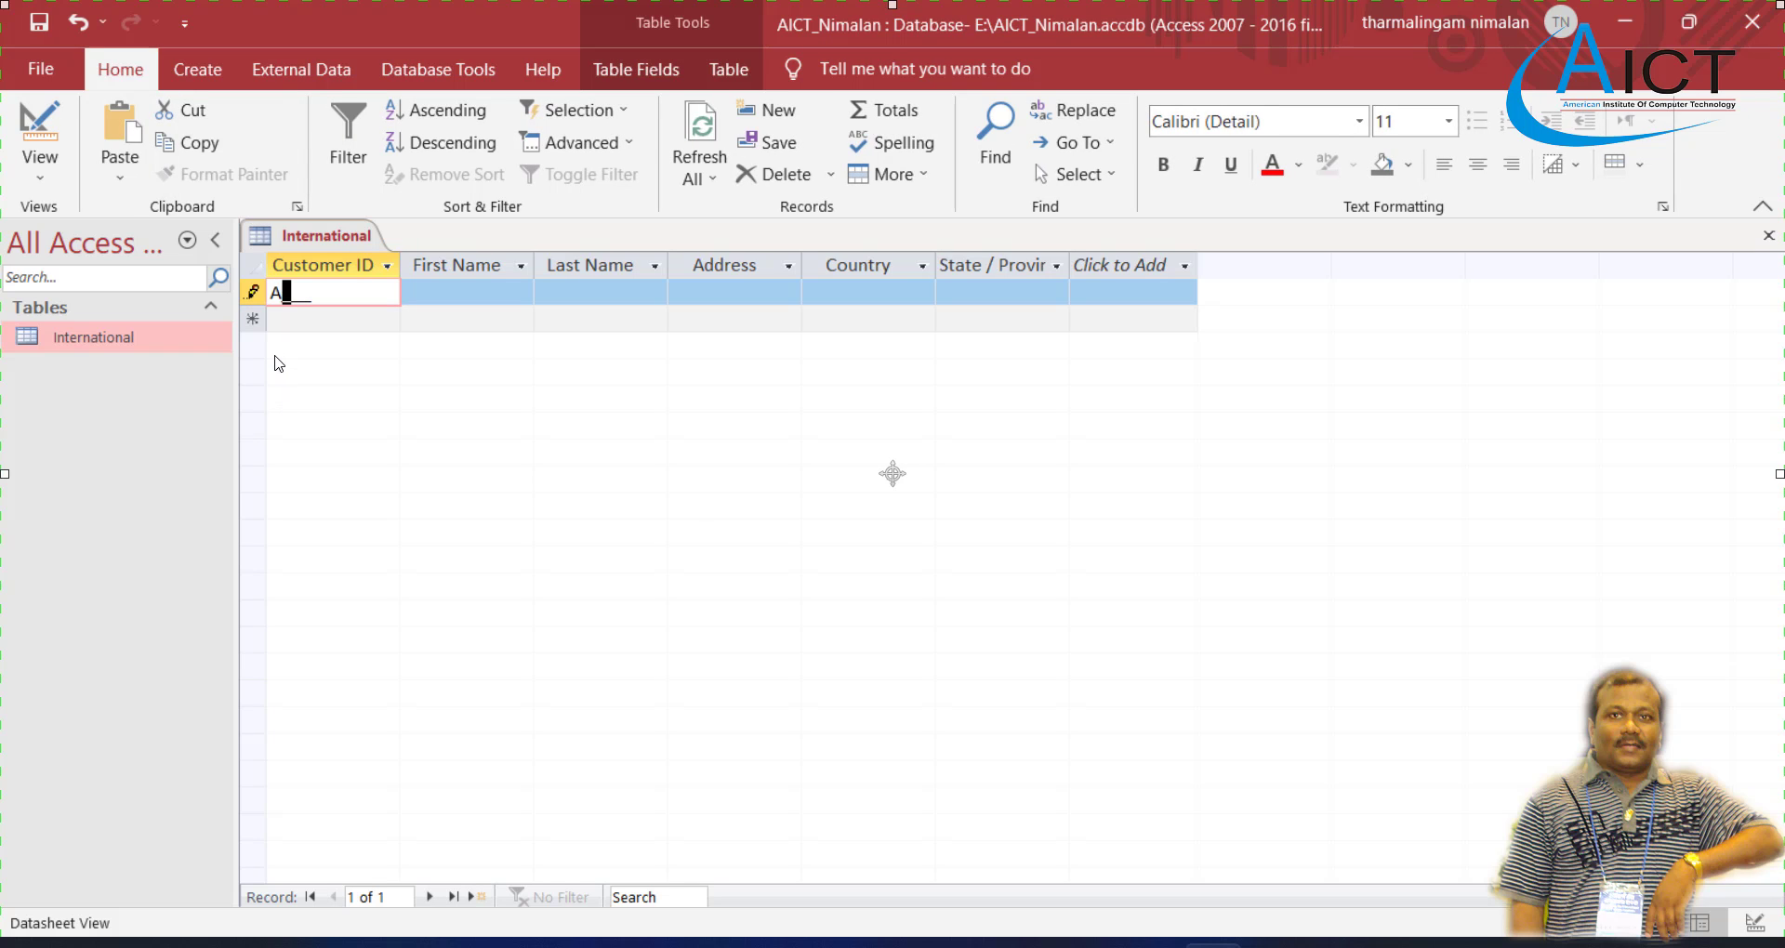
text(001)
click(420, 296)
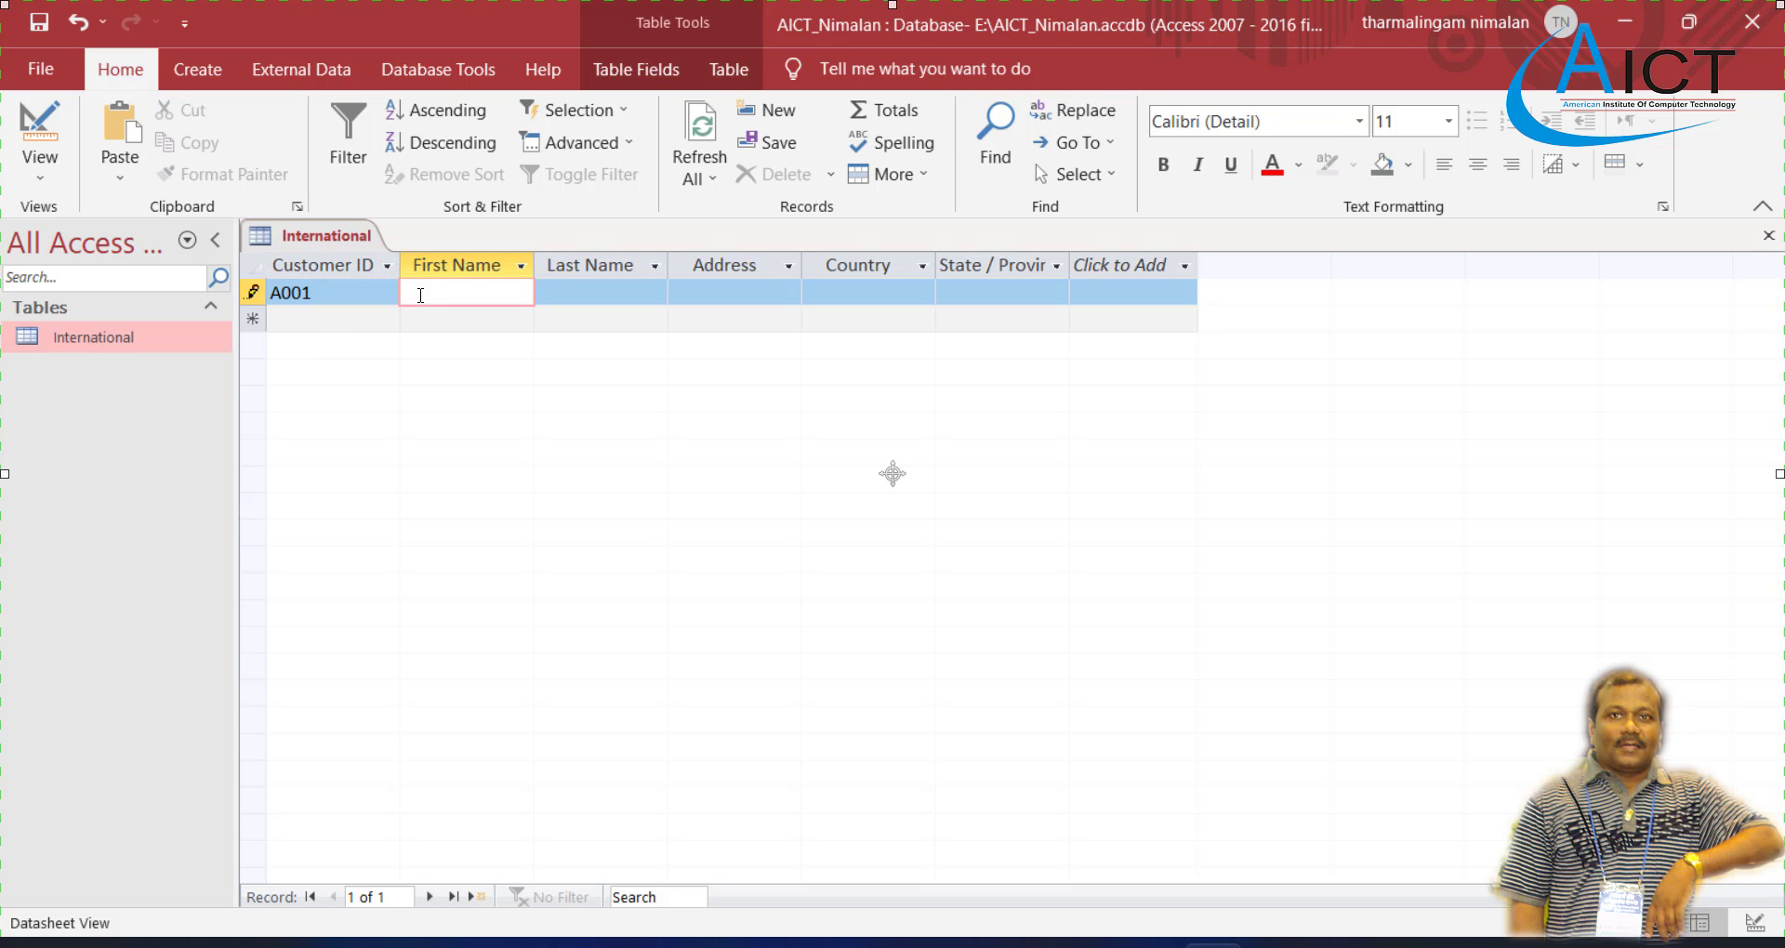
text(Ravi)
click(969, 946)
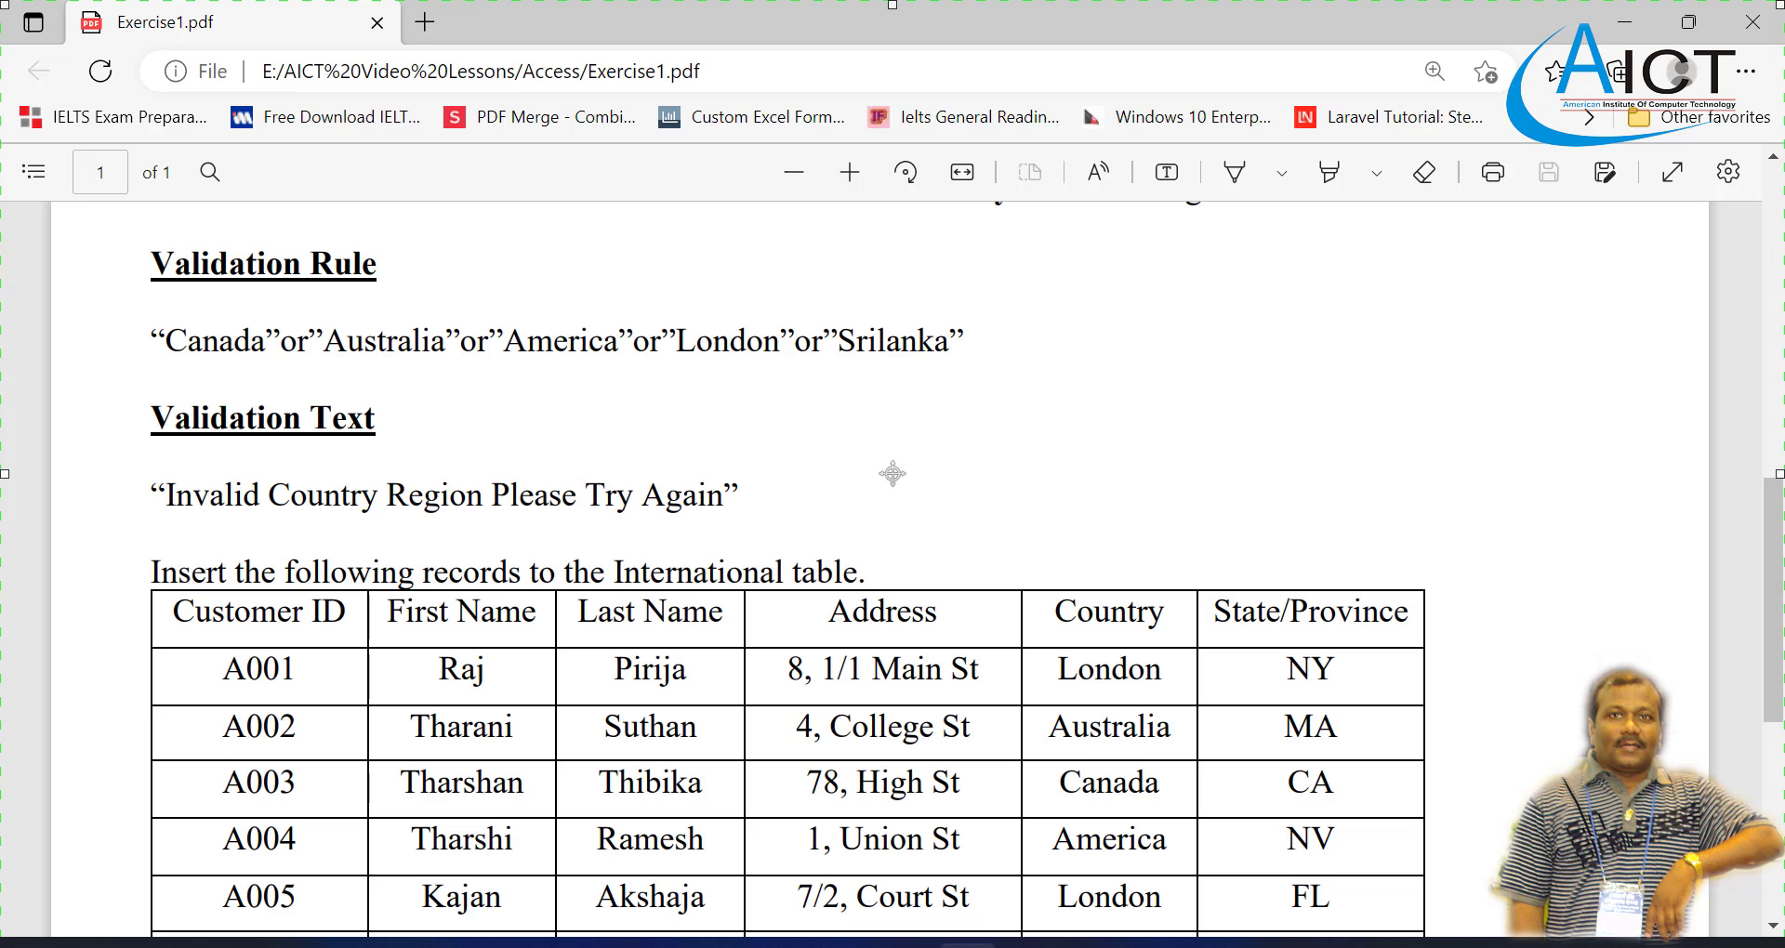
click(969, 946)
key(BackSpace)
key(BackSpace)
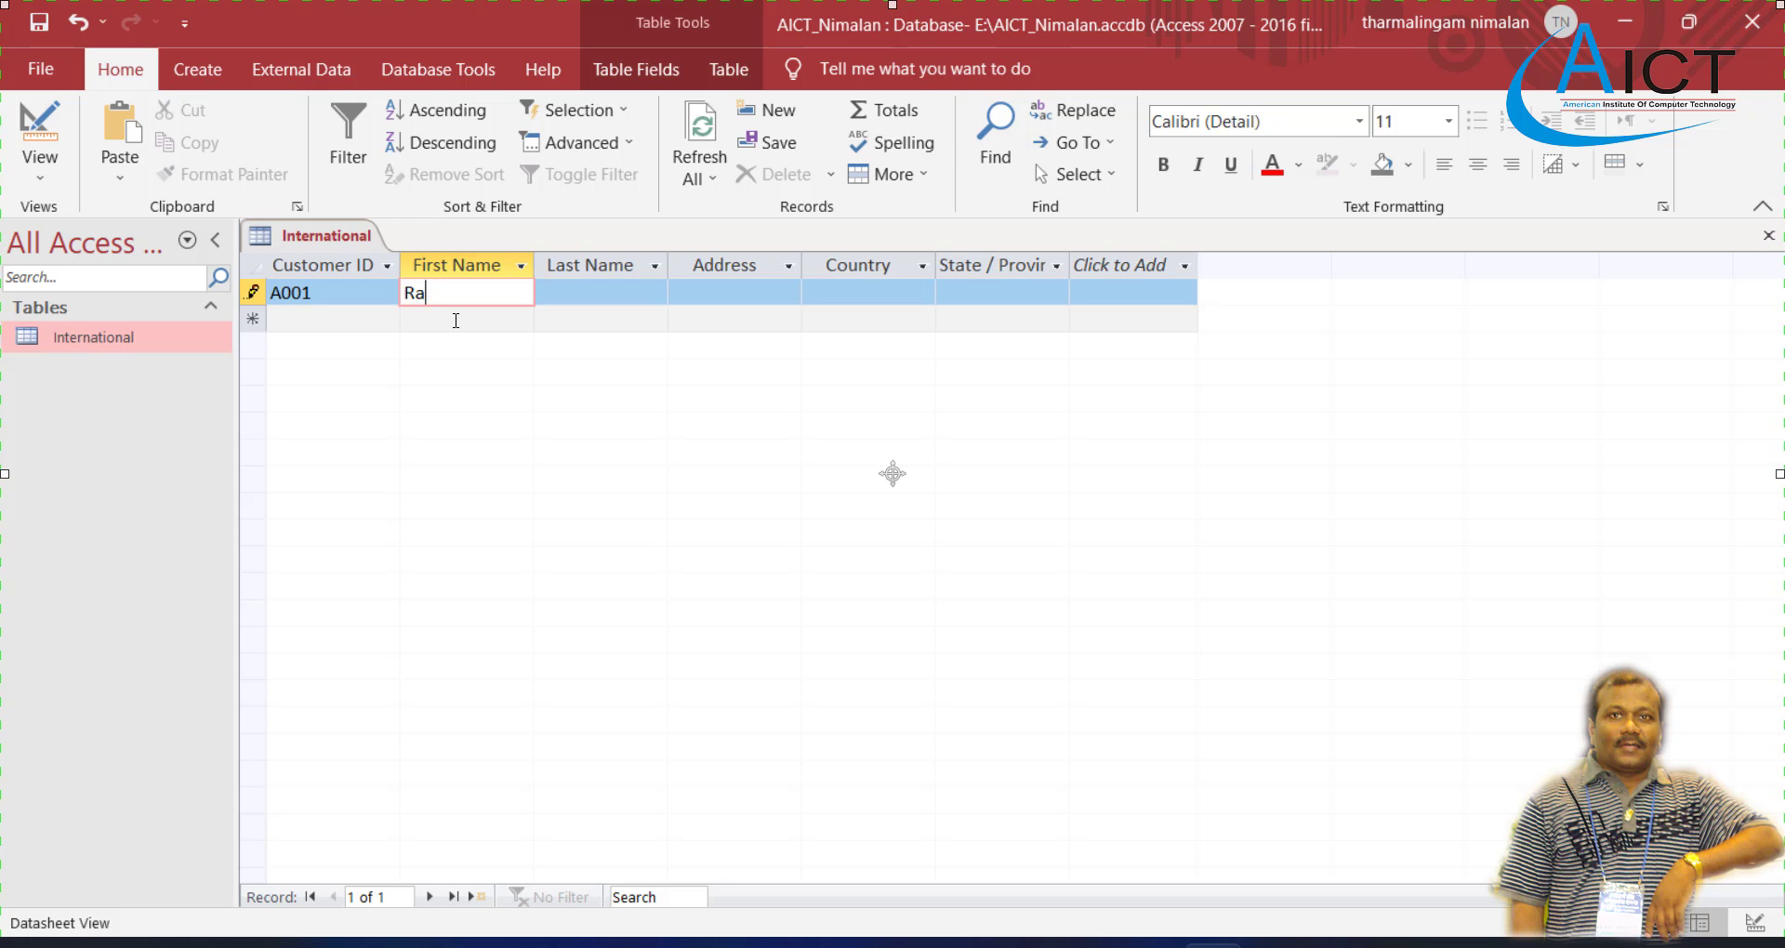
text(j)
Look up the first record's last name in Exercise1.pdf and enter it in the Last Name field in Access
click(968, 945)
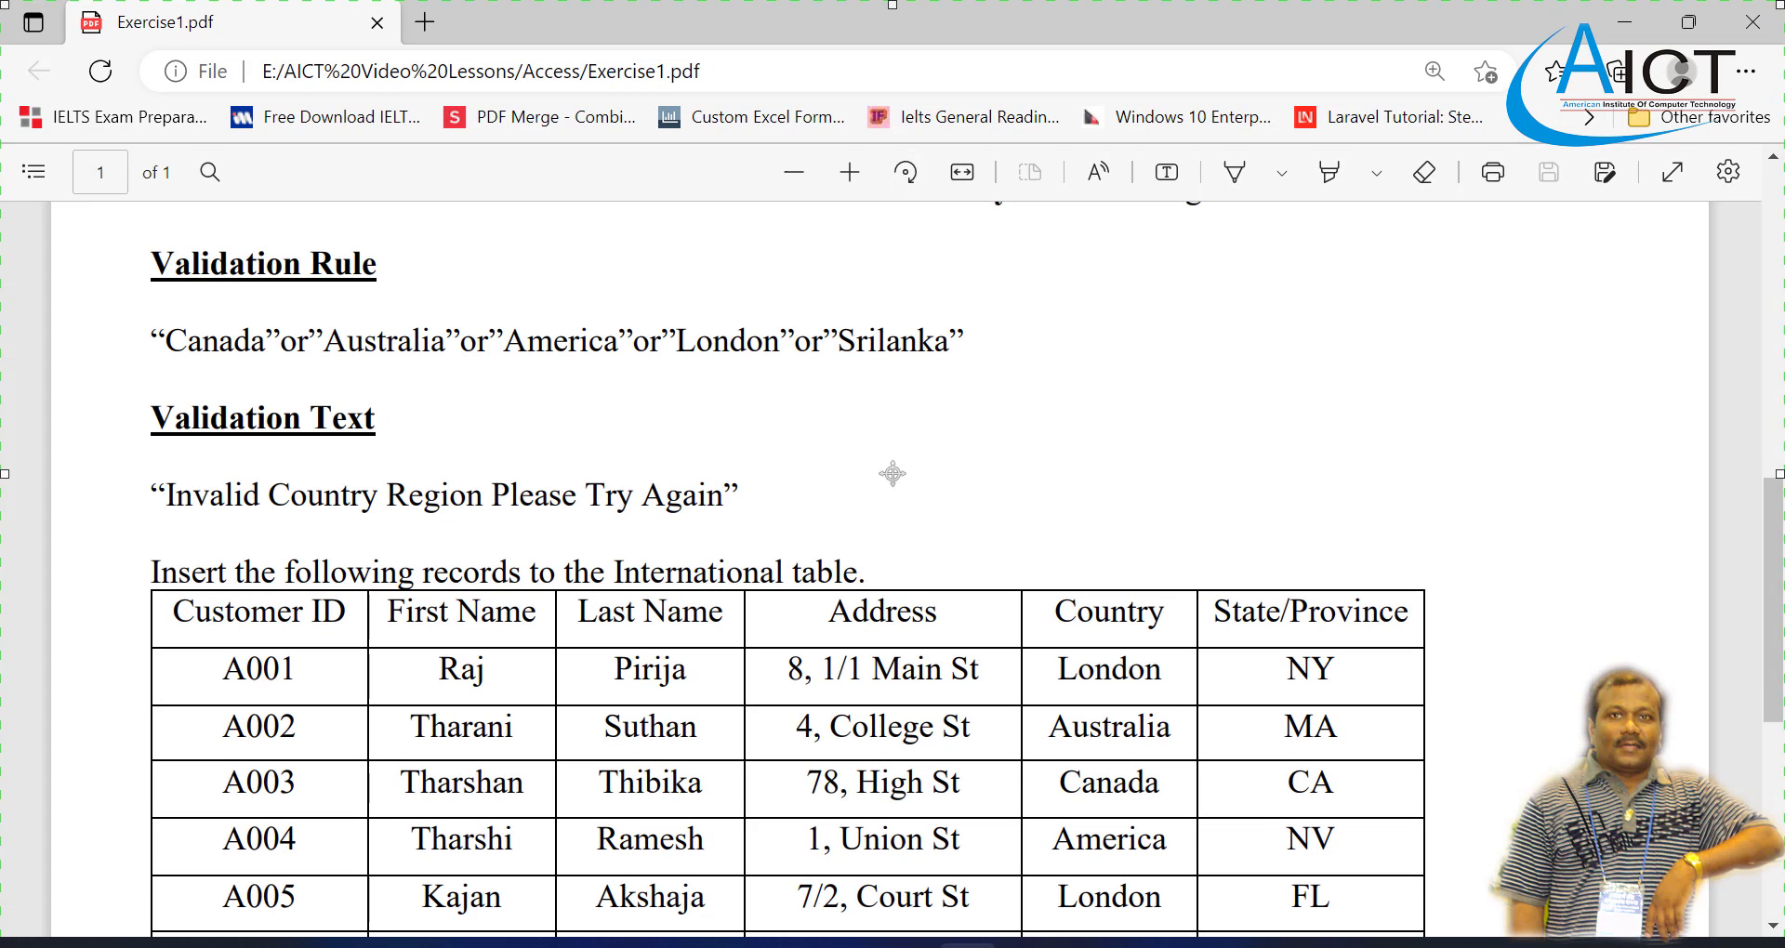
key(alt+Tab)
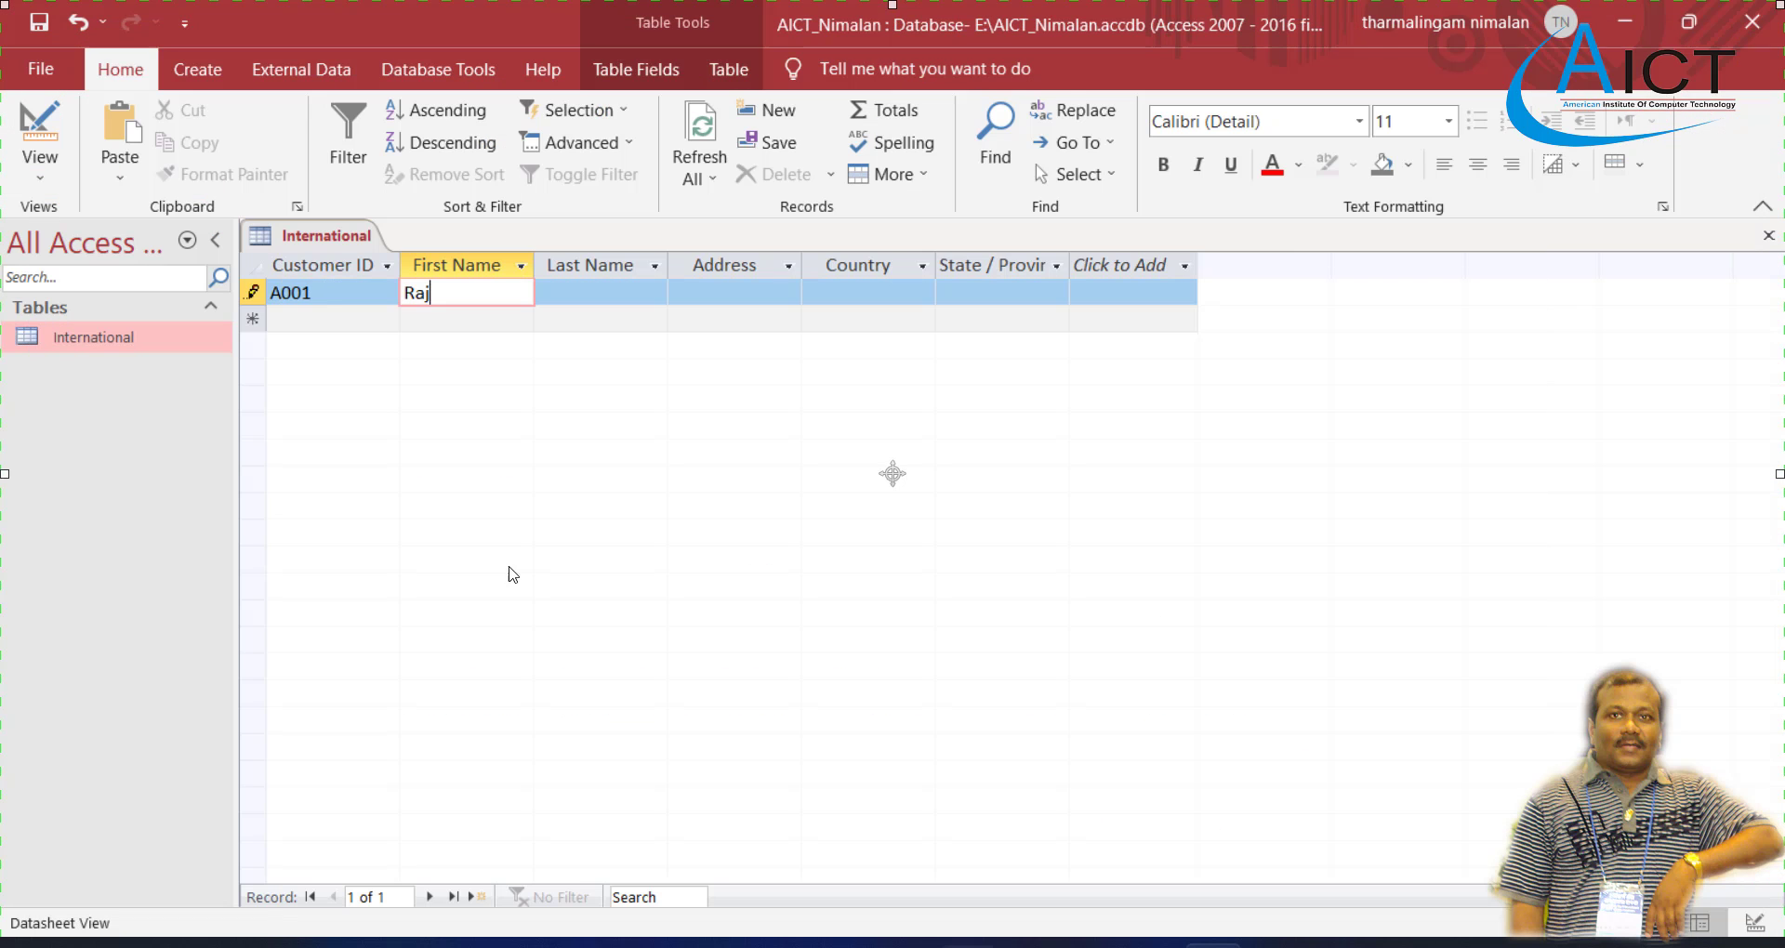
click(565, 301)
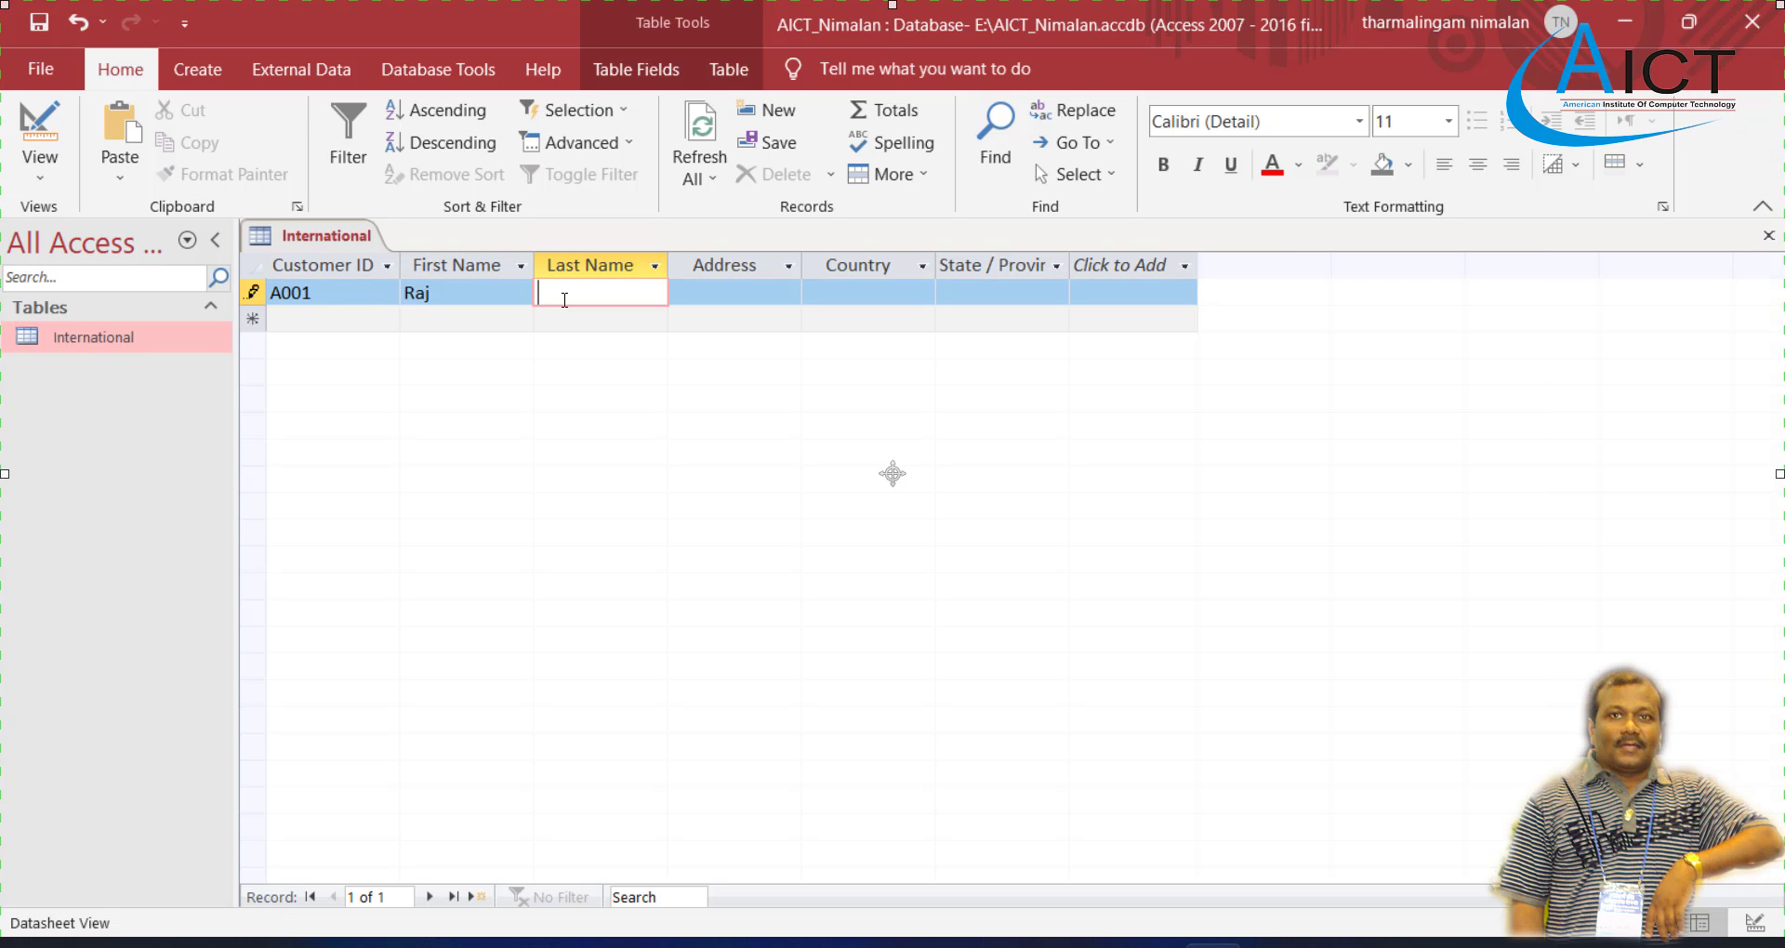
text(Prija)
Fill in the first record's street address after checking it in Exercise1.pdf
click(737, 292)
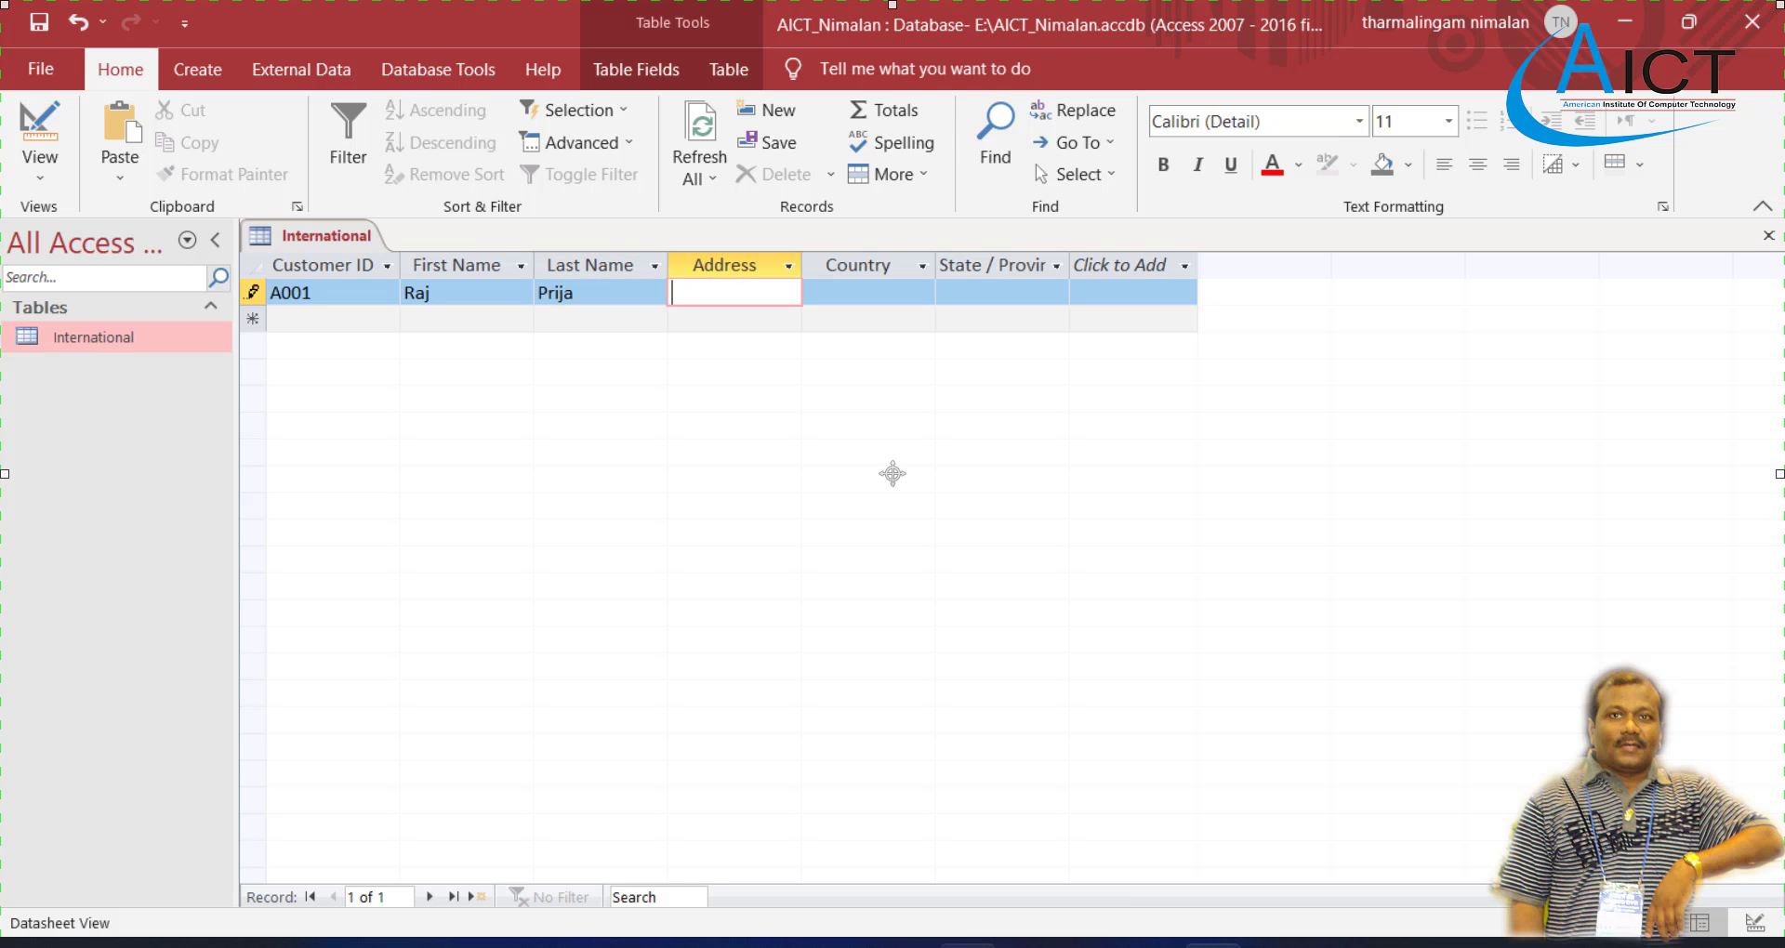
key(alt+Tab)
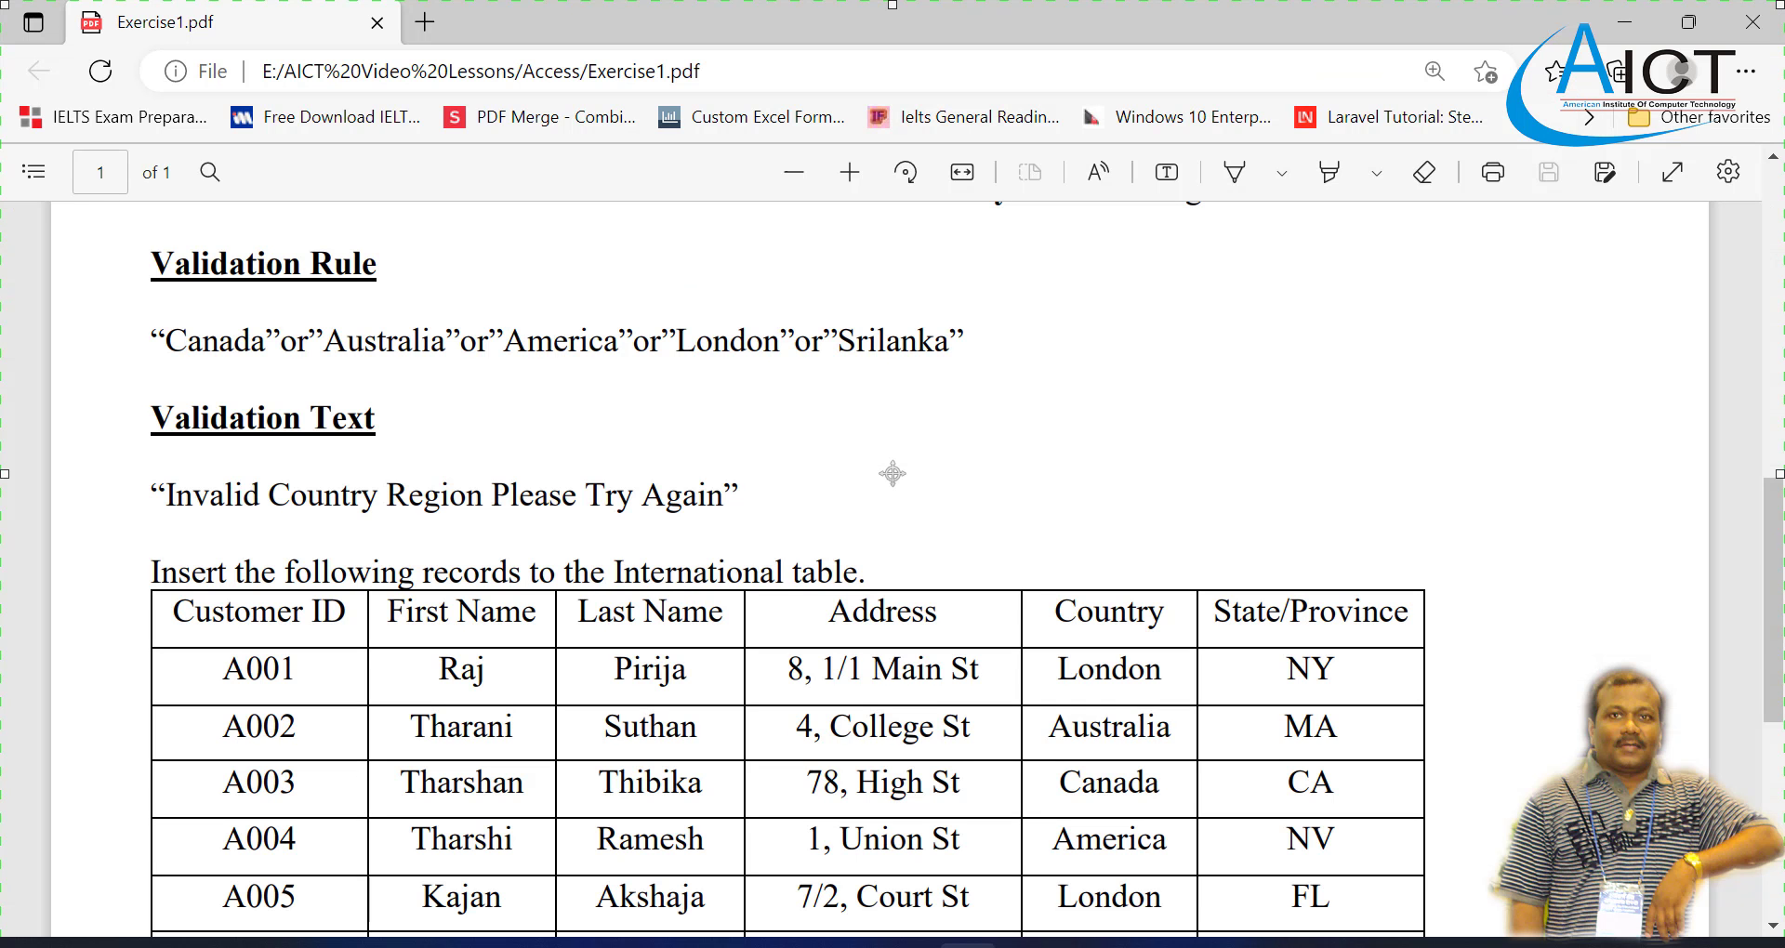
key(alt+Tab)
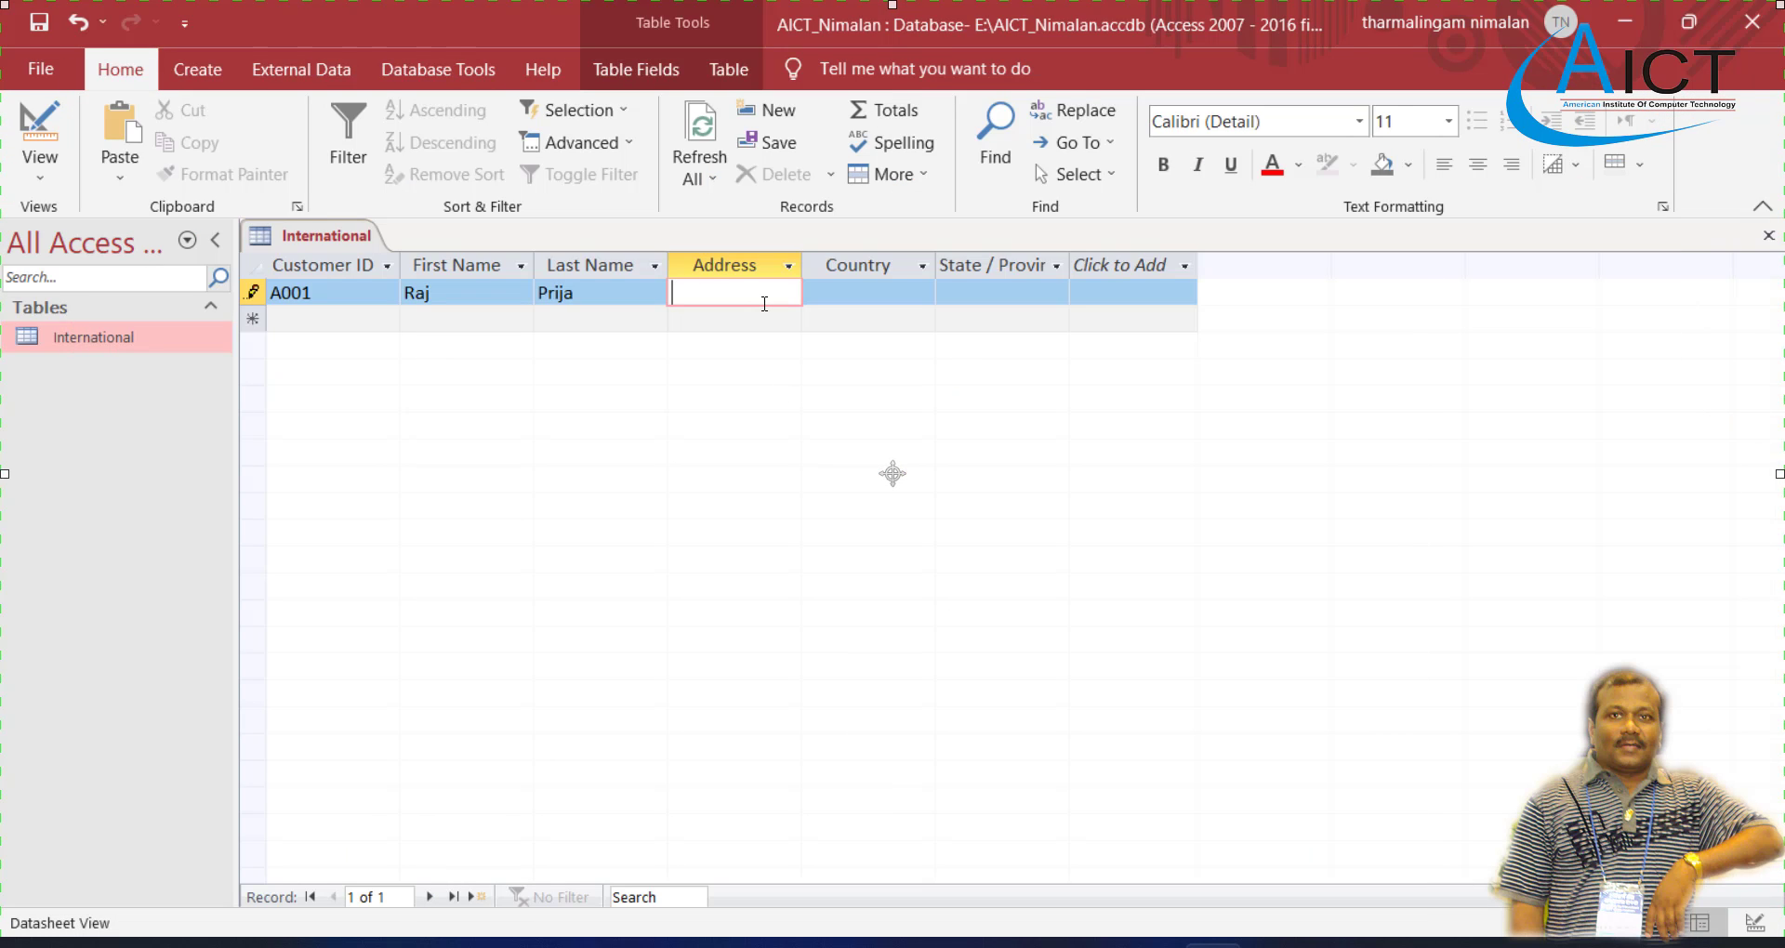
text(8, )
text(181, Ma)
text(in Stre)
text(et)
Set the first record's Country to London and its State / Province to NY
click(854, 291)
text(Lon)
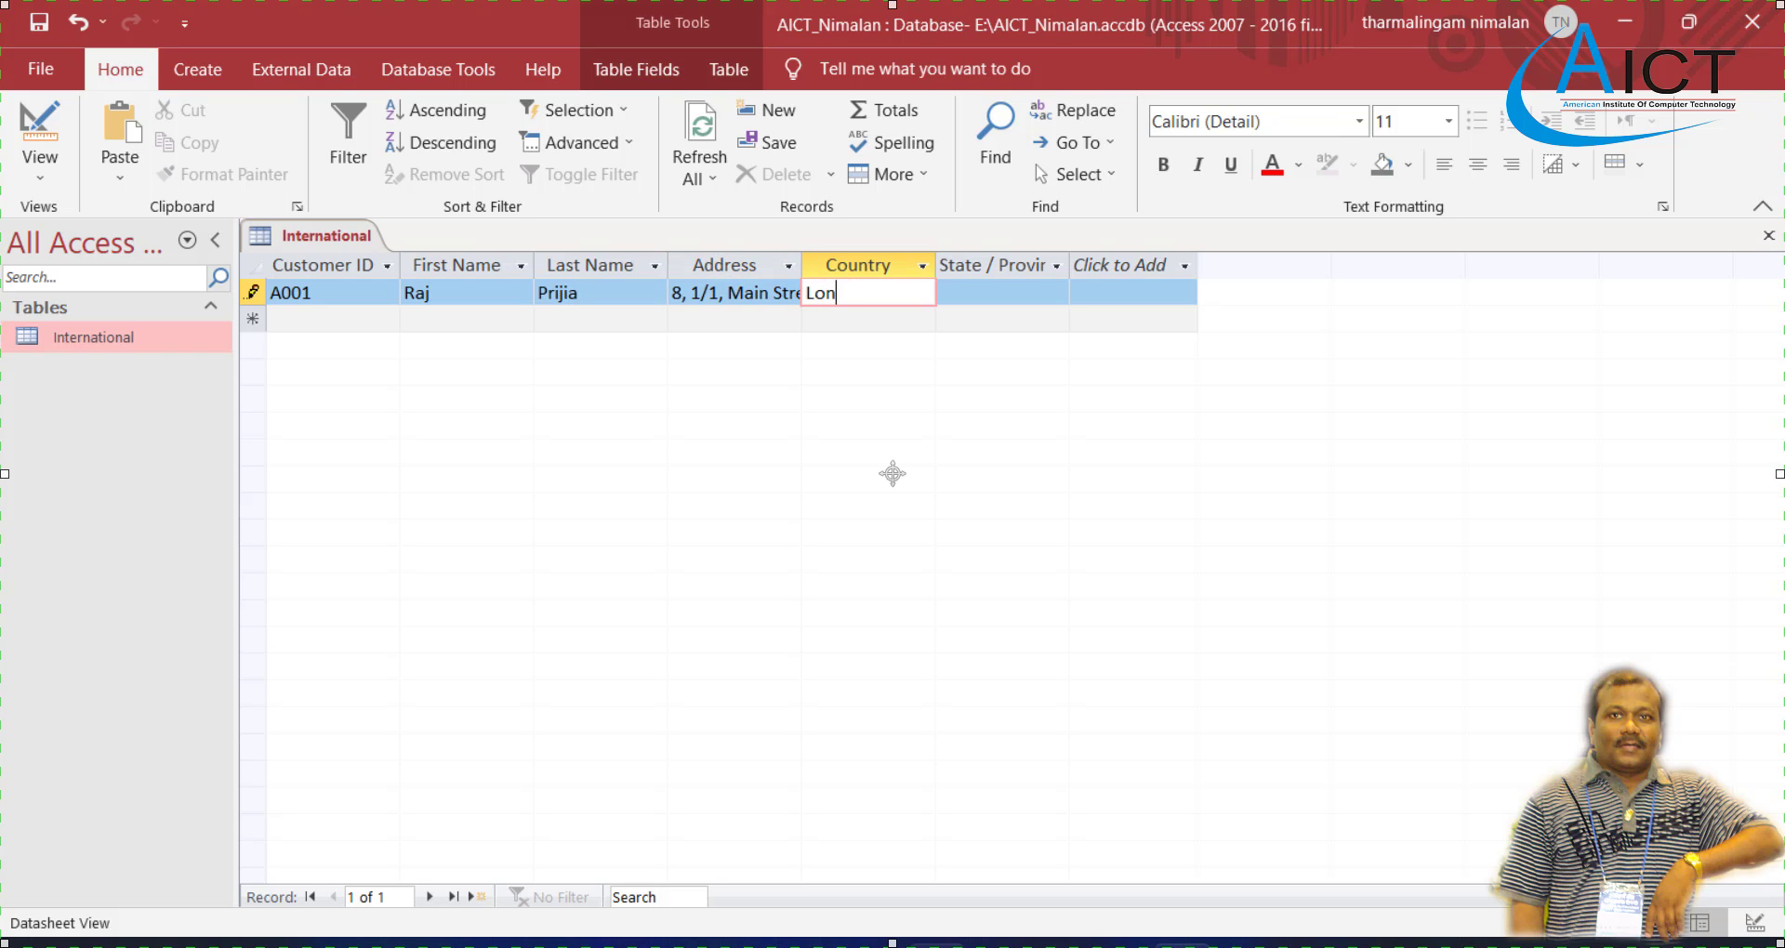
text(don)
key(Tab)
text(NY)
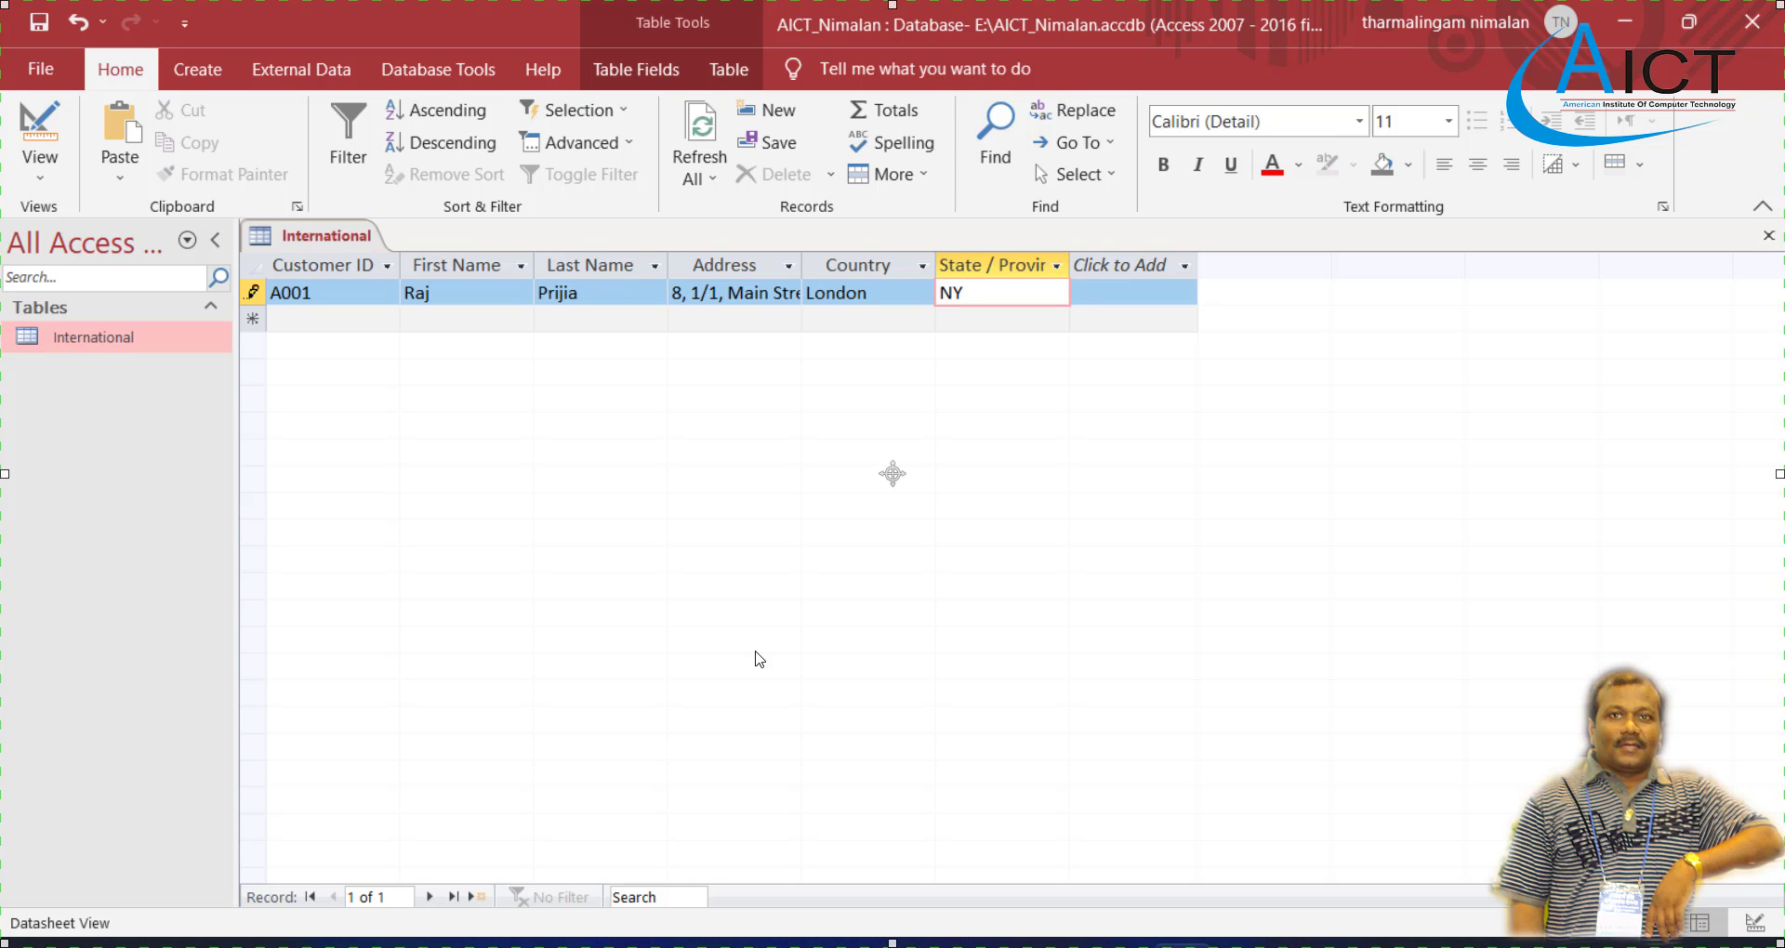
Start the second International record with the customer ID and first name listed in Exercise1.pdf
click(337, 316)
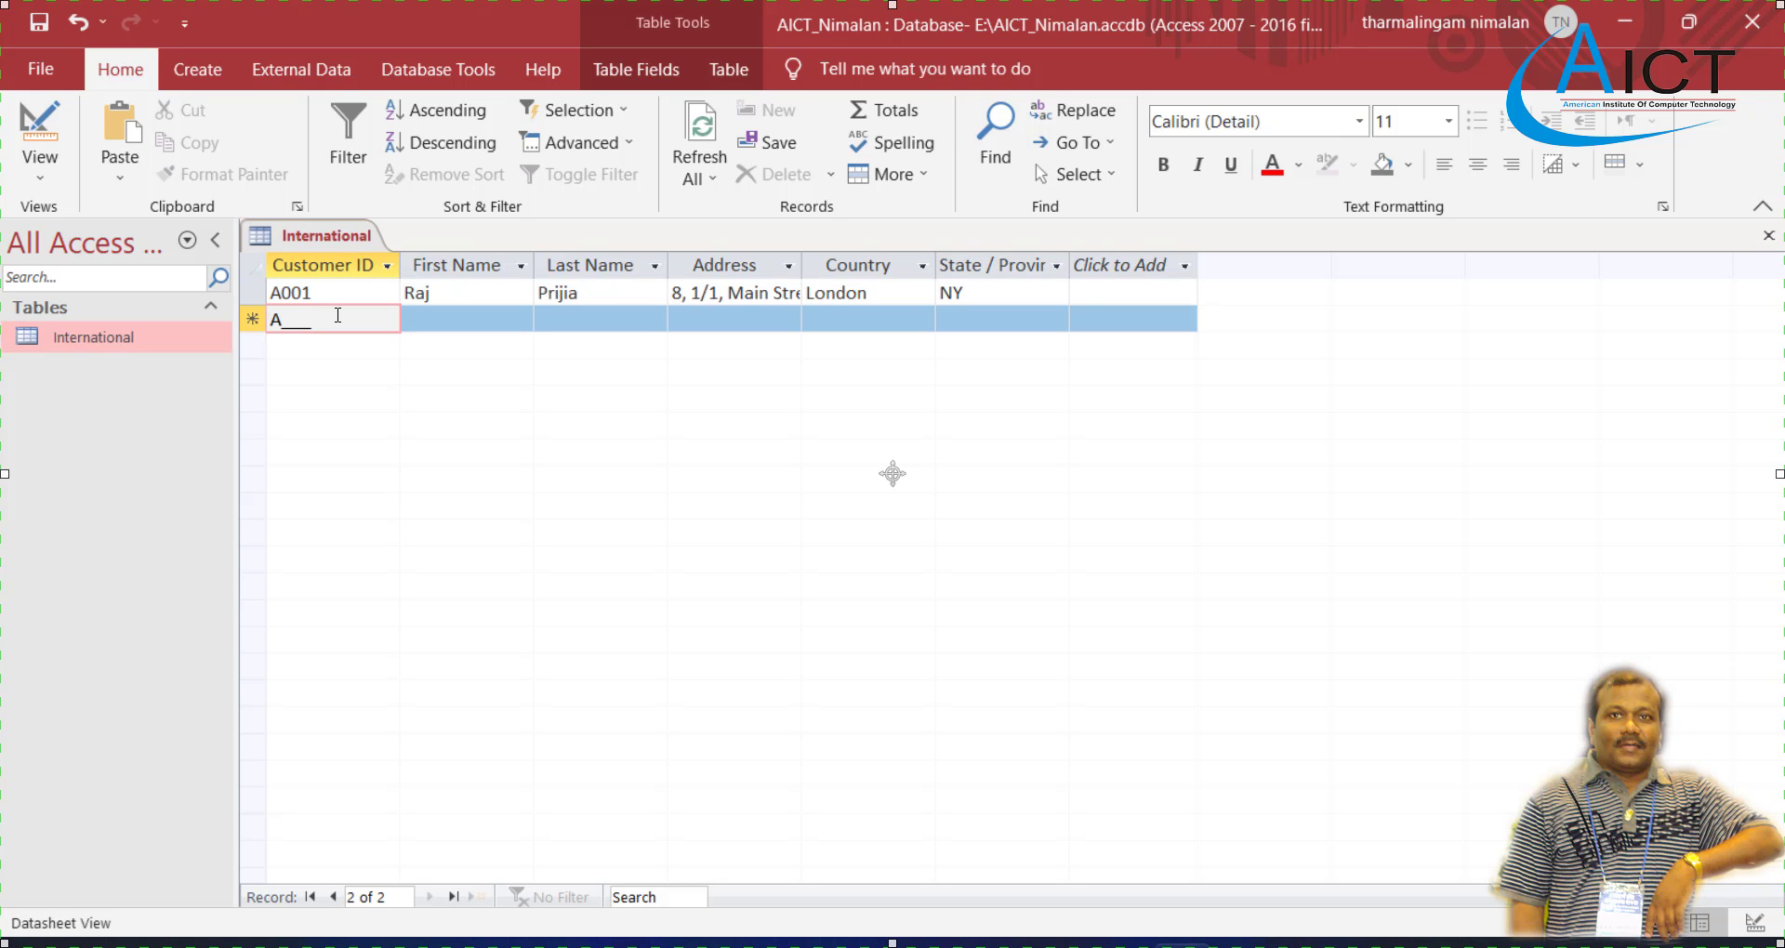
text(A)
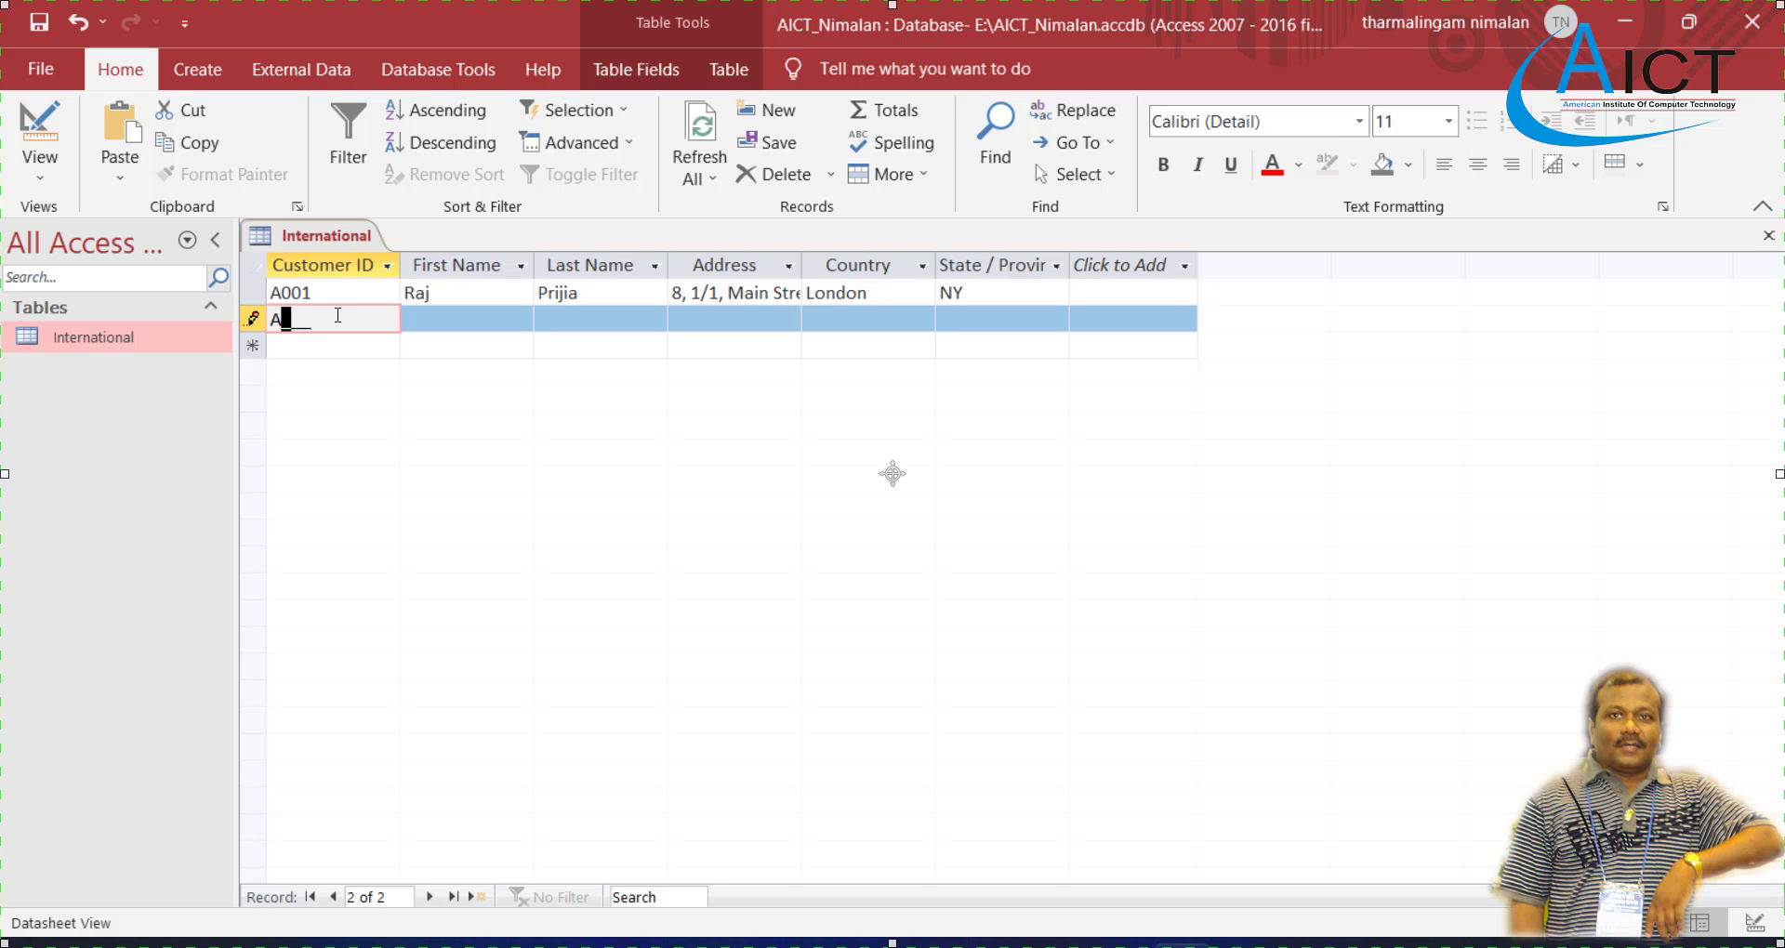
text(002)
click(441, 314)
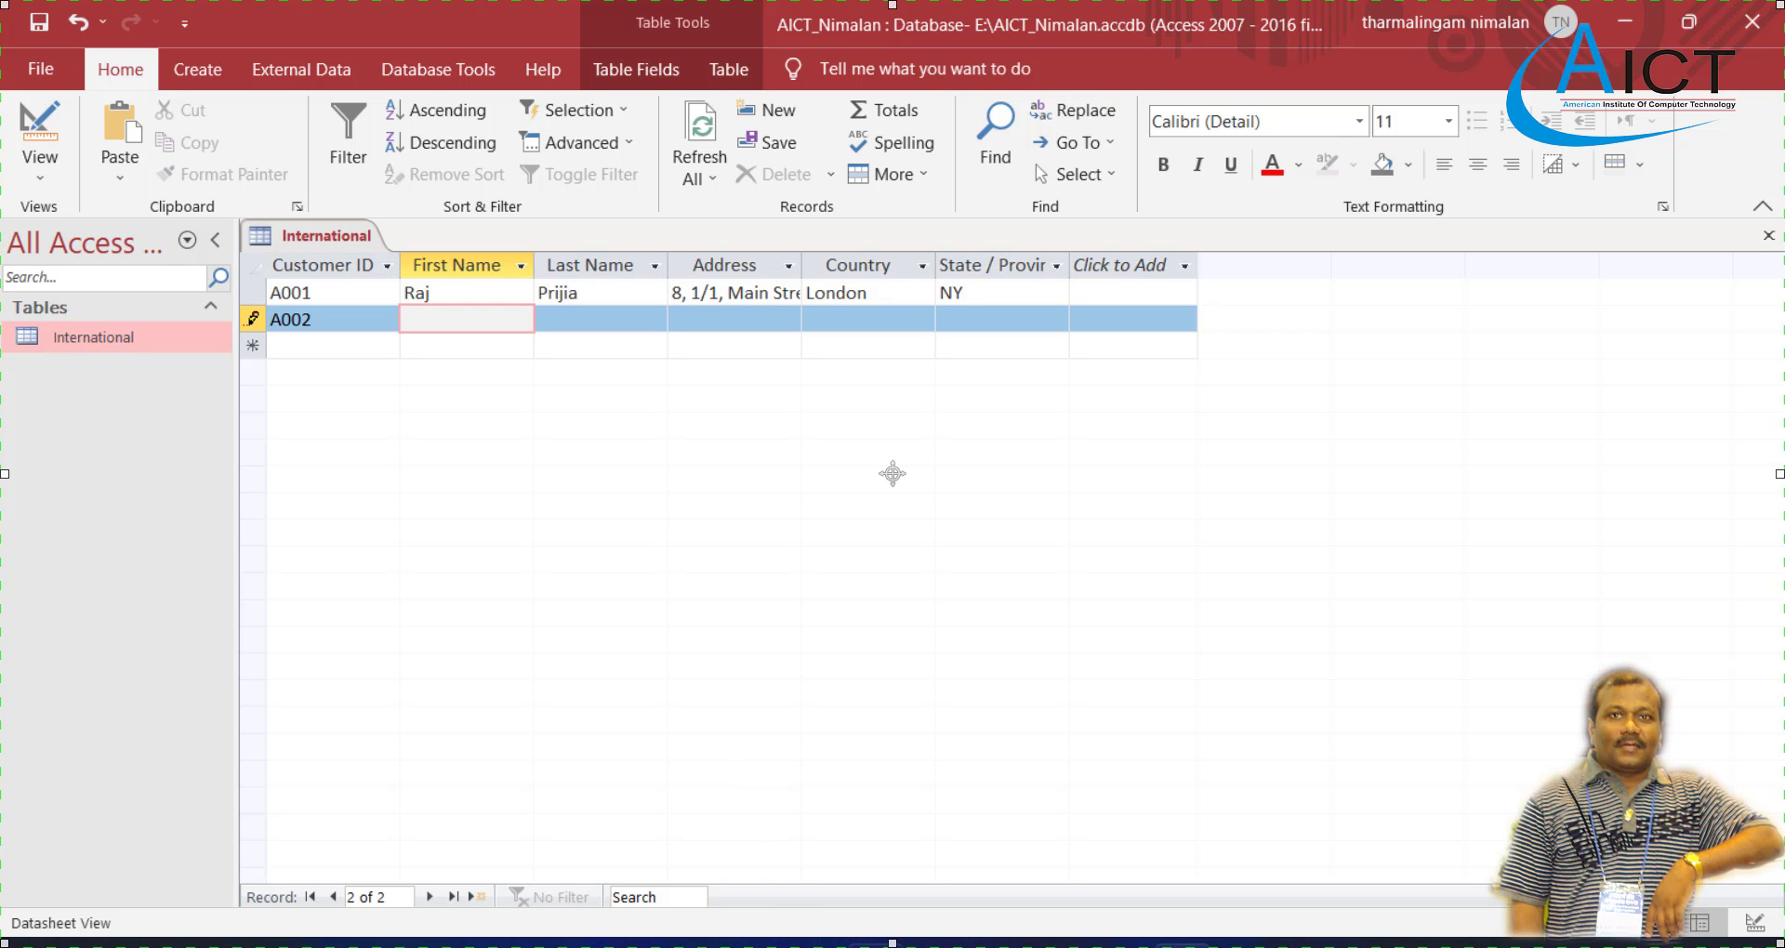
key(alt+Tab)
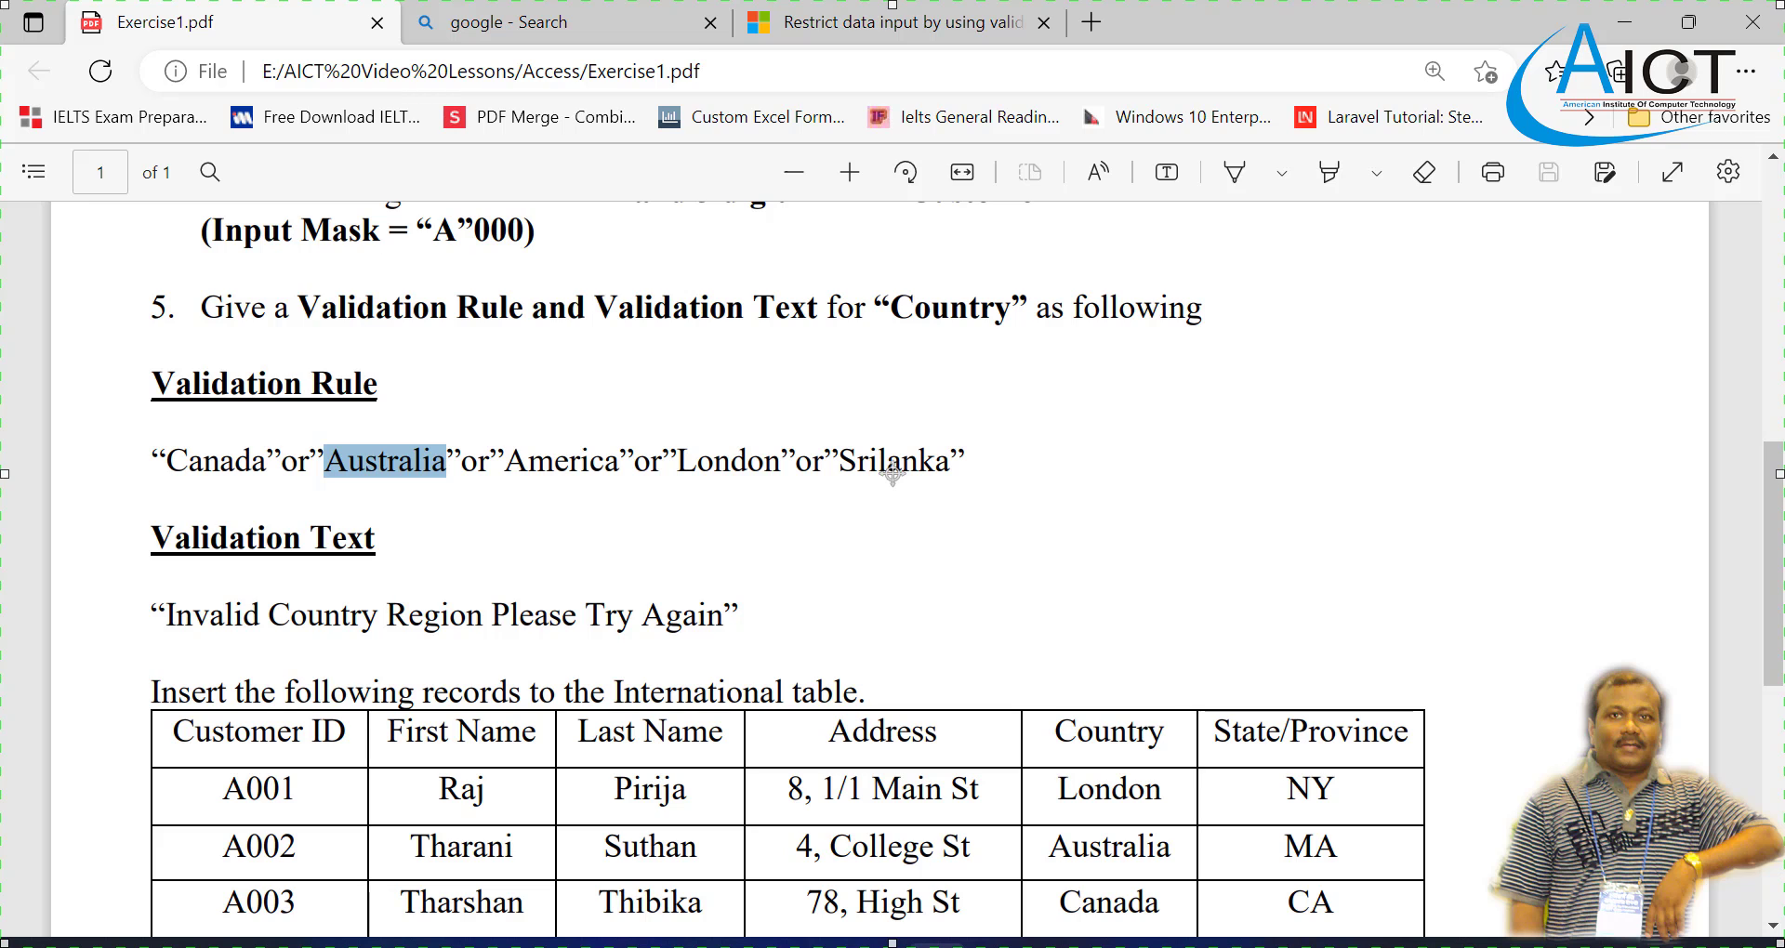
key(alt+Tab)
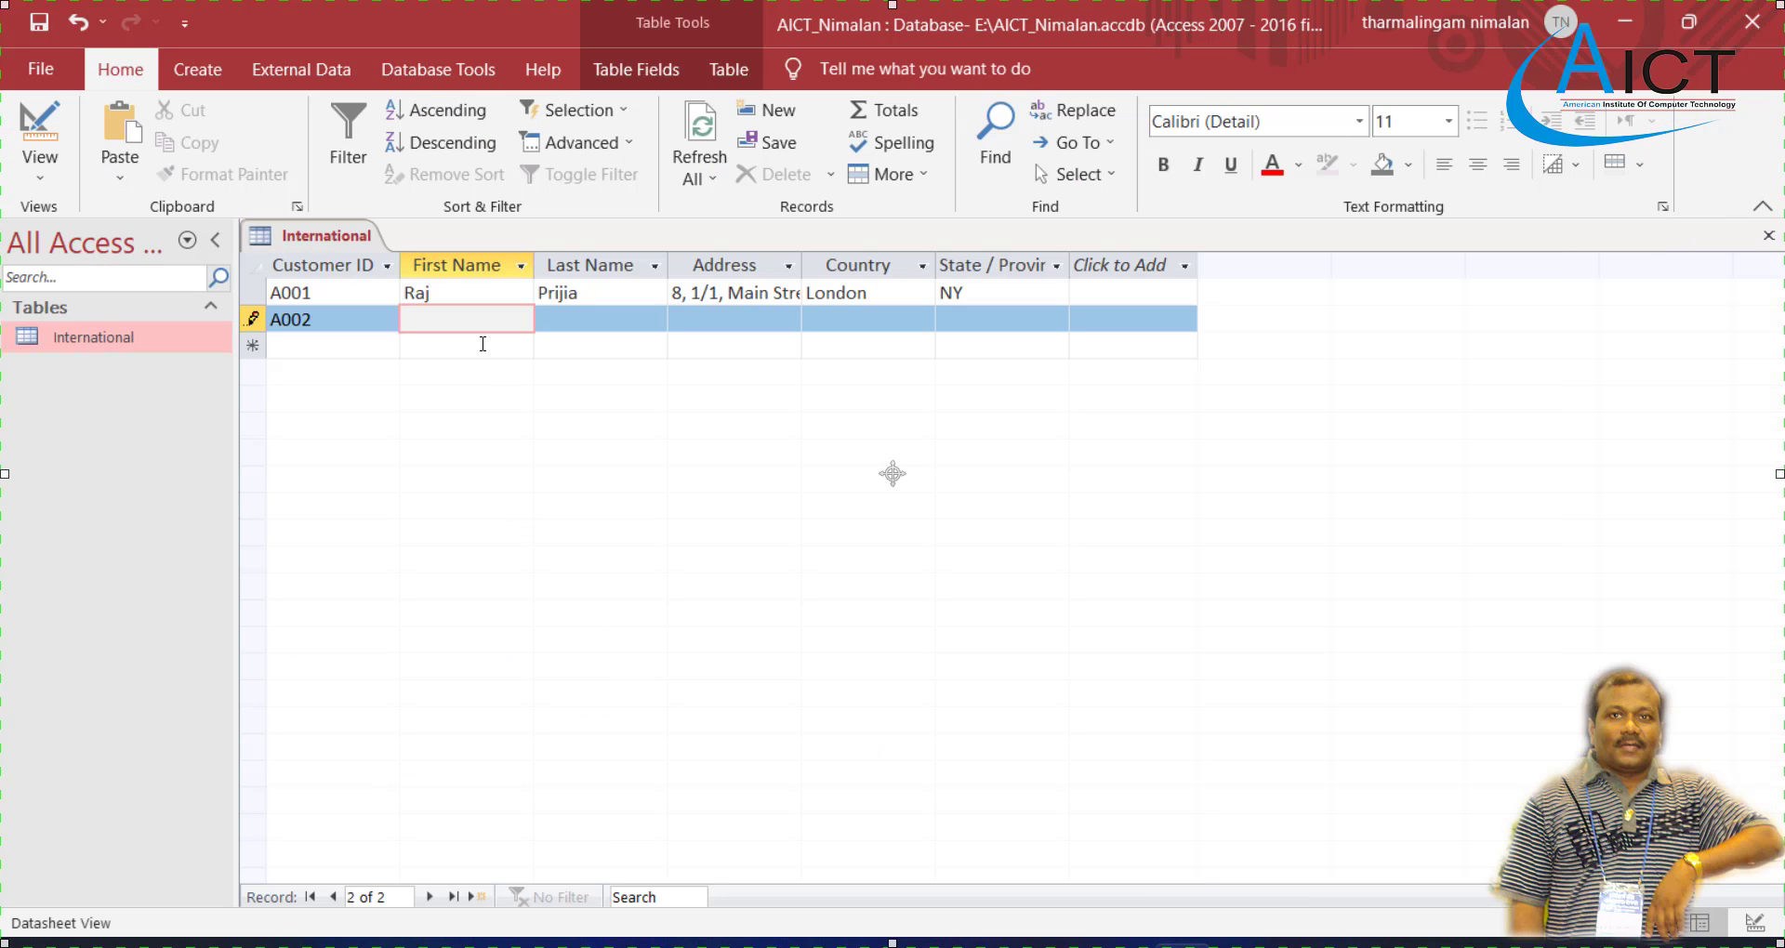
text(Tharani)
Check the second record's last name in Exercise1.pdf and enter it in the Last Name field in Access
click(570, 321)
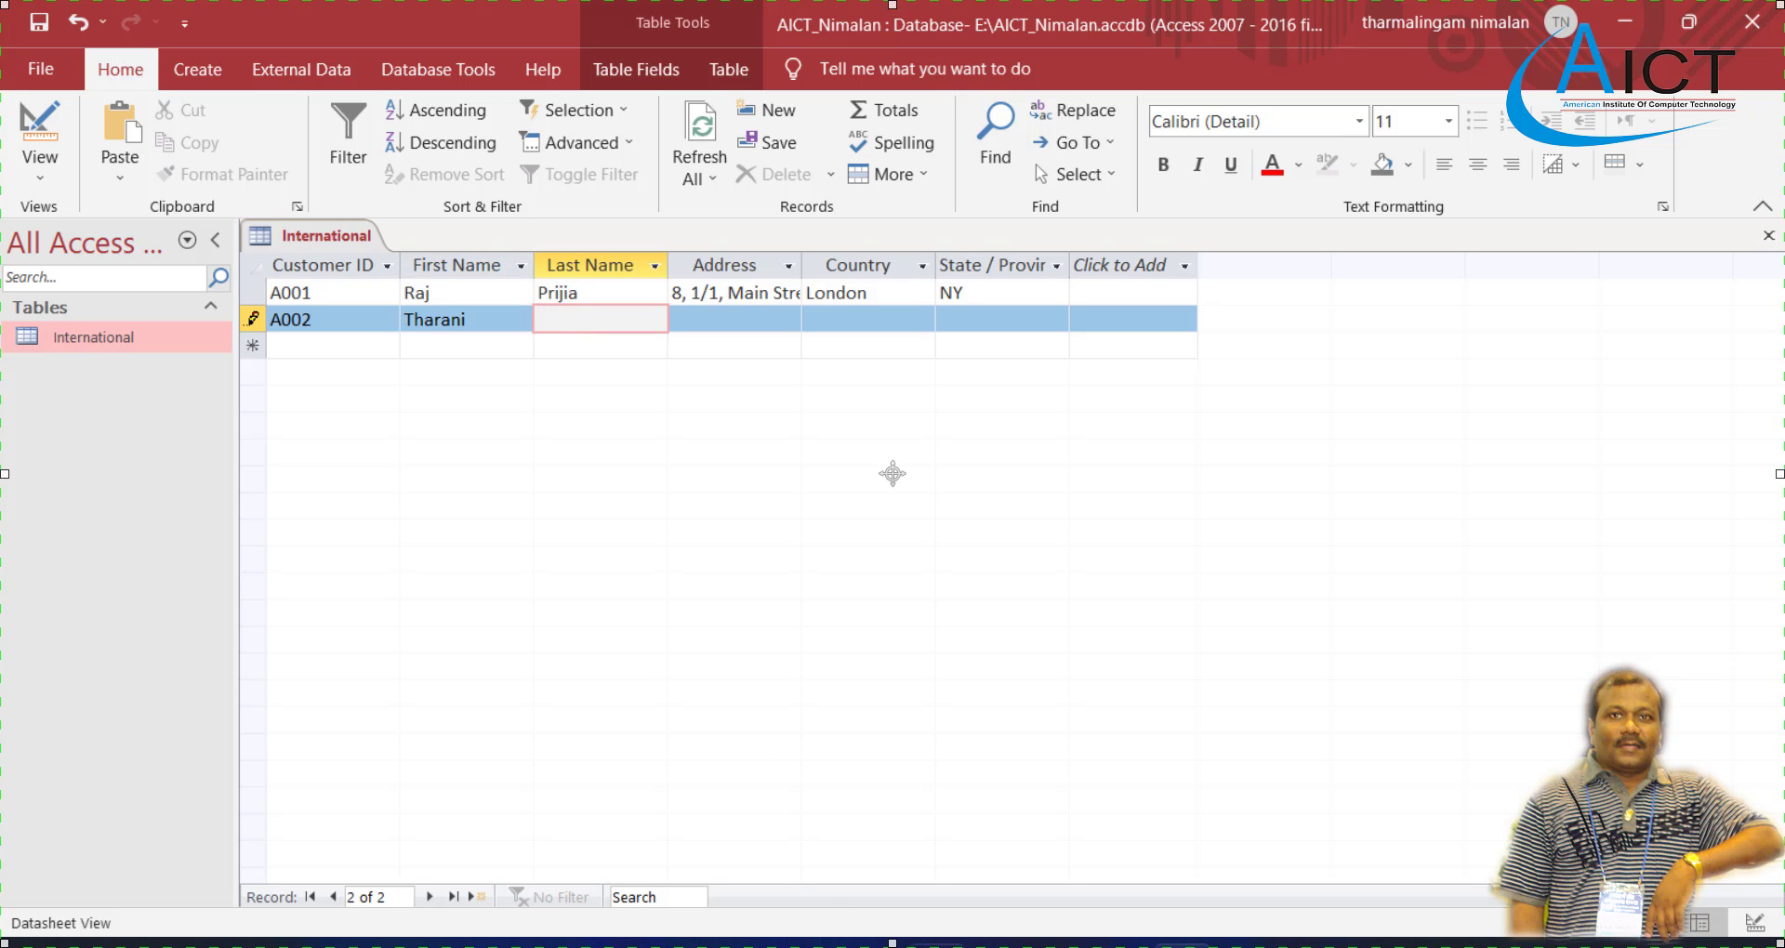
key(alt+Tab)
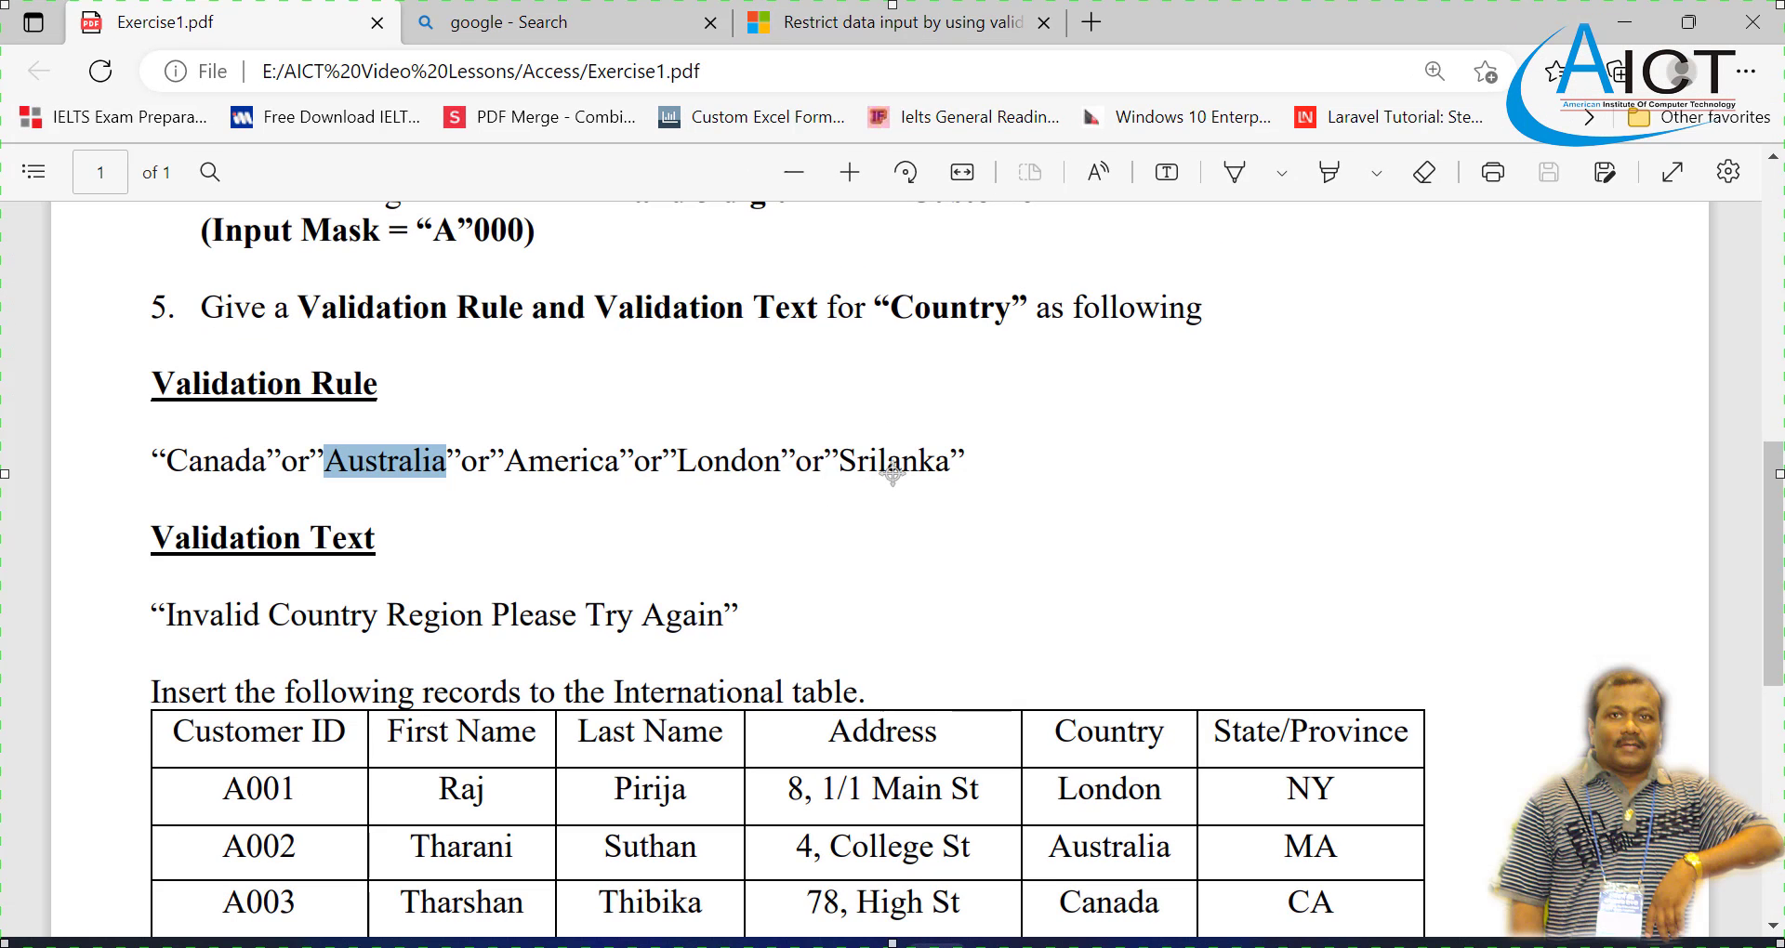
key(alt+Tab)
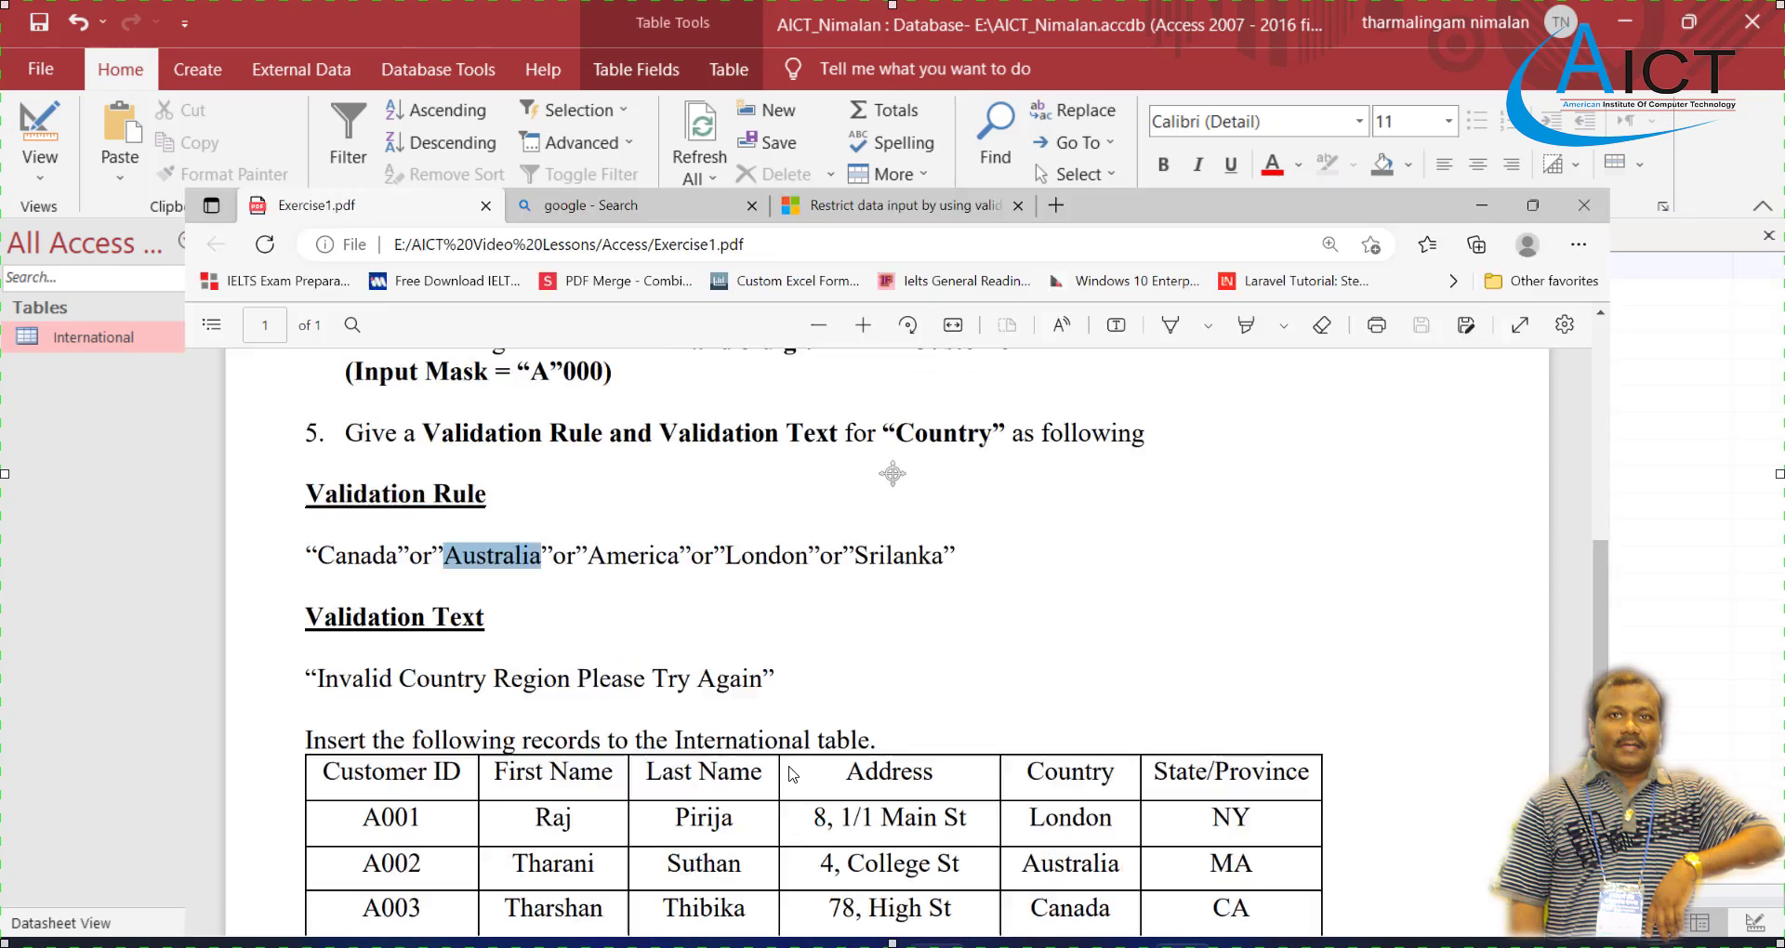
text(Suthan)
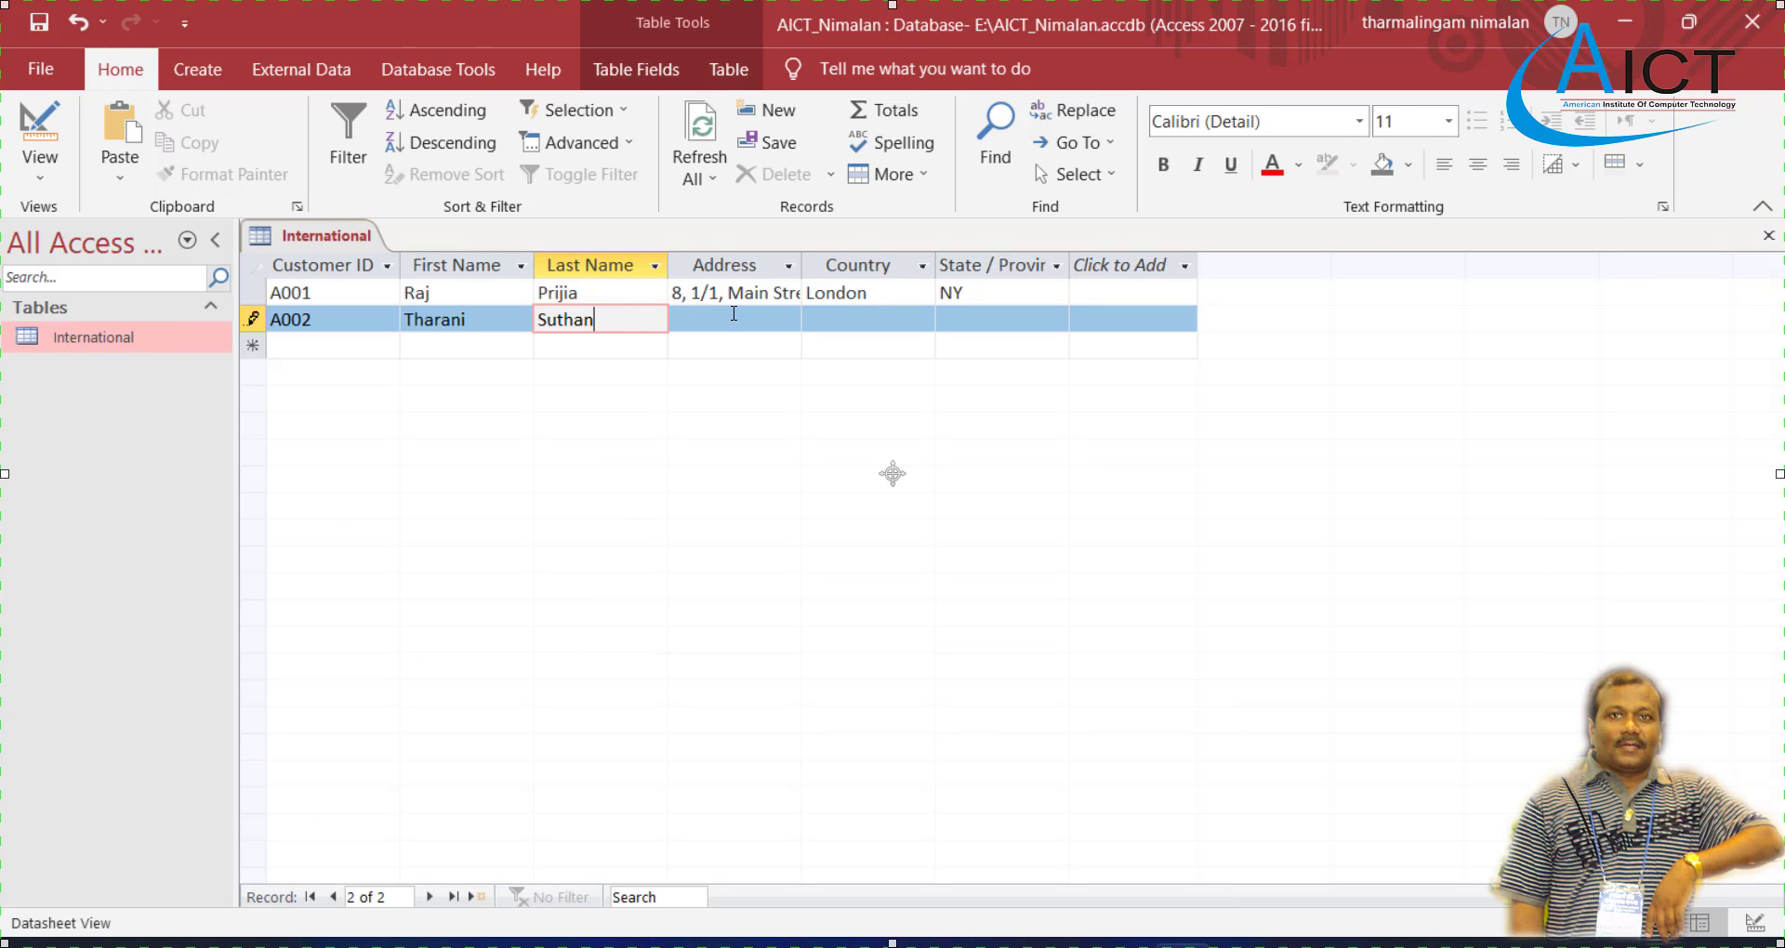
Fill in the second record's street address after checking it in Exercise1.pdf
click(734, 317)
key(alt+Tab)
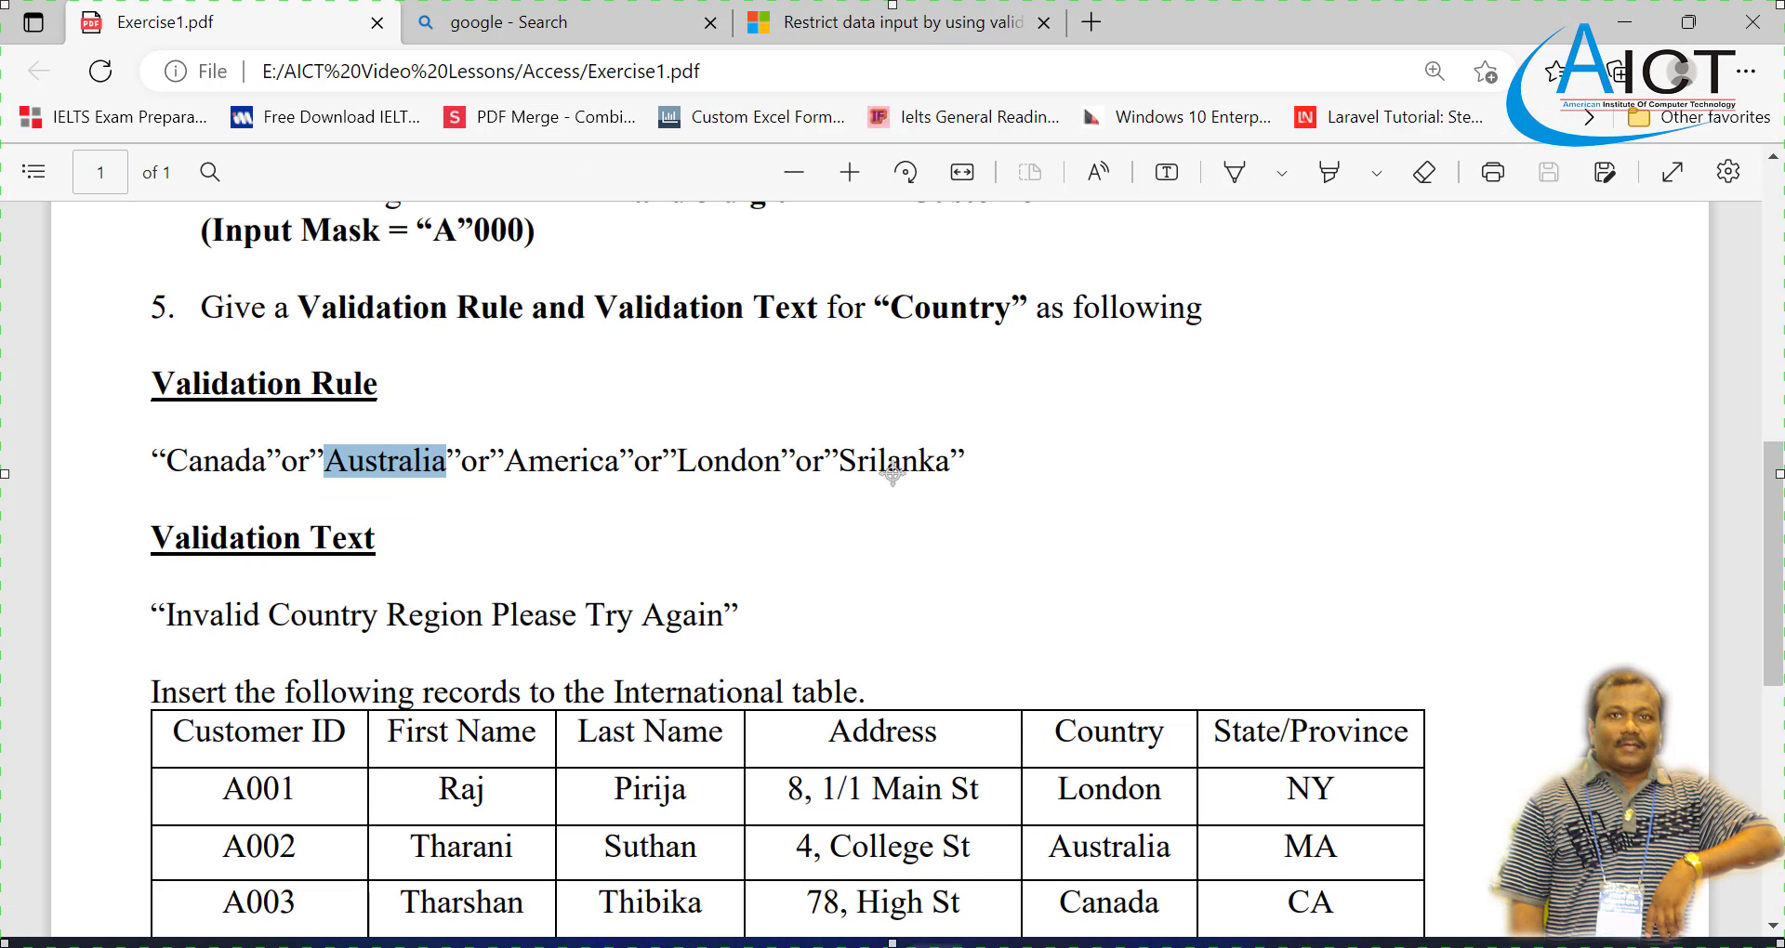
key(alt+Tab)
text(4, )
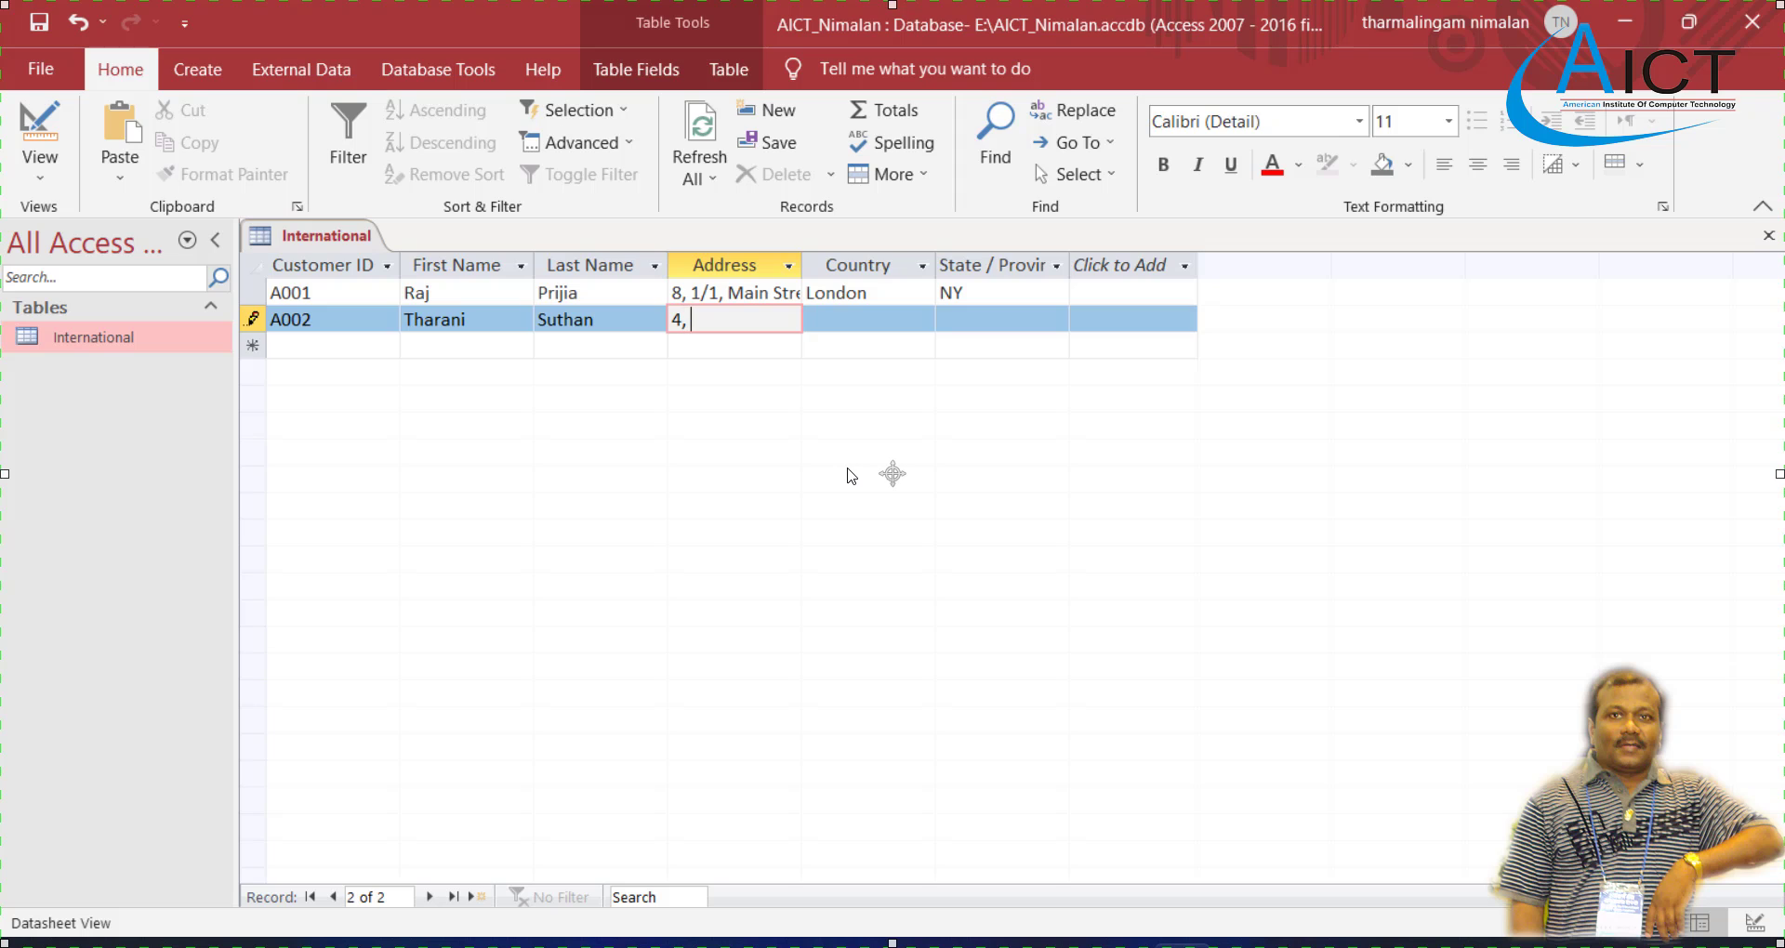
text(Collge Street)
key(Tab)
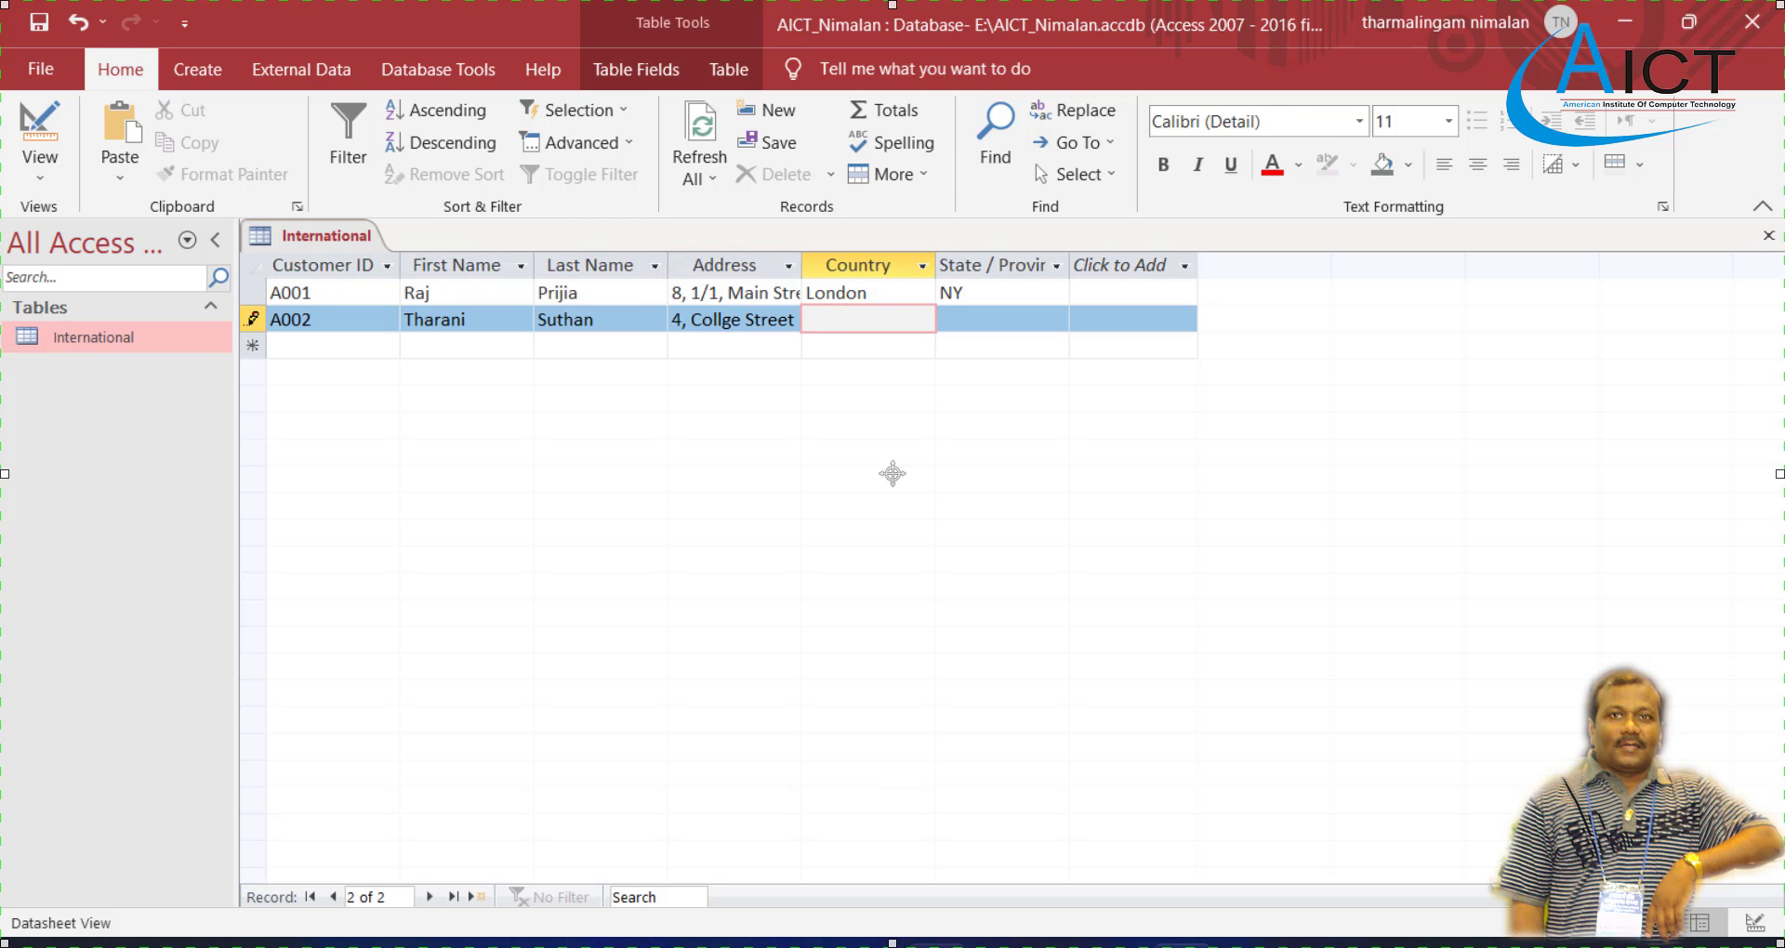
Check the second record's country in Exercise1.pdf and try to enter it as Austraila in the Country field
key(alt+Tab)
key(alt+Tab)
text(Austraila)
key(Tab)
click(836, 554)
Switch to Exercise1.pdf and copy the country Australia from the second record's row in the customer table
click(997, 944)
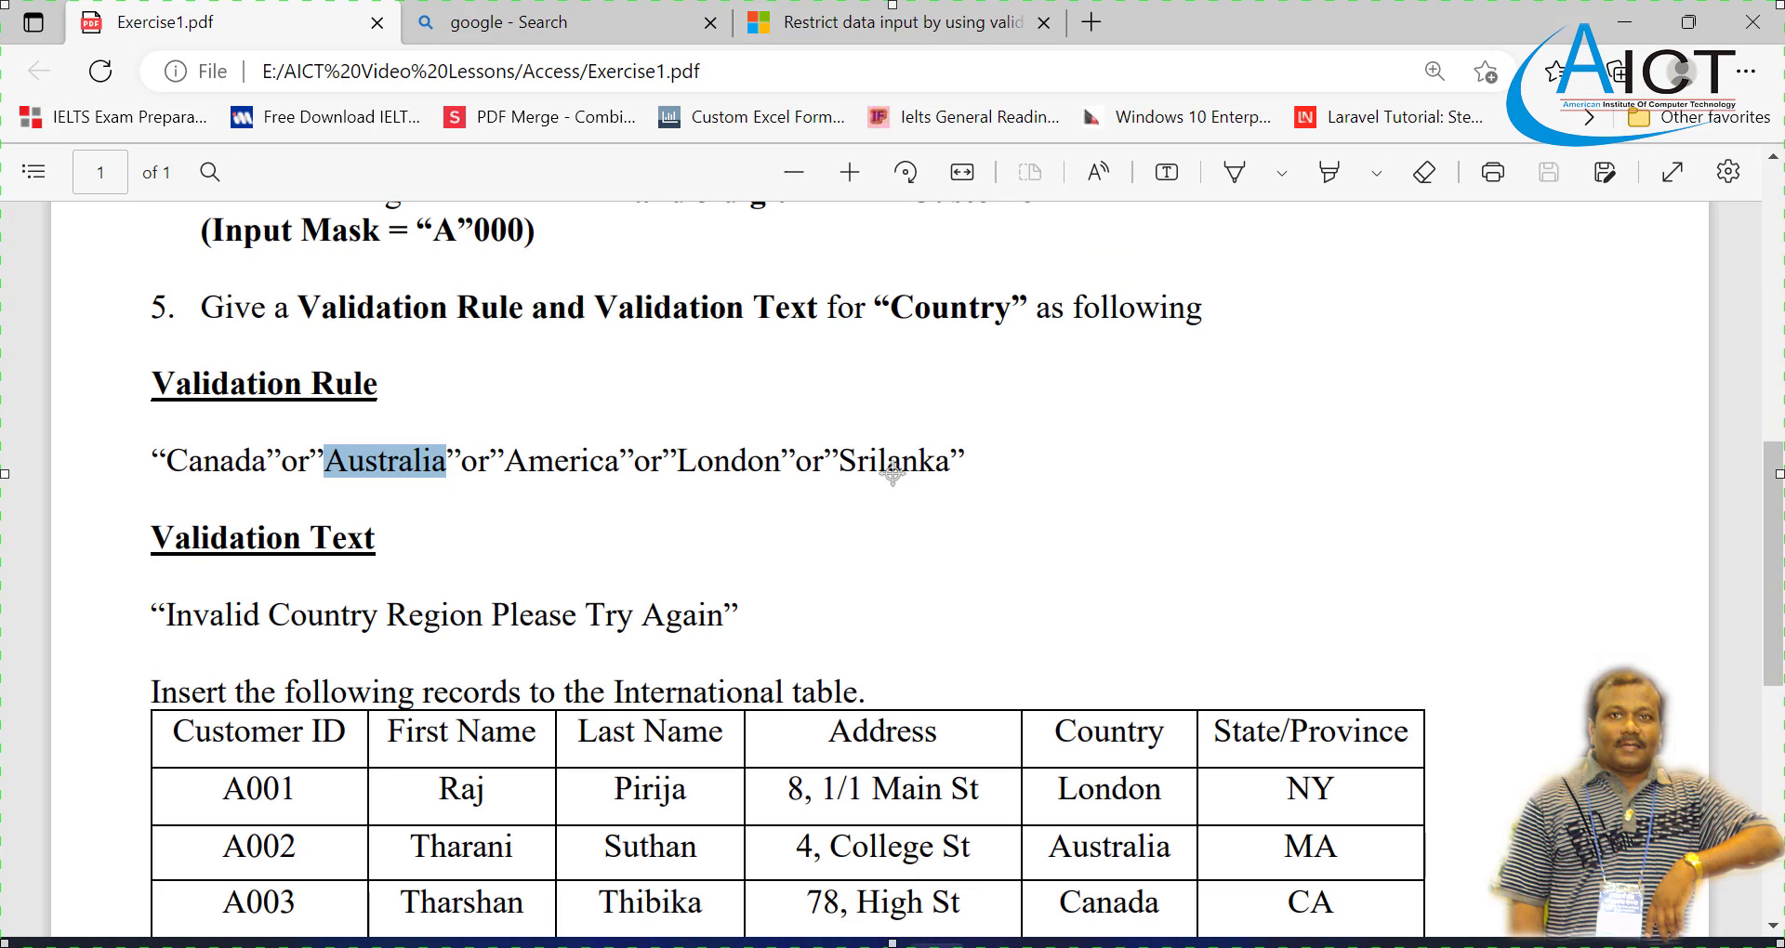
drag(1053, 847, 1147, 854)
right_click(1147, 853)
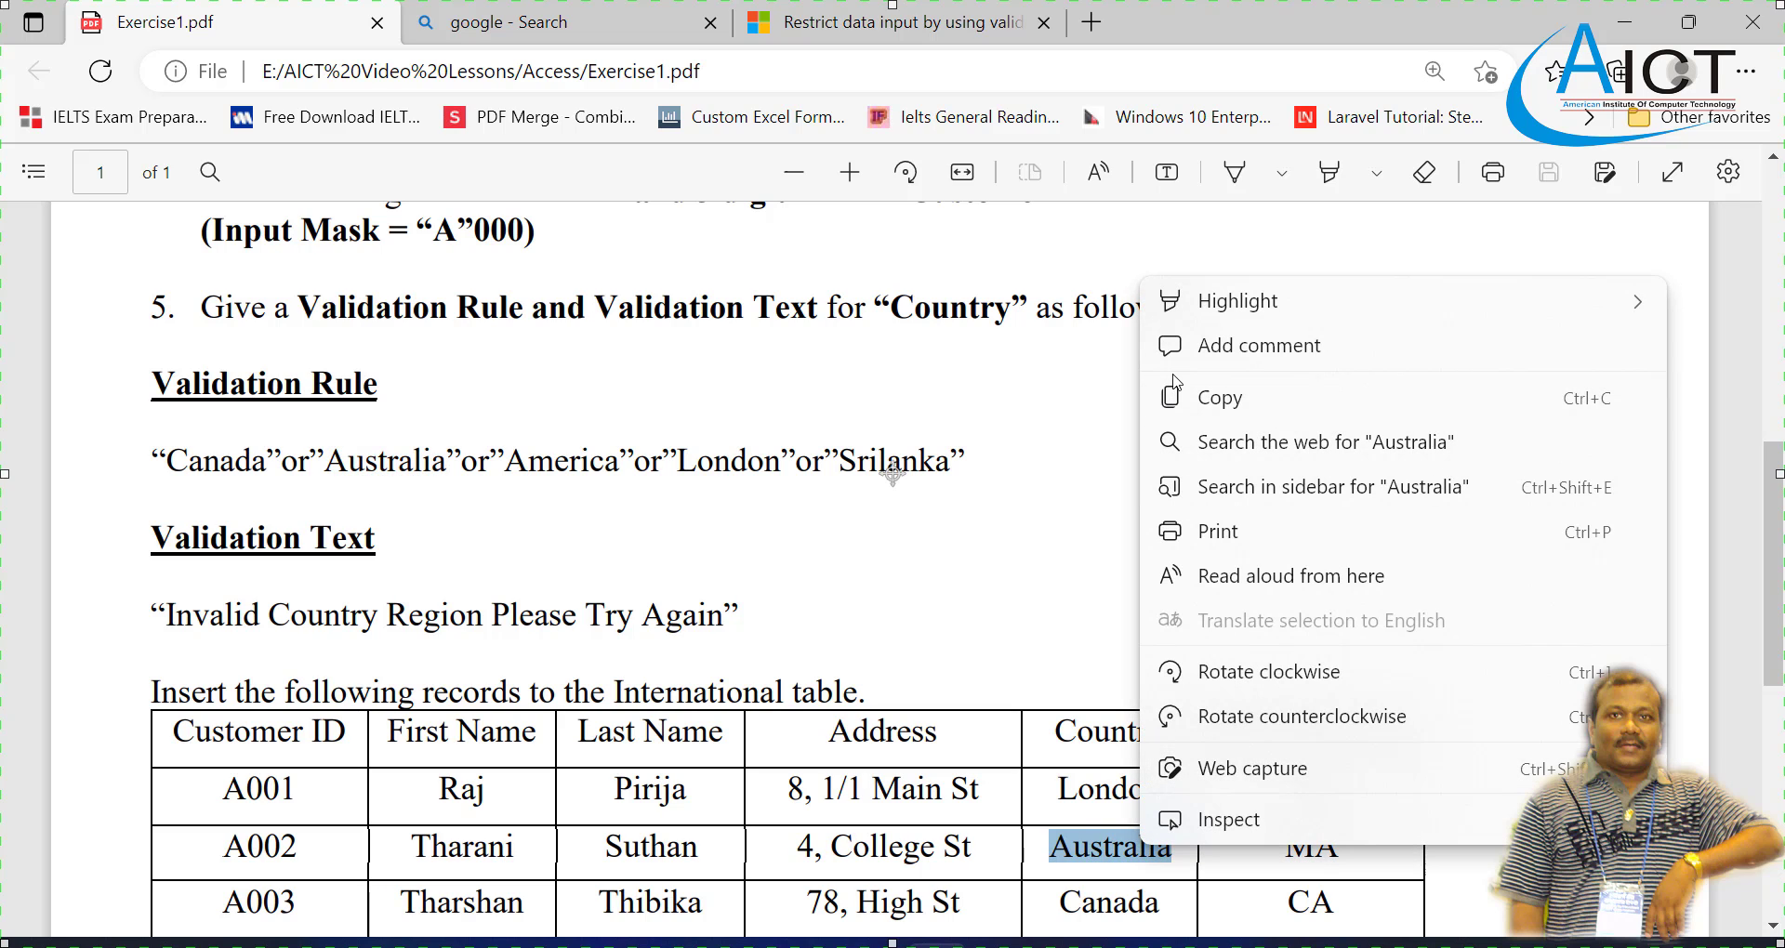
click(1209, 395)
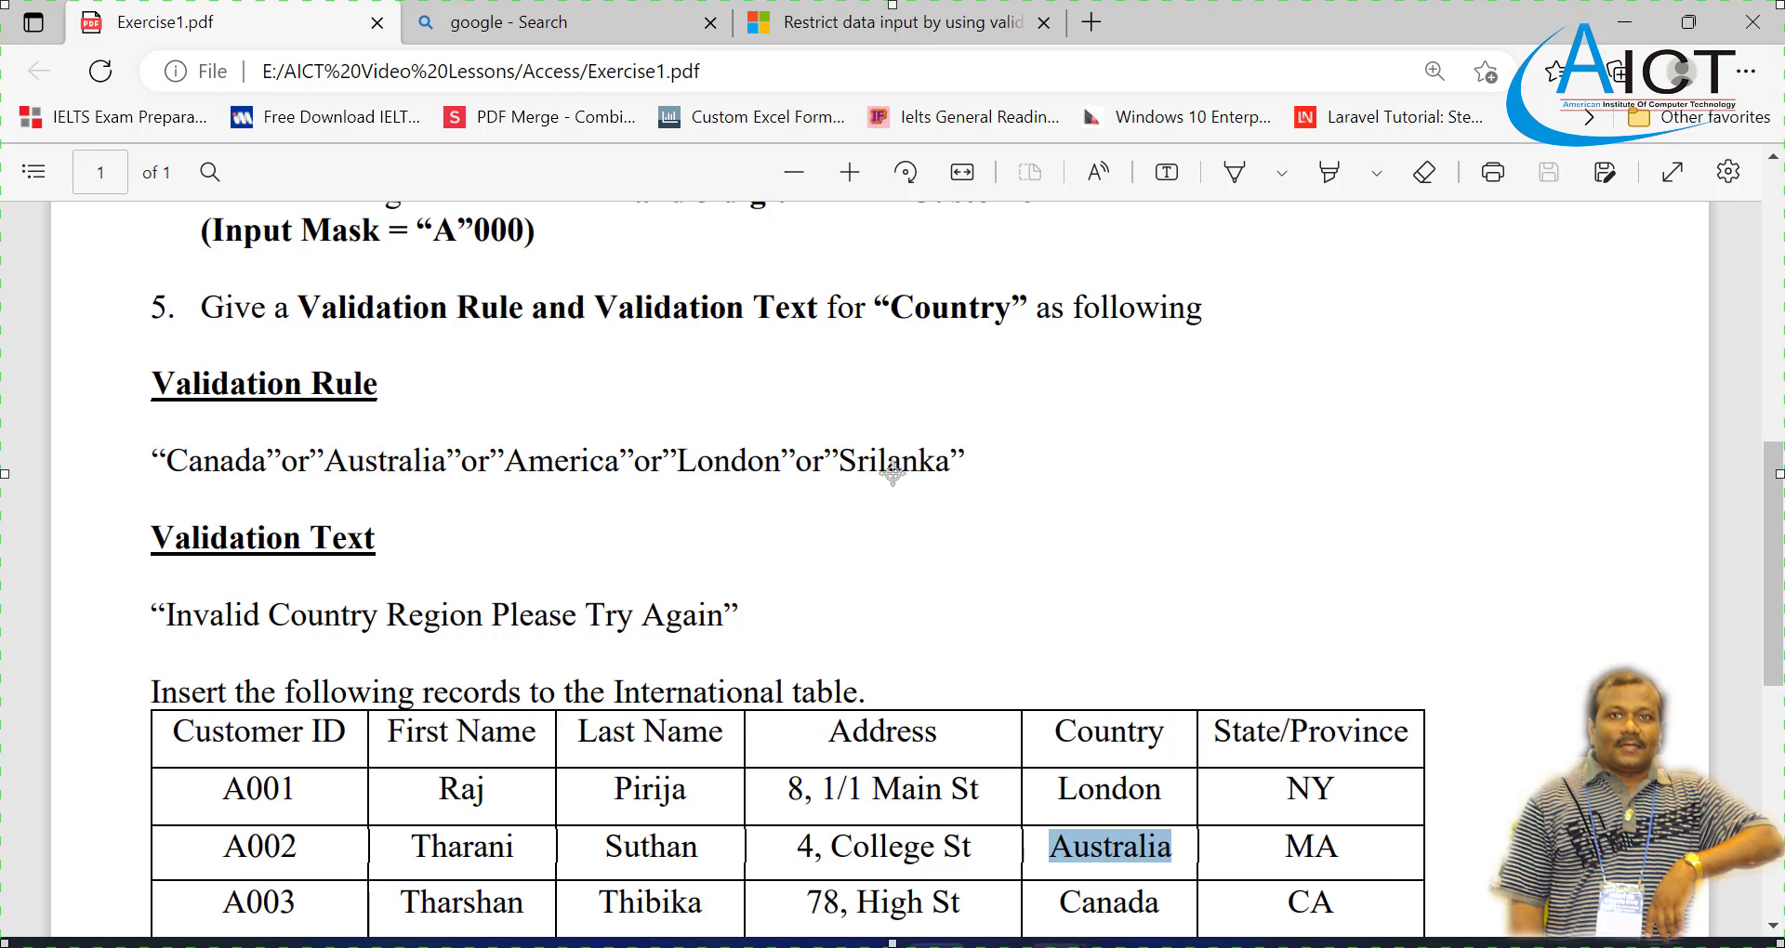
Return to Access and replace the second record's misspelled Country entry with the copied text Australia
click(1180, 946)
key(BackSpace)
key(BackSpace)
key(BackSpace)
key(BackSpace)
key(BackSpace)
key(BackSpace)
key(BackSpace)
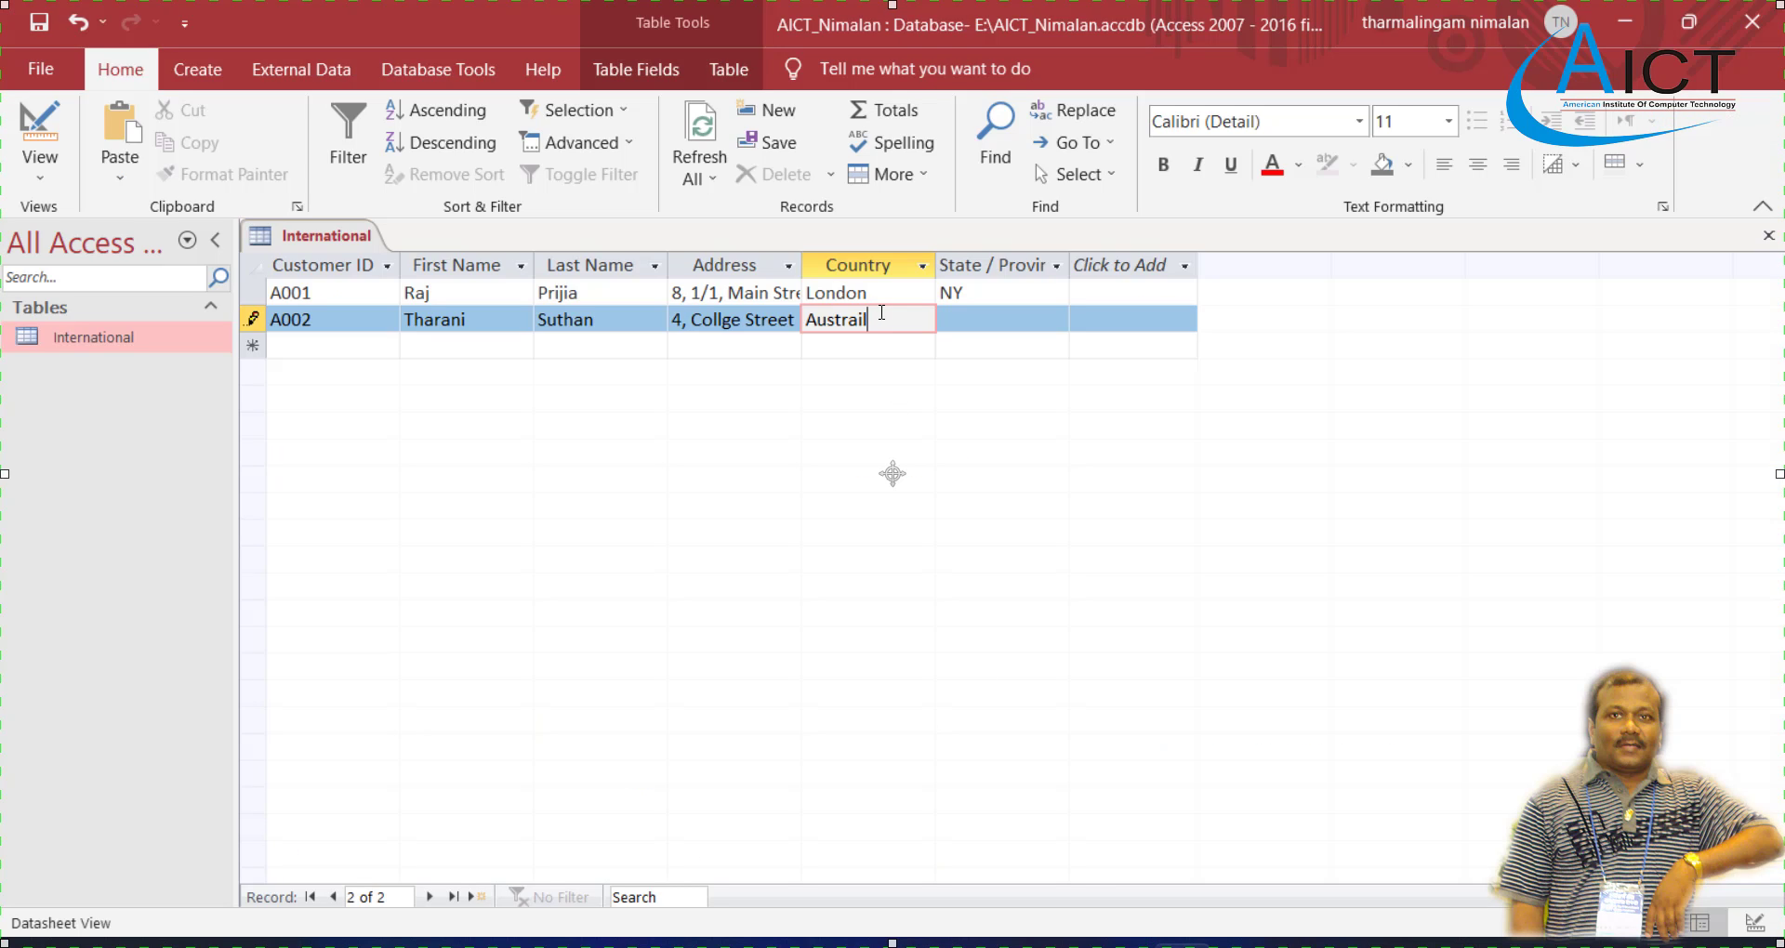
key(BackSpace)
key(BackSpace)
key(ctrl+v)
Set the second record's State / Province to MA after checking Exercise1.pdf, and save the record
click(994, 326)
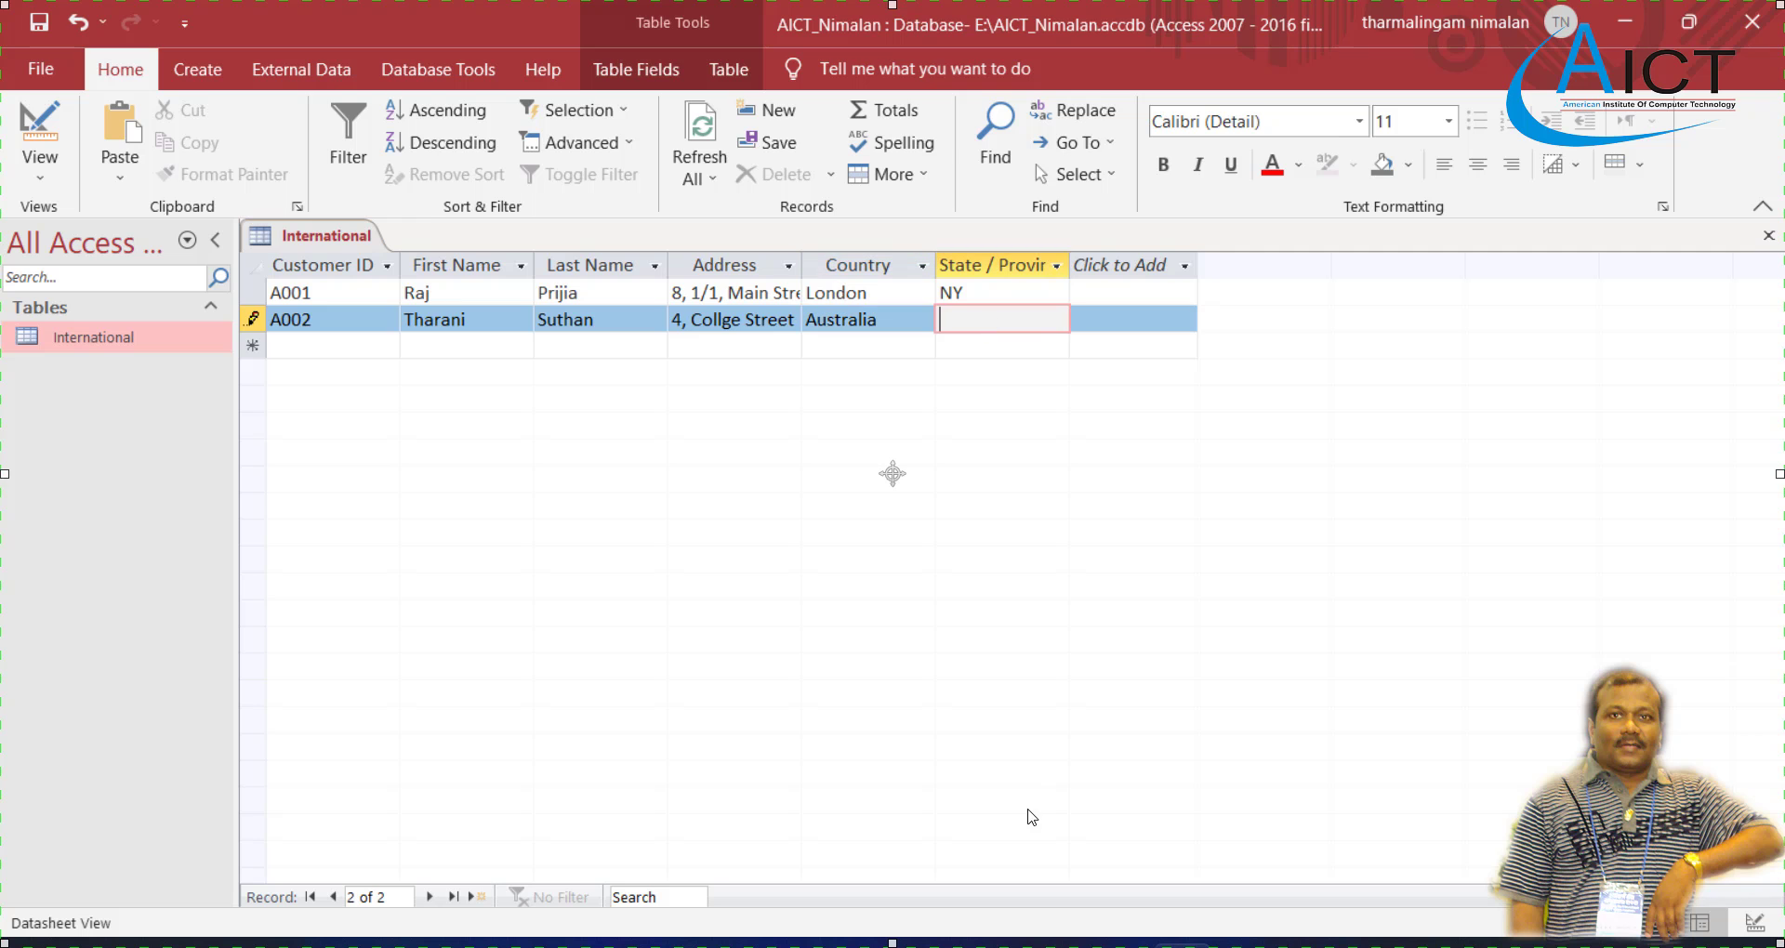
click(937, 947)
click(937, 946)
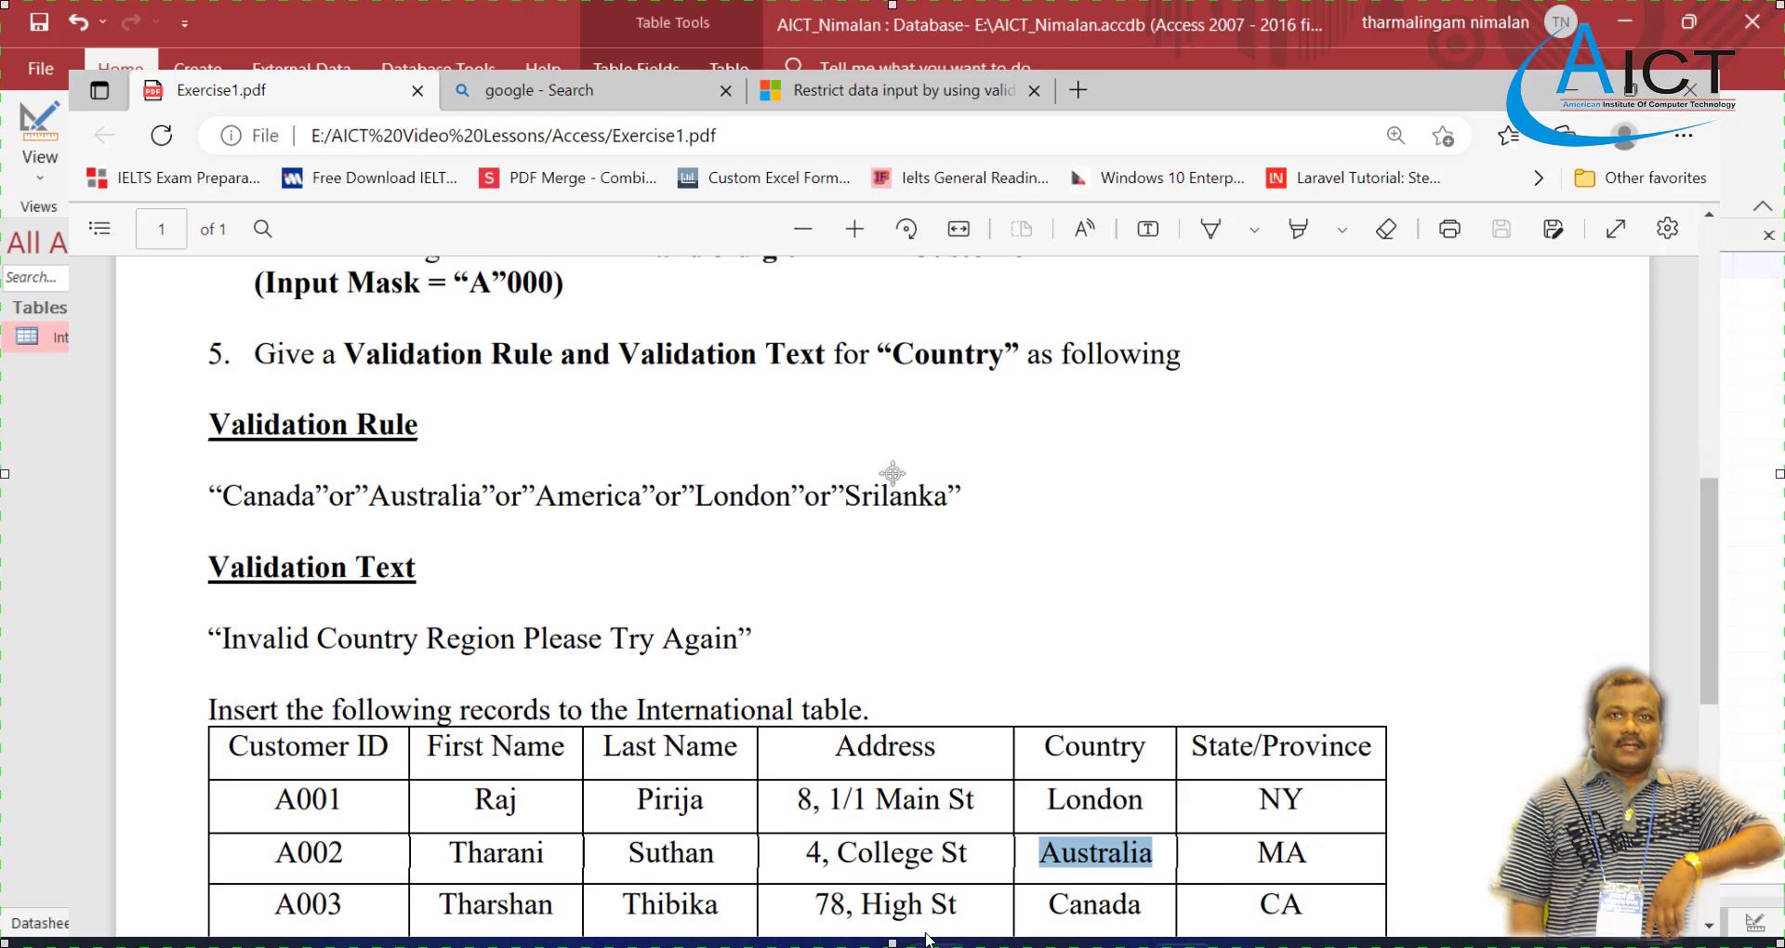
text(MA)
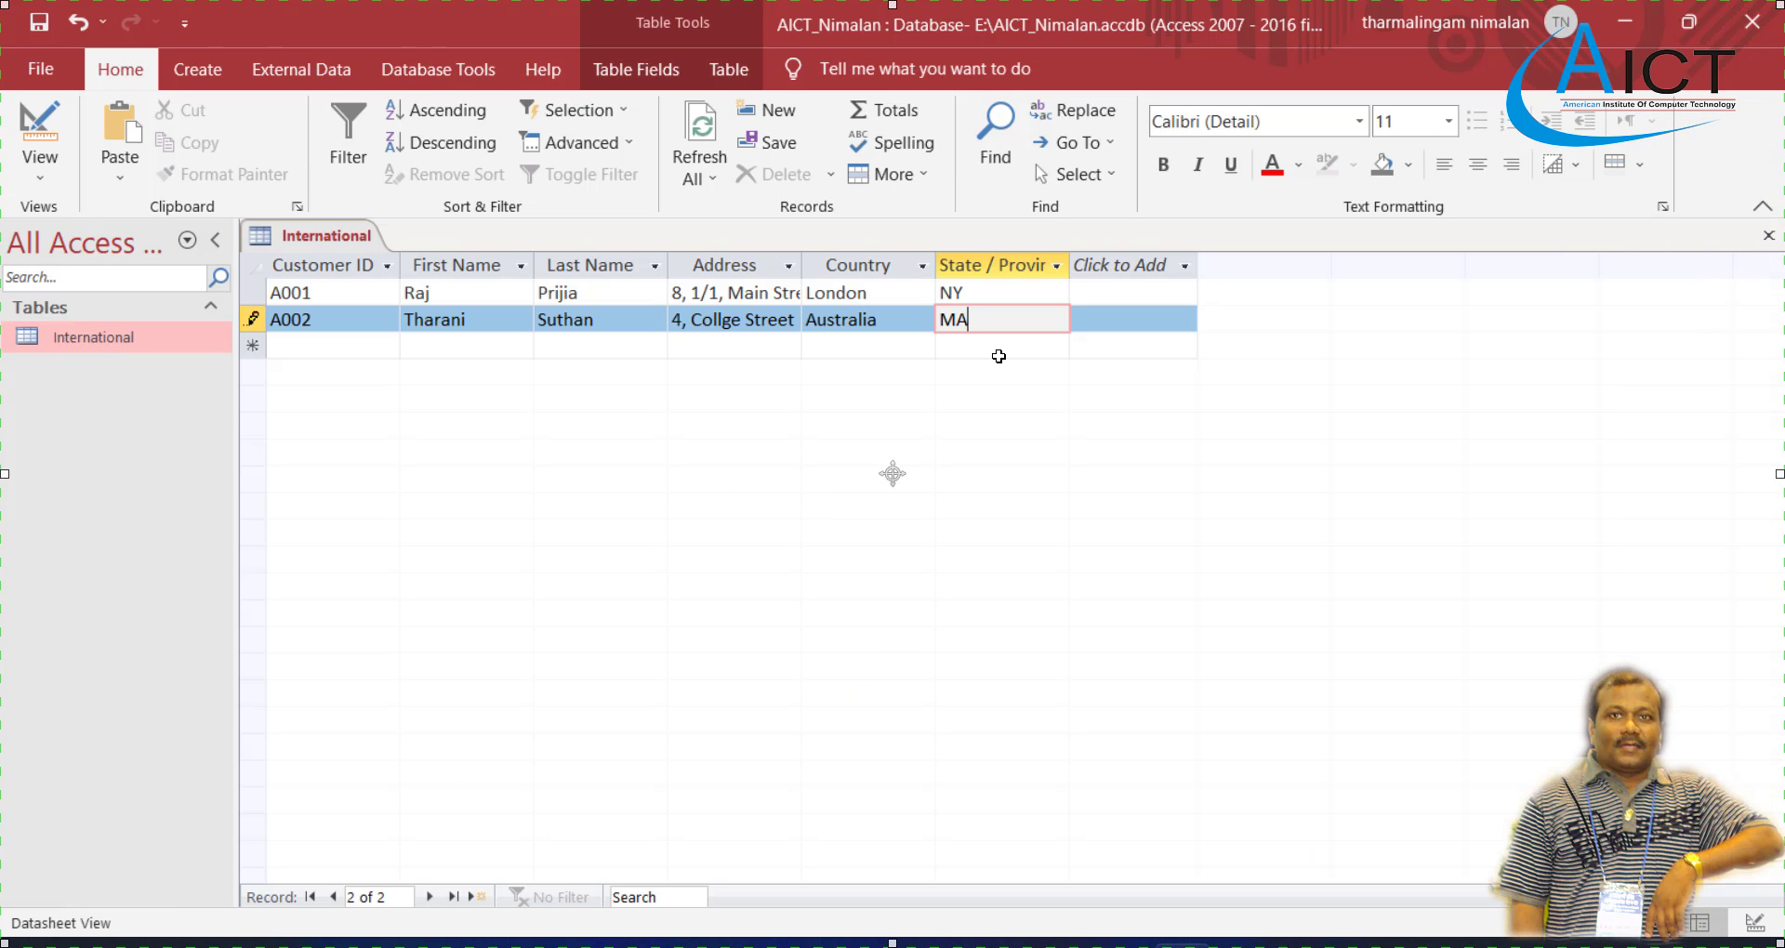
click(441, 356)
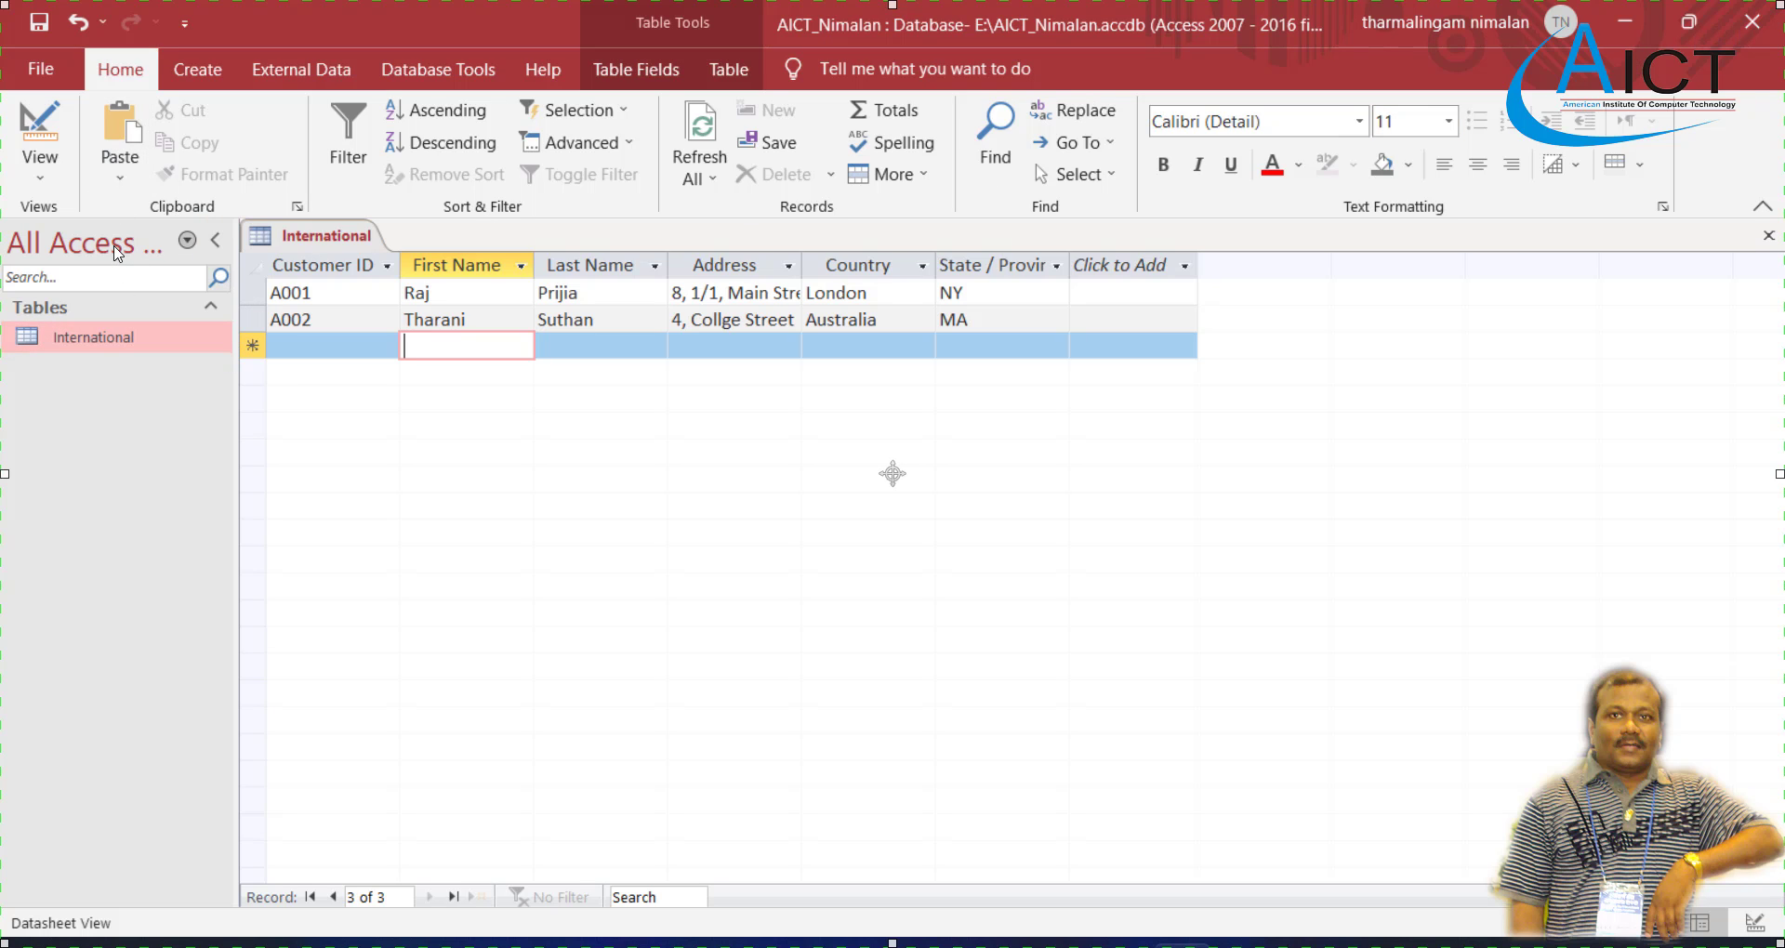
click(787, 157)
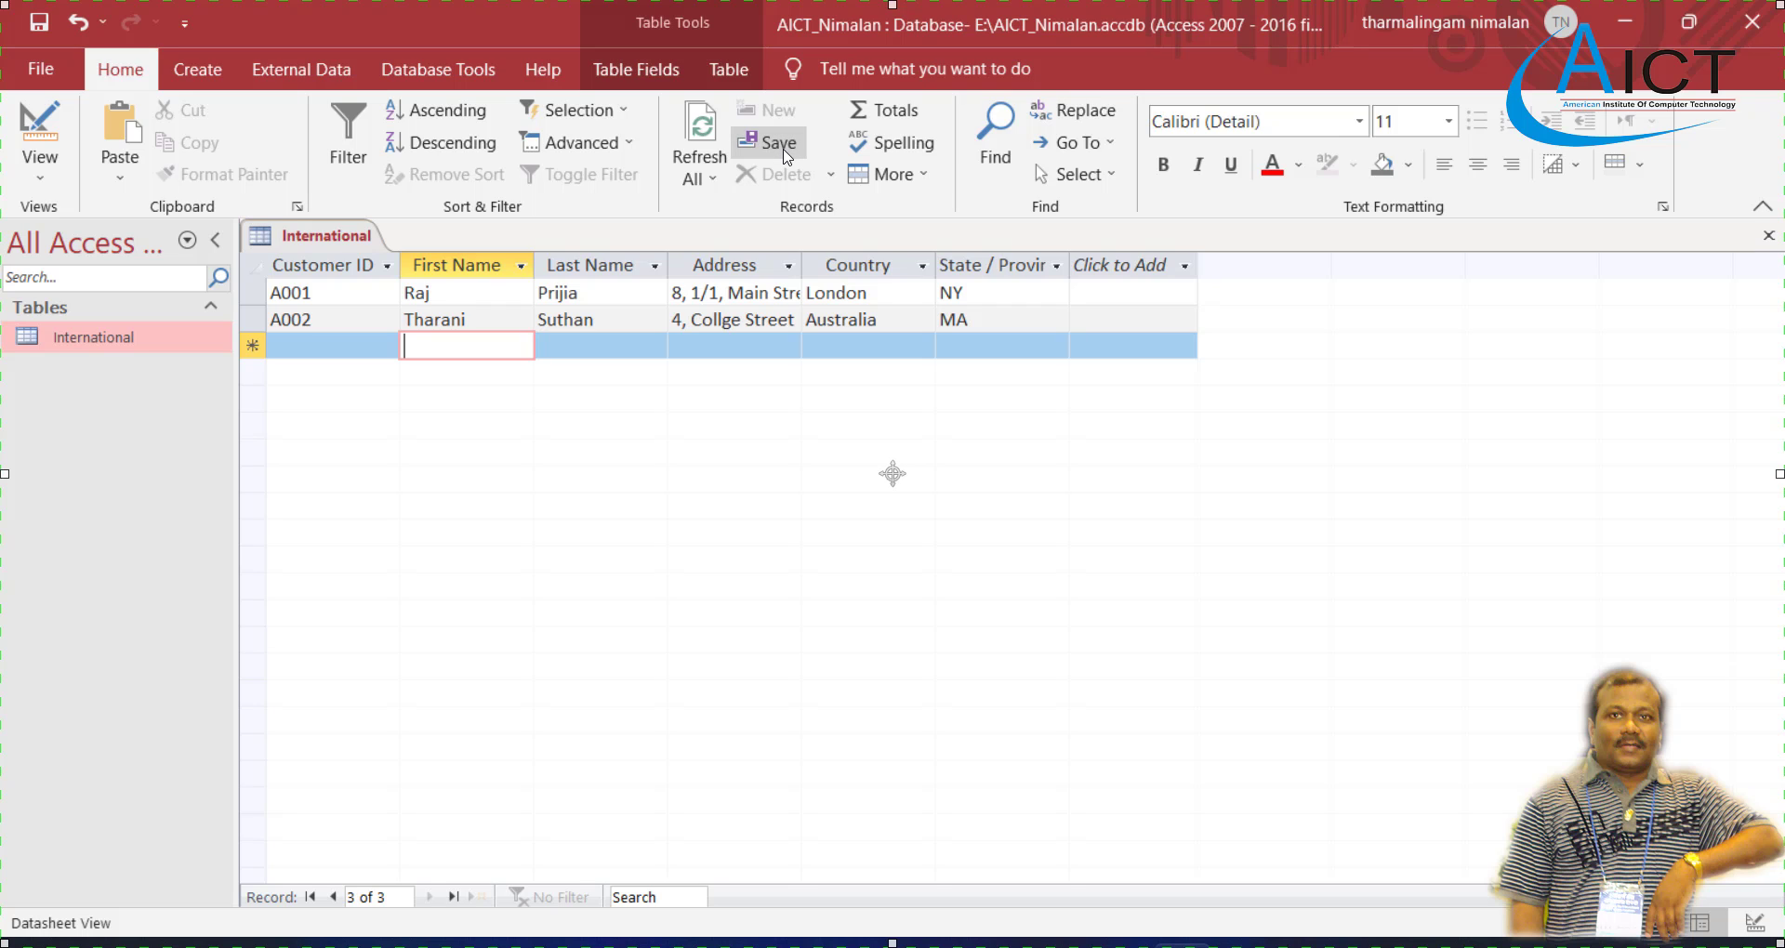